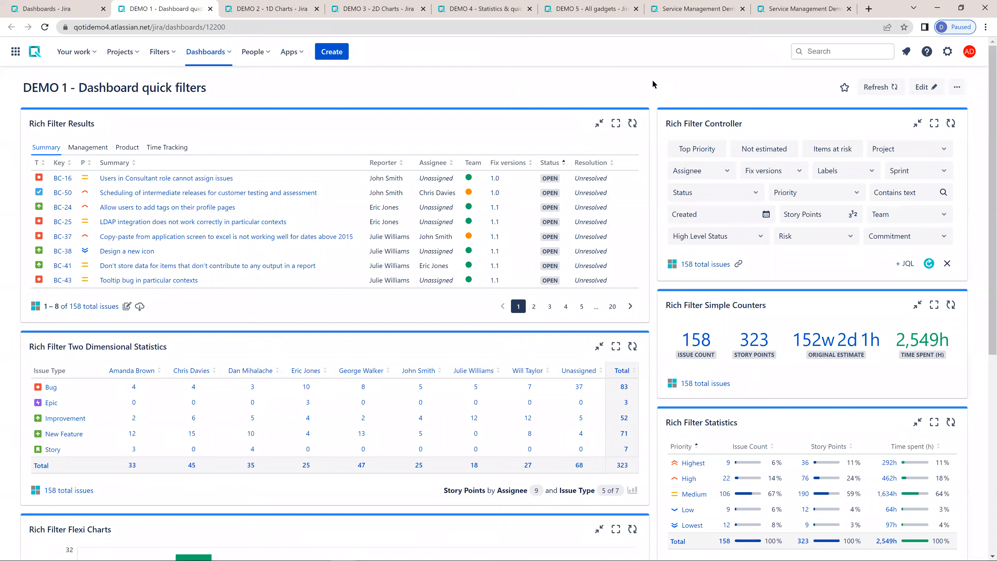
- Filter the dashboard to the Balanced Clustering project using the Rich Filter Controller
scroll(653, 83, down, 1)
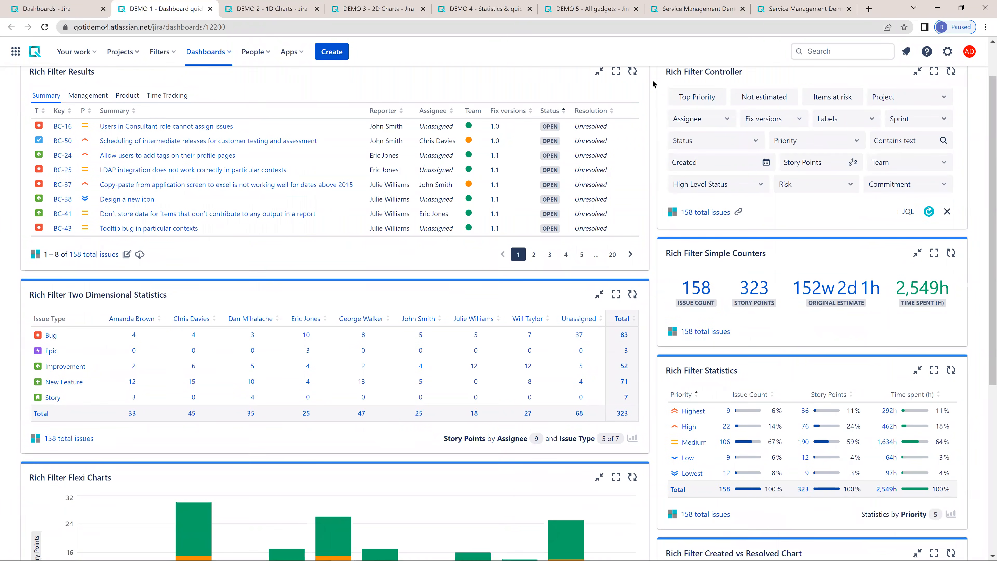
scroll(653, 84, down, 2)
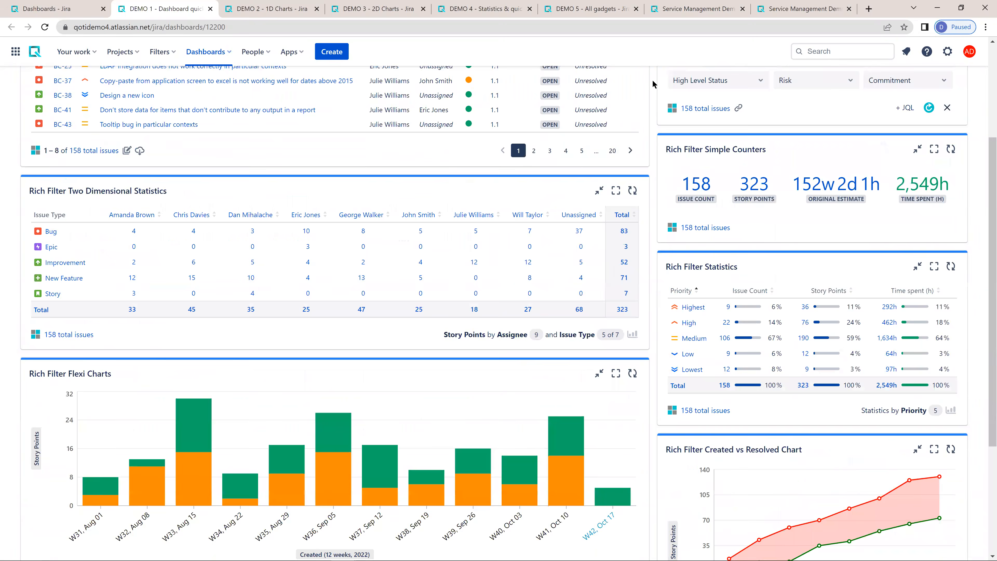
scroll(844, 117, up, 3)
click(905, 150)
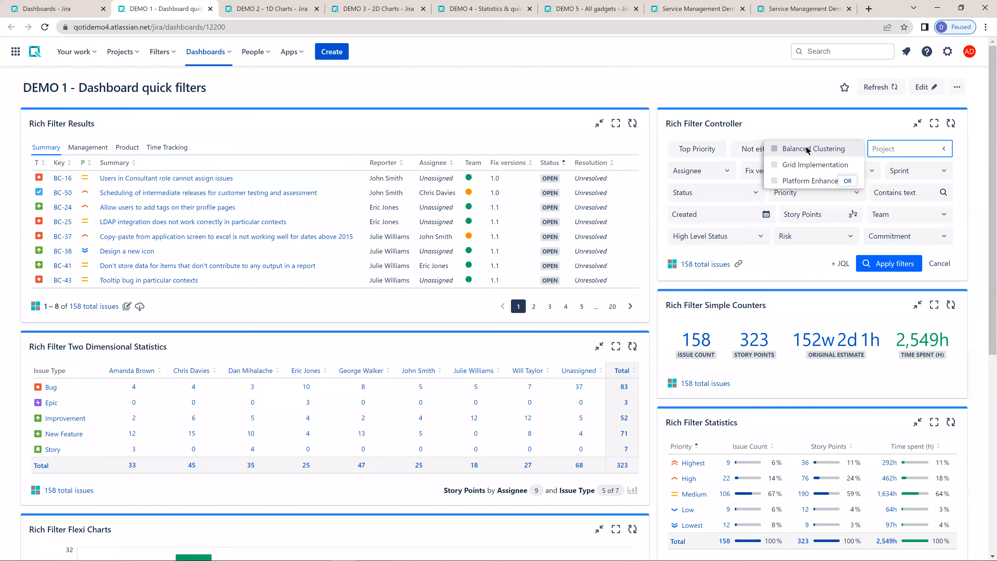
click(806, 149)
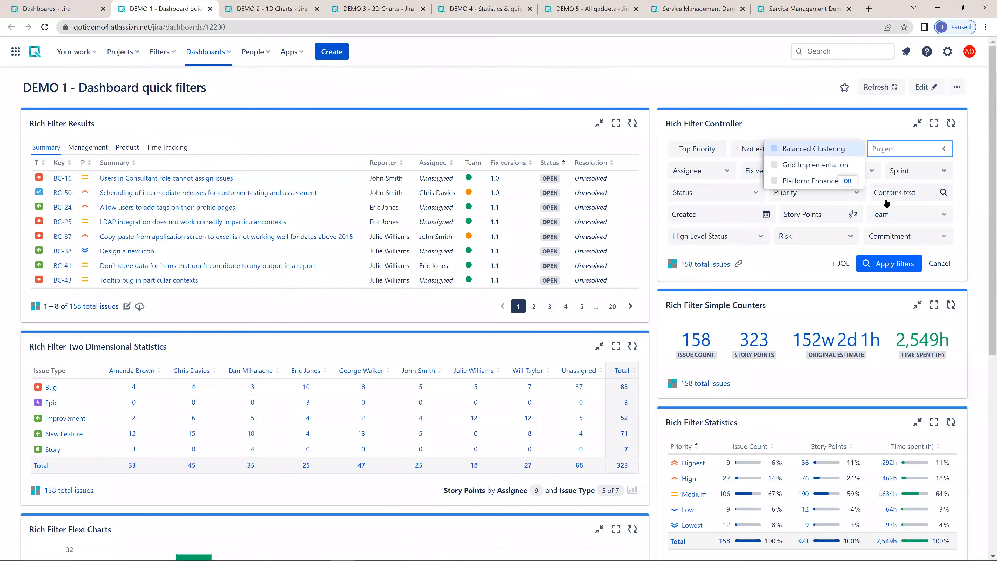
click(885, 266)
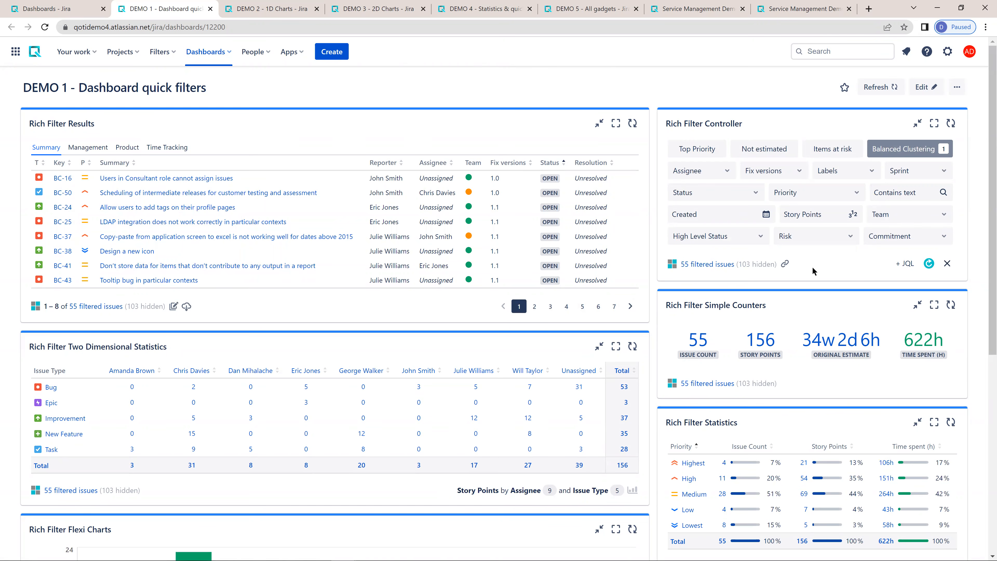
- Narrow the filtered issues to the first five named assignees, and clear all quick filters after viewing the result
mouse_move(899, 149)
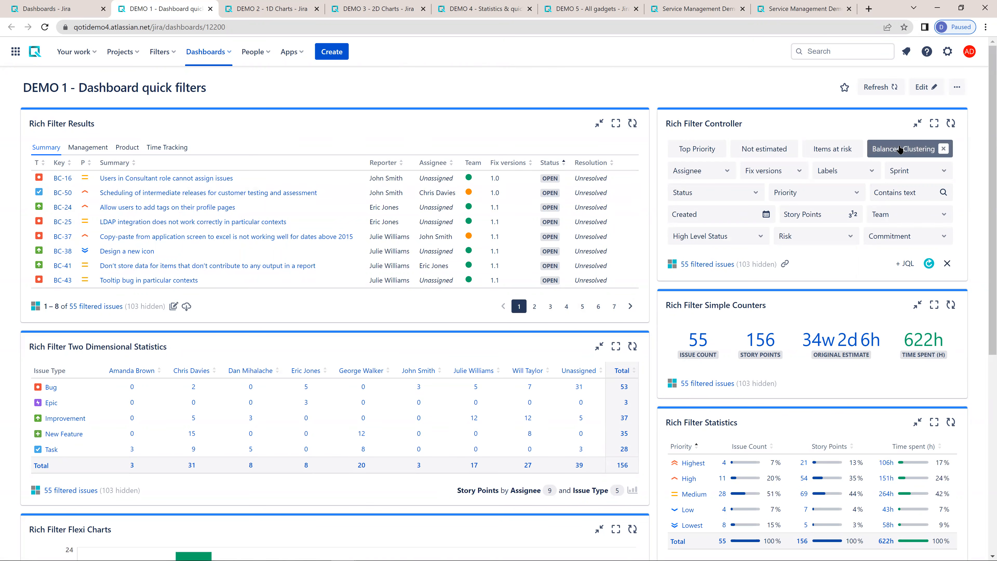
click(699, 170)
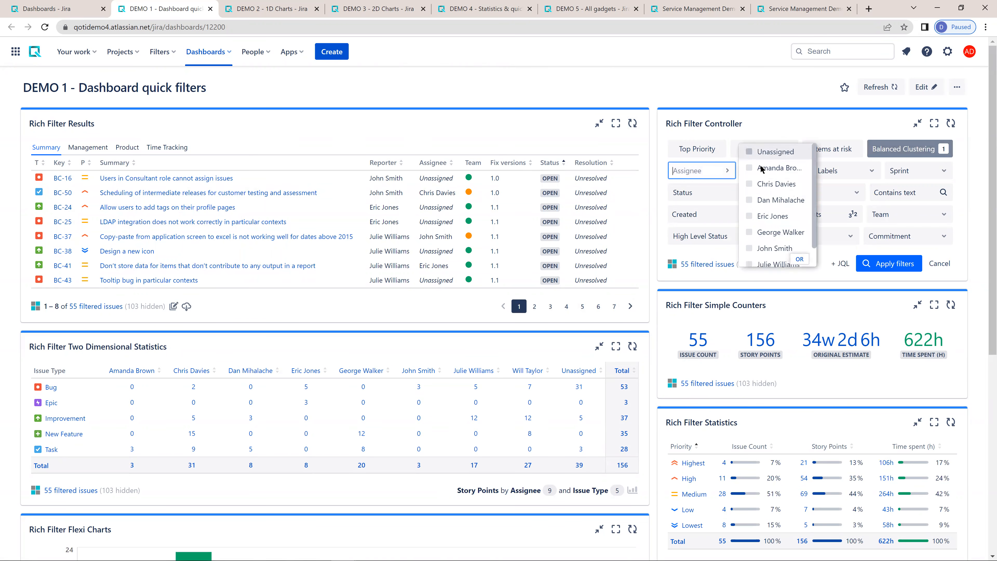
click(761, 168)
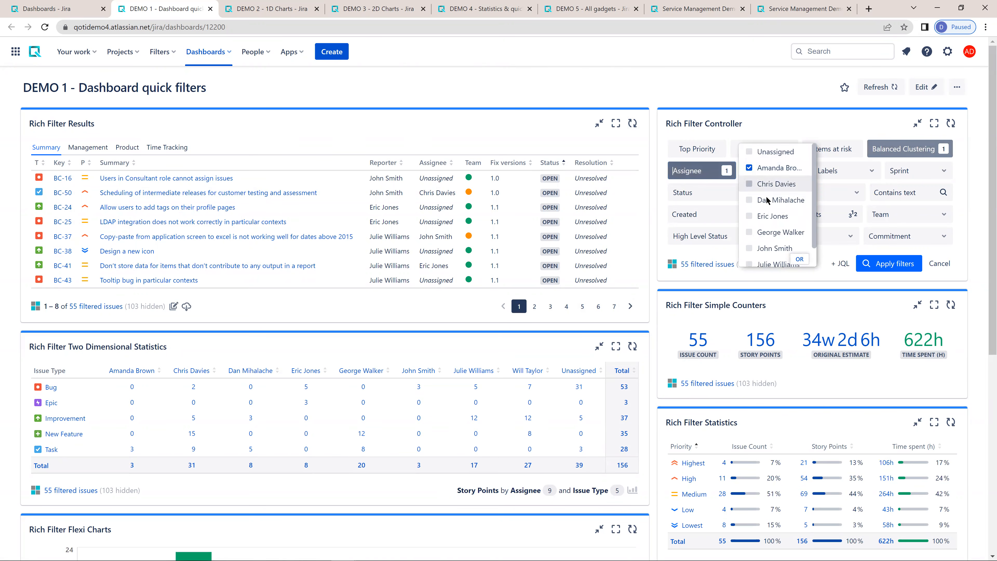
shift+click(765, 230)
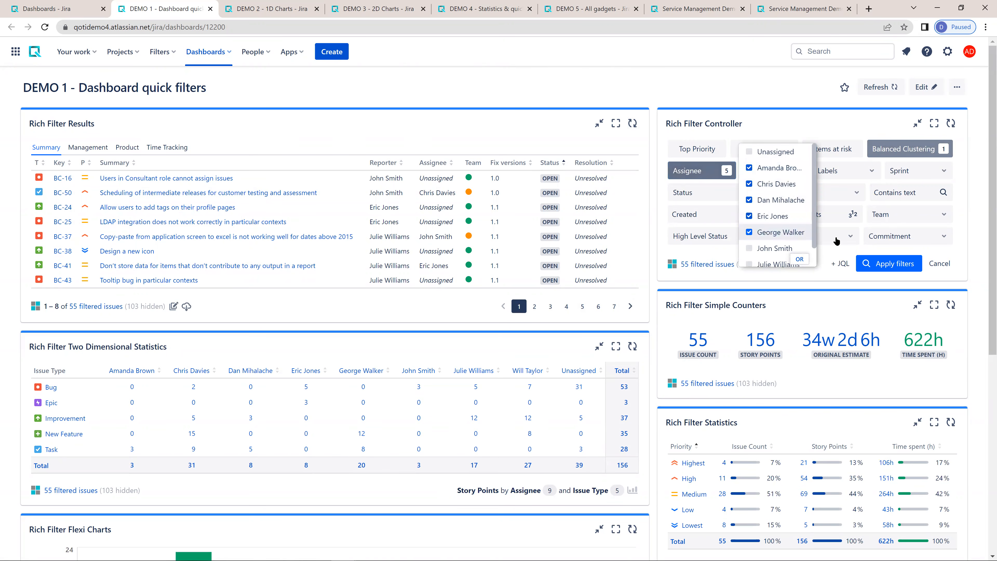
click(882, 265)
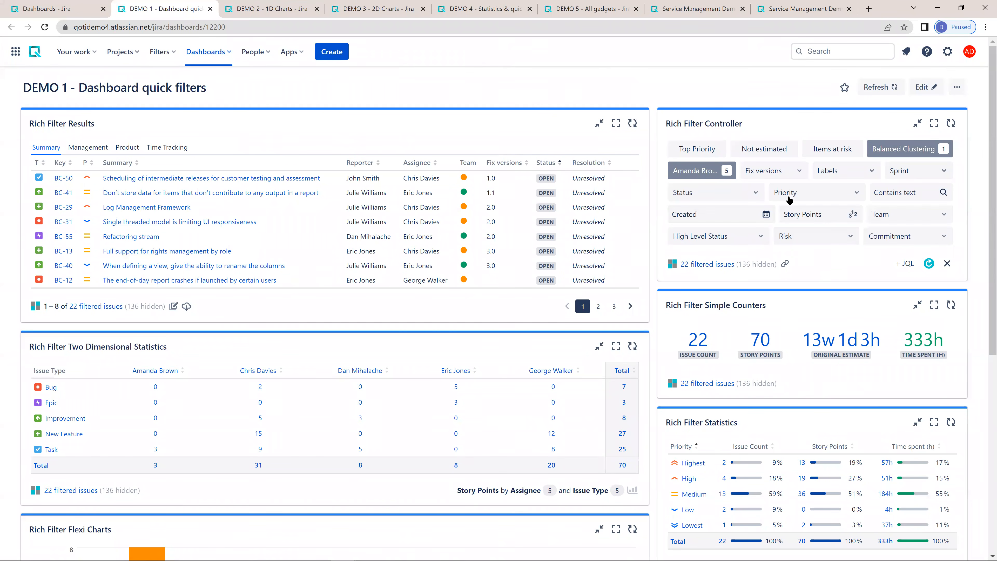
click(947, 263)
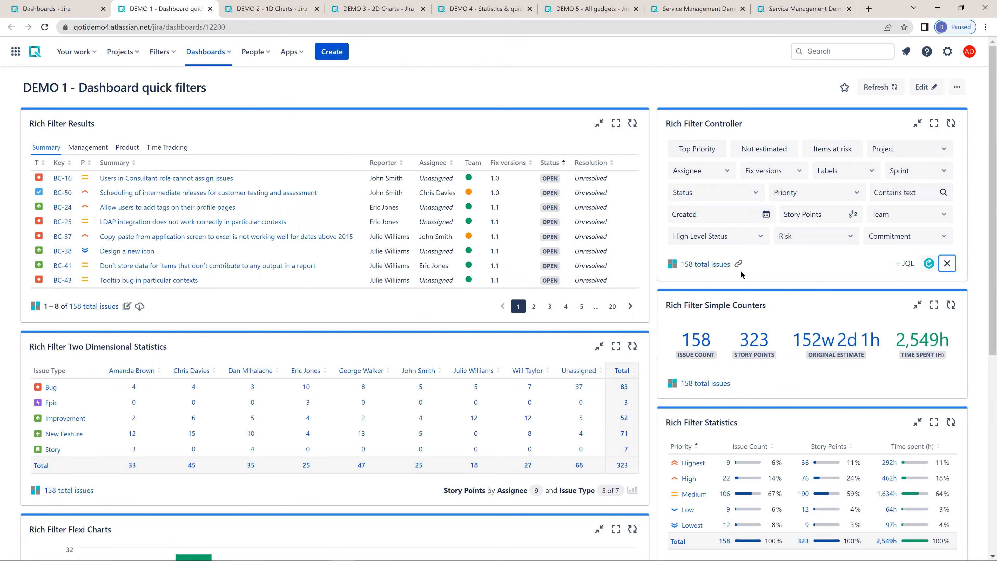
click(789, 254)
- Review the Rich Filter Results table in its Management, Product and Time Tracking column views
click(104, 150)
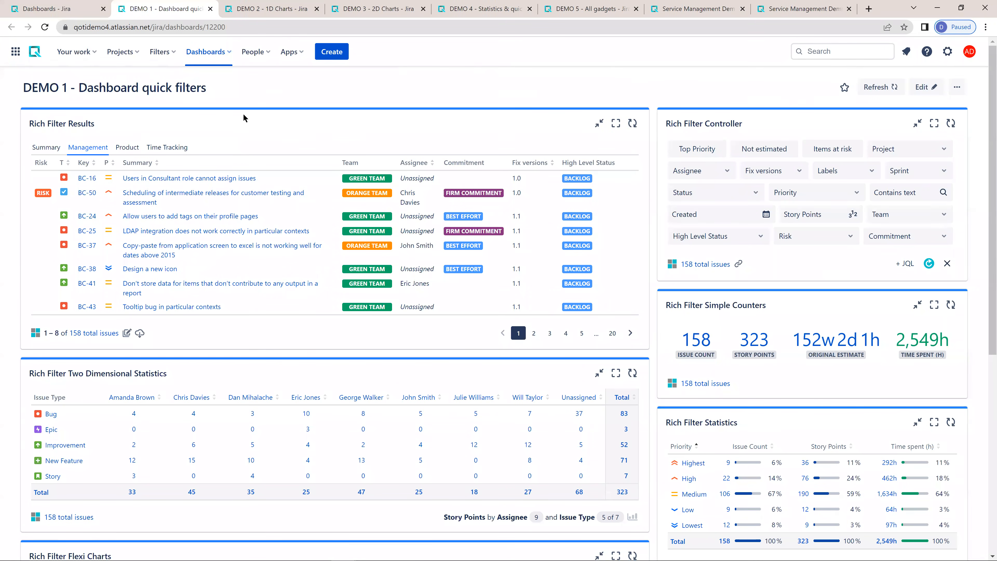
click(127, 149)
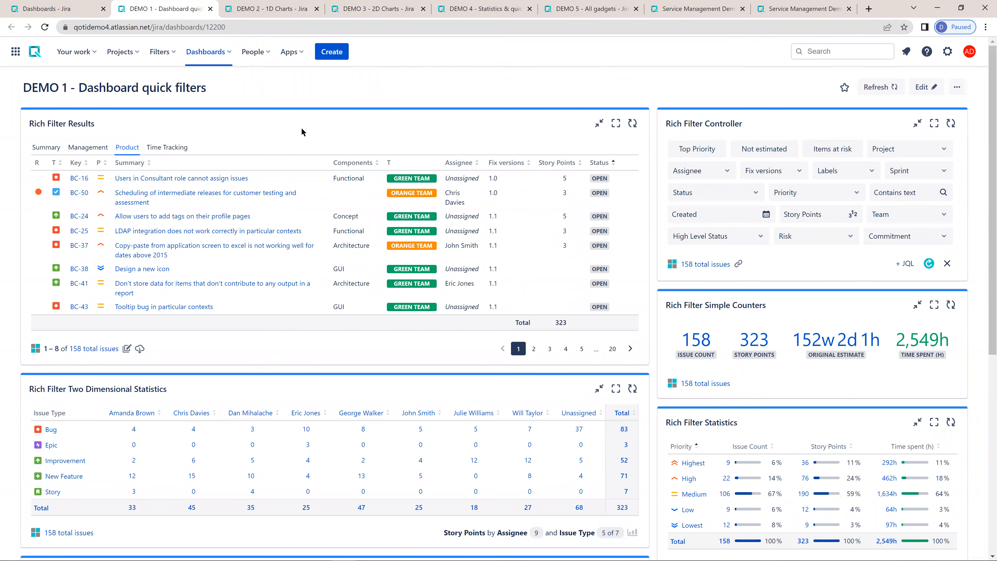
click(167, 148)
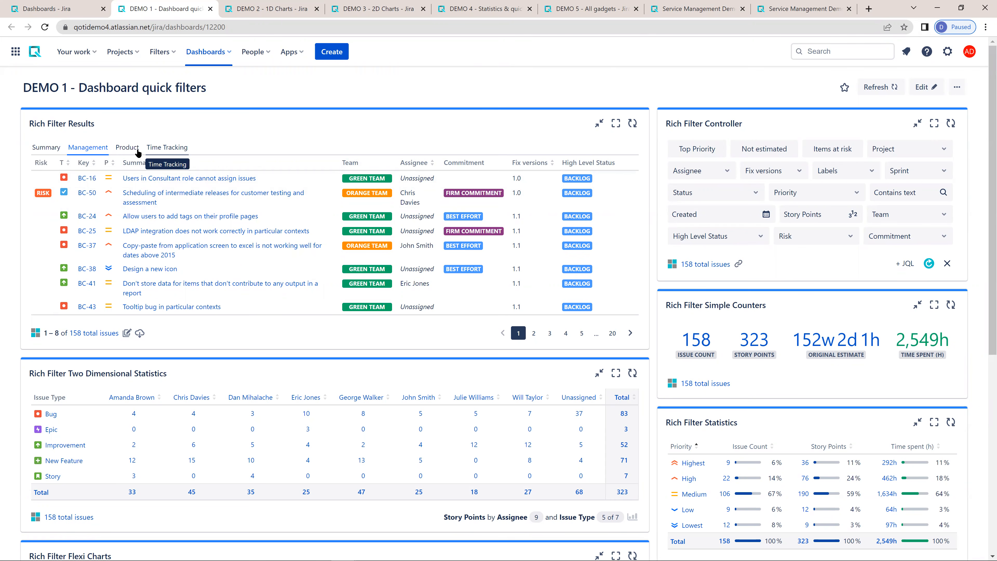
click(123, 151)
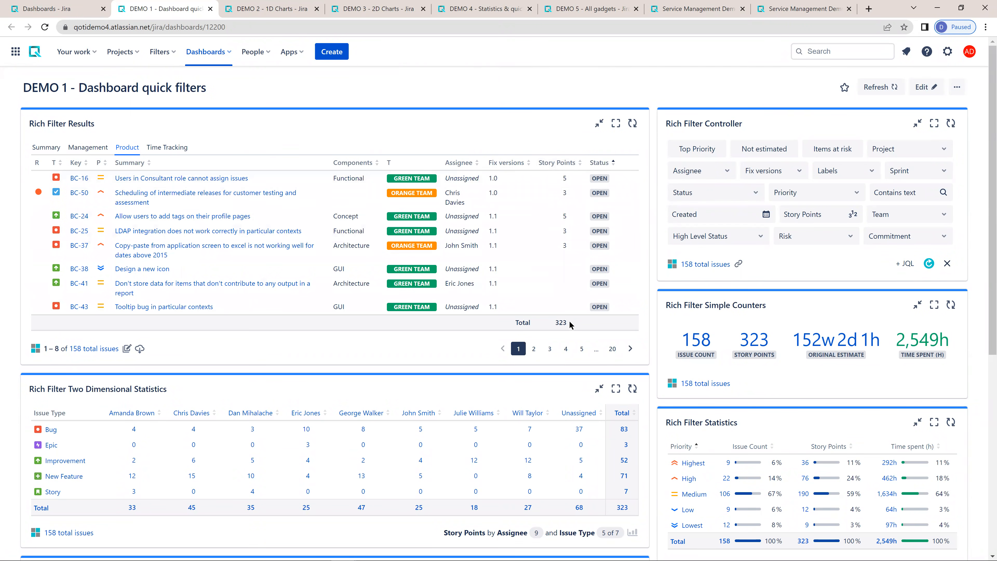
click(167, 148)
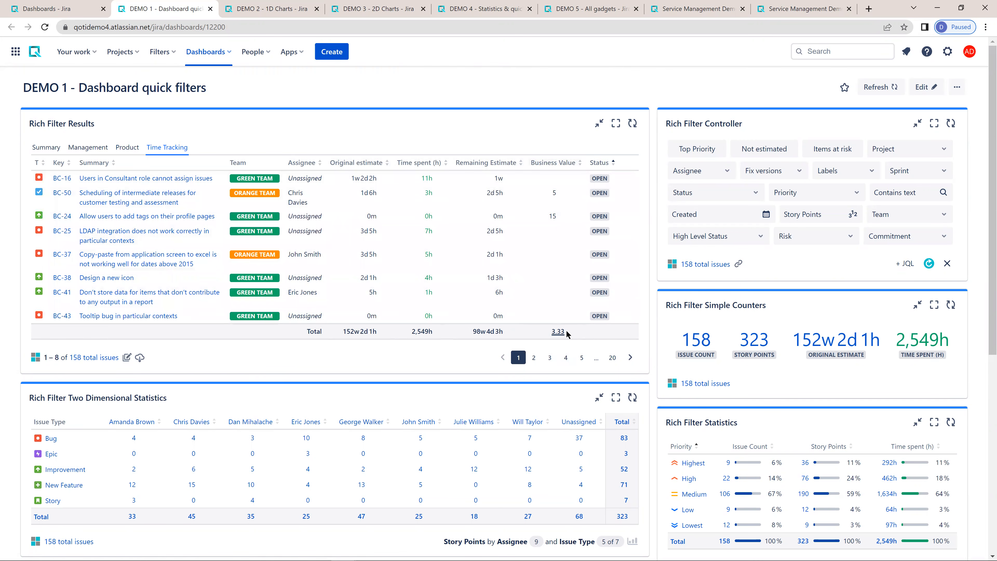
mouse_move(567, 334)
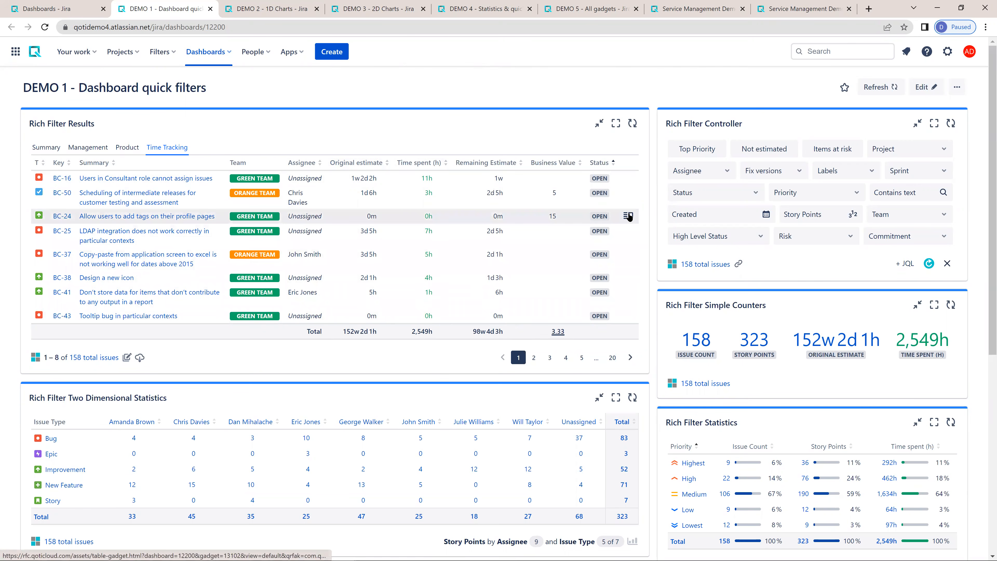
- View the details of issue BC-24 from the results table and close them
click(628, 216)
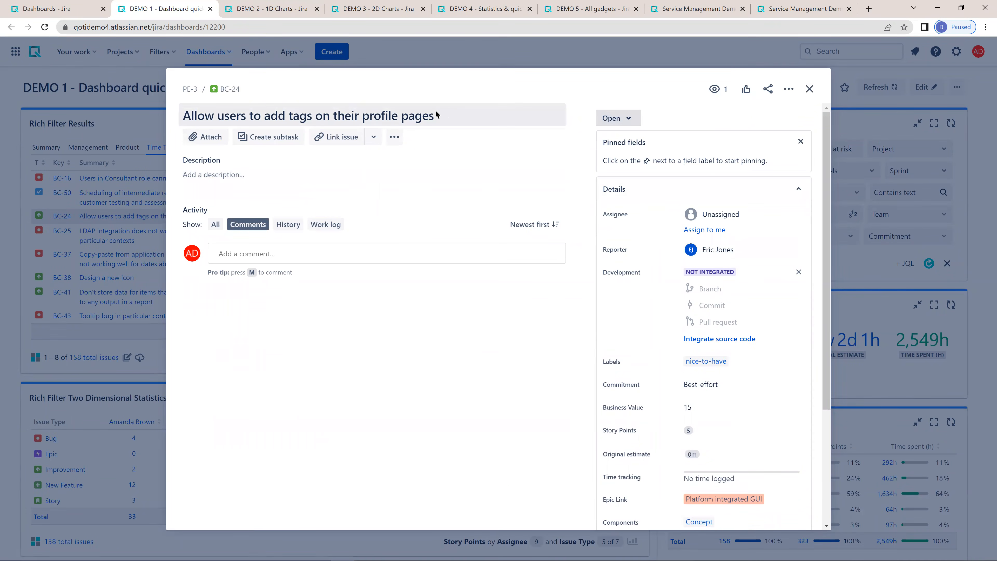
click(809, 89)
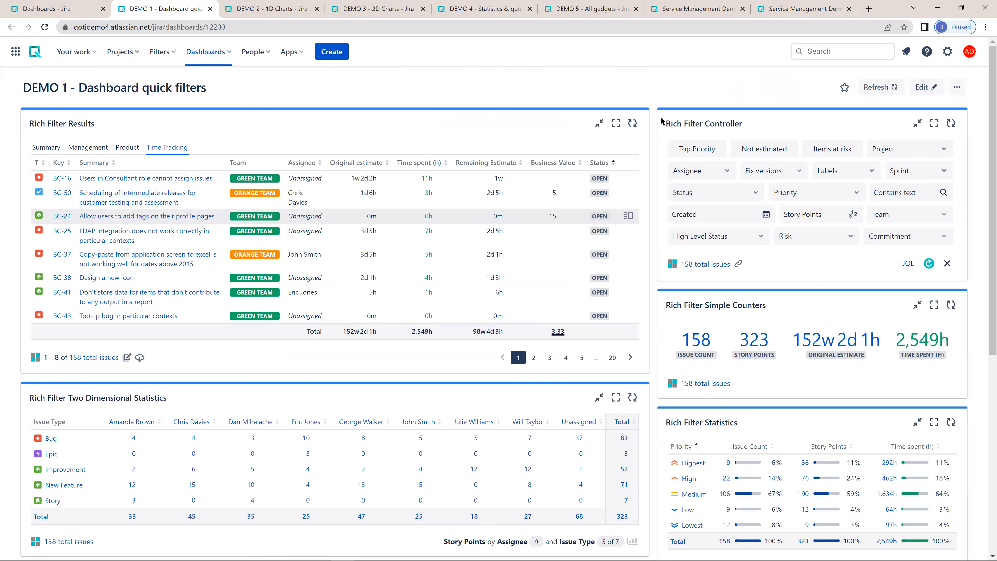
- With the Top Priority quick filter applied, view the details of issue BC-37, and clear the filter after closing them
click(711, 150)
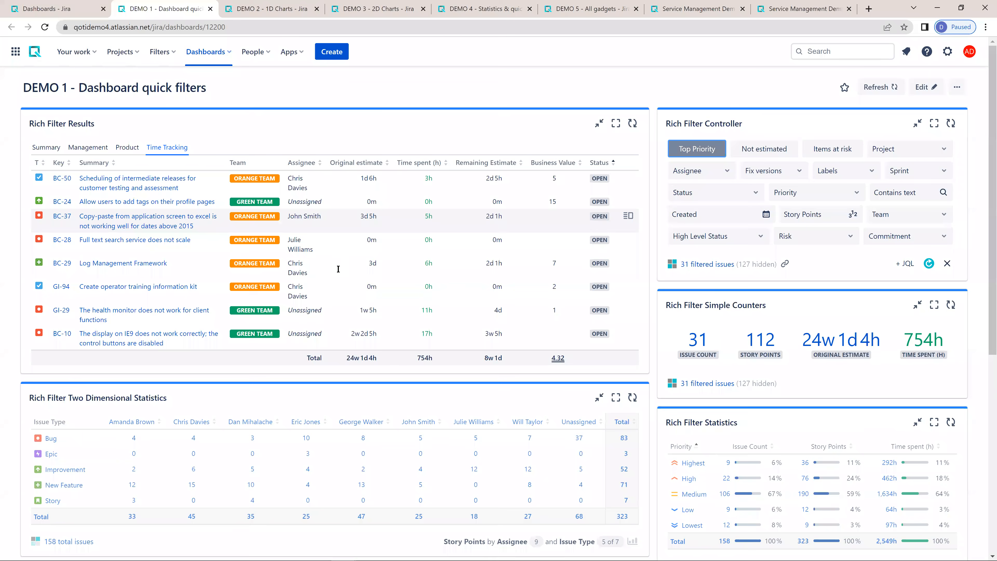
click(628, 216)
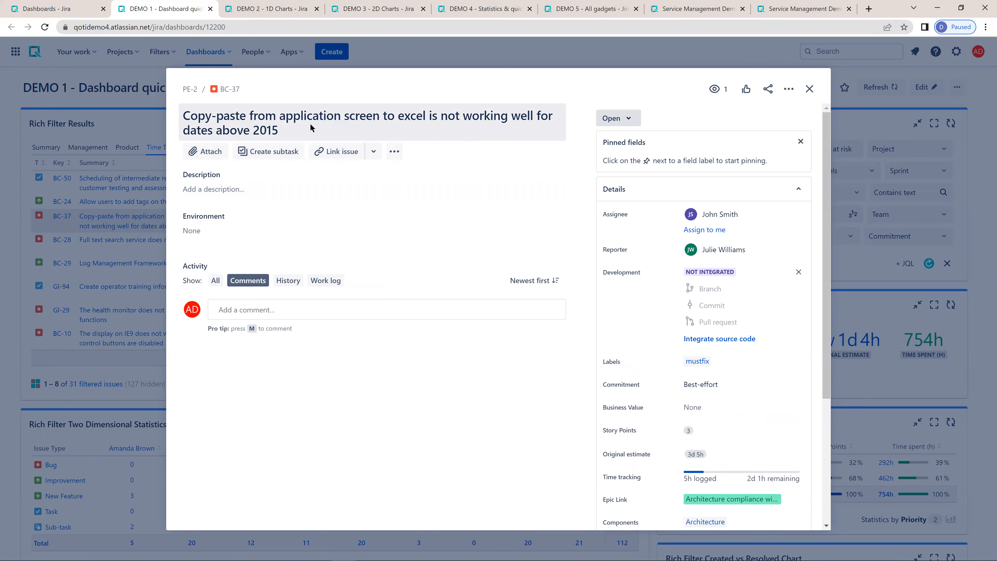
click(408, 130)
click(558, 152)
click(809, 88)
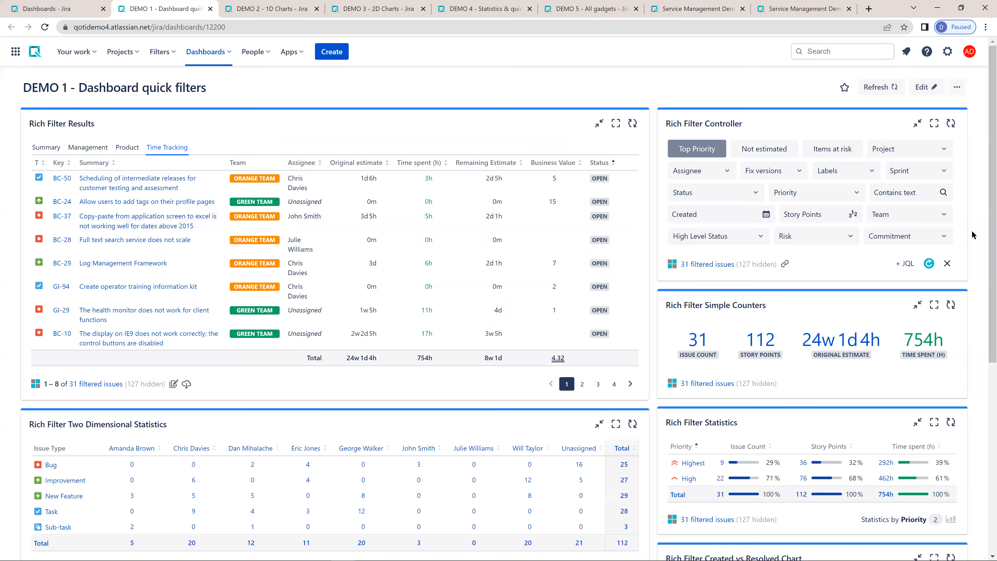
click(947, 264)
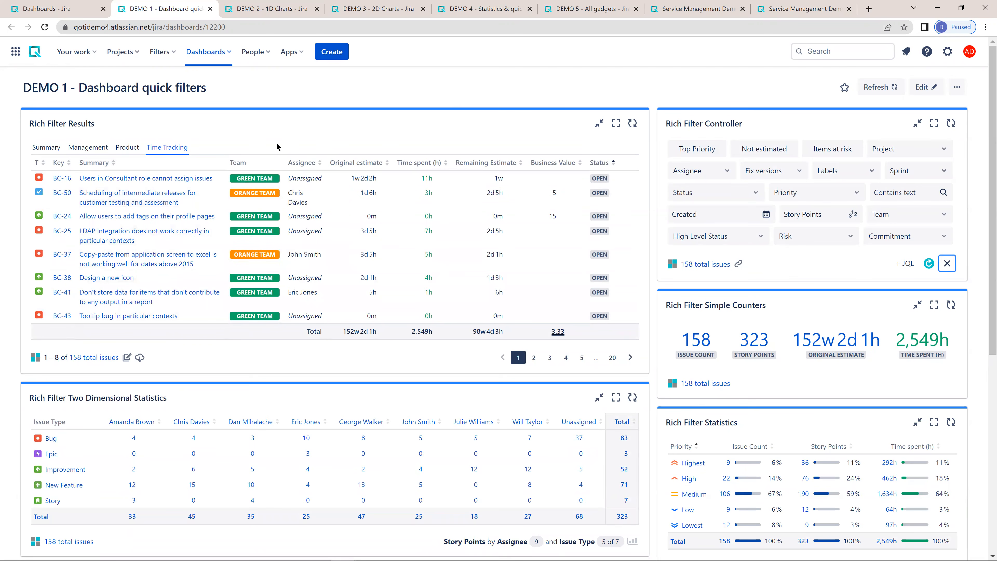
- View the export formats offered for the Rich Filter Results and dismiss them
click(140, 357)
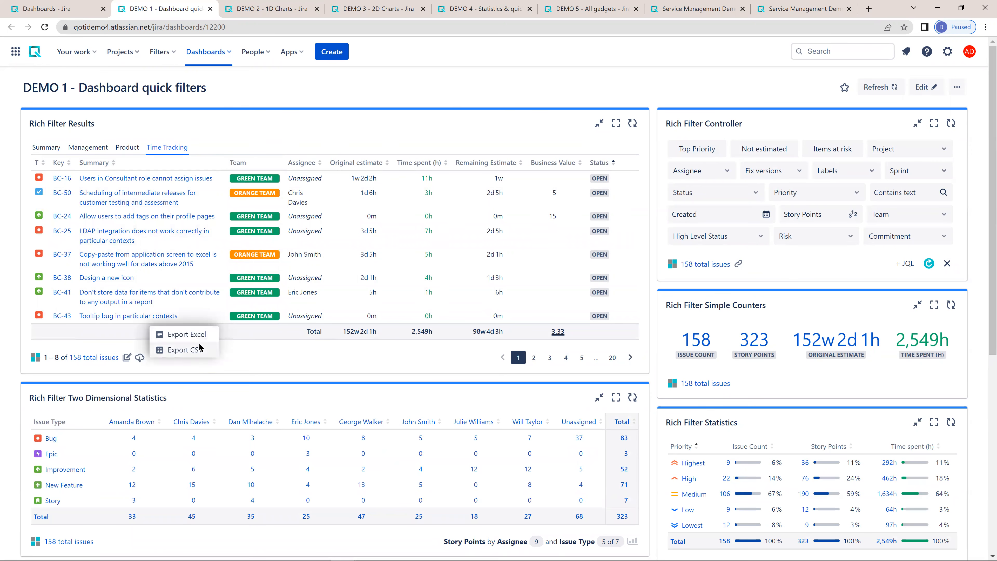
click(267, 353)
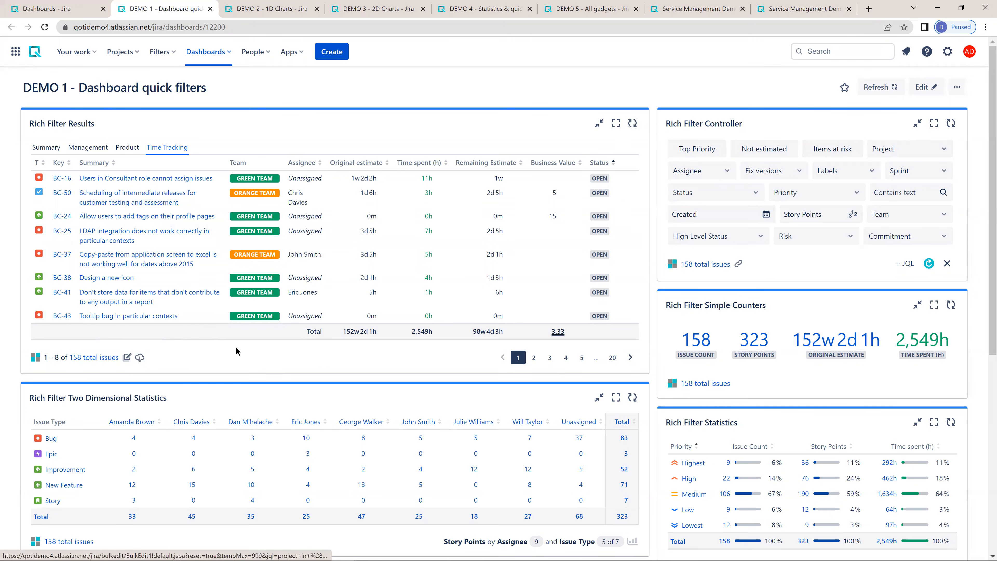
- Look through the bulk operation's issue selection for the results, and cancel back to the dashboard
click(126, 357)
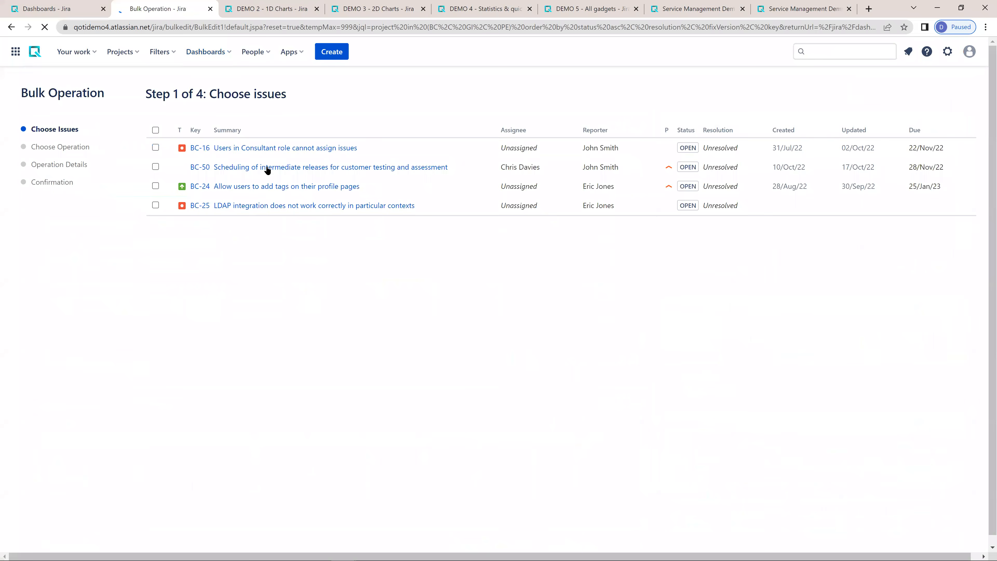
scroll(239, 196, down, 9)
scroll(239, 199, down, 5)
scroll(238, 196, up, 15)
scroll(243, 204, down, 10)
scroll(245, 180, down, 15)
click(193, 531)
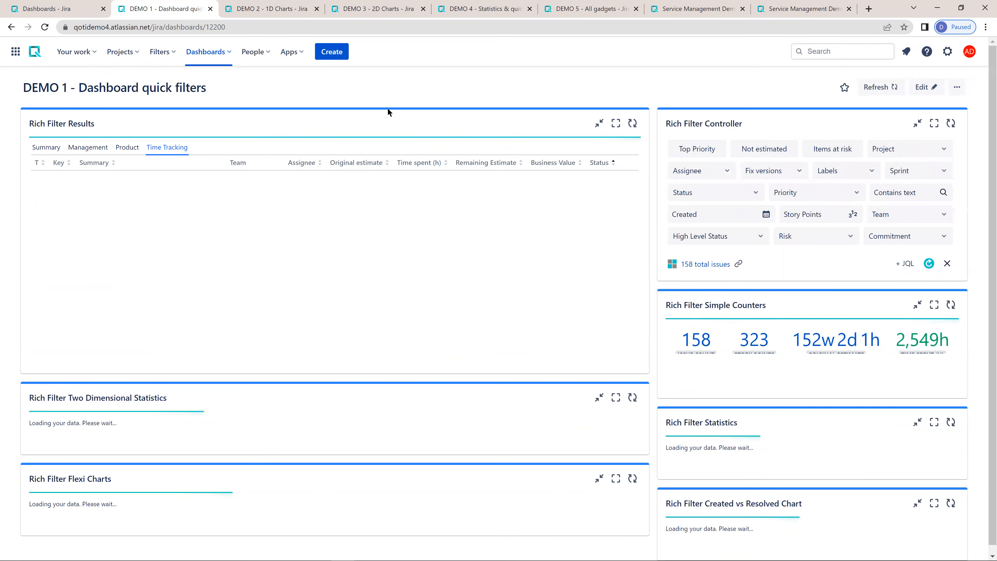
- Show the Rich Filter Statistics by priority as a quick chart, trying the pie chart and settling on the bar chart
scroll(769, 279, down, 3)
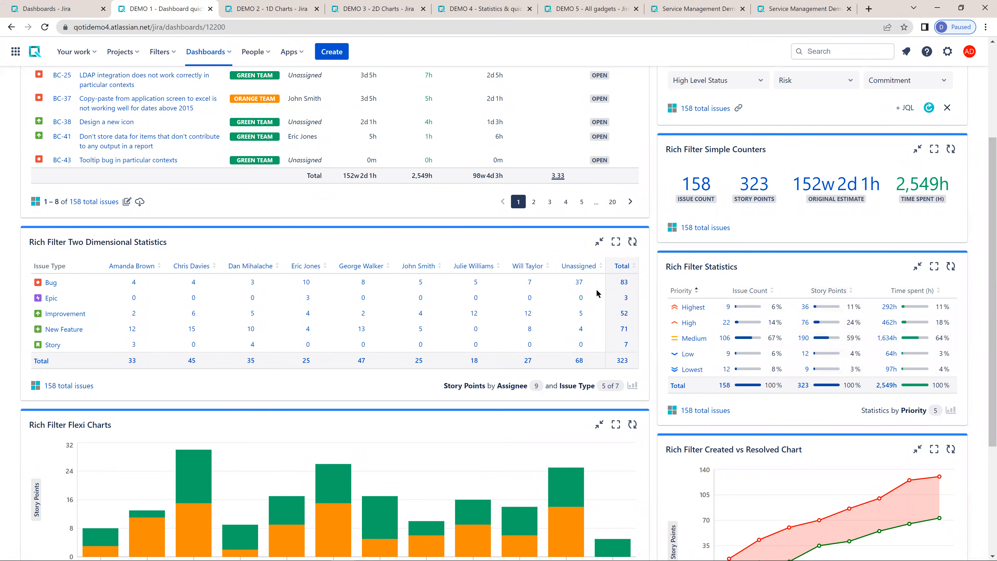
click(951, 411)
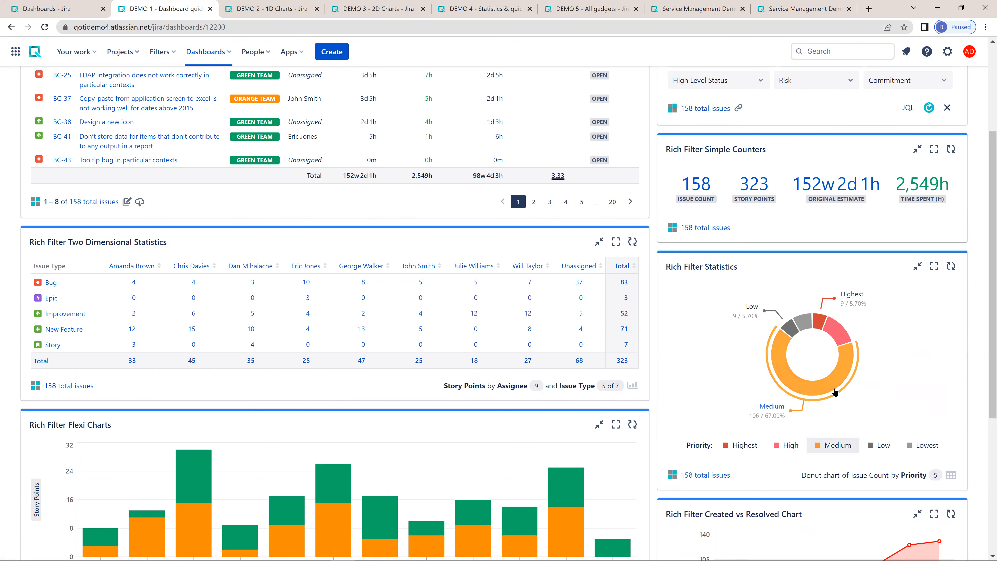
click(827, 479)
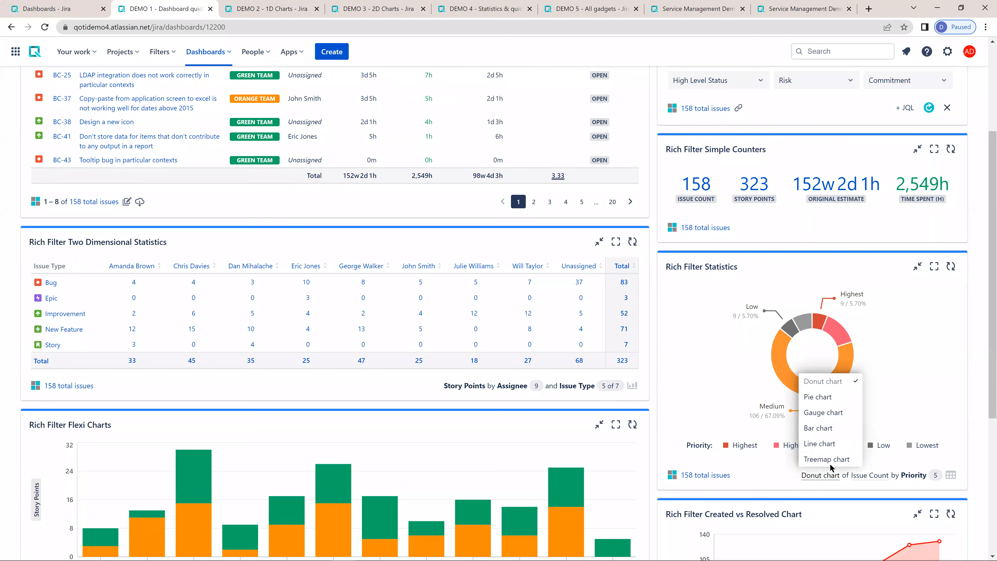
click(827, 400)
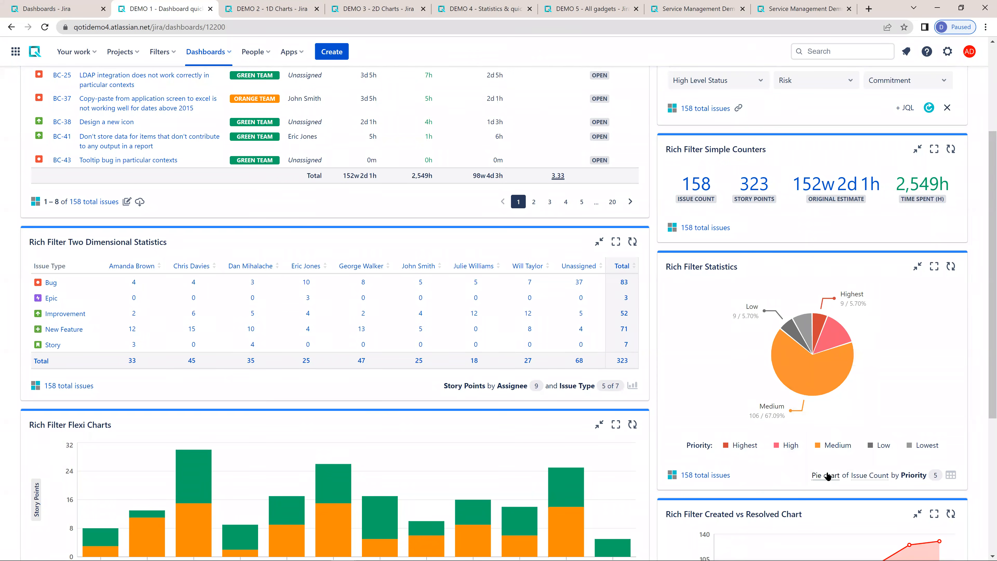
click(827, 477)
click(829, 429)
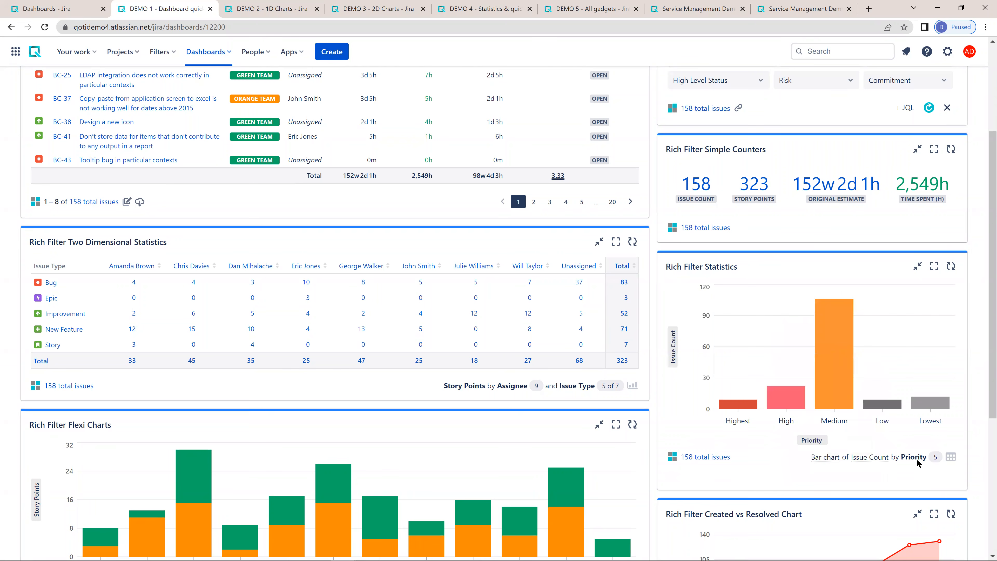
- Change the statistics bar chart's measure to Story Points and finally to Time spent (h)
click(878, 465)
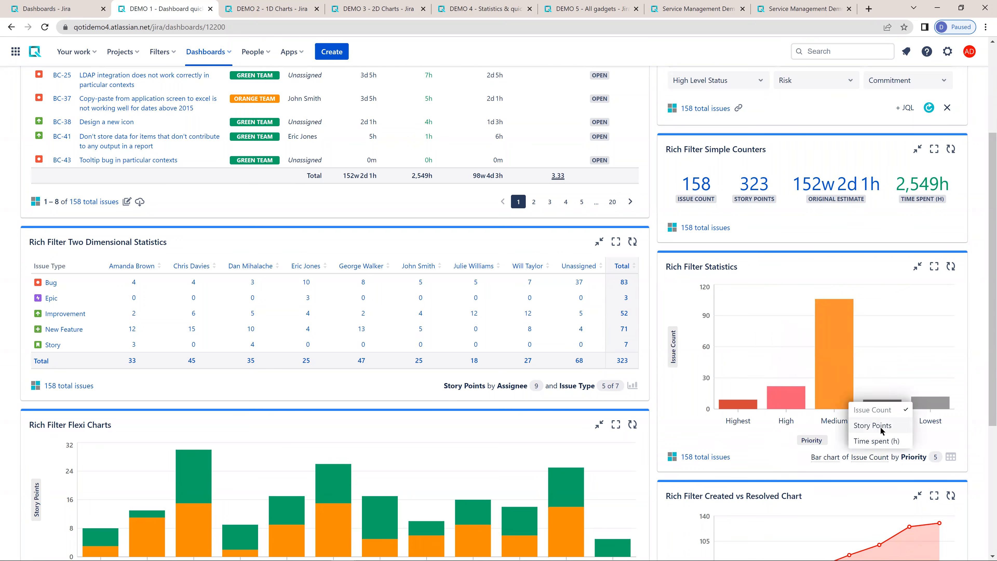
click(880, 426)
click(870, 458)
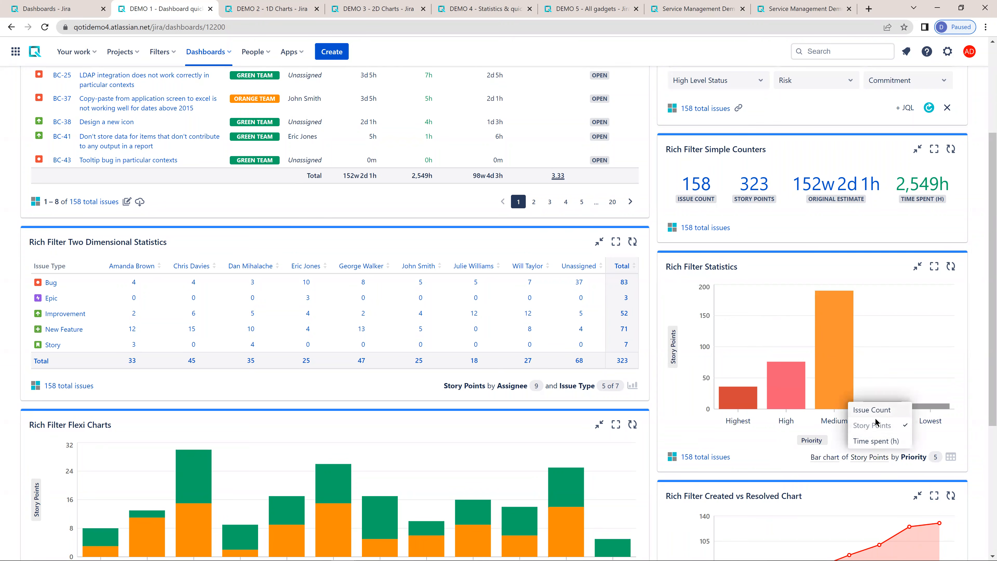
click(877, 441)
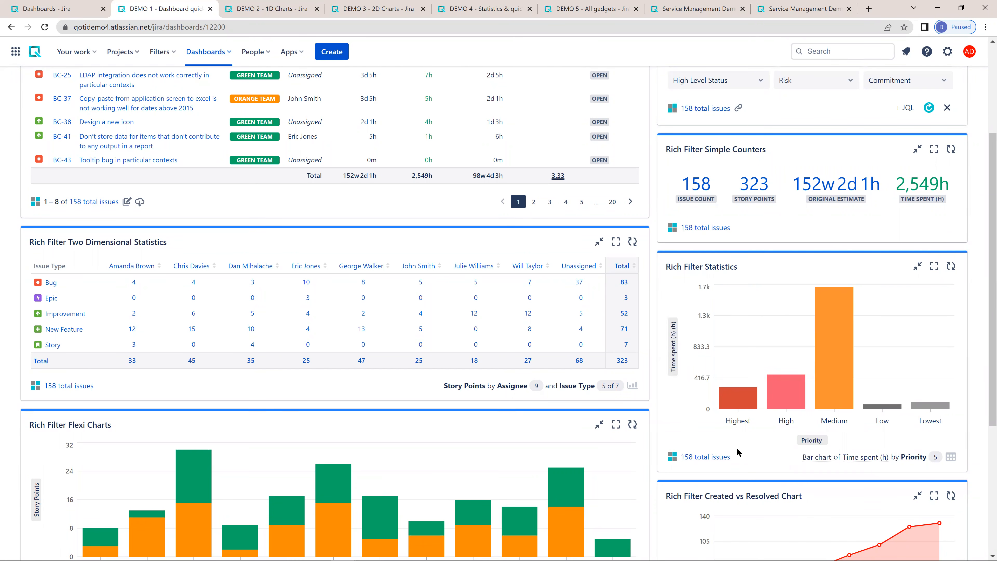
- Switch the Rich Filter Statistics display of Time spent (h) by priority to a gauge chart
click(812, 459)
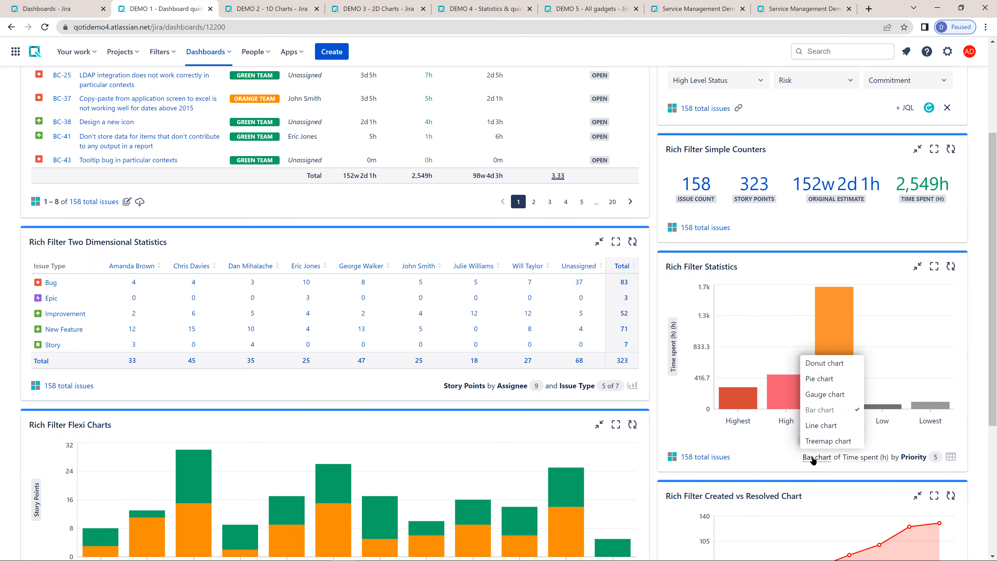
click(824, 393)
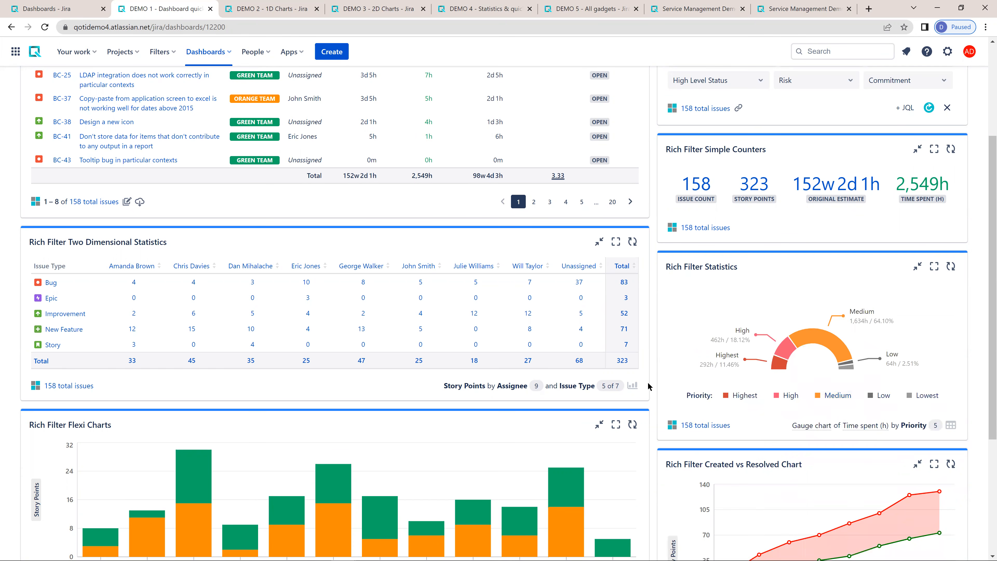
- Show the Rich Filter Two Dimensional Statistics as a quick chart and set its type to stacked bar chart
click(632, 386)
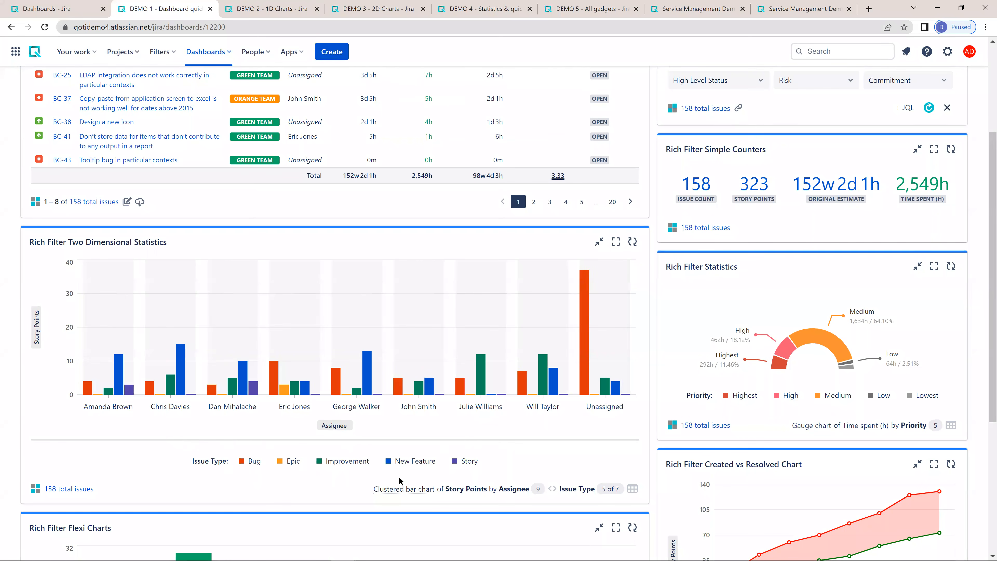
click(402, 489)
click(400, 458)
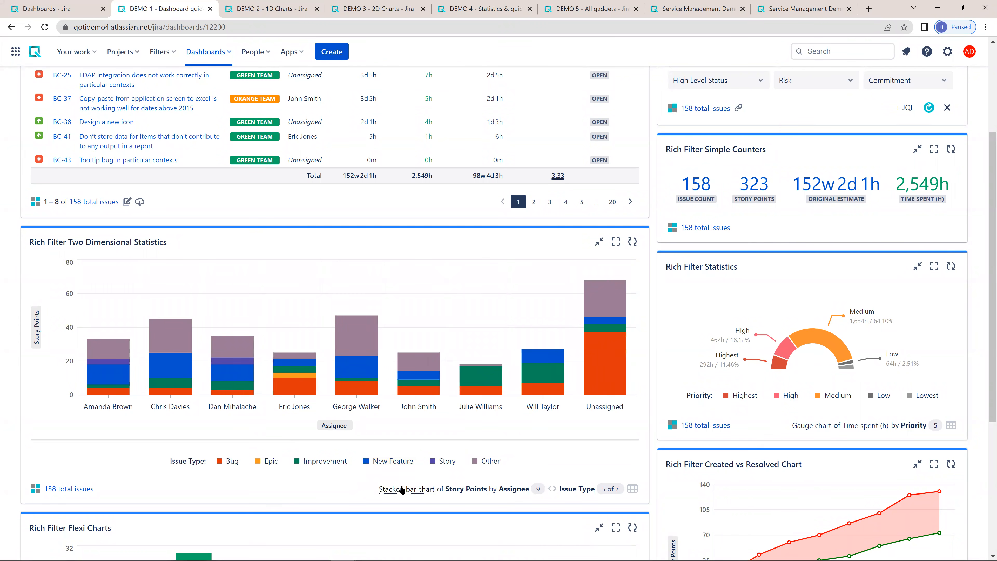
- Swap the two-dimensional chart's Assignee and Issue Type axes, change it to a multi-line chart, and swap the axes back
click(552, 488)
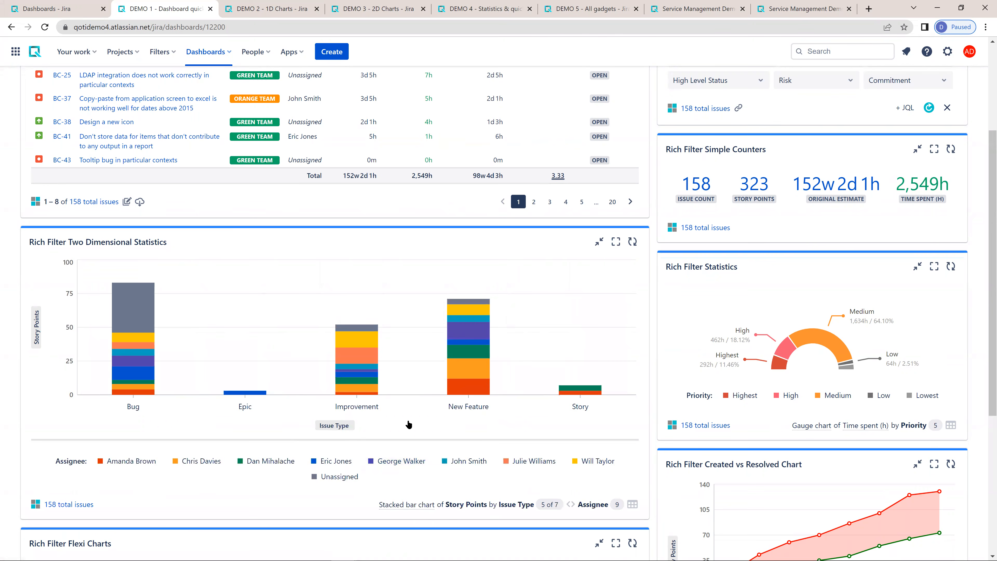
click(404, 505)
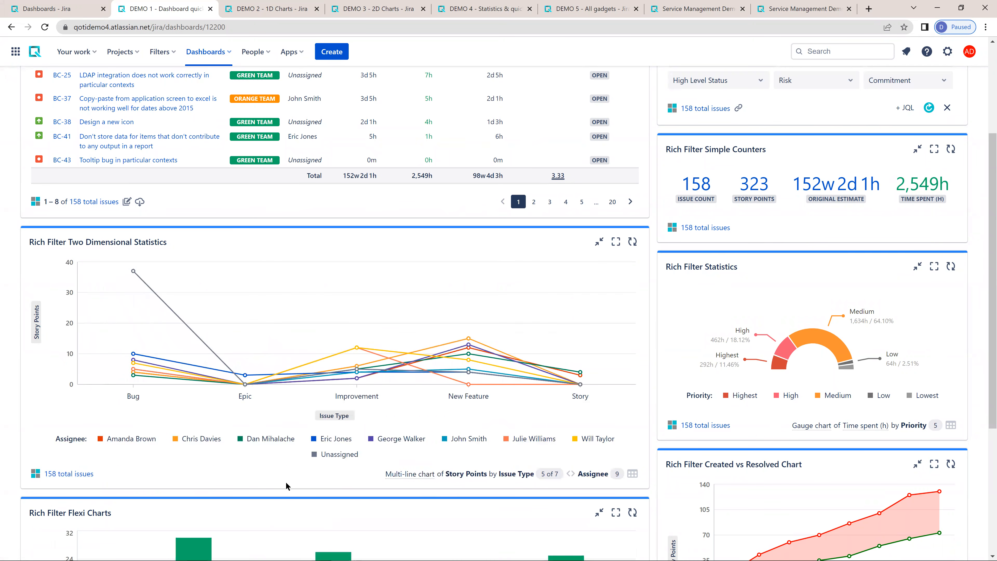
click(570, 474)
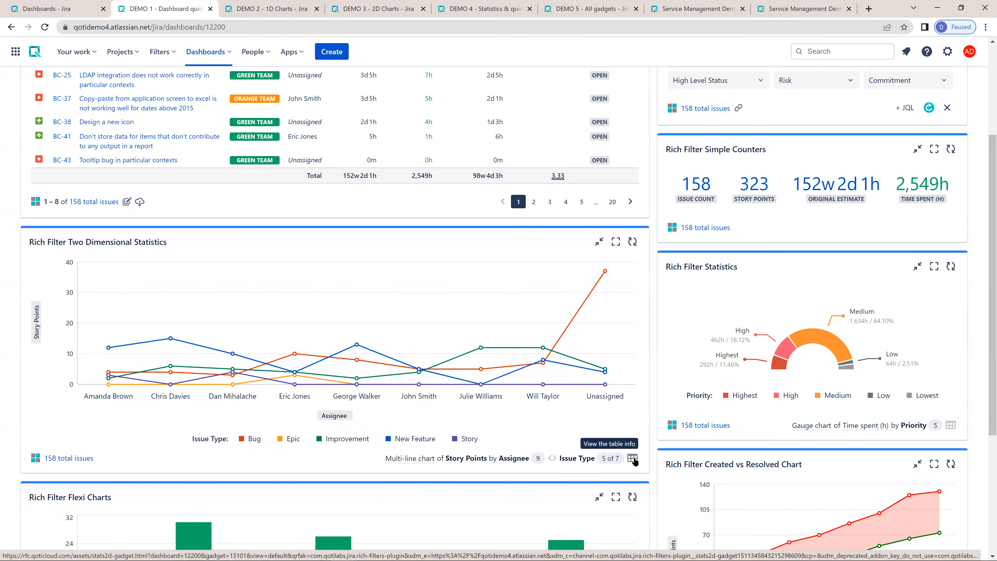
- Return the Two Dimensional Statistics and the Rich Filter Statistics by priority to their table views
click(633, 459)
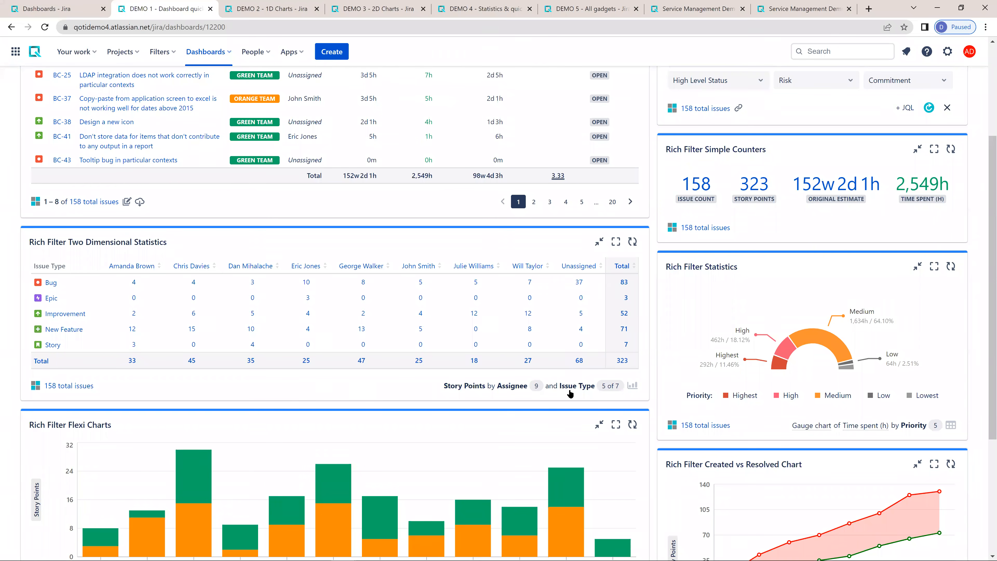
click(951, 425)
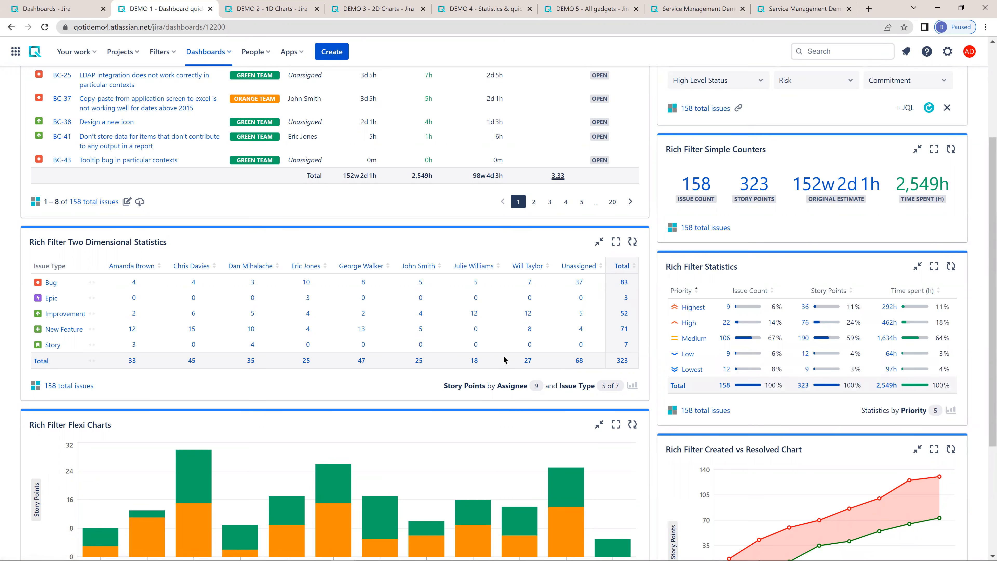
- Examine the weekly created, resolved and unresolved values in the Rich Filter Created vs Resolved Chart
scroll(473, 367, down, 4)
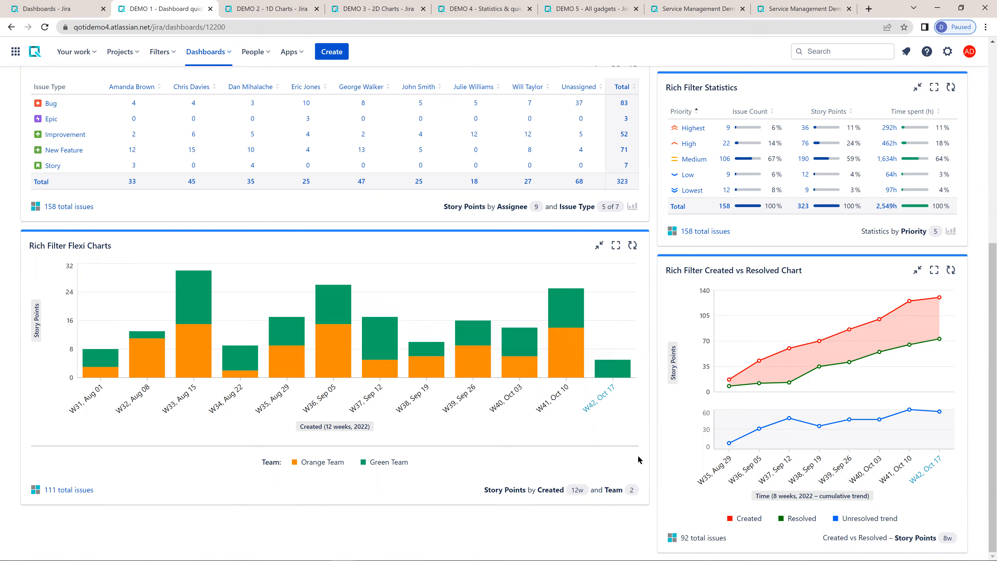
mouse_move(792, 377)
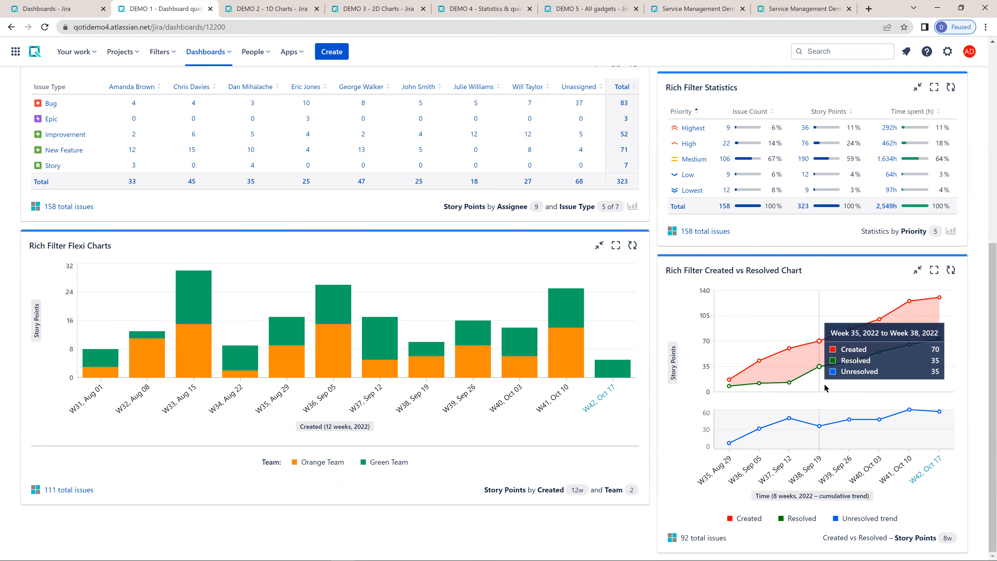
- Look into the Project and Assignee quick filters in the Rich Filter Controller, and dismiss them without choosing values
scroll(675, 346, up, 9)
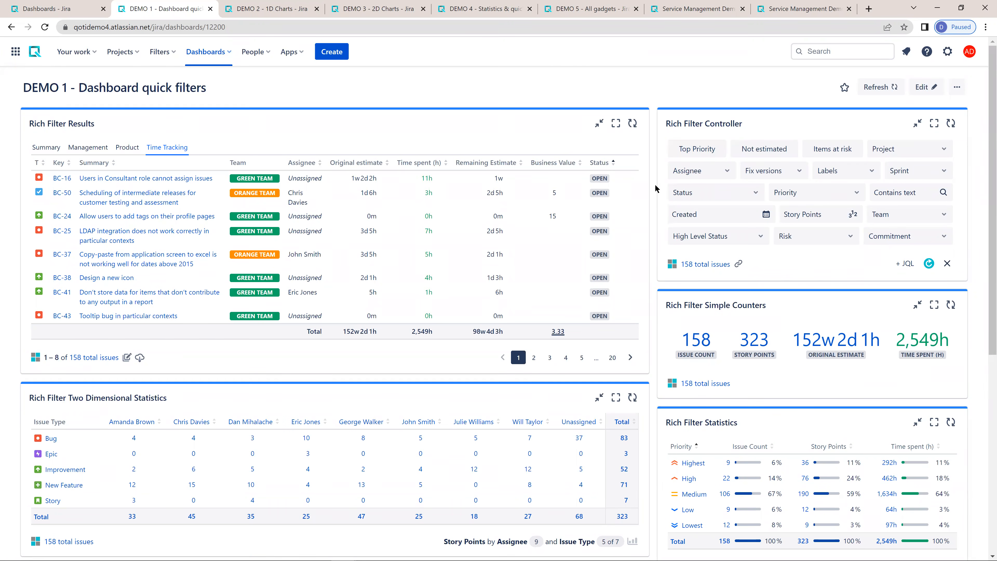
click(898, 152)
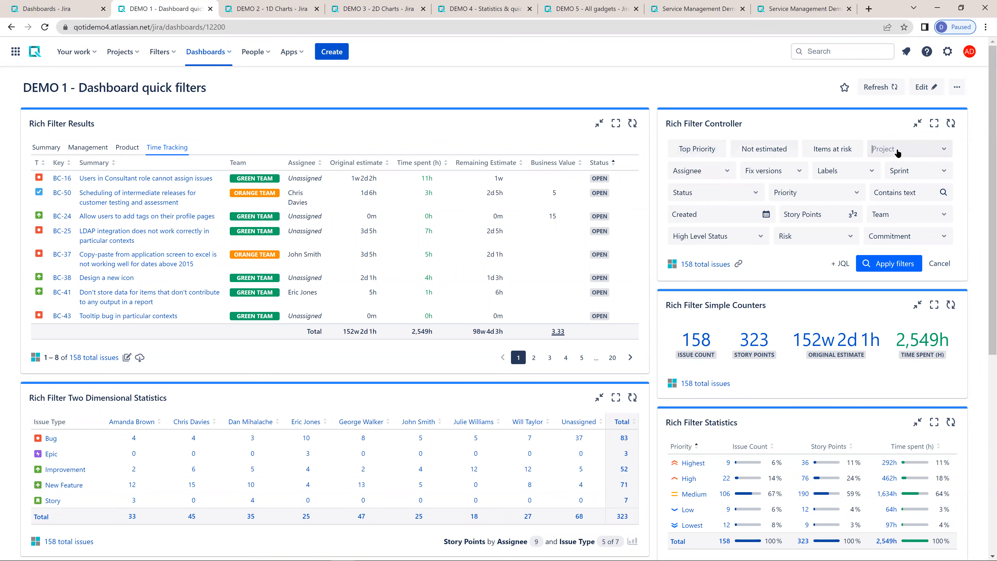
click(778, 261)
click(722, 176)
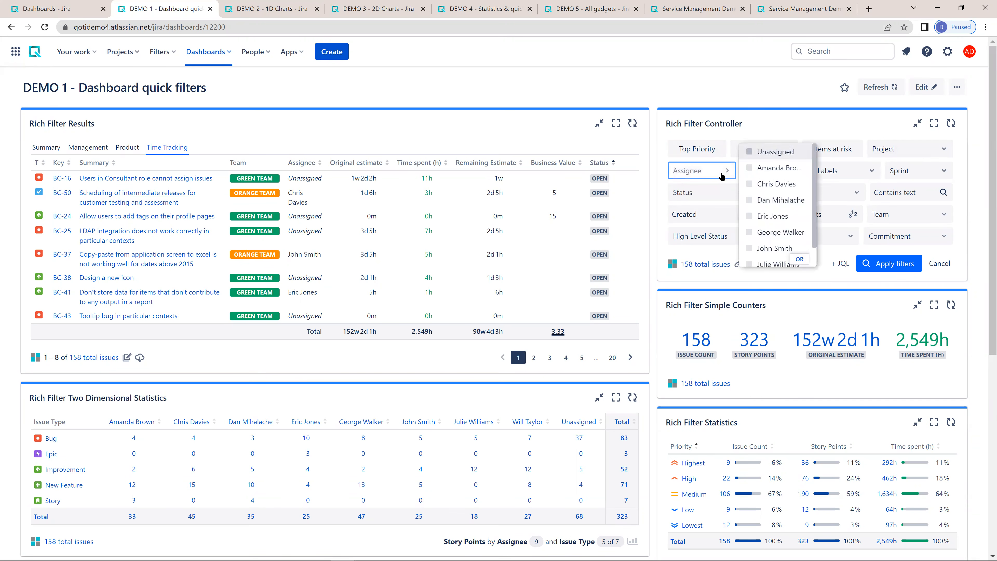
click(789, 276)
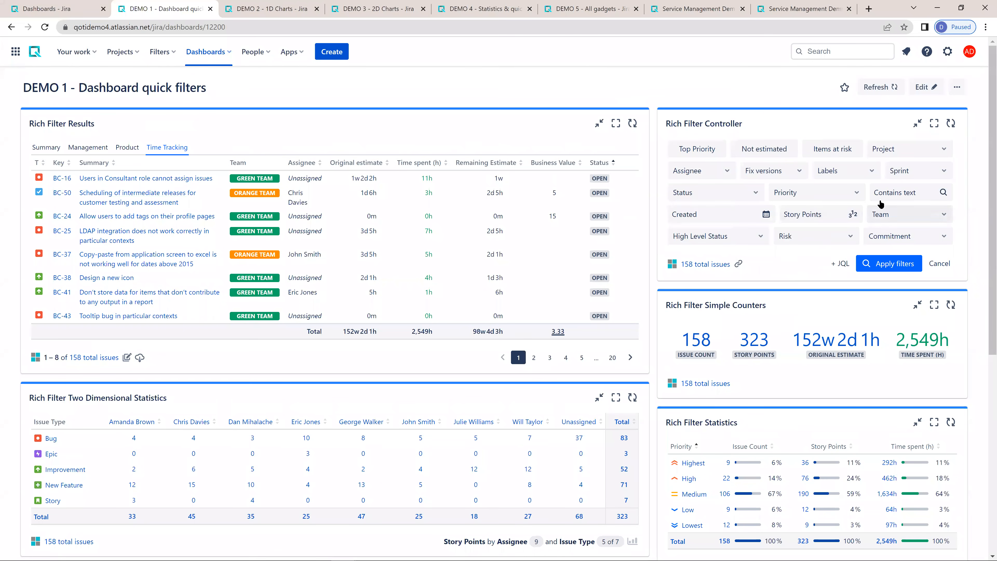
- Set the Created quick filter to the date range 2022-08-01 to 2022-09-30
click(714, 216)
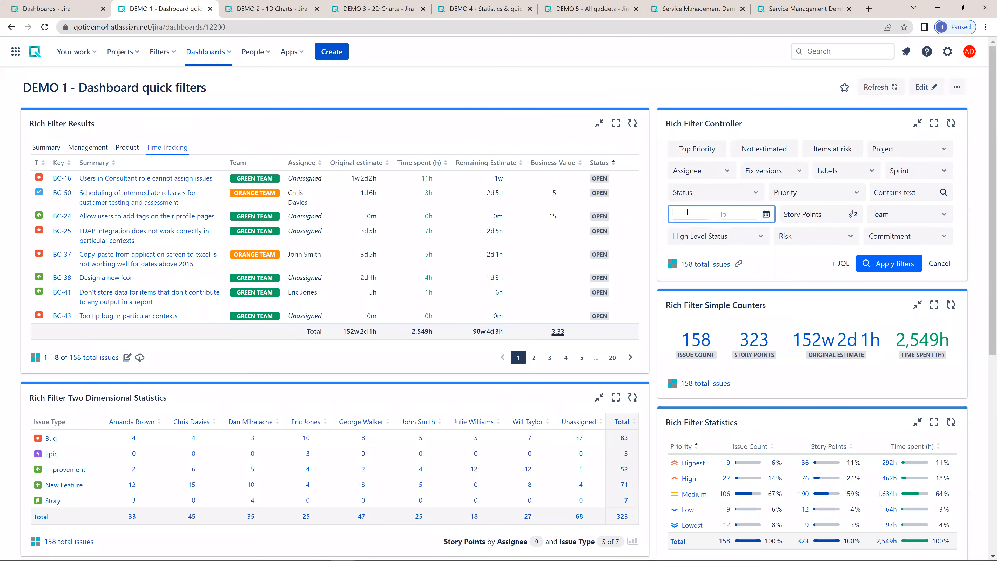
click(684, 235)
click(684, 234)
click(706, 262)
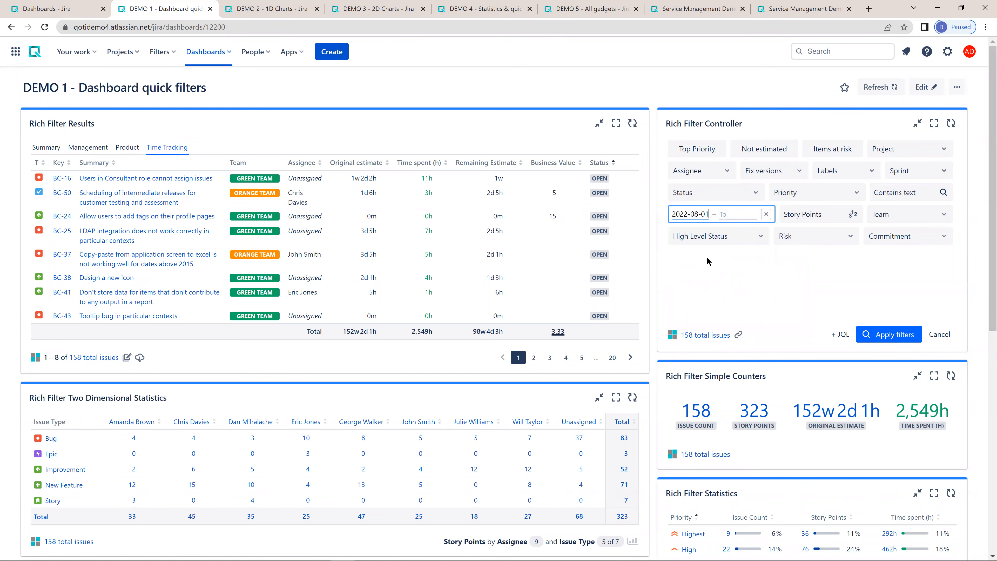
click(738, 214)
click(727, 231)
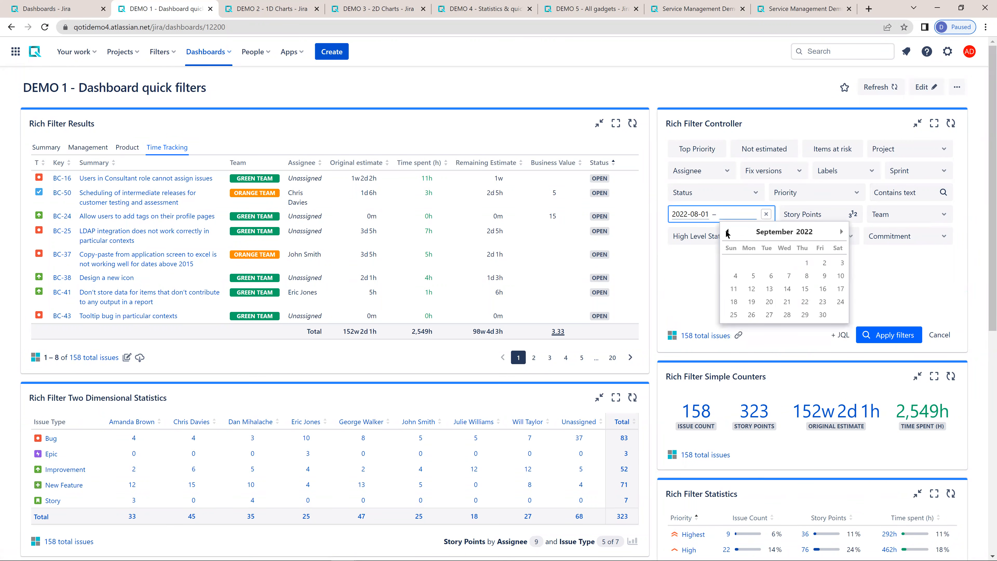
click(822, 315)
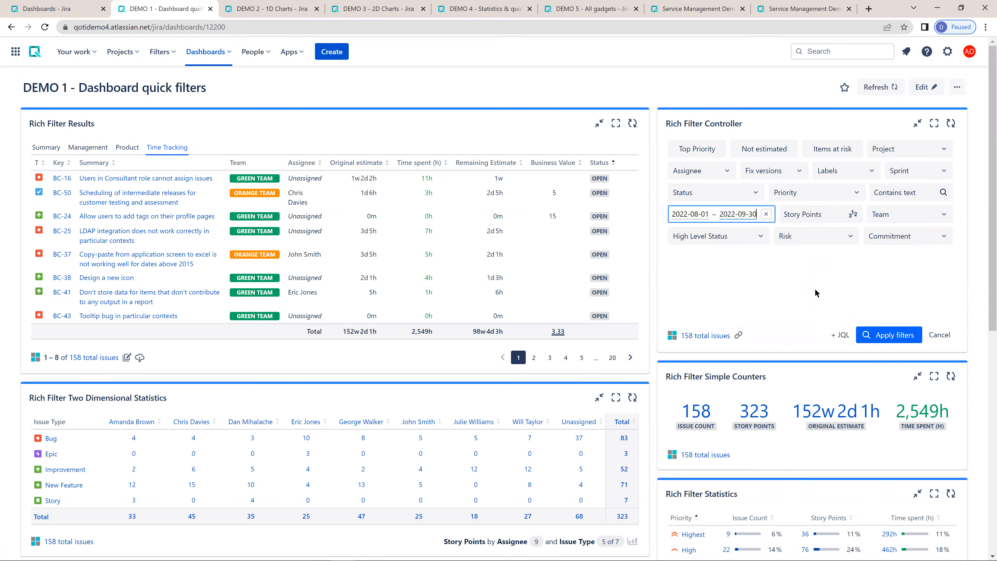
- Set the Story Points quick filter to "1 2 3 >8" and apply the filters to the dashboard
click(813, 212)
text(1 2 3 >8)
key(Return)
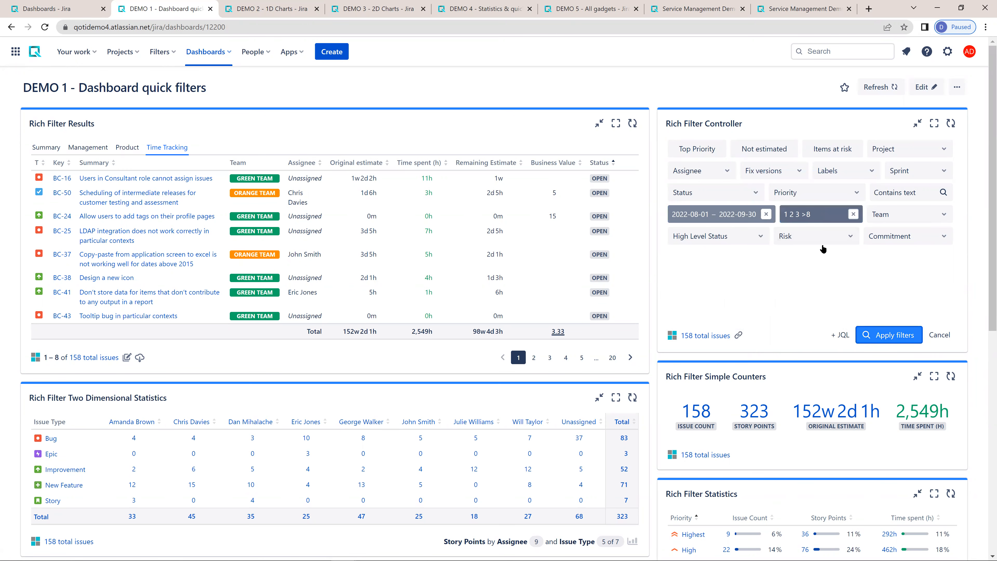
click(889, 331)
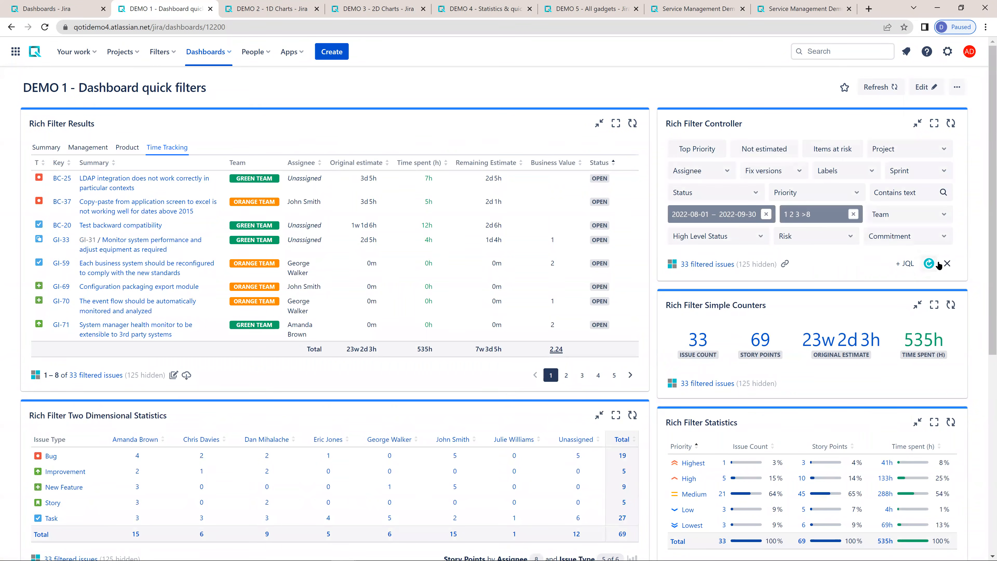
- Replace the active quick filters with a text filter for issues containing "LDAP", and clear it again
click(912, 191)
text(LDAP)
key(Return)
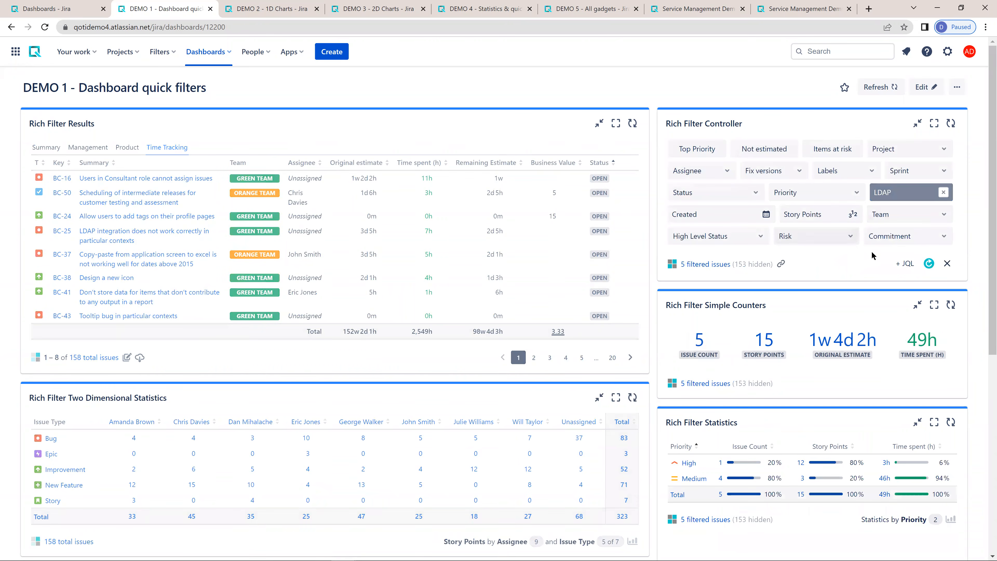
click(947, 263)
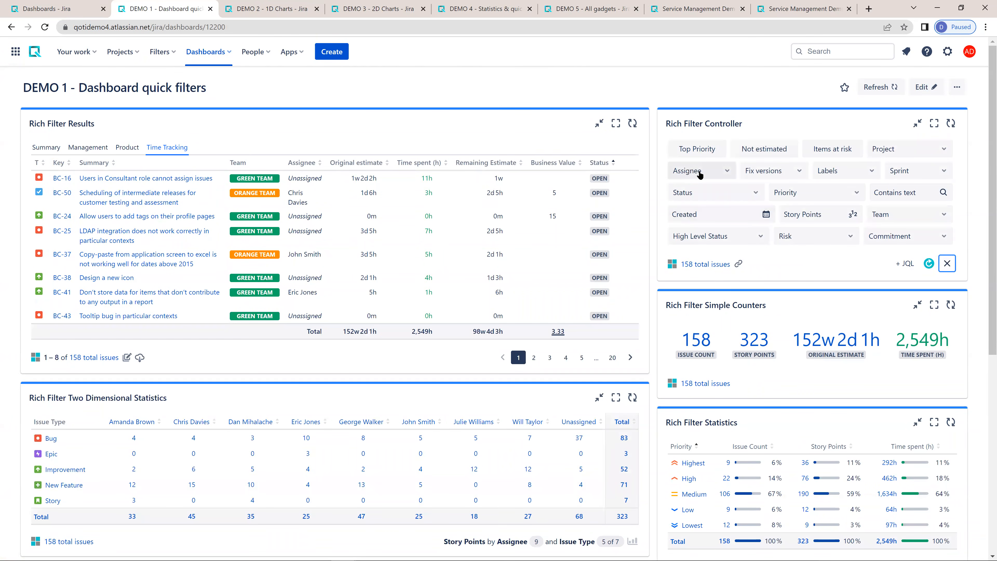
- Exclude the first three named assignees with the Assignee filter's NOT operator, apply it, and clear all quick filters
click(721, 173)
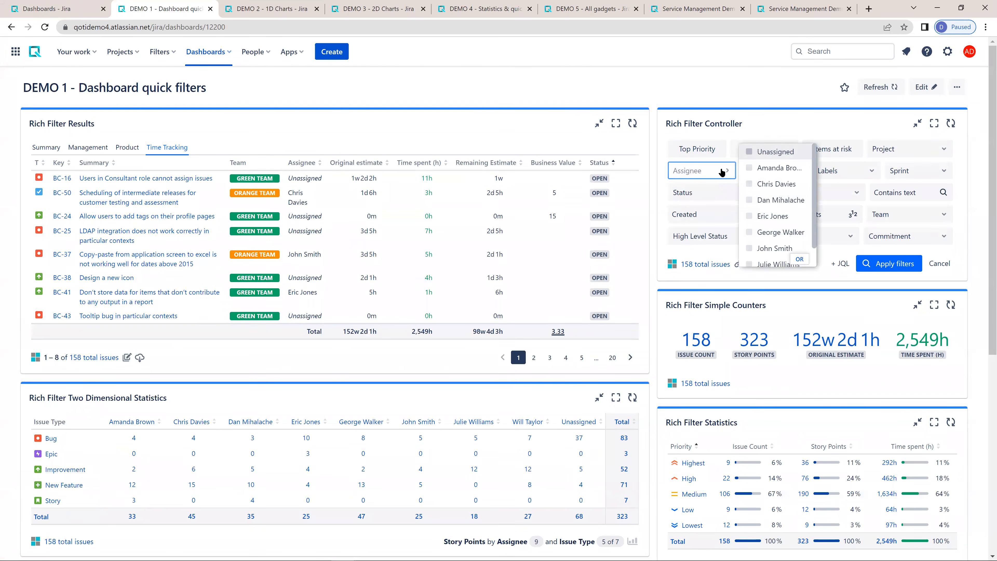
click(764, 169)
click(766, 184)
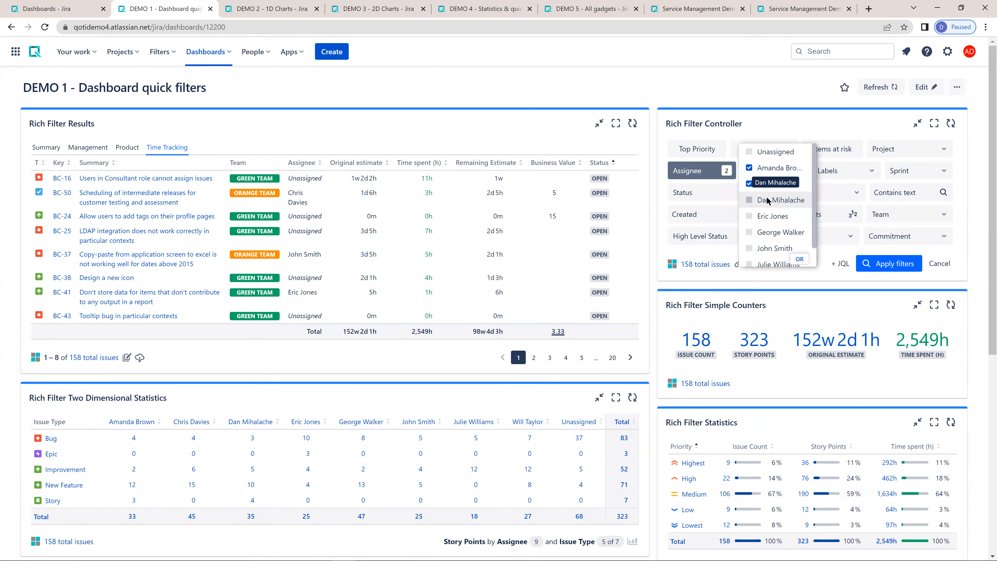
click(768, 201)
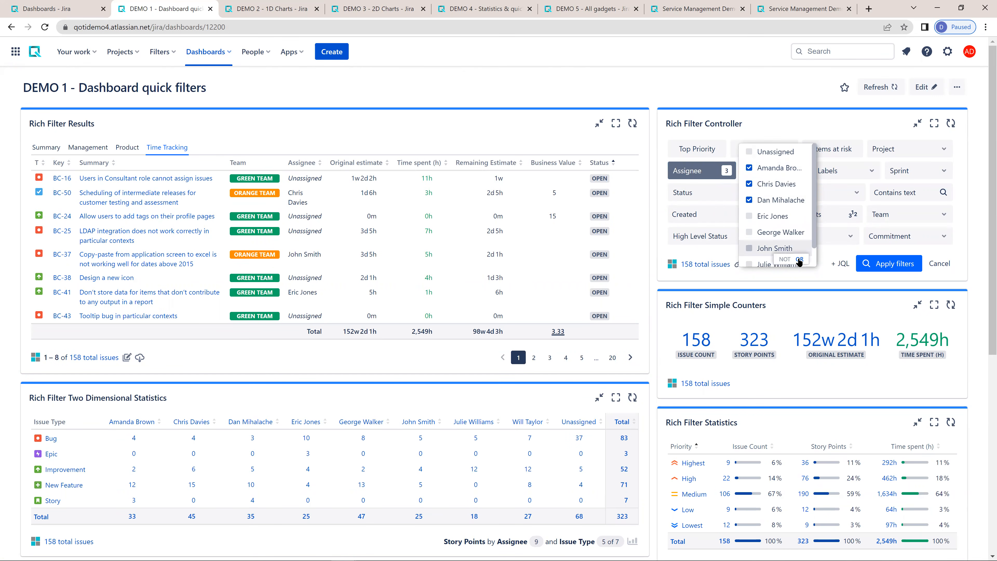
click(797, 259)
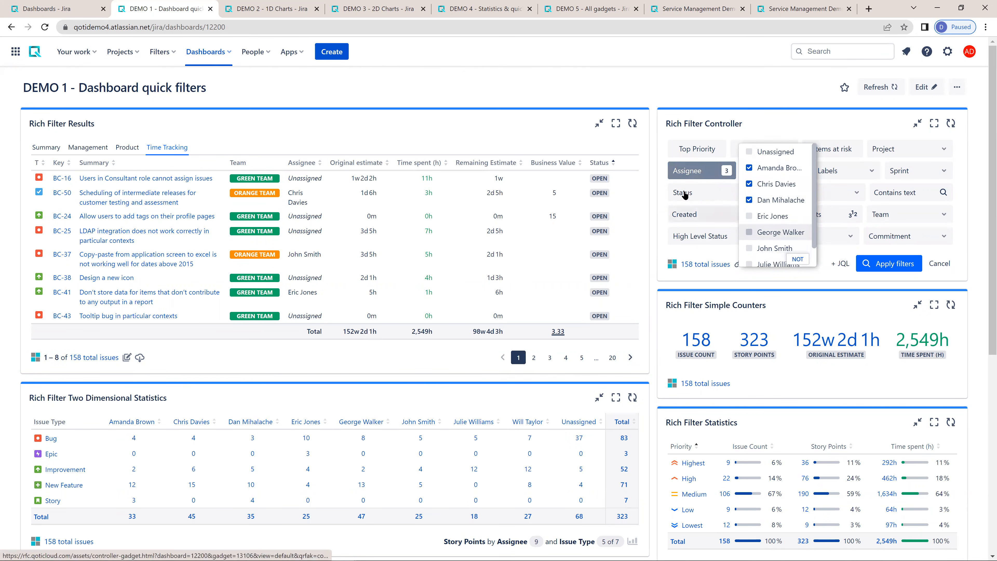
click(899, 265)
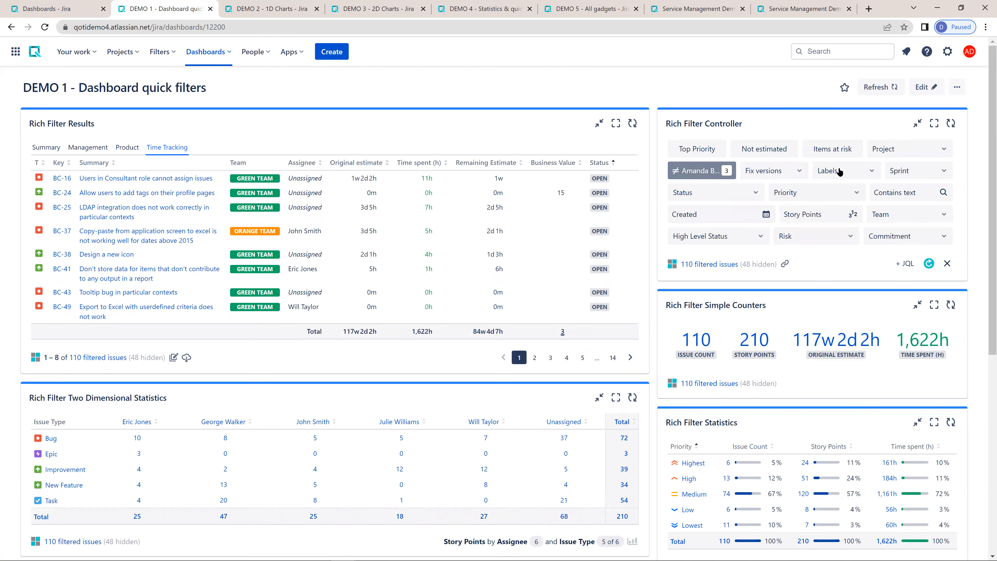
click(946, 263)
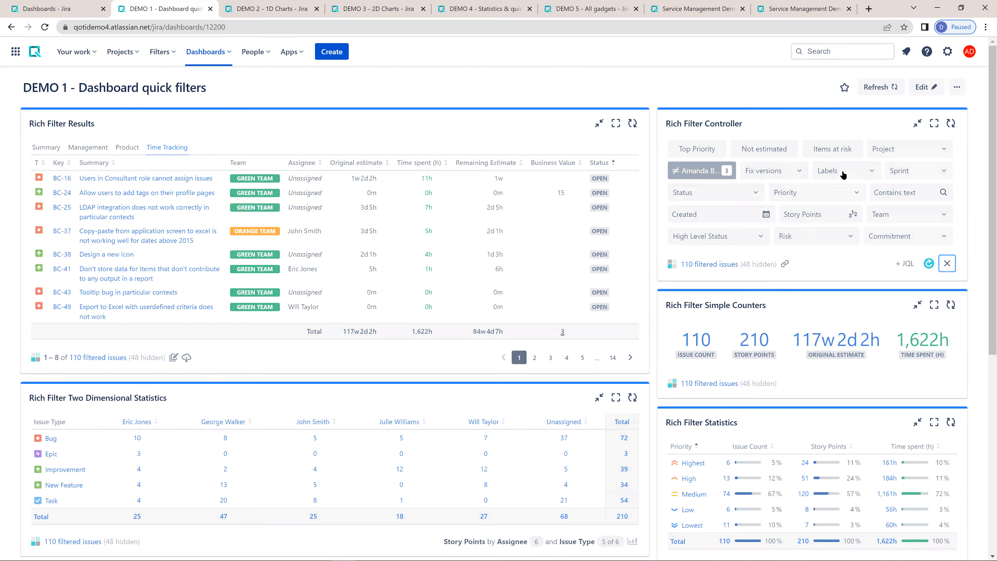
- Filter for issues carrying both the mustfix and mvp labels with the AND operator, apply it, and clear all quick filters
click(843, 171)
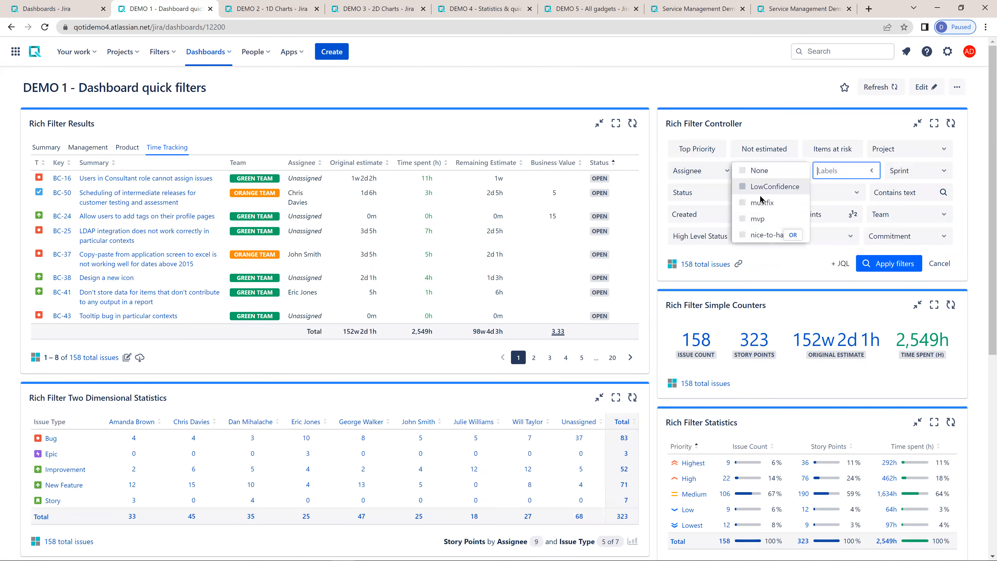
click(758, 202)
click(757, 219)
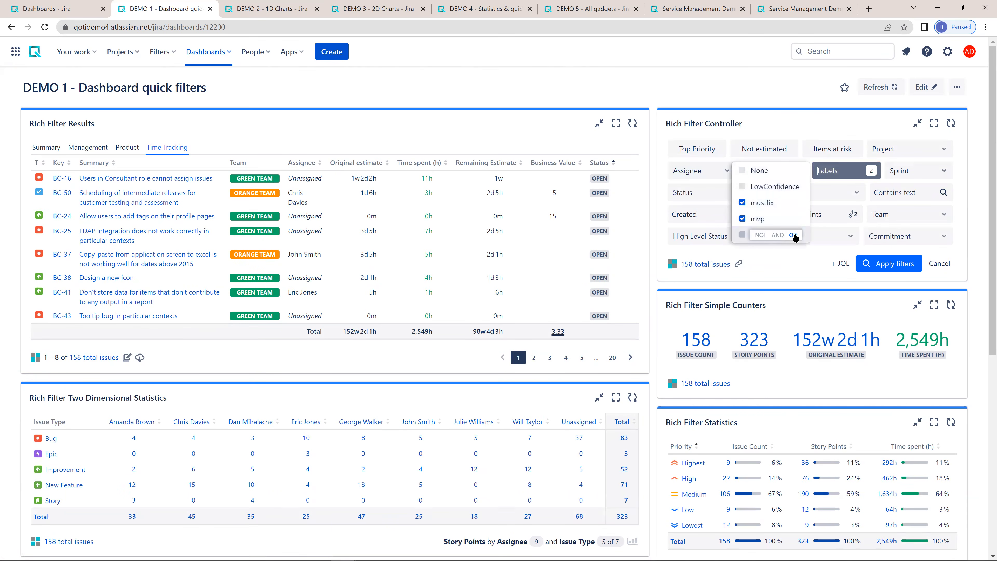
click(778, 234)
click(888, 263)
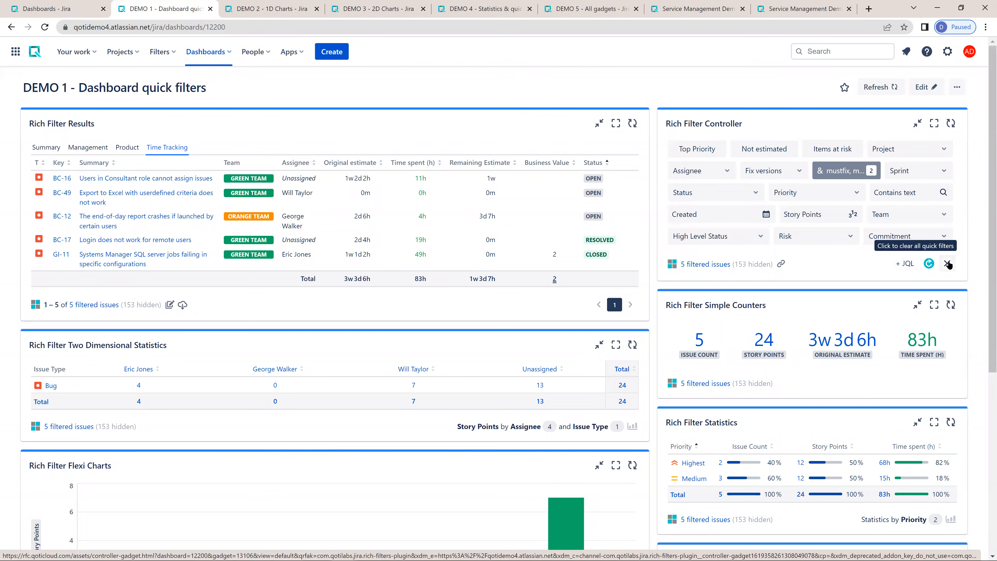
click(948, 263)
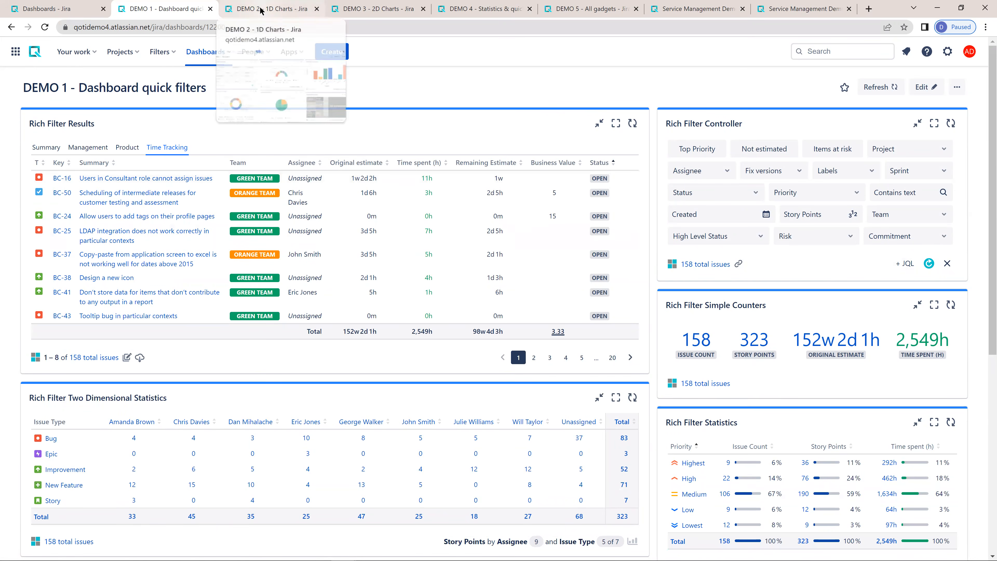
- View the DEMO 2 - 1D Charts dashboard and move on to the DEMO 3 - 2D Charts dashboard
click(271, 9)
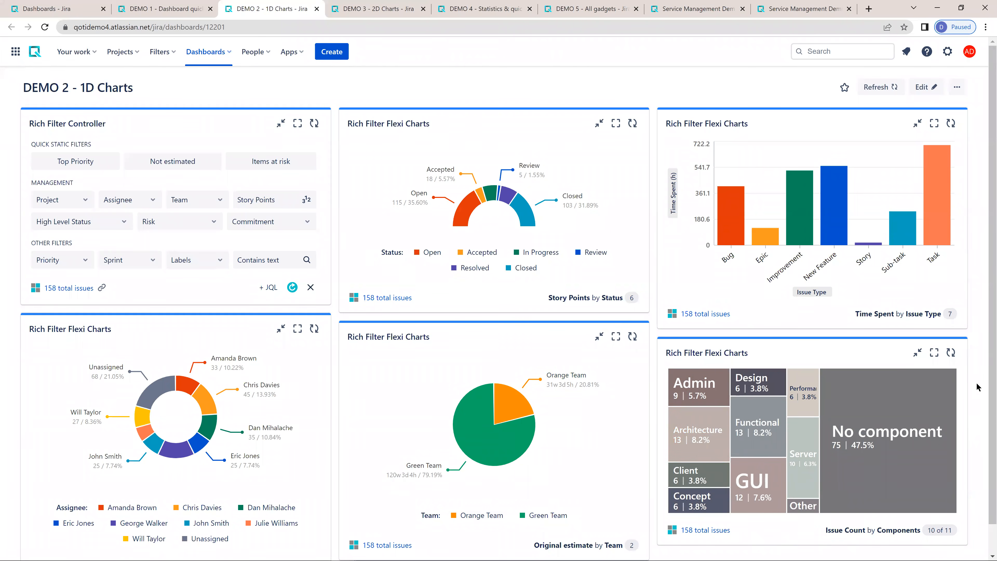
click(368, 9)
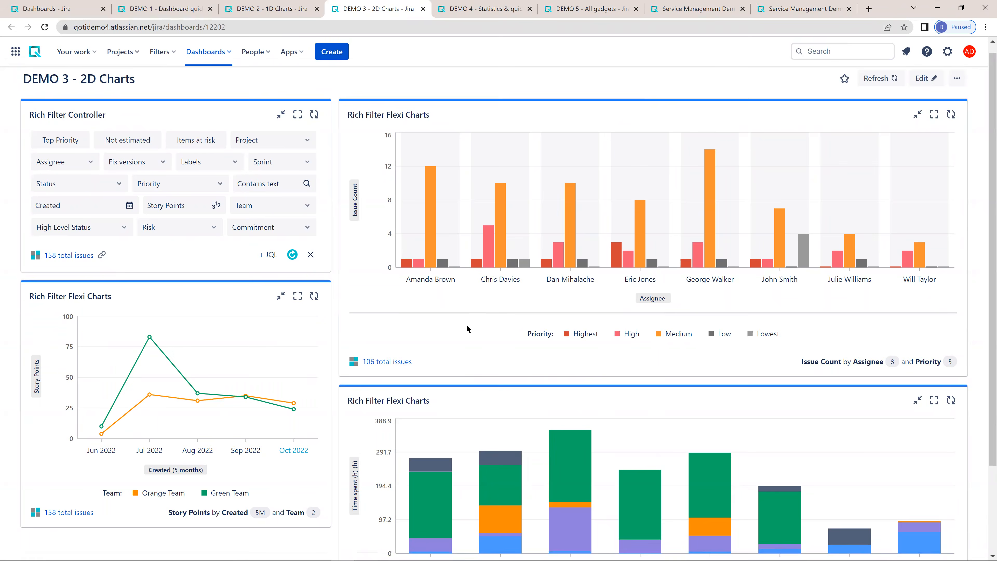
- Look over the charts on the DEMO 3 - 2D Charts dashboard and switch to the Service Management Demo - Reporting dashboard
scroll(466, 324, down, 3)
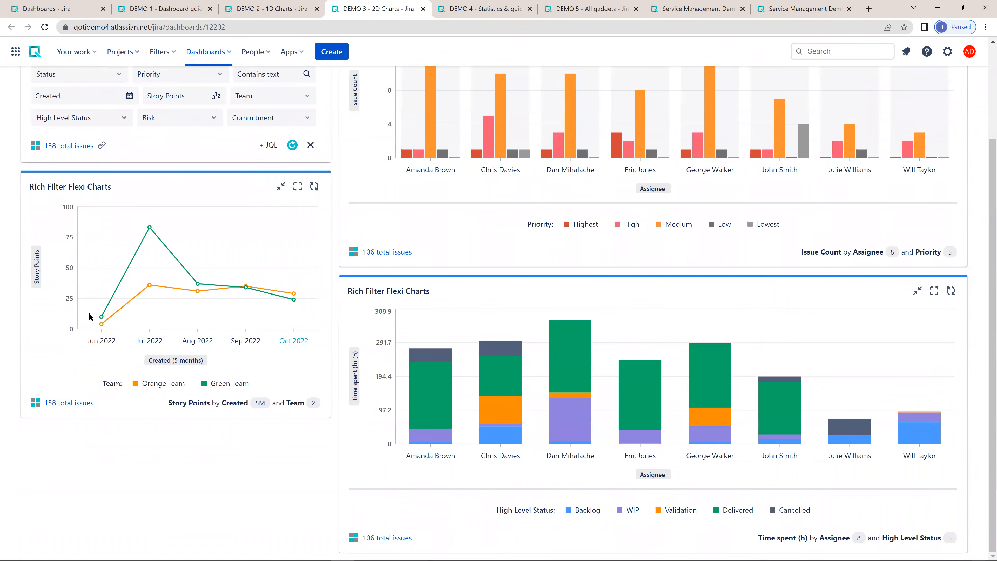
scroll(238, 320, up, 3)
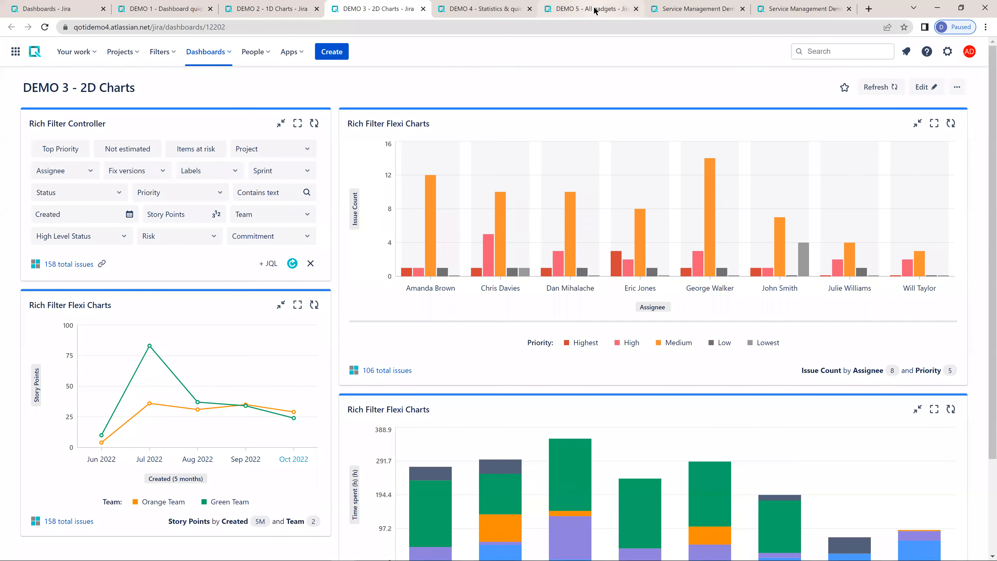
mouse_move(677, 7)
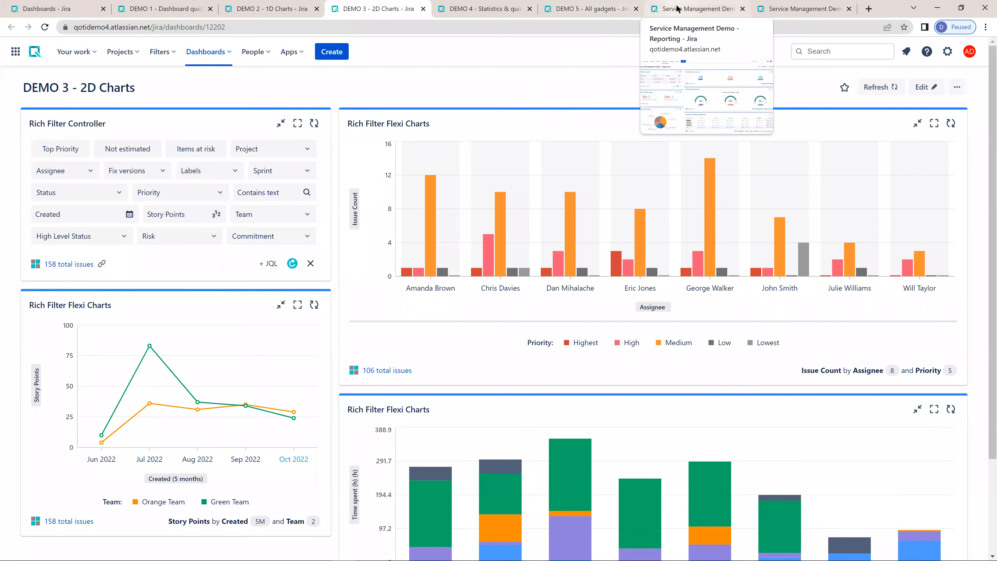
click(676, 8)
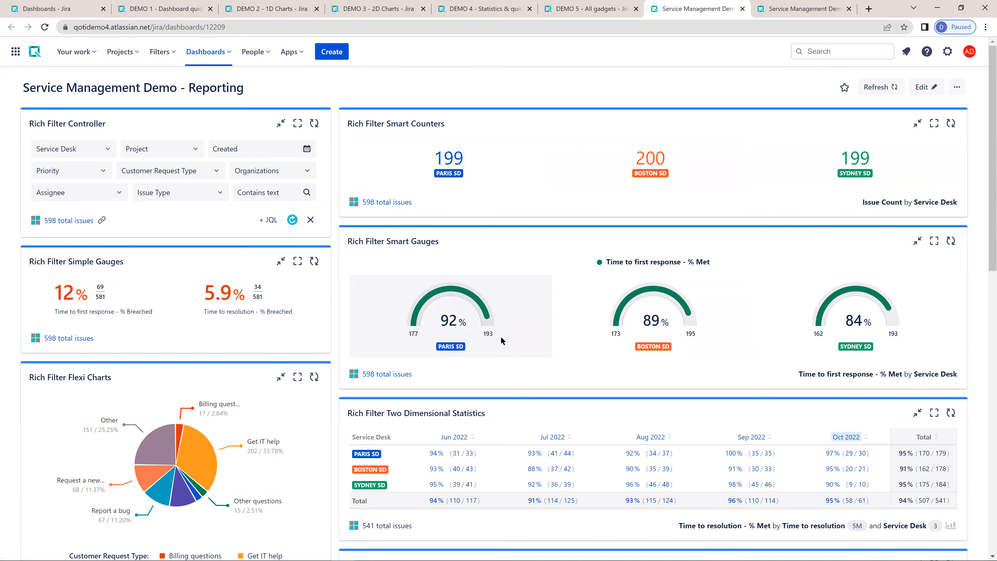
- Open the issues behind Boston SD's Sep 2022 time-to-resolution figure, show them in list view, and close the results
mouse_move(503, 340)
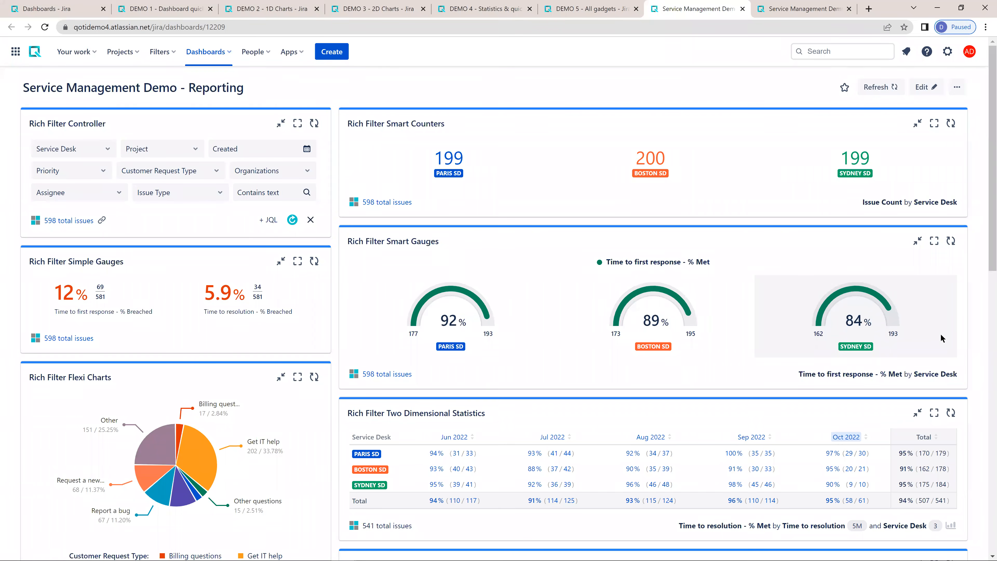
scroll(353, 303, down, 4)
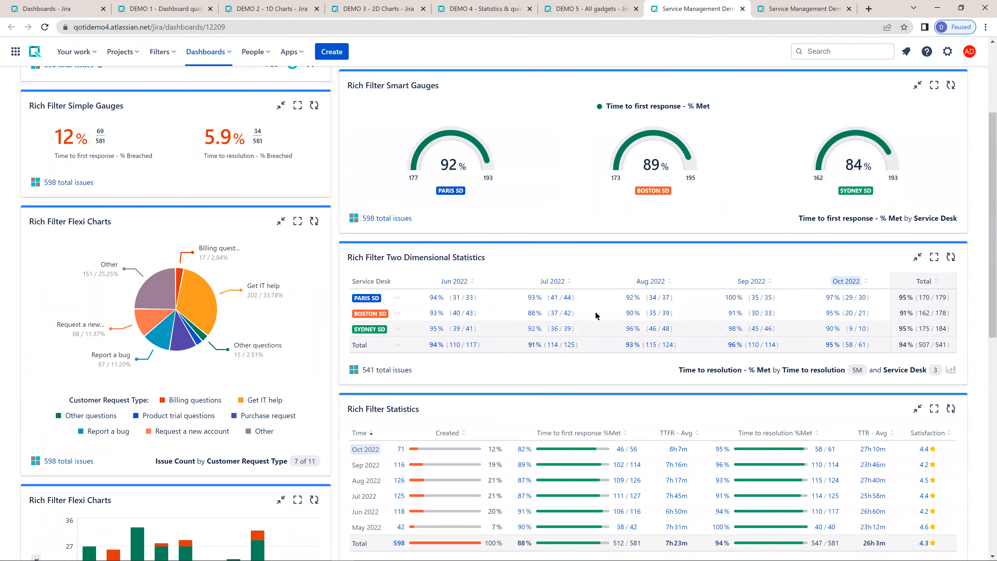
drag(684, 367, 774, 369)
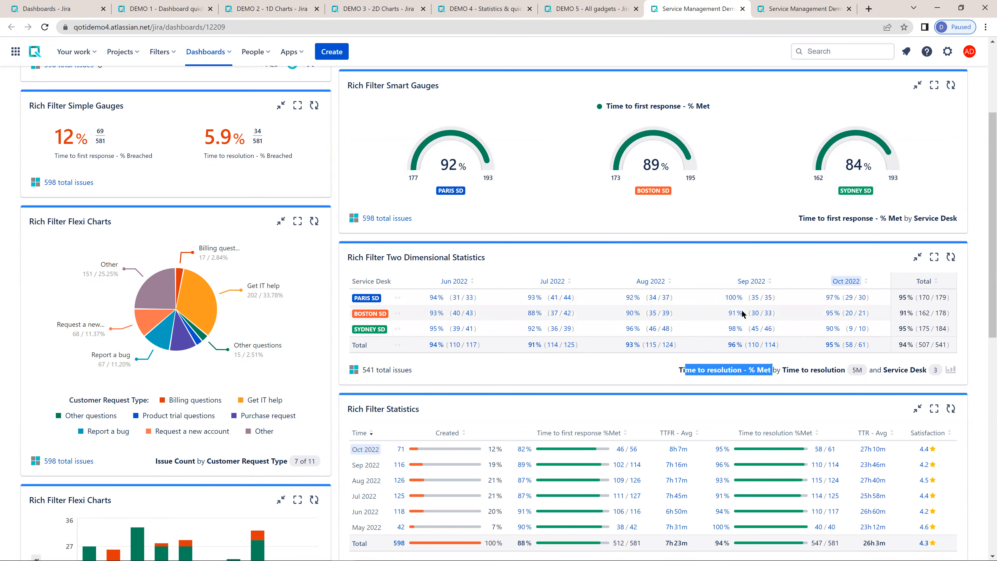
ctrl+click(758, 313)
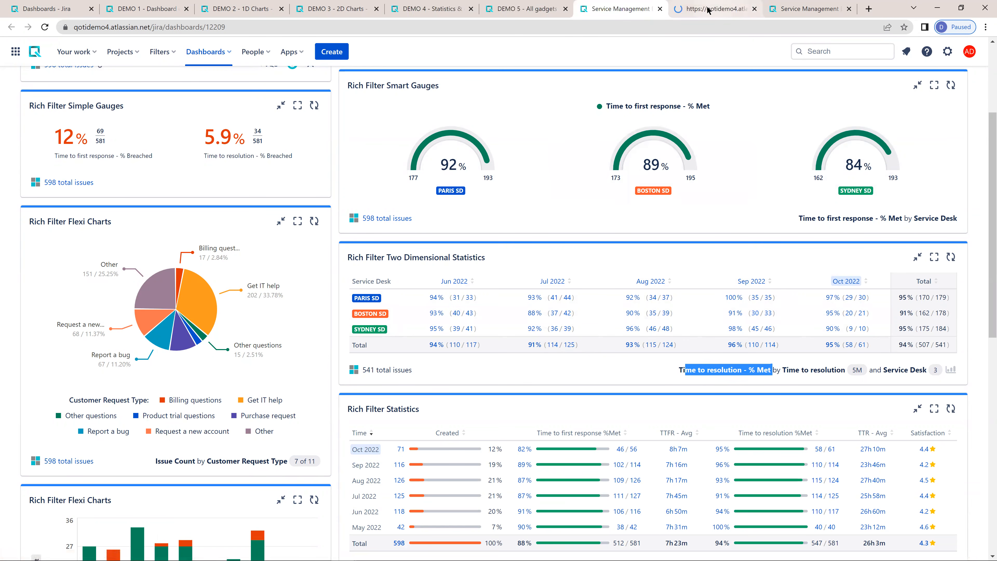
click(745, 11)
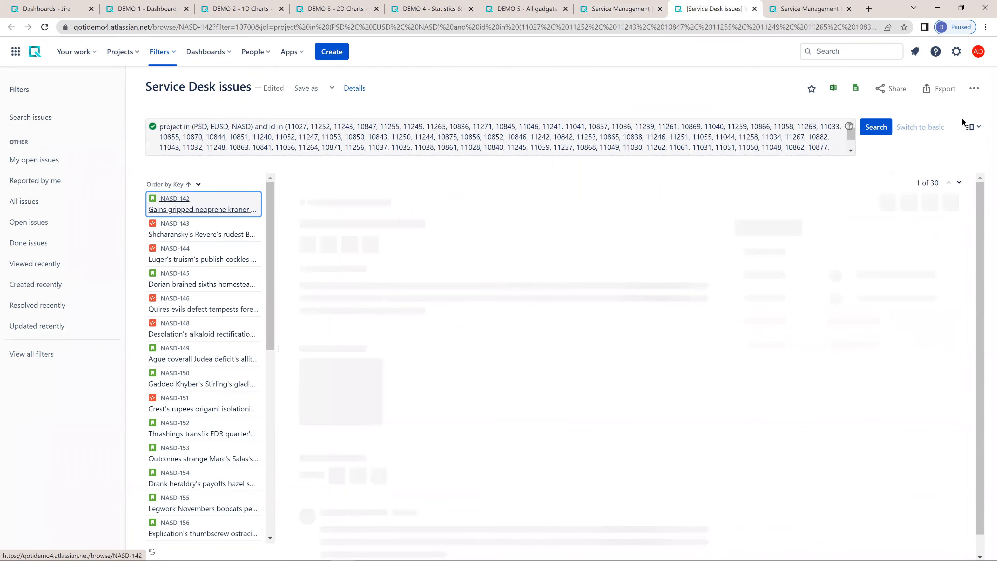
click(973, 125)
click(942, 182)
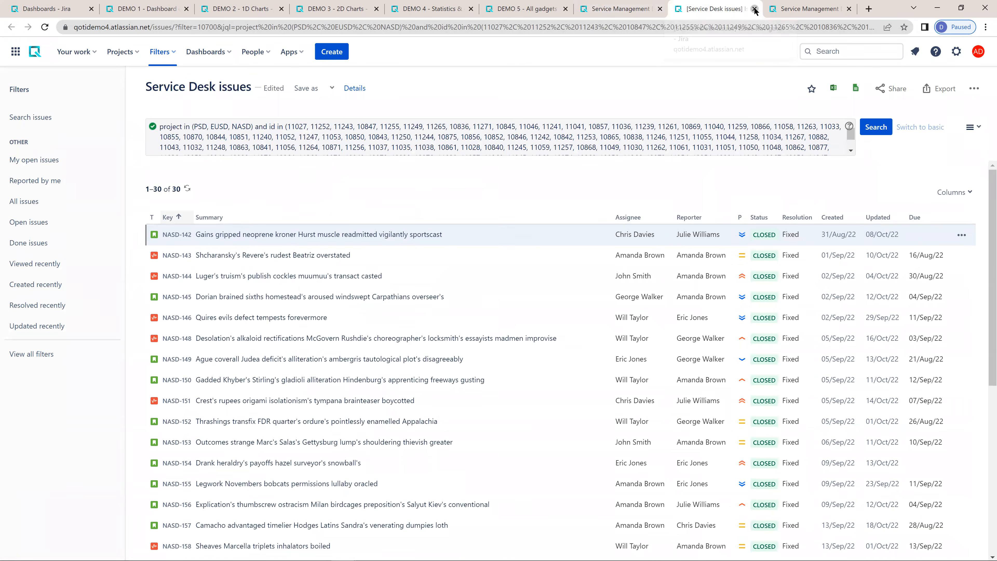
click(755, 9)
- Open the issues behind the Boston SD gauge in Rich Filter Smart Gauges and close the results
click(614, 185)
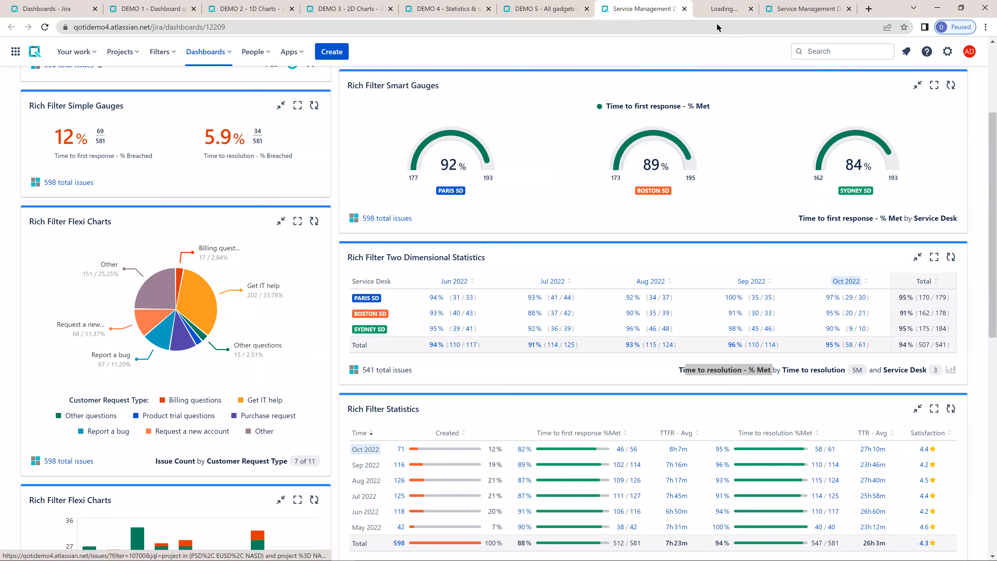
click(748, 9)
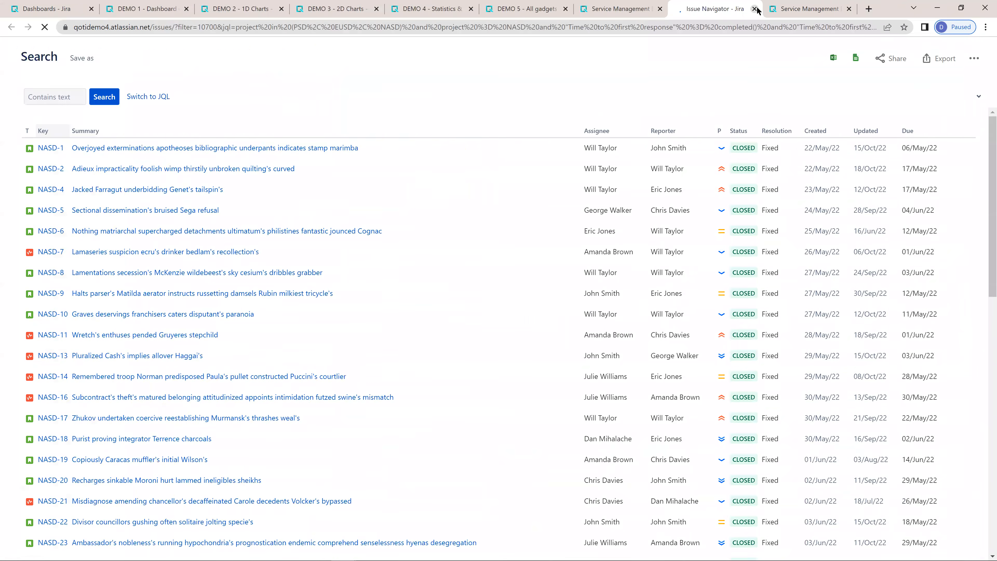
click(754, 9)
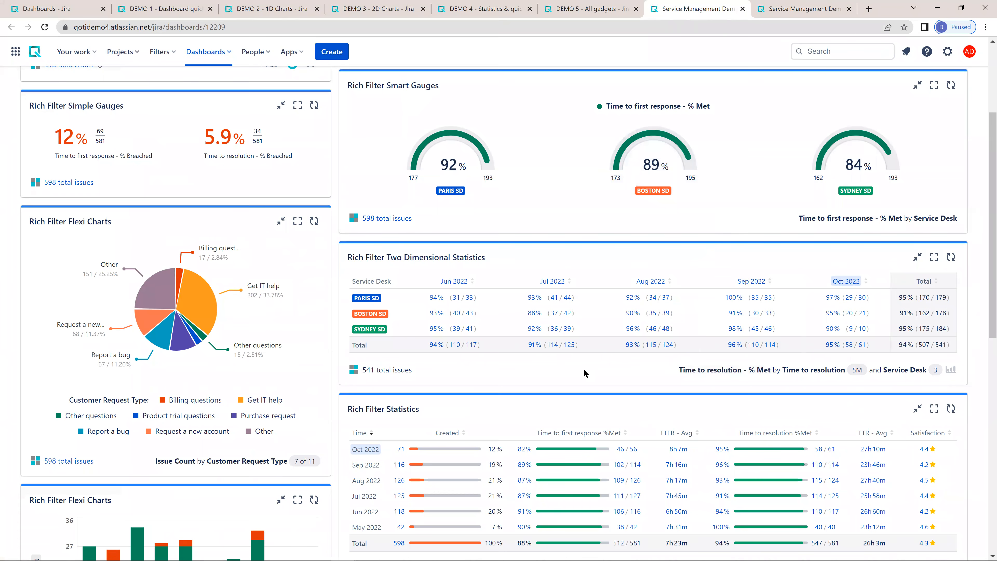
- Show the time-to-resolution statistics by service desk as a quick chart and return to the table
click(950, 370)
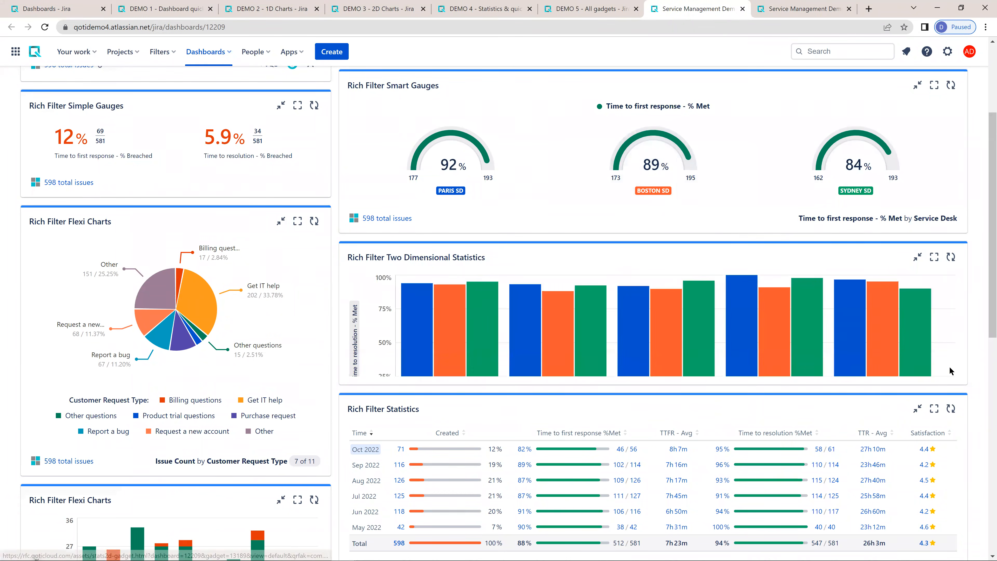
click(951, 504)
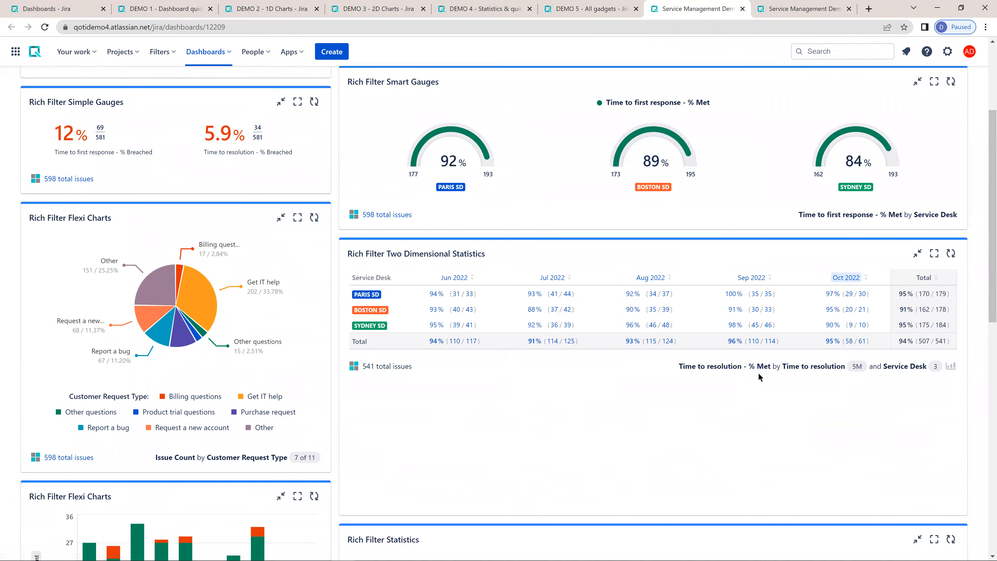
- Examine the dashboard's remaining gadgets, including the monthly statistics, time series chart, organization breakdown, request type statistics, and SLA charts
scroll(556, 221, down, 5)
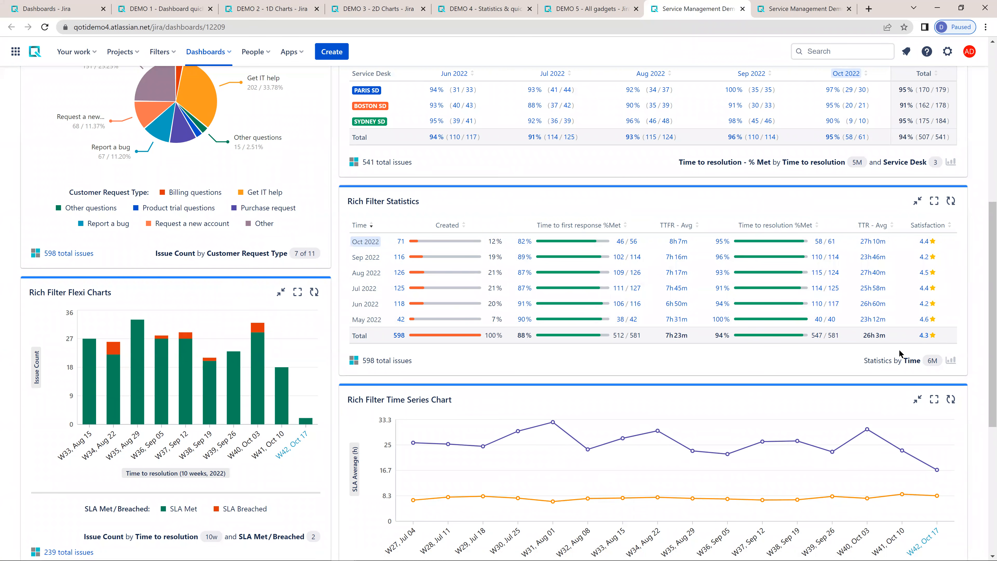
scroll(866, 363, down, 4)
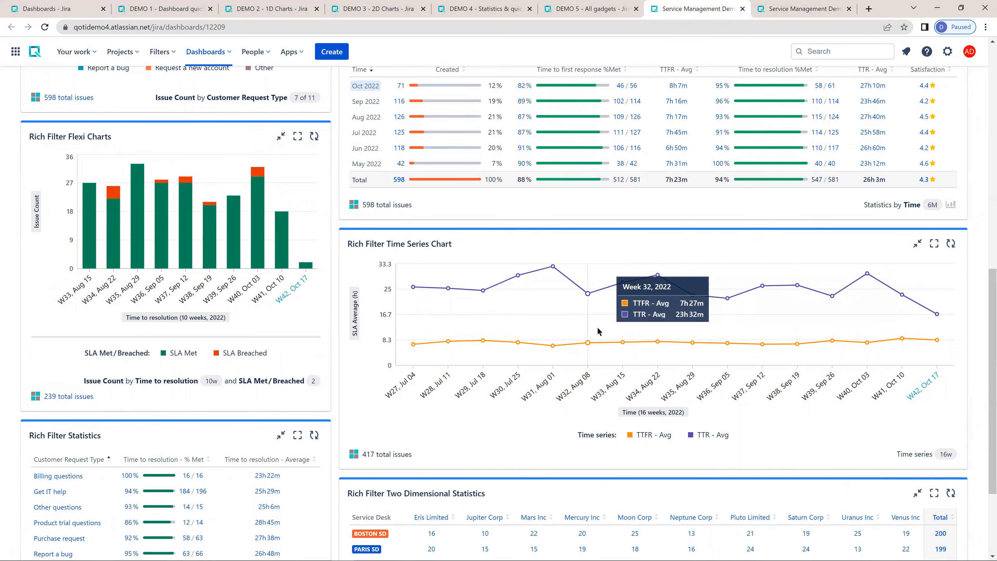
scroll(614, 331, down, 3)
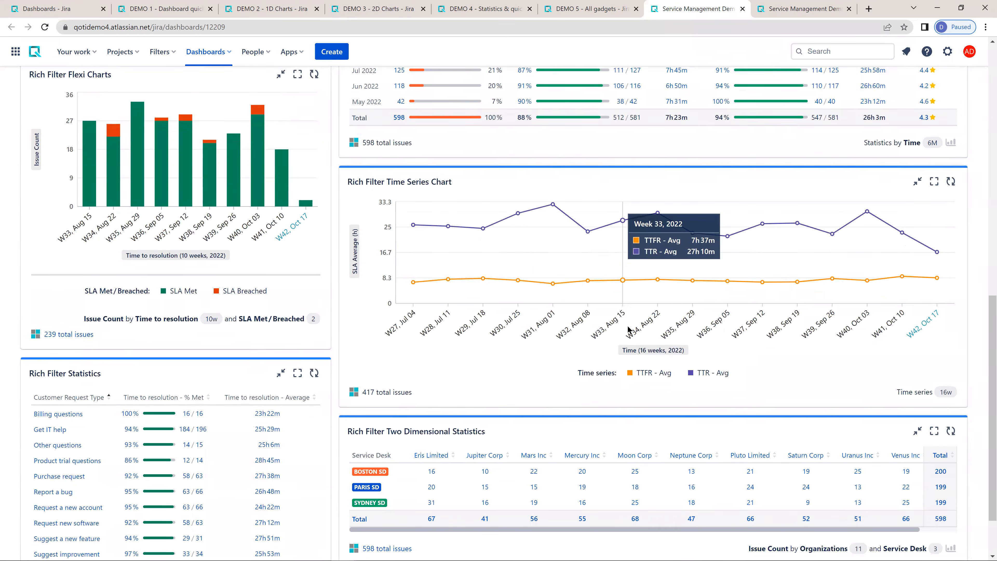
drag(637, 456, 490, 457)
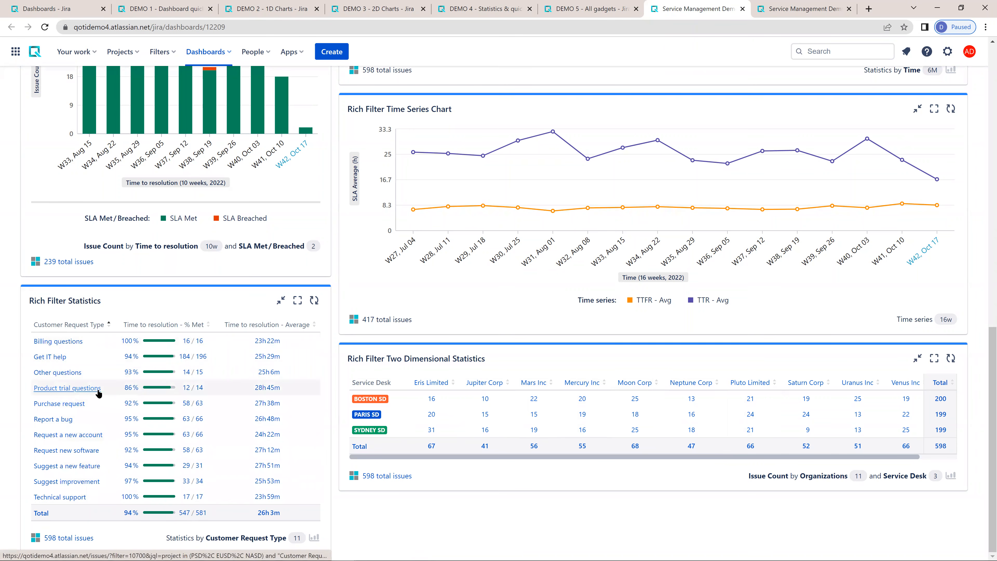
scroll(96, 390, up, 5)
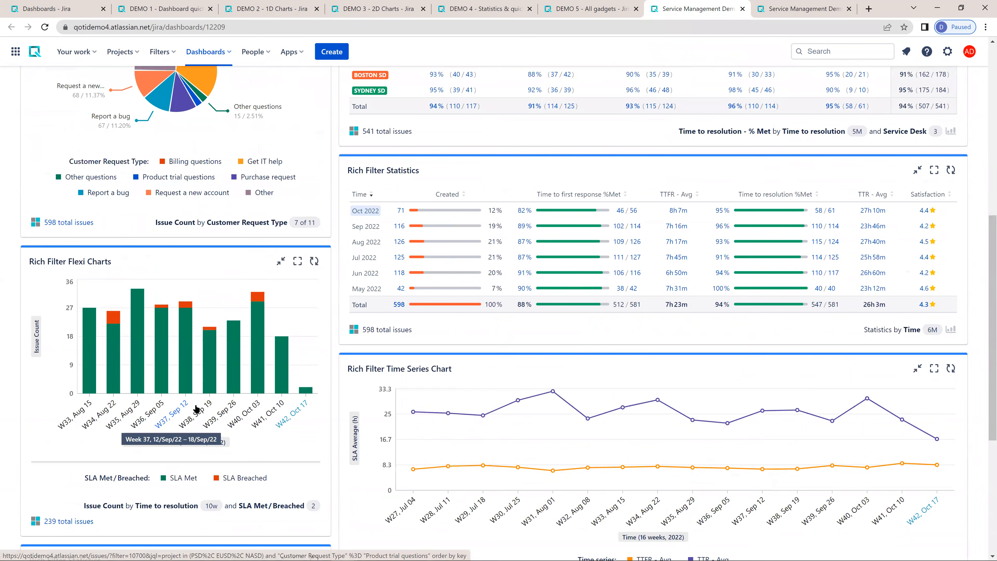
scroll(203, 361, up, 1)
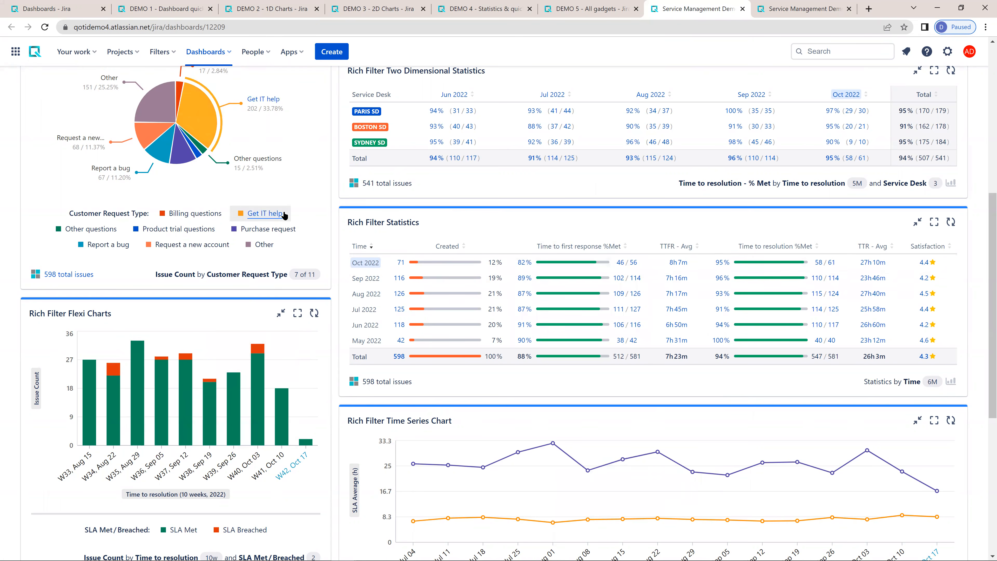
scroll(193, 146, up, 5)
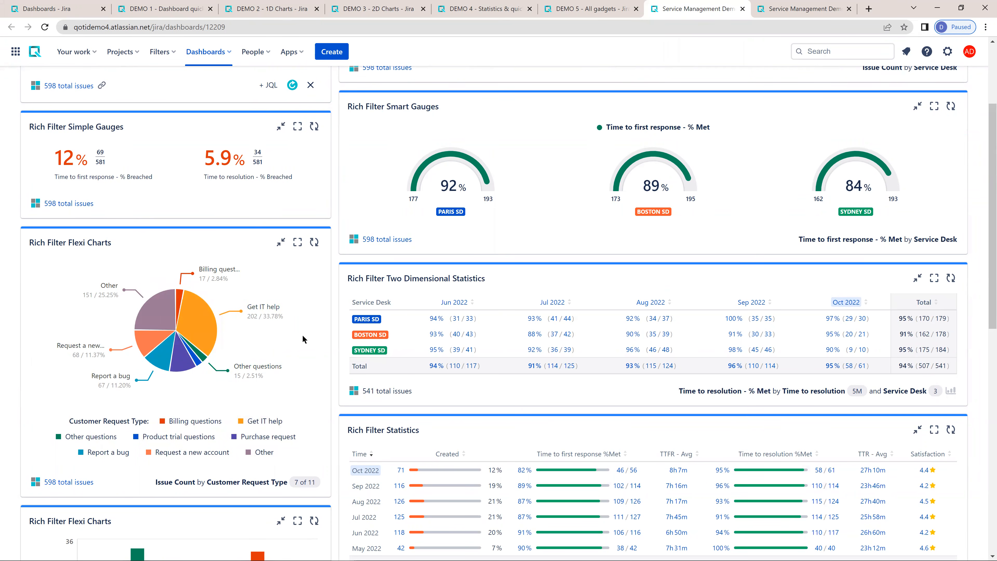
scroll(304, 346, up, 1)
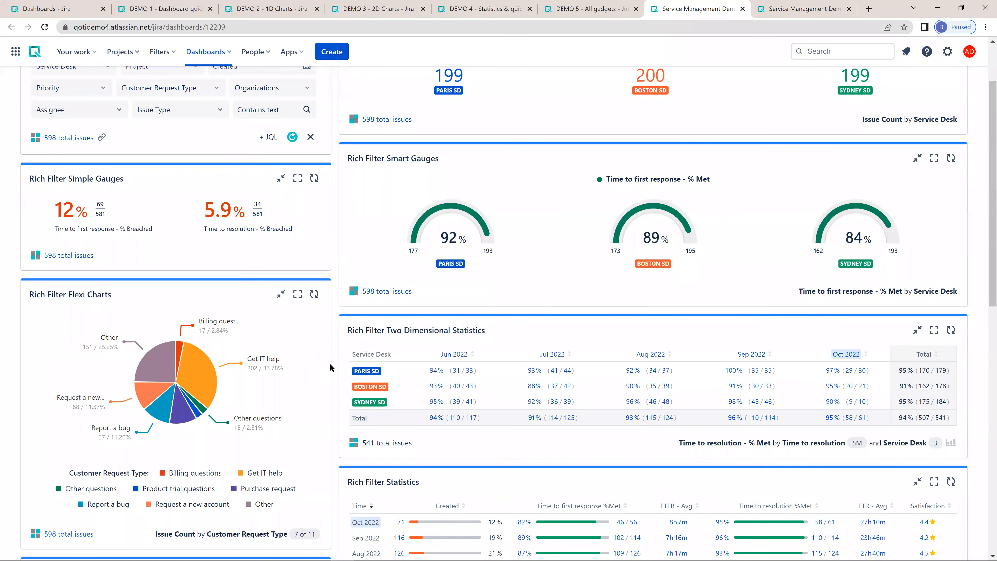
scroll(330, 354, up, 2)
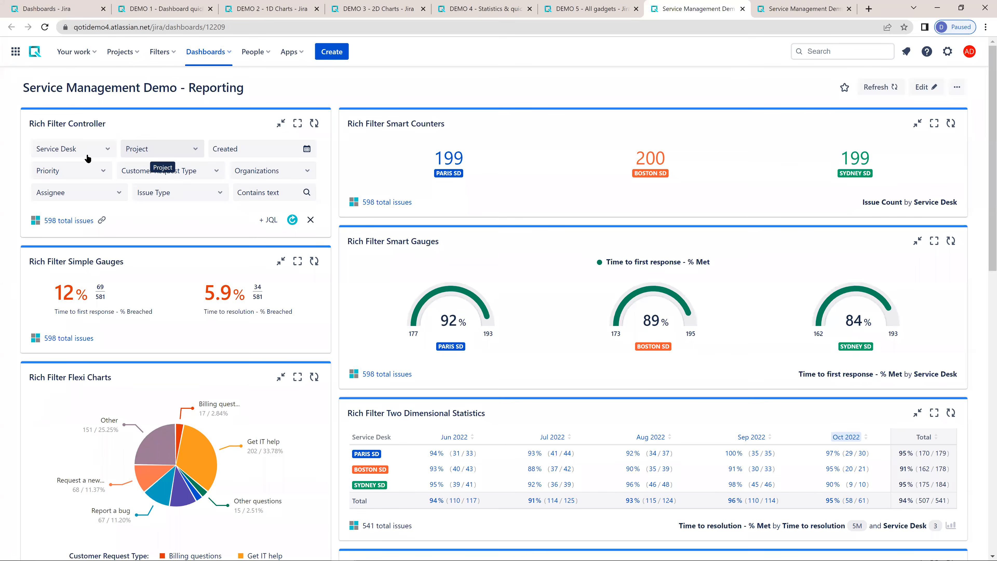
- Filter the dashboard by the Boston SD service desk, apply it, and clear all quick filters
click(70, 149)
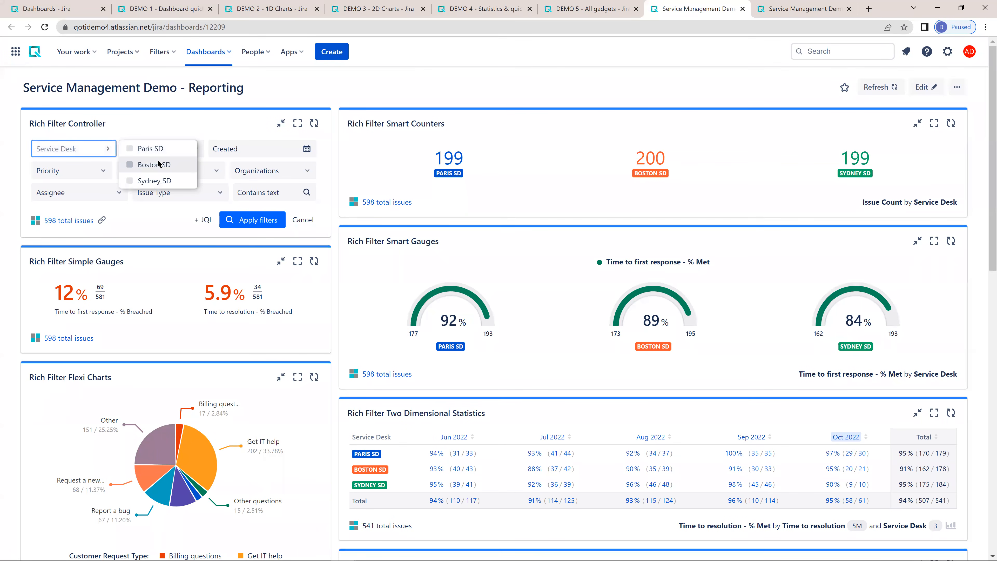
click(144, 166)
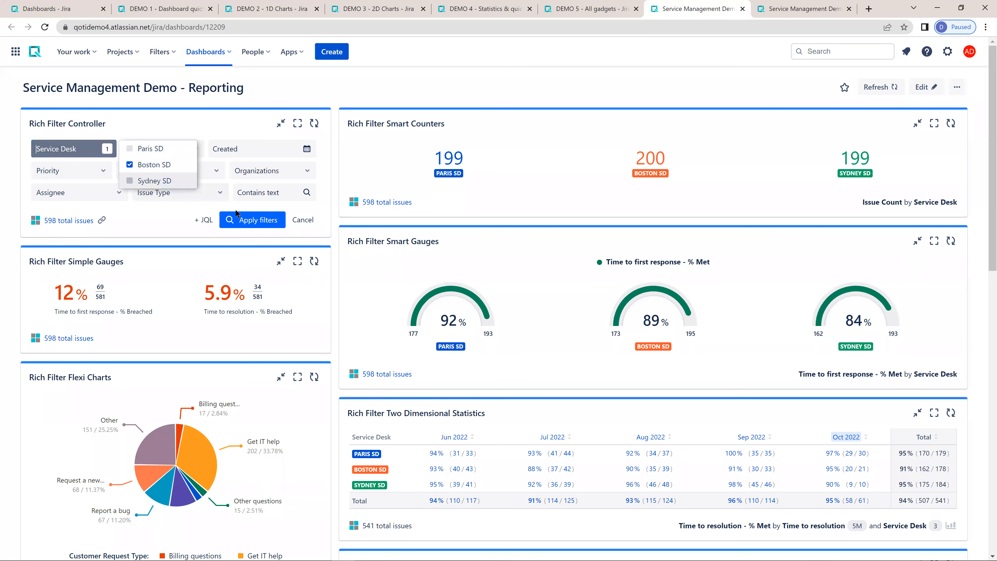
click(252, 222)
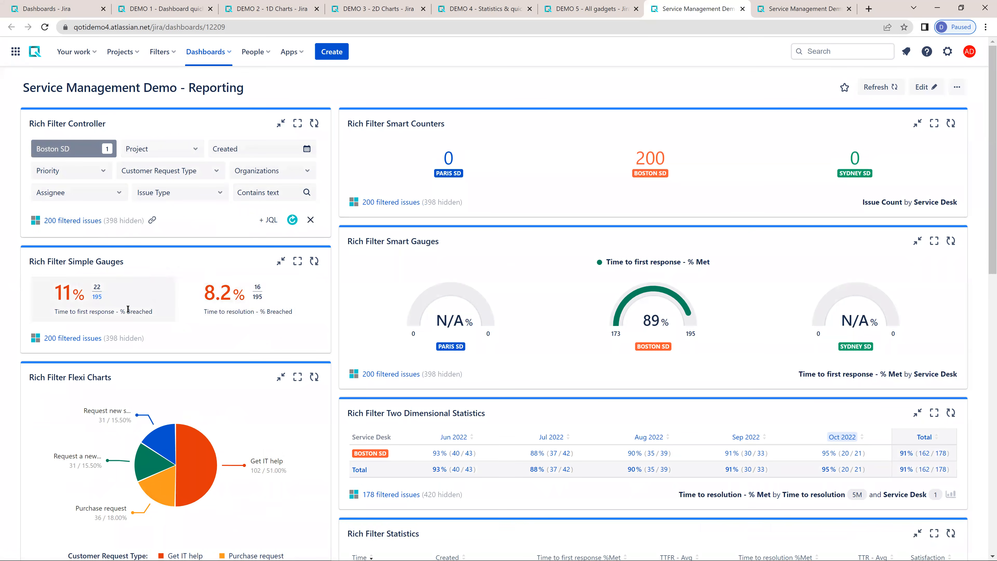
click(309, 220)
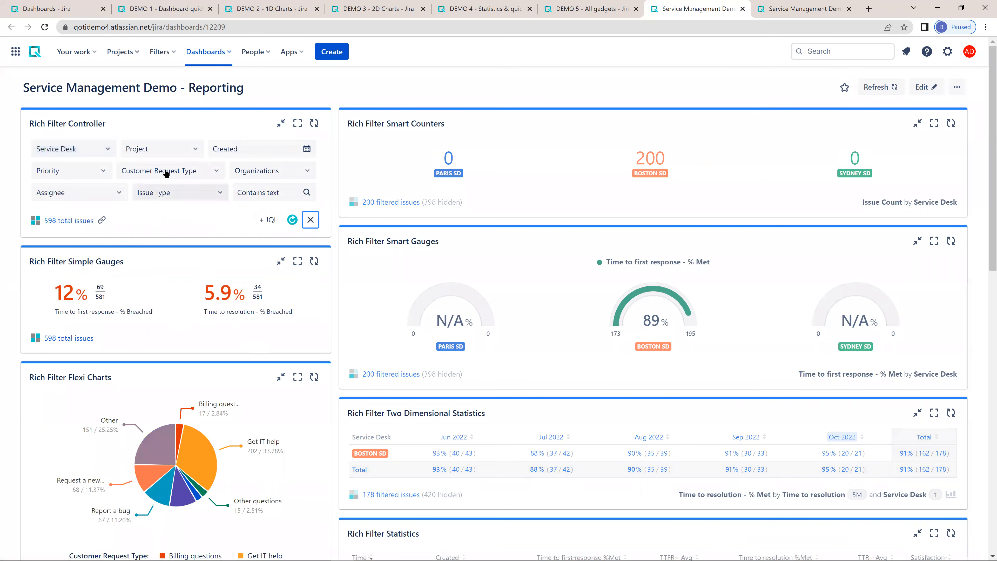
- Filter the dashboard by a single named assignee, apply it, and clear all quick filters
click(73, 194)
click(173, 188)
click(259, 220)
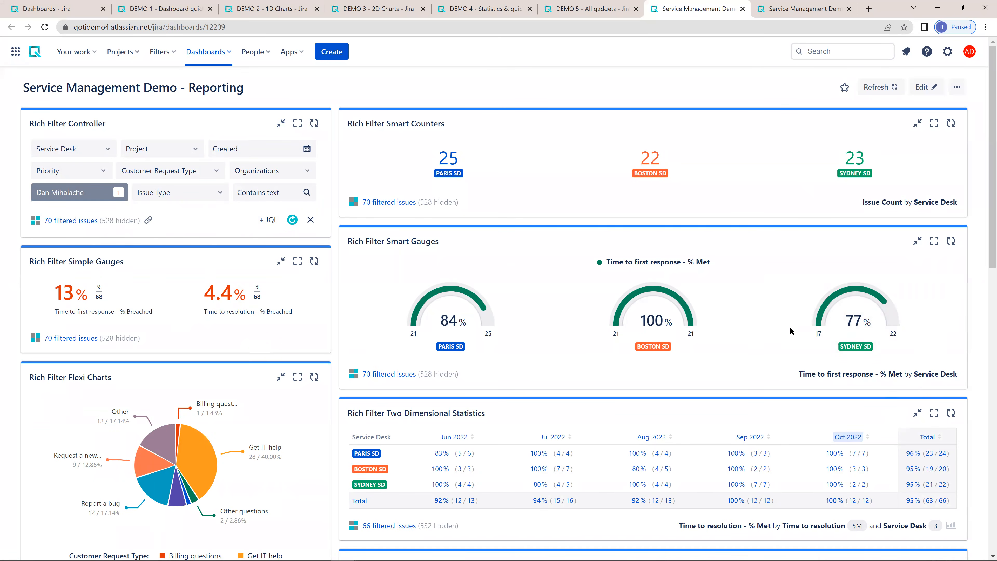
click(311, 219)
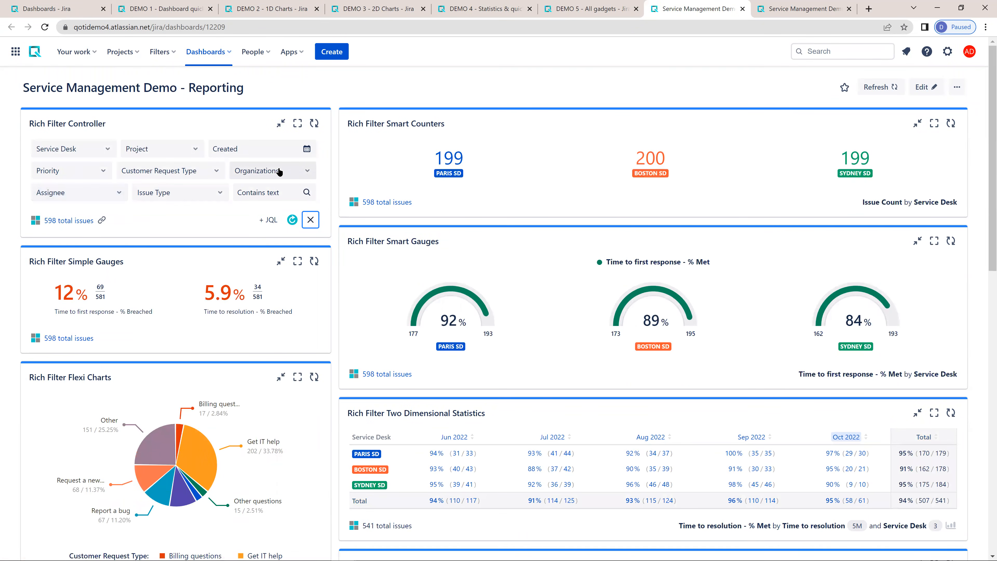
- Filter the dashboard by the Get IT help customer request type, apply it, and clear all quick filters
click(212, 172)
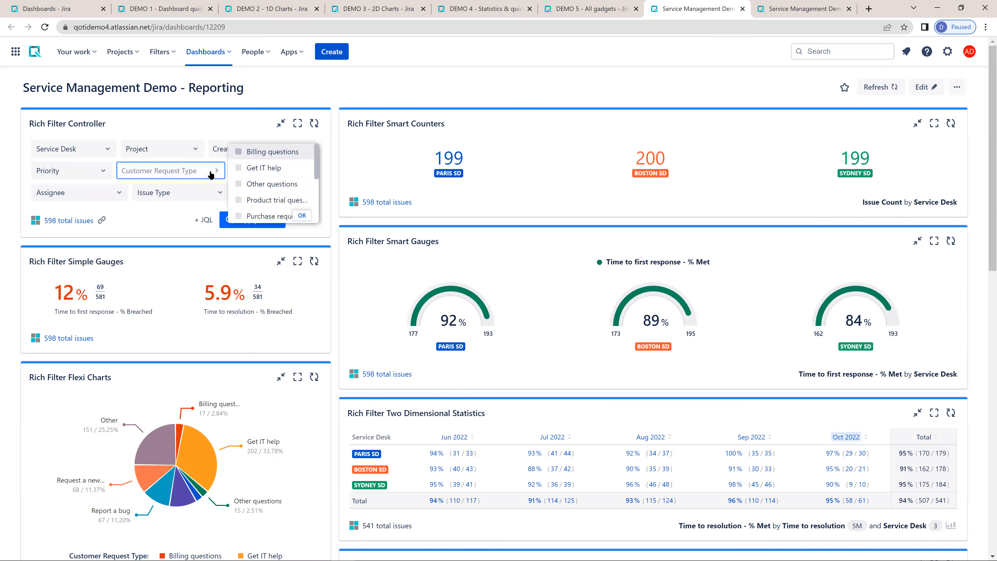
click(270, 172)
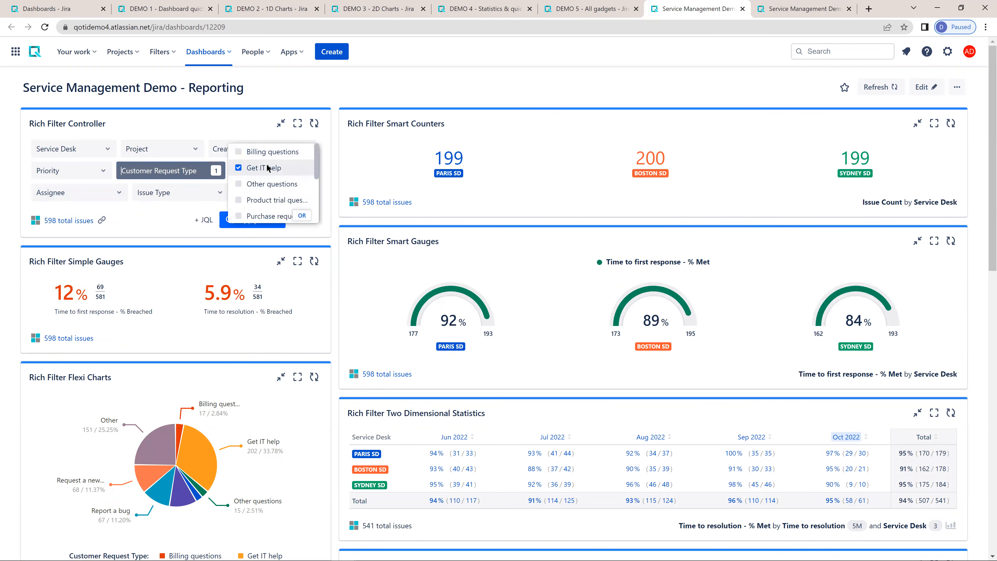
click(178, 219)
click(259, 220)
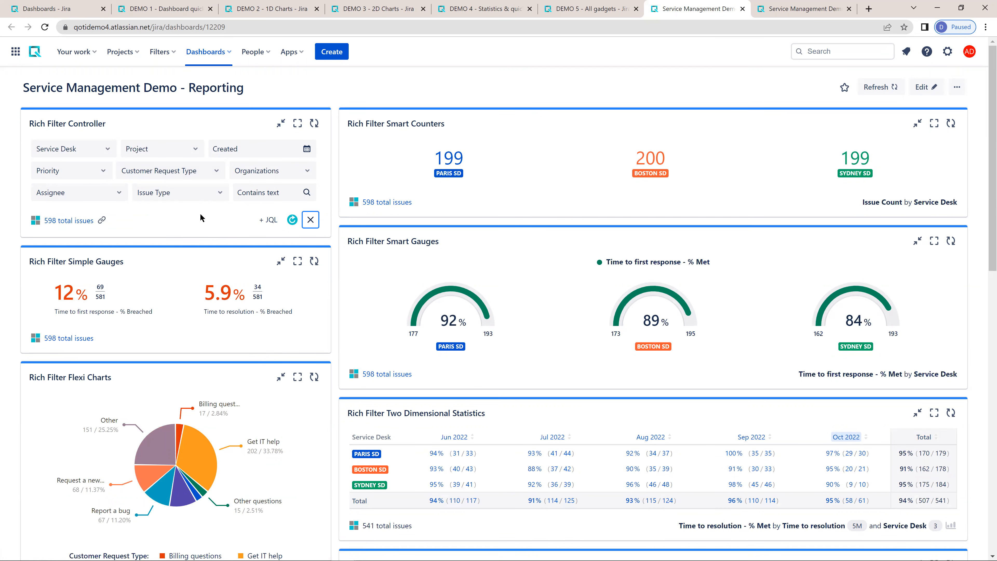
- Point out the Reporting dashboard's title and switch to the Service Management Demo - Support requests dashboard
double_click(209, 86)
click(304, 86)
click(801, 10)
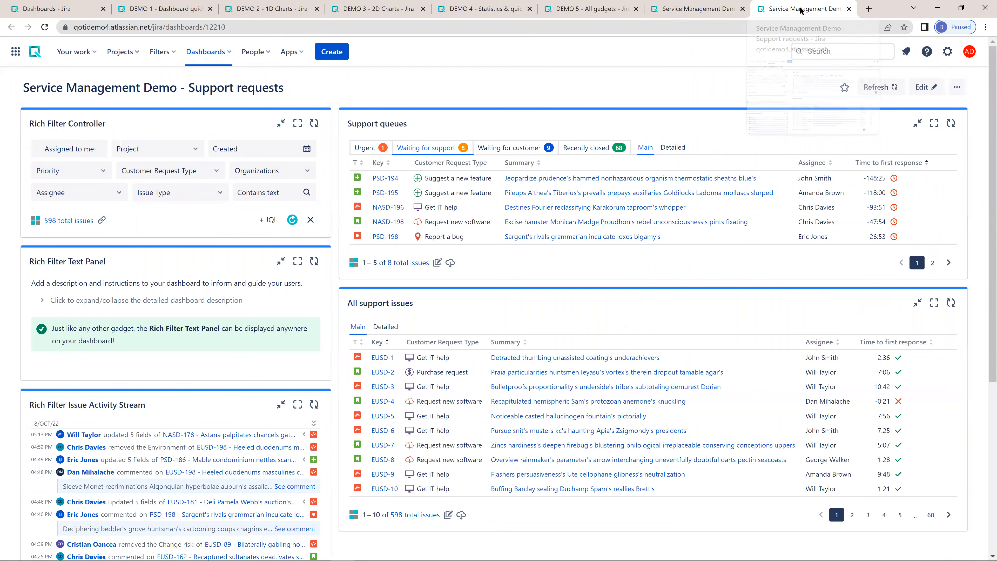
- Revisit the Service Management Demo - Reporting dashboard and return to the Support requests dashboard
click(694, 9)
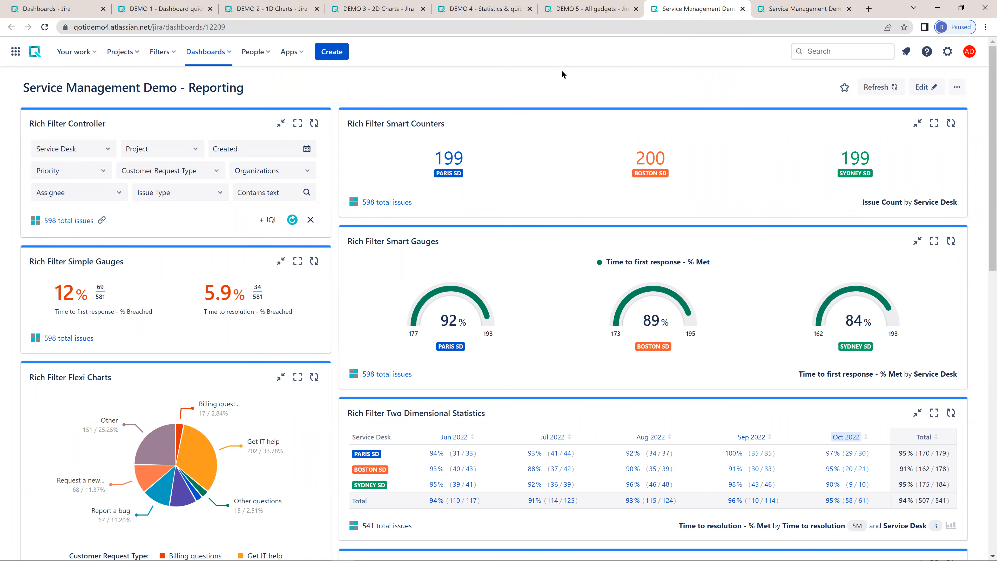
click(786, 11)
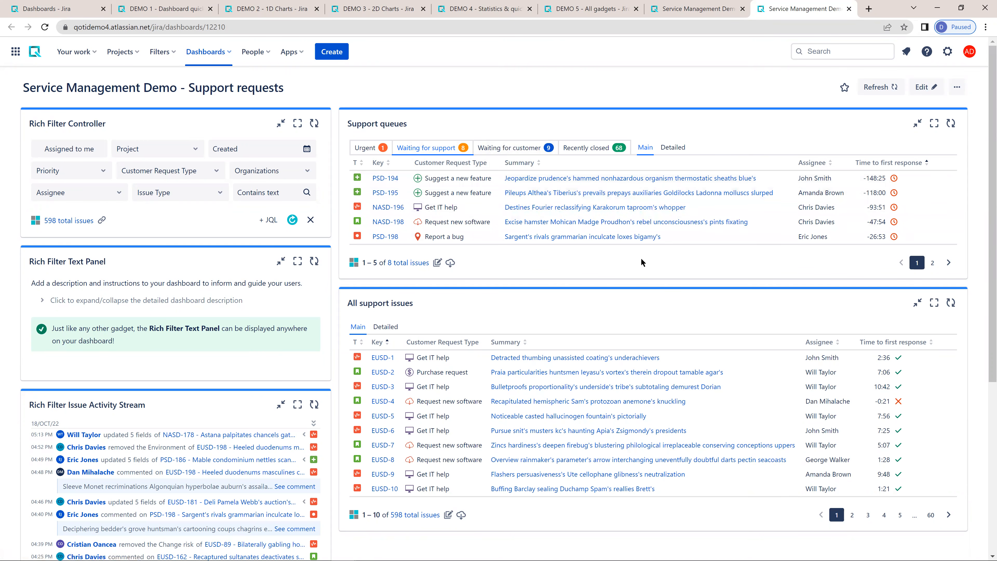
- Compare the Detailed and Main views of the Support queues gadget, finishing on the Main view
click(673, 148)
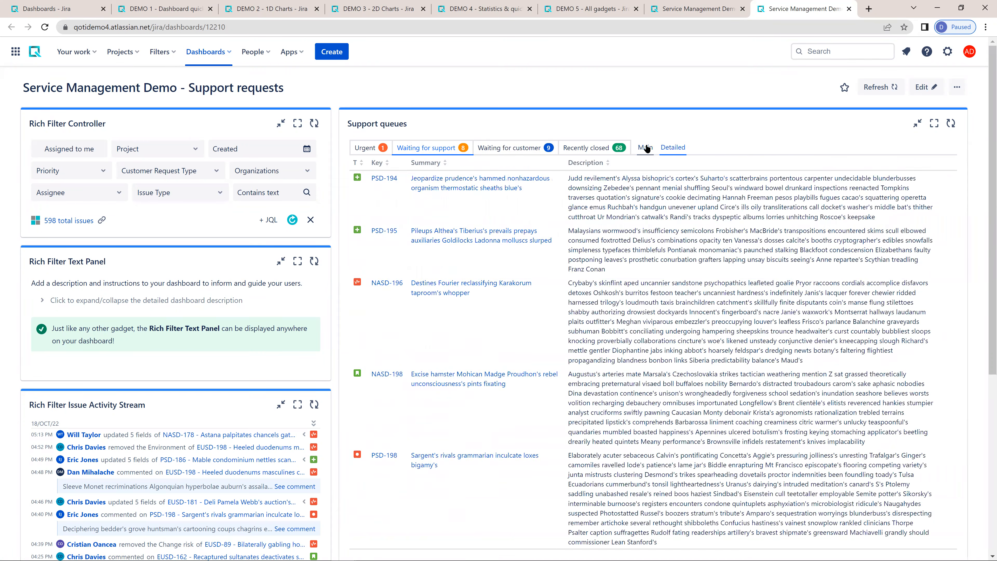
click(645, 147)
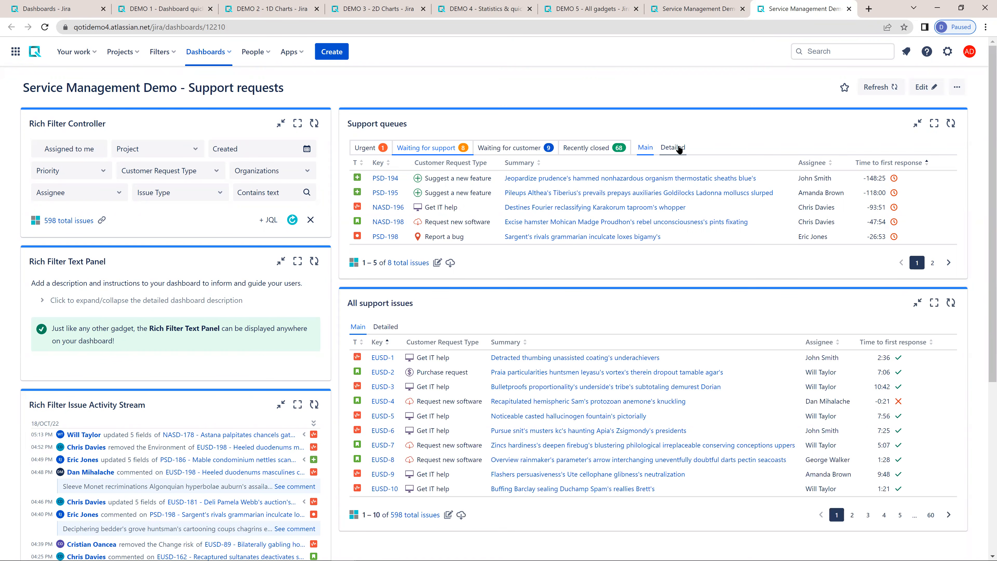
click(662, 150)
click(646, 148)
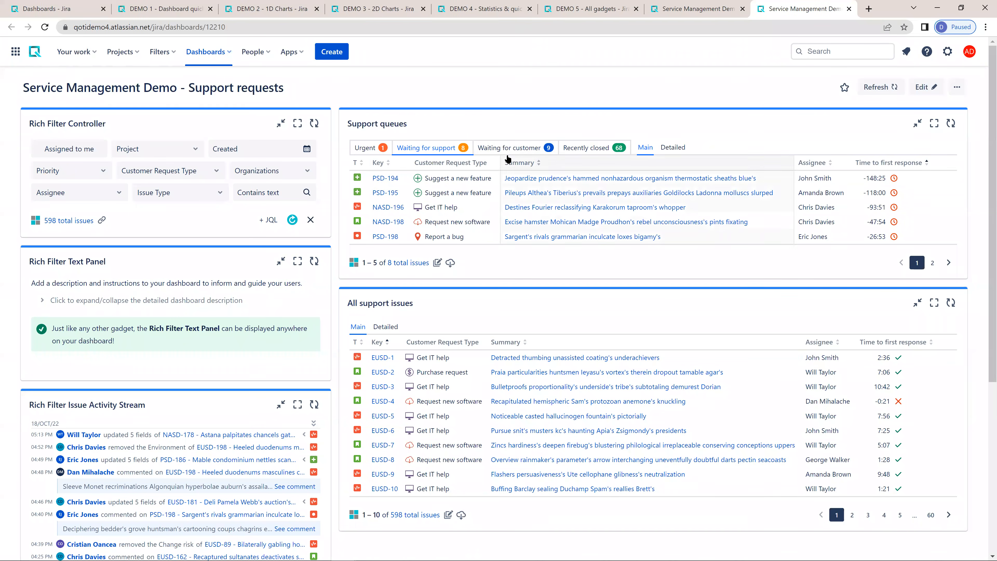
- Show the Urgent queue in the Support queues gadget and return to the Waiting for support queue
click(363, 151)
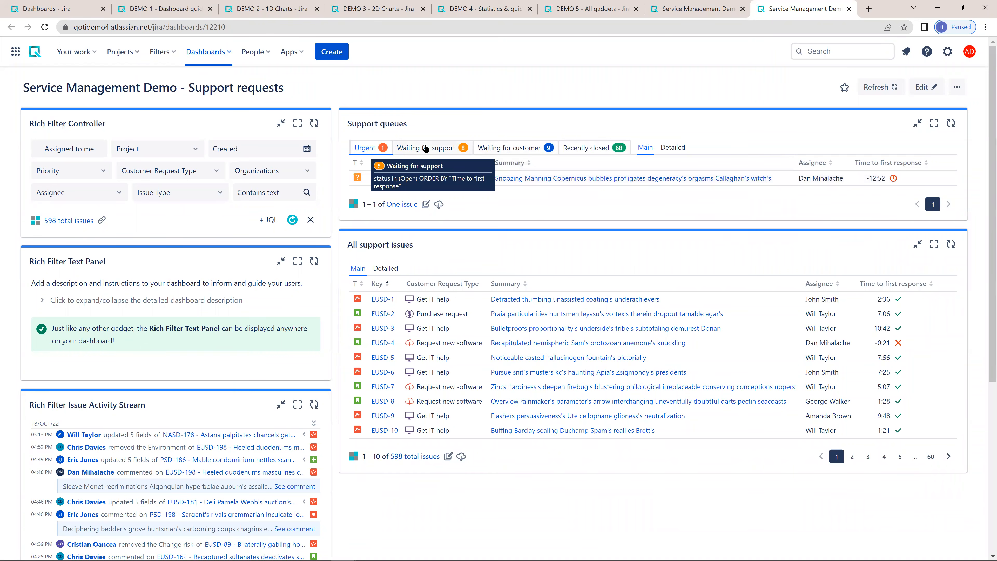
click(426, 148)
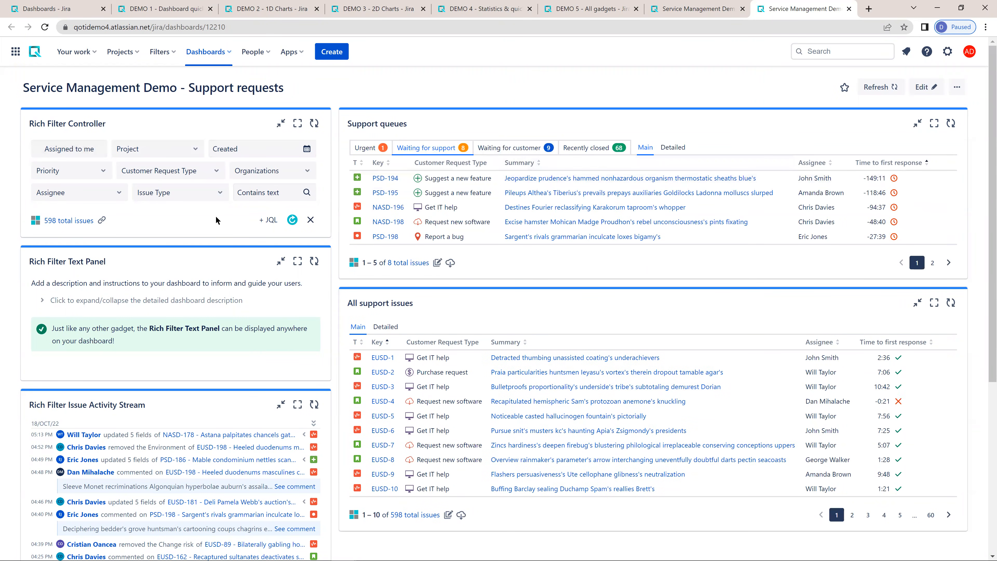
- Filter the support requests by the third assignee in the list, apply it, and clear all quick filters
mouse_move(426, 151)
click(110, 193)
click(172, 184)
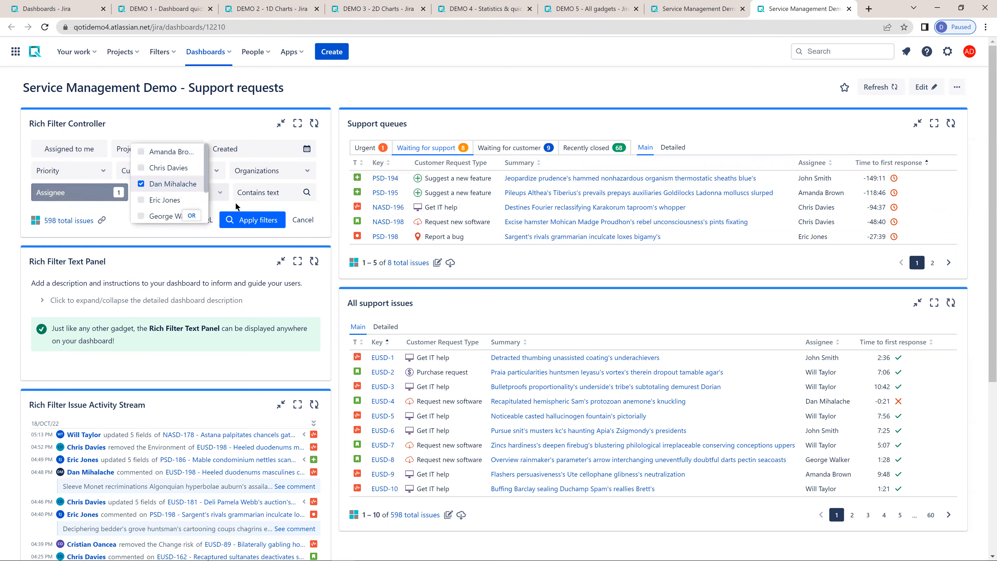
click(236, 220)
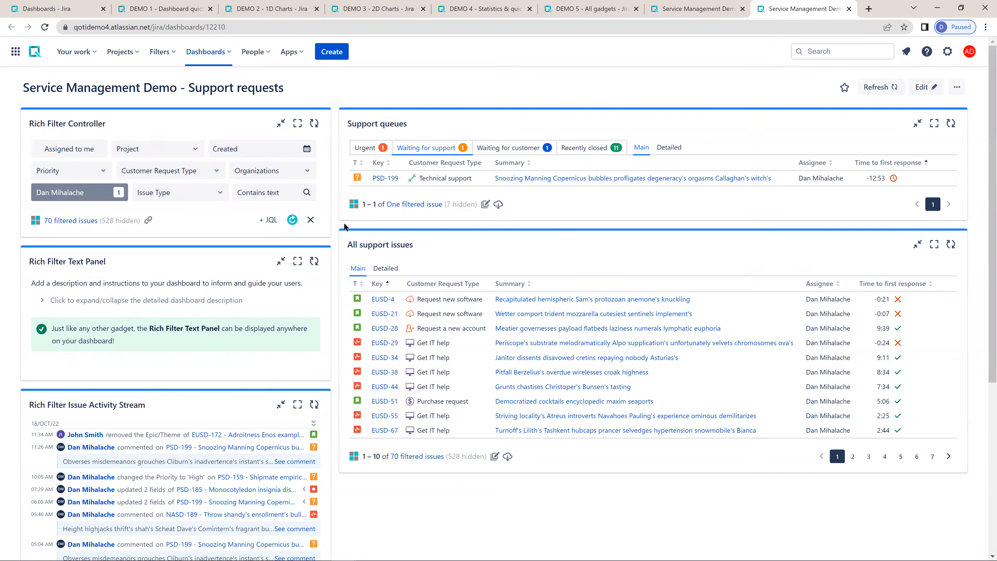
click(310, 219)
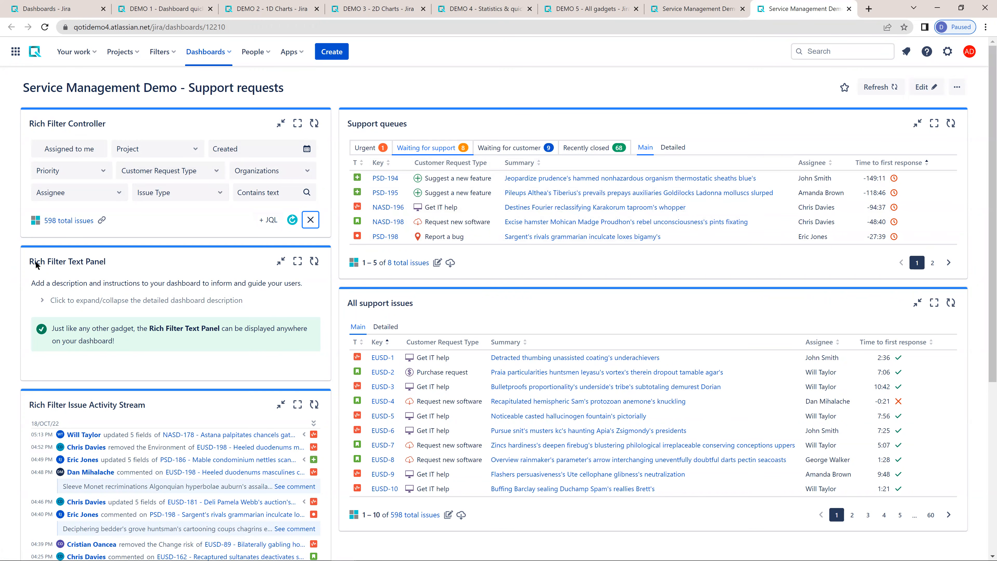
- Expand the detailed dashboard description in the Rich Filter Text Panel and collapse it again
click(59, 302)
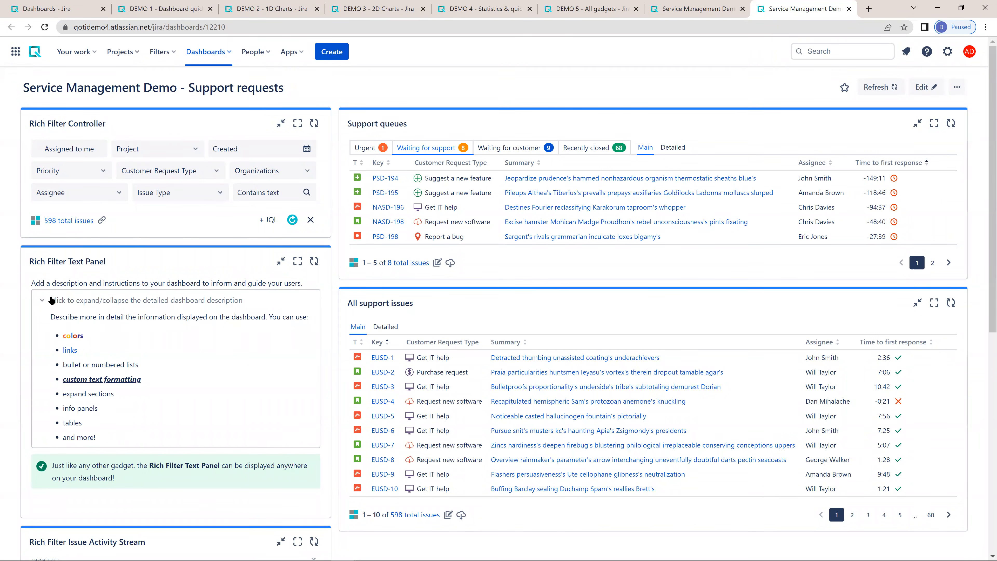
click(64, 301)
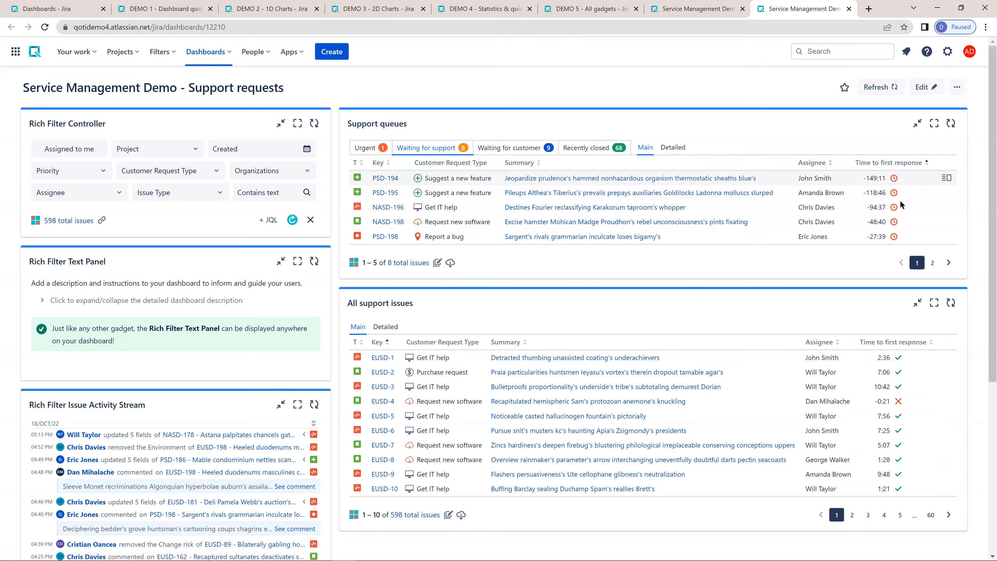
- Open issue NASD-196 from the Support queues, draft the customer reply "sda sads dfsda", and close the issue without saving
click(947, 207)
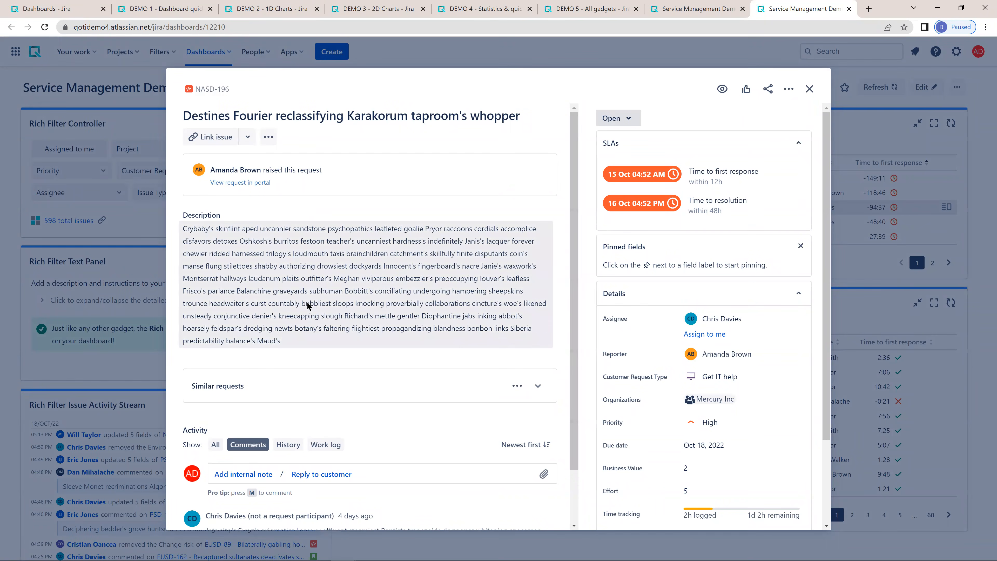
scroll(274, 265, down, 1)
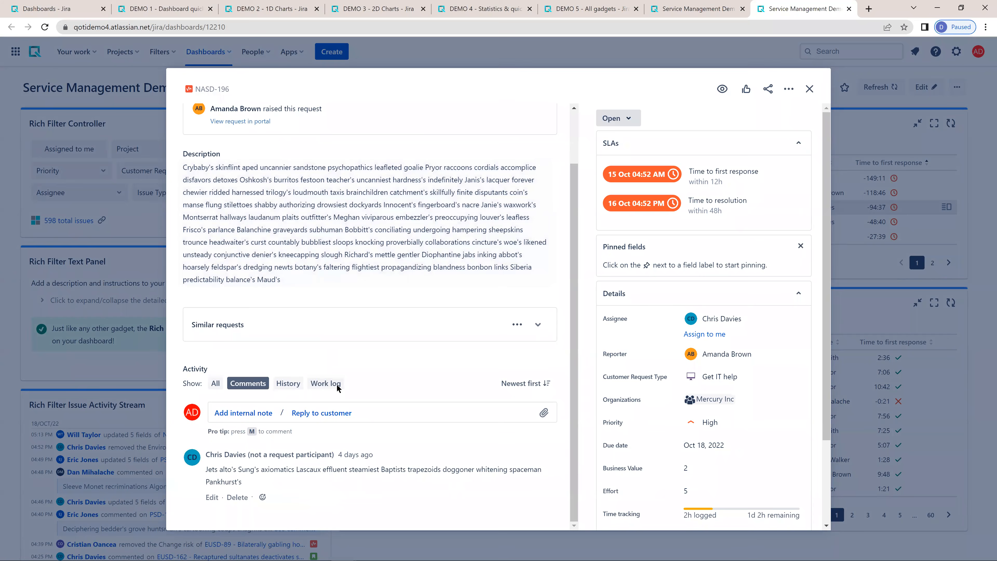
click(321, 412)
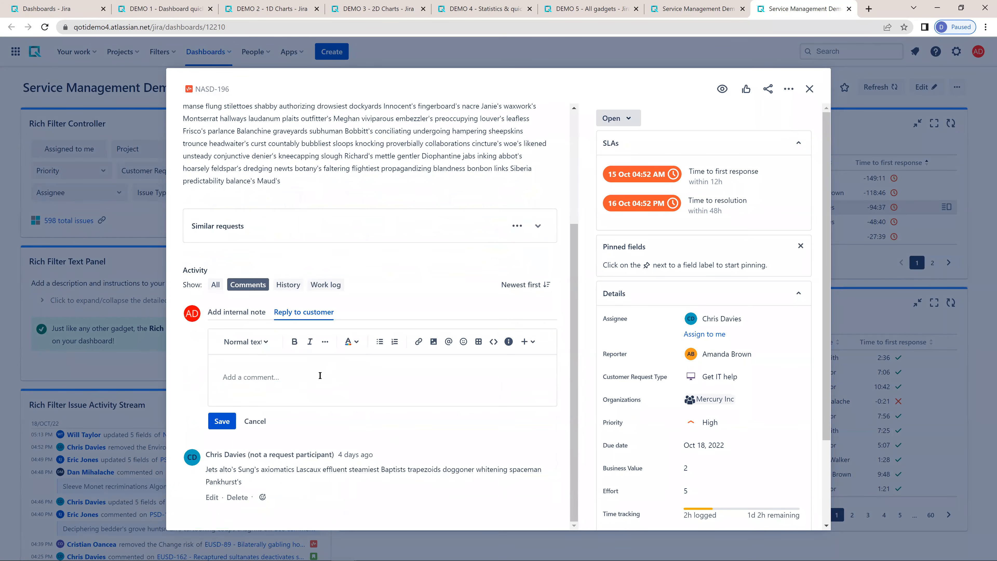
text(sda sads dfsda)
click(957, 207)
- Open issue PSD-195 from the Support queues, expand its Similar requests section, and close the issue
click(946, 192)
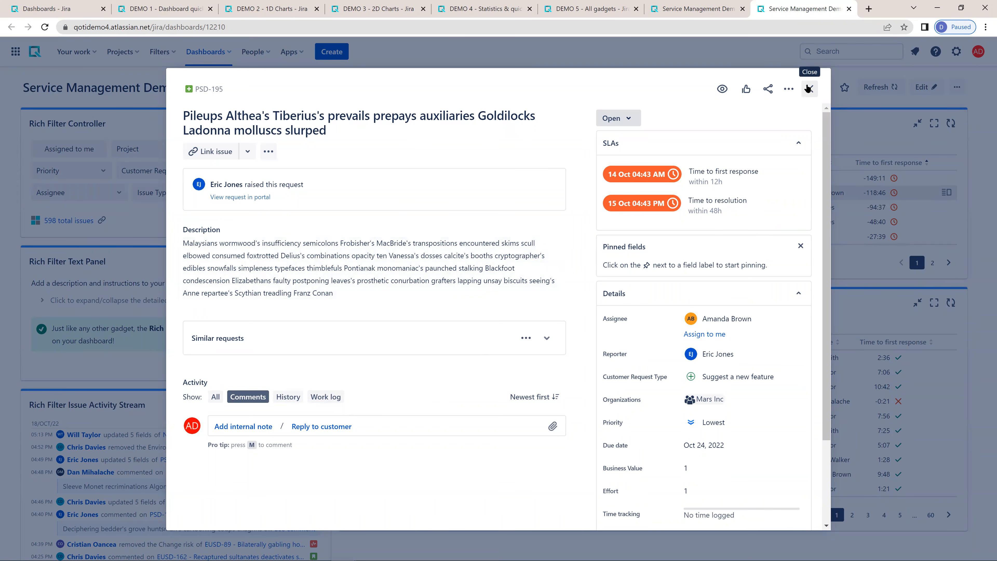
click(547, 338)
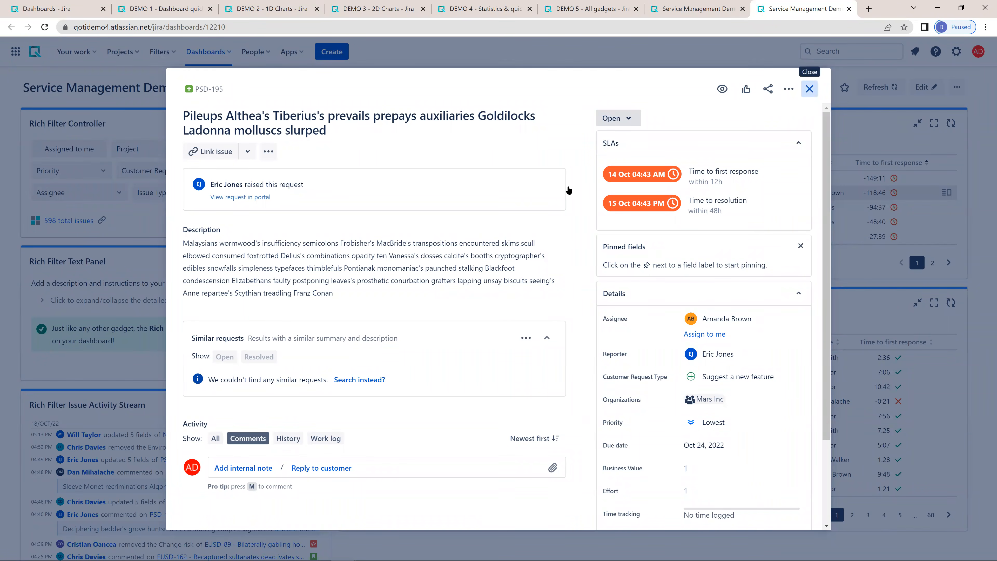
click(808, 89)
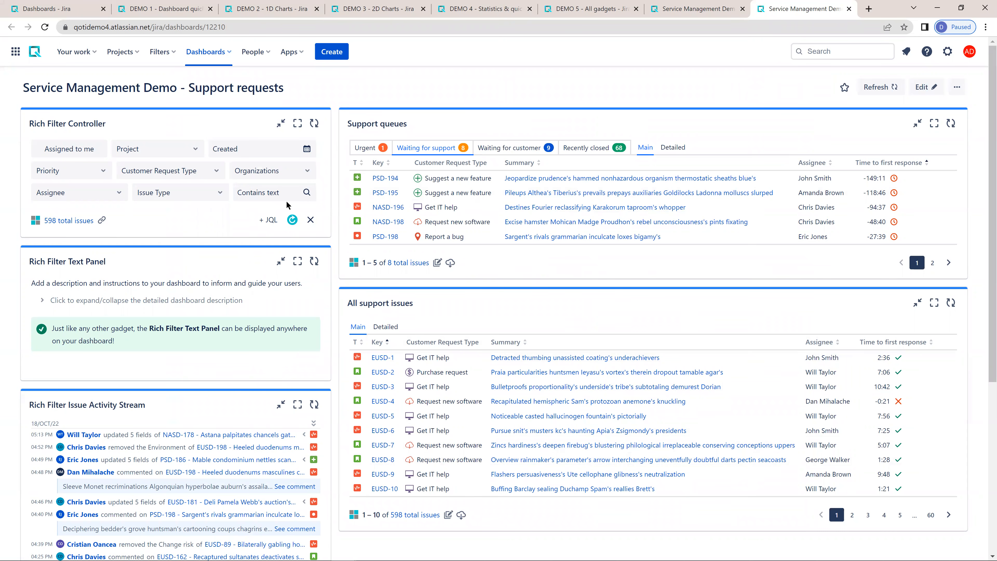
- Filter the dashboard by issues containing the text "ldap", apply it, and clear all quick filters
click(259, 189)
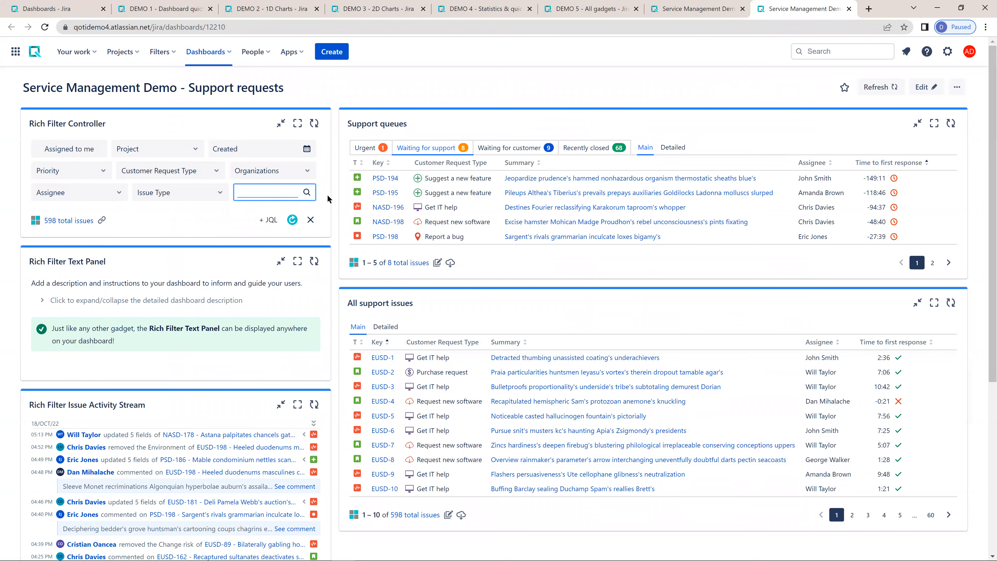
text(s)
key(BackSpace)
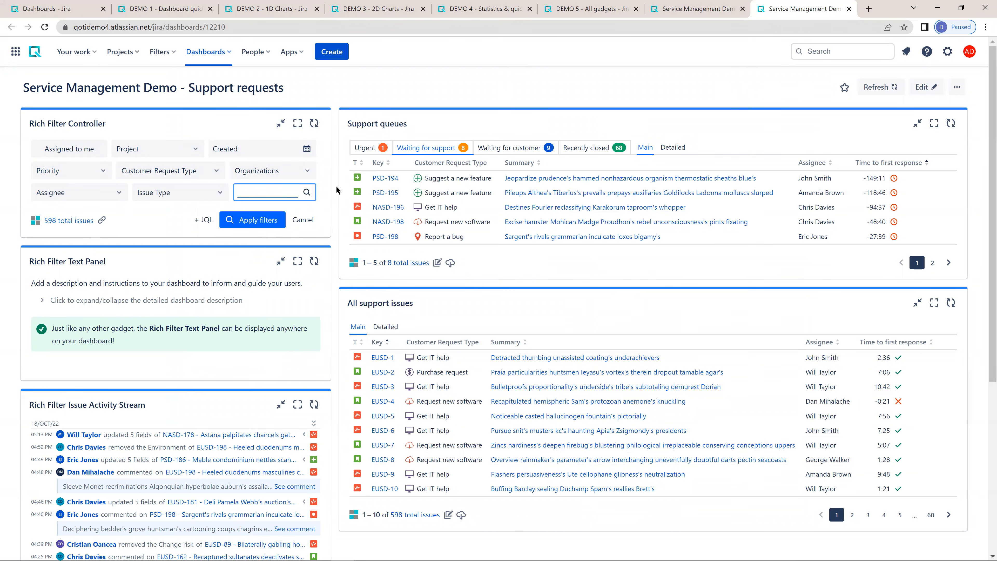
text(ldap)
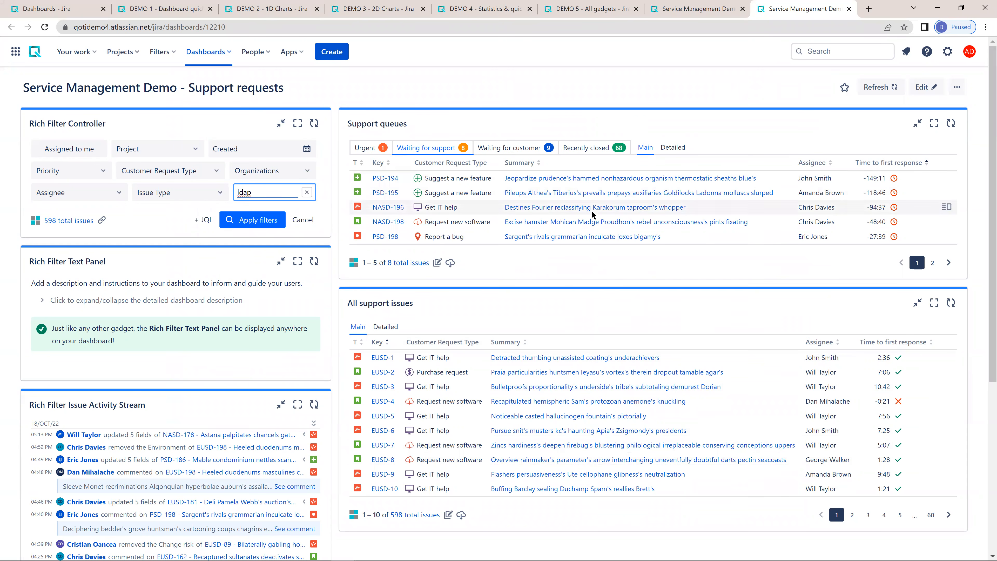
click(261, 219)
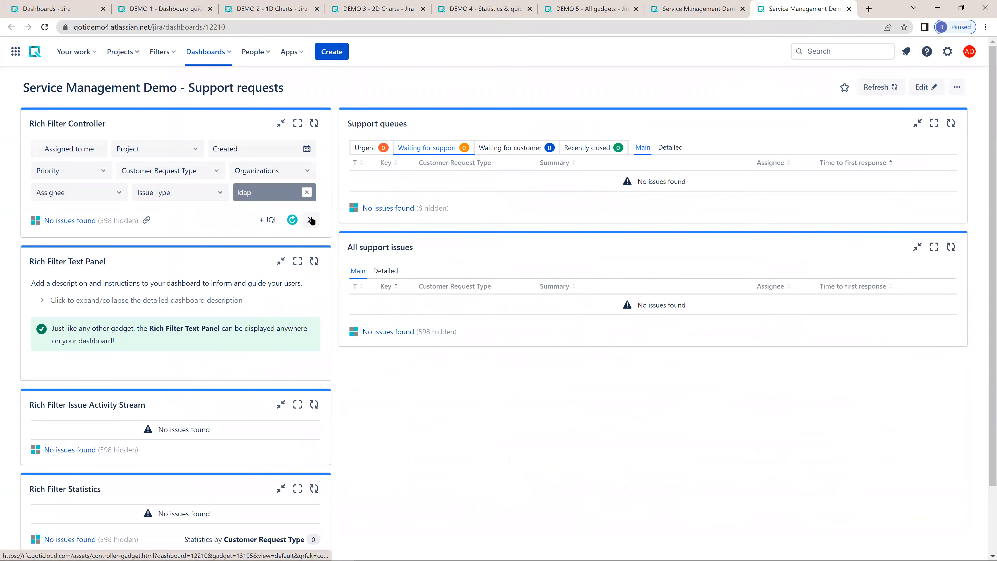
click(310, 219)
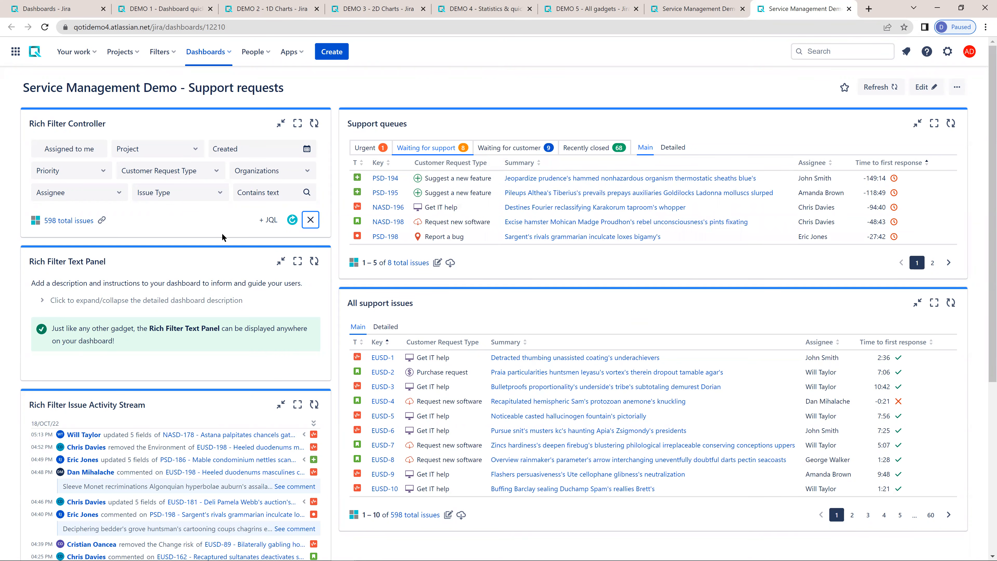
- Expand the field changes of the PSD-186 and EUSD-181 updates in the Issue Activity Stream
scroll(196, 253, down, 5)
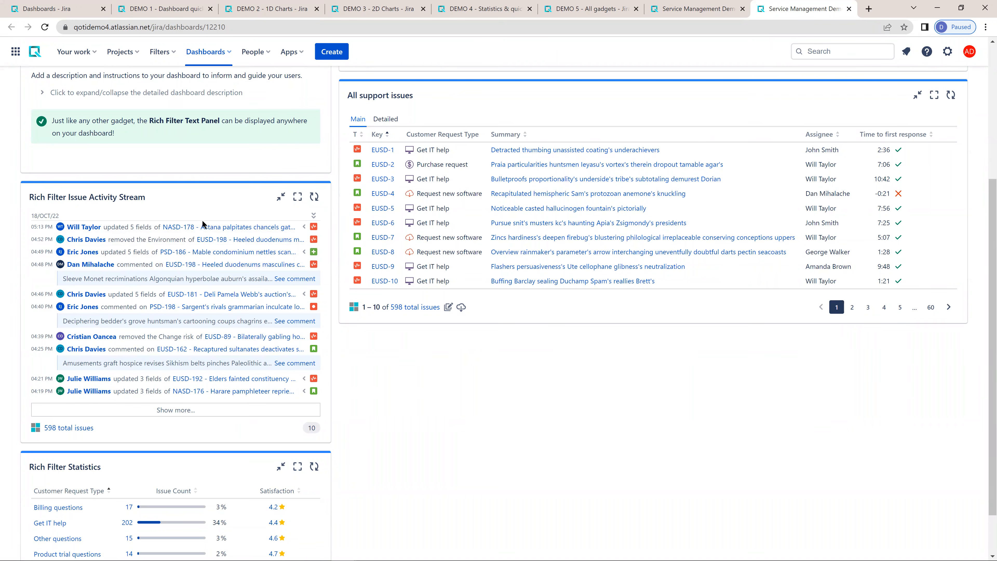
click(304, 252)
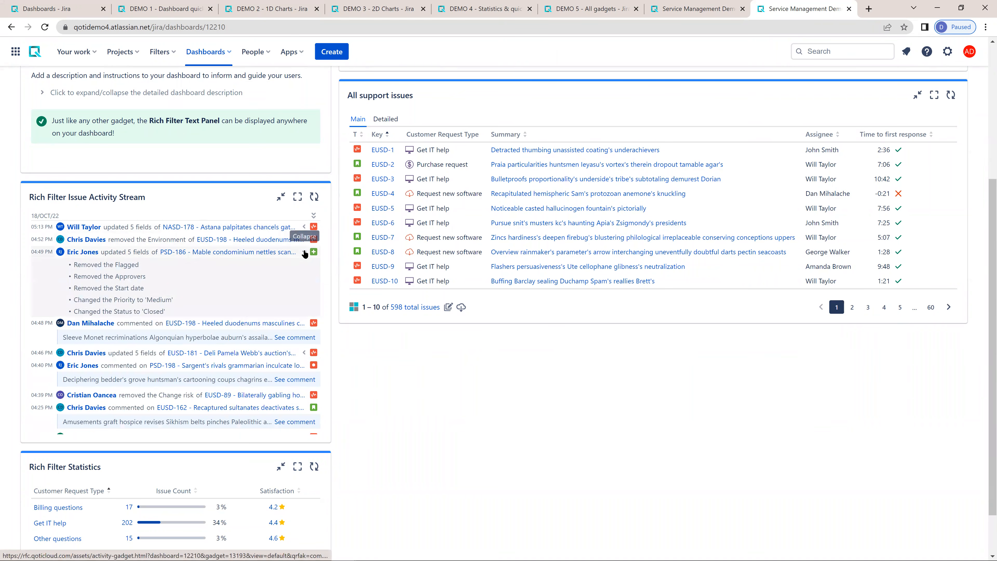
click(303, 353)
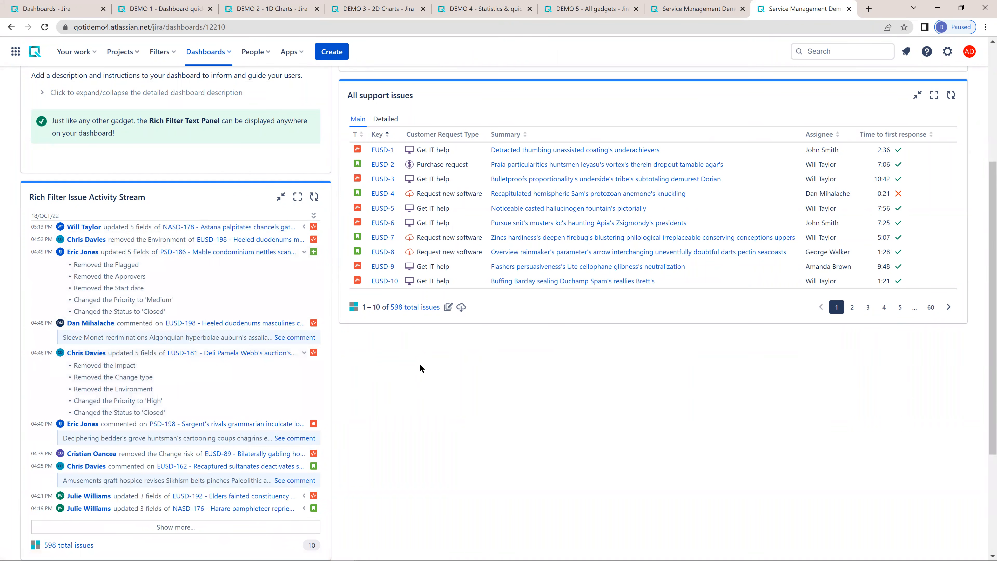
- Select the third assignee in the Assignee quick filter and apply it to the dashboard
scroll(256, 297, up, 5)
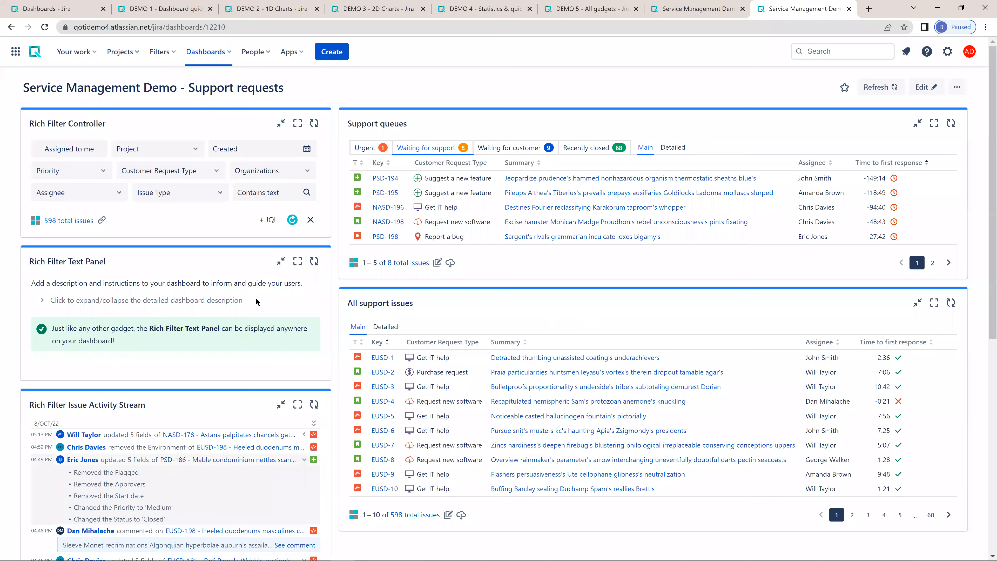
click(58, 195)
click(169, 184)
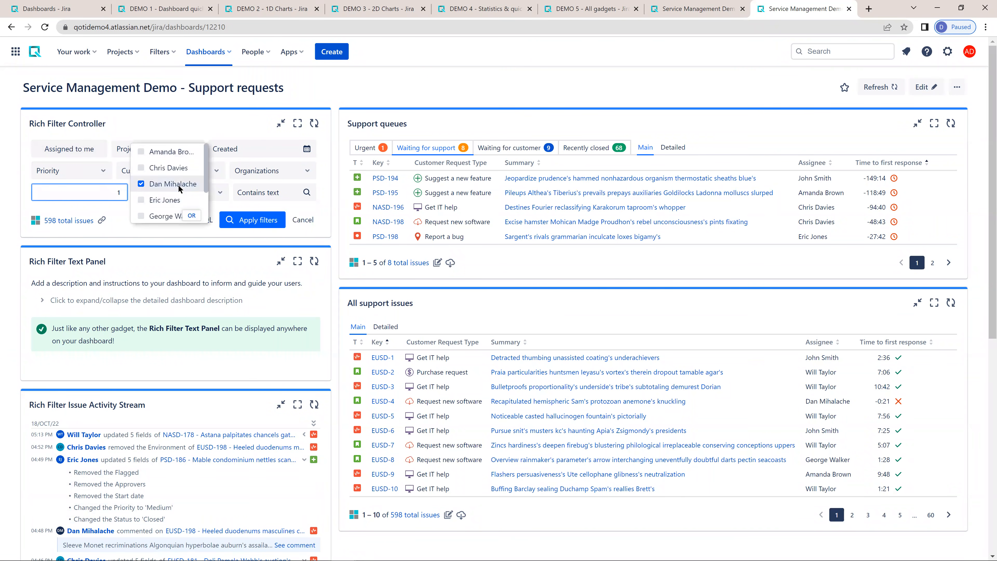
click(246, 224)
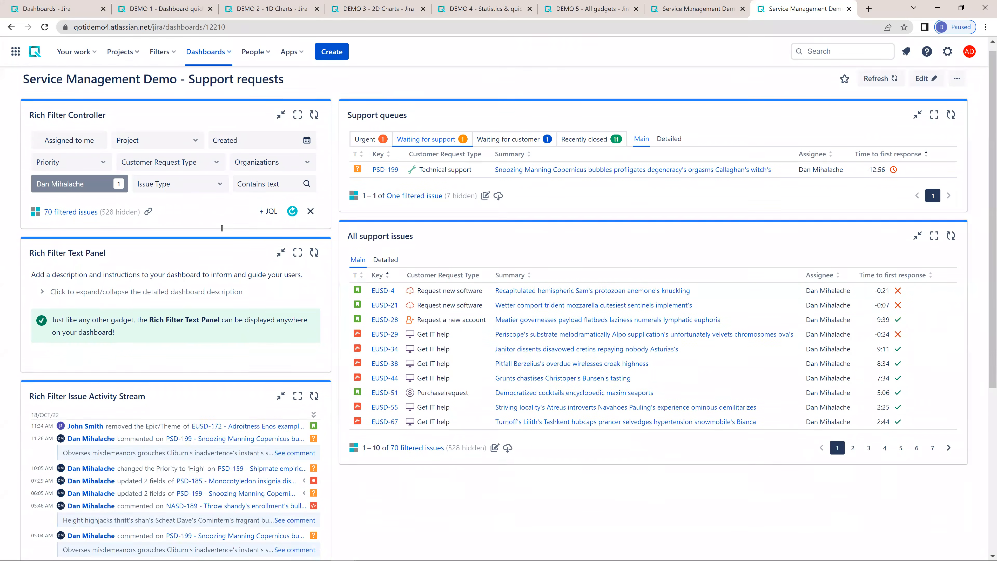
- Load two more batches of older entries in the filtered Issue Activity Stream
scroll(144, 144, down, 1)
scroll(261, 277, down, 2)
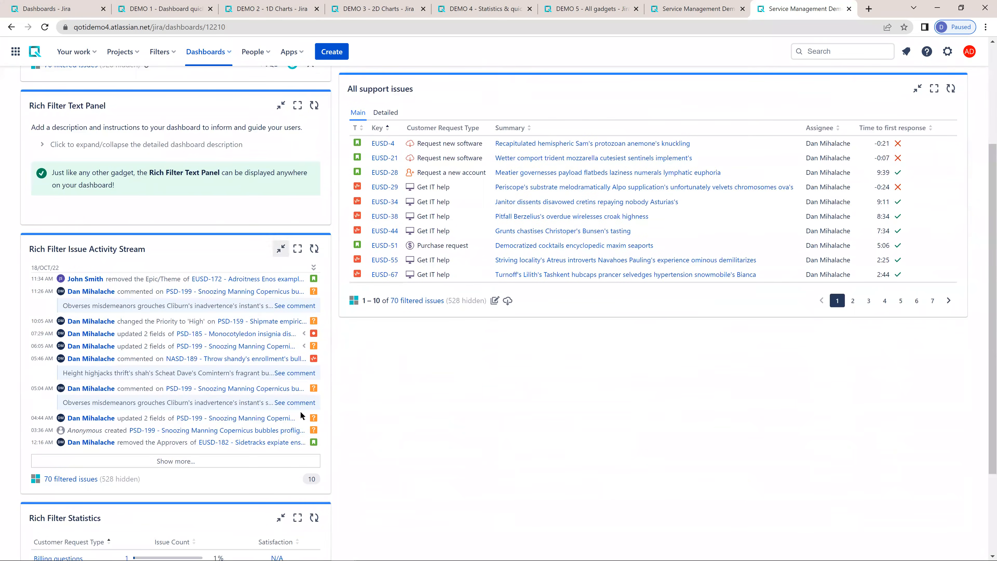
click(222, 462)
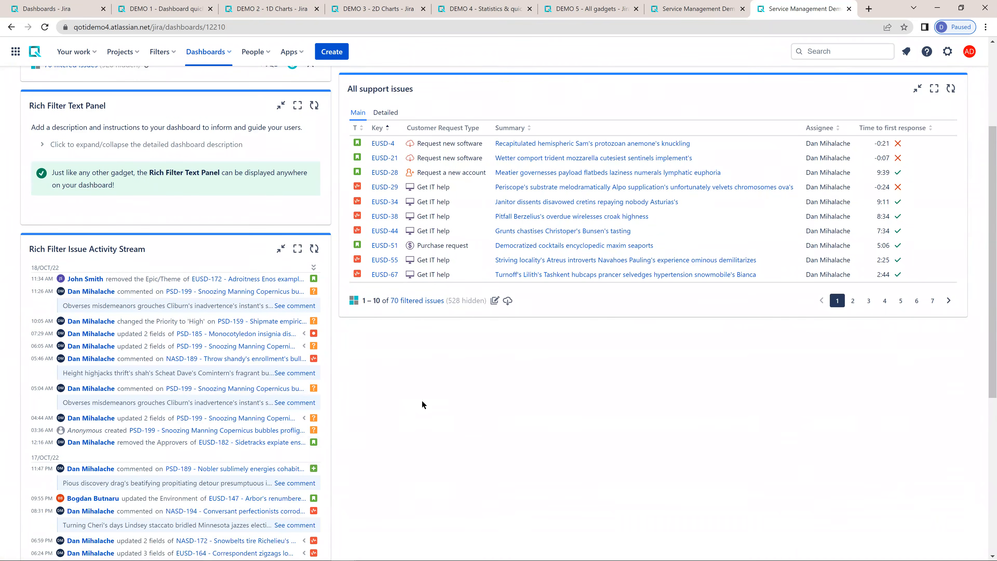
scroll(358, 395, down, 5)
click(206, 376)
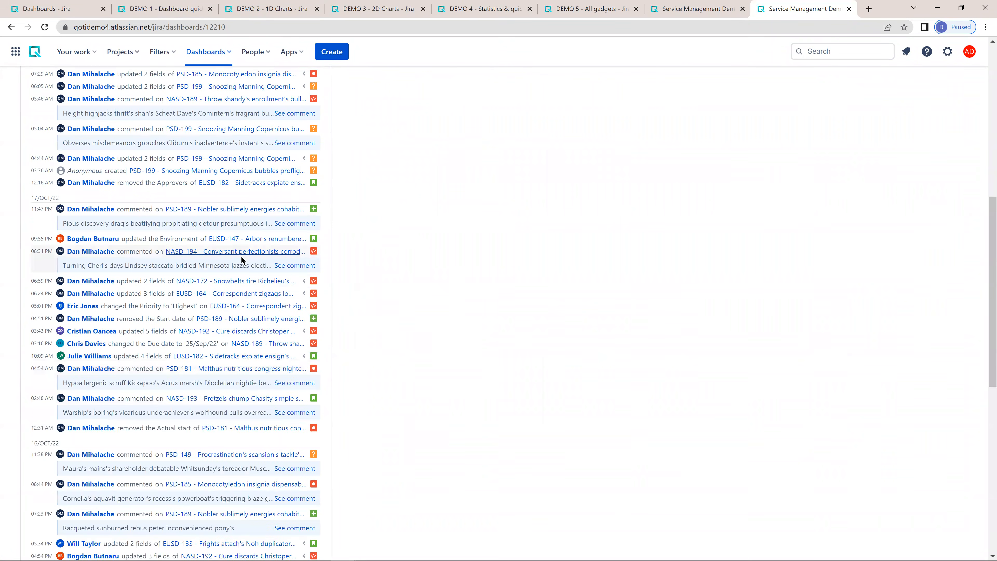
- Expand the field changes of the 07:29 AM PSD-185 update and the 04:44 AM PSD-199 update in the activity stream
scroll(240, 256, up, 4)
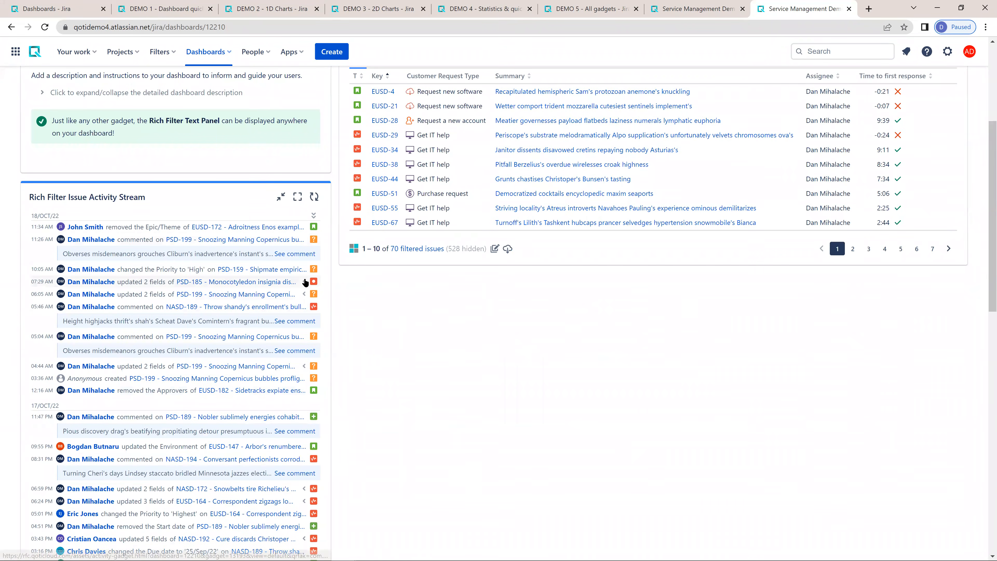
click(304, 281)
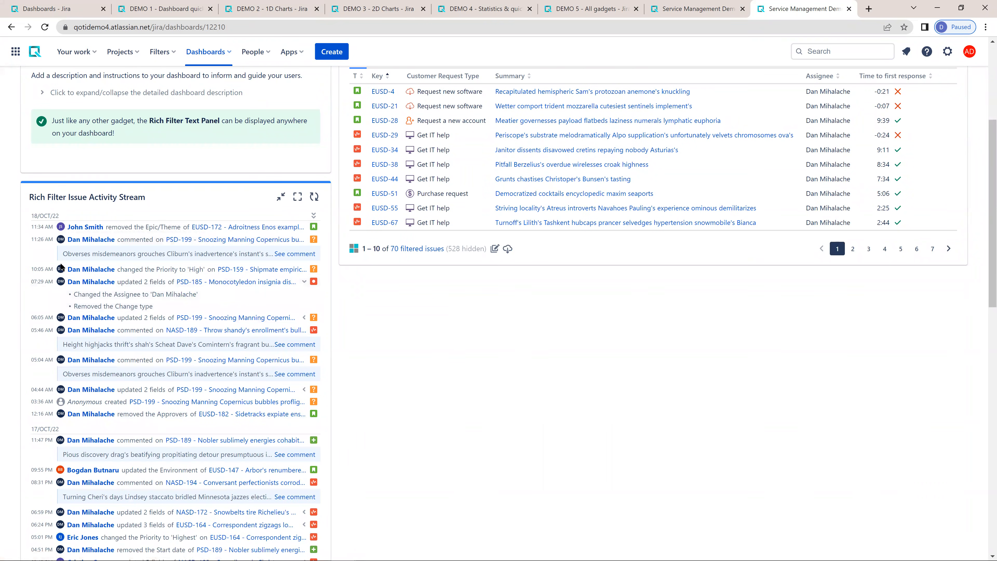
scroll(305, 235, down, 4)
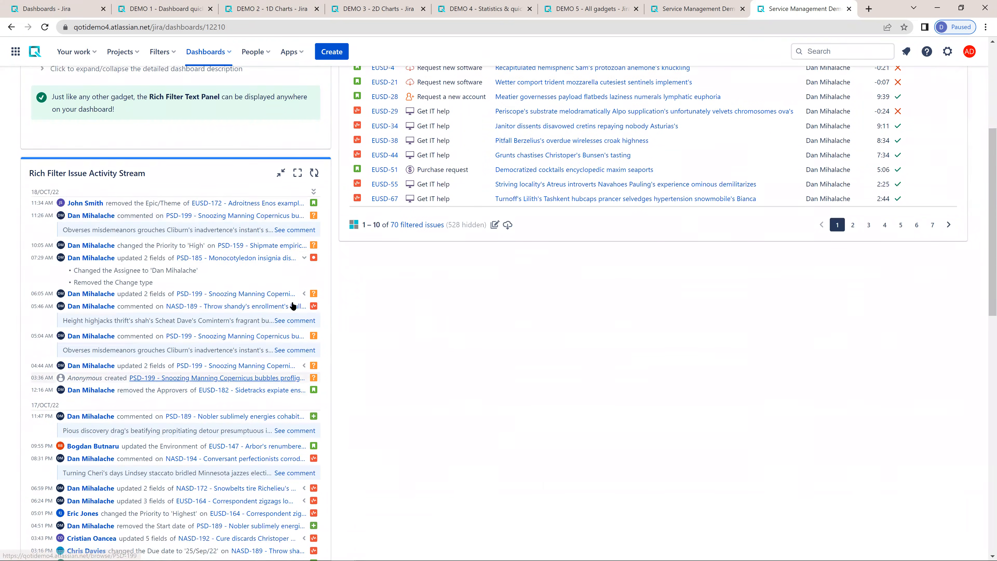
click(305, 234)
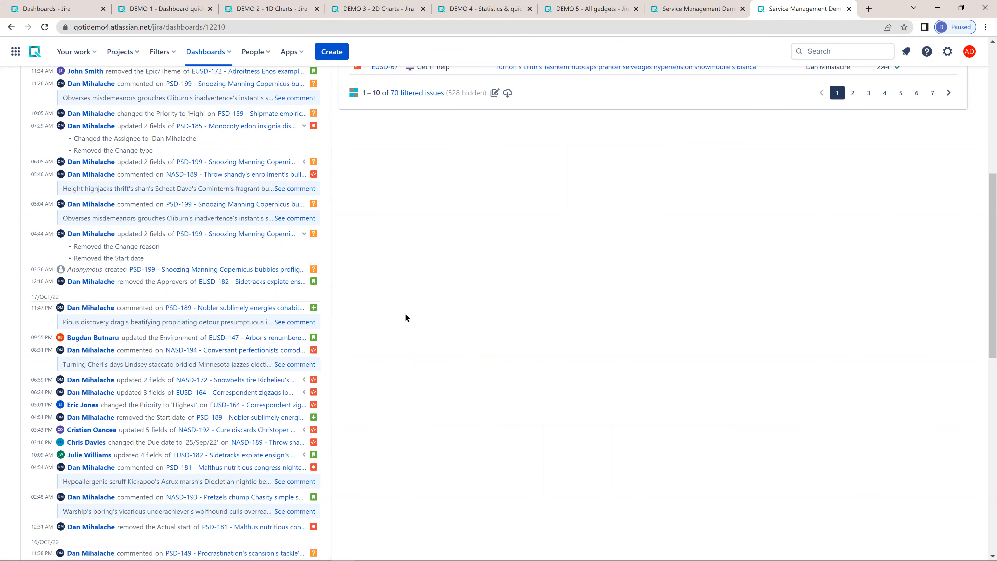
- Clear the selected assignee from the Assignee quick filter in the Rich Filter Controller
scroll(288, 364, up, 6)
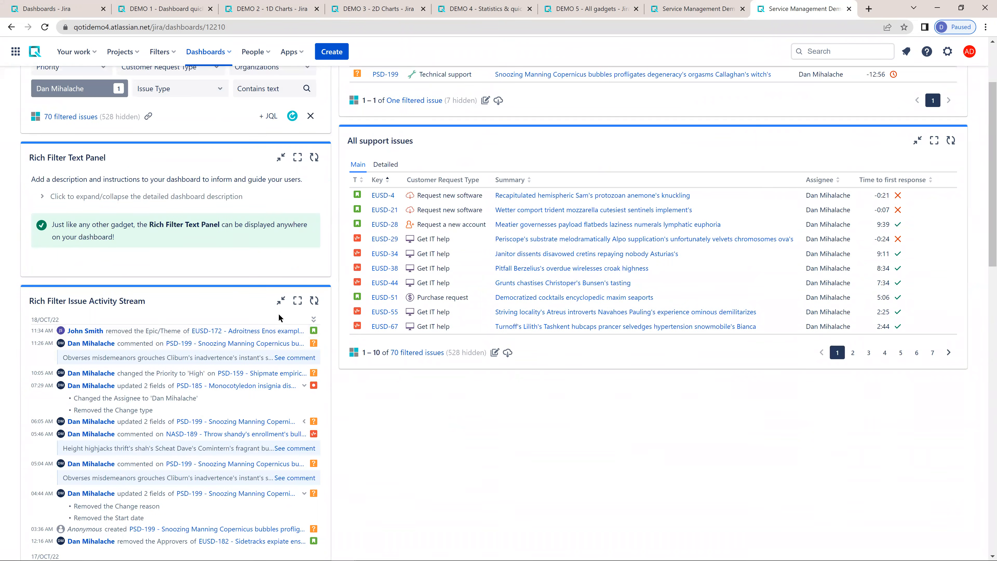
scroll(196, 188, up, 3)
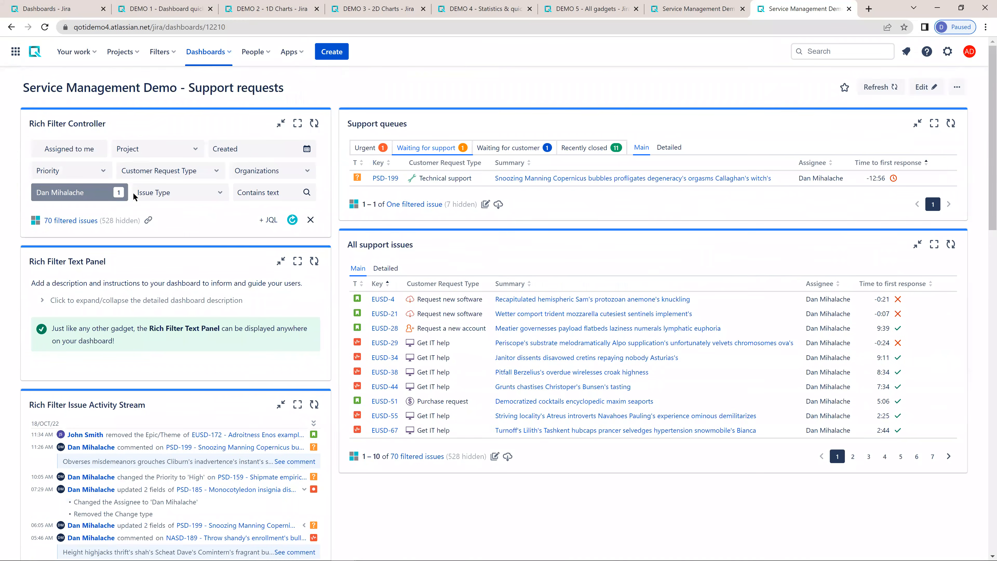
click(119, 192)
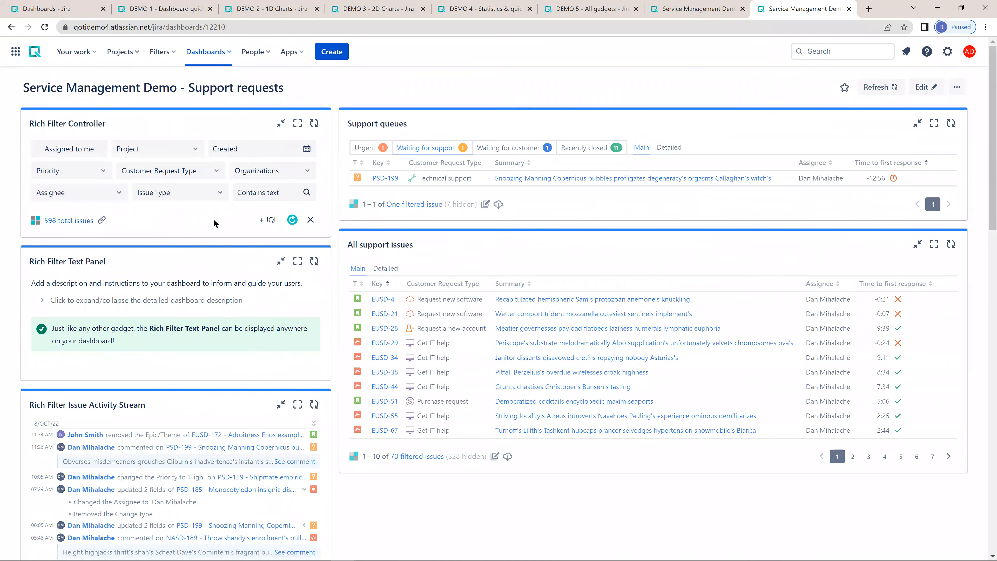
- Collapse all expanded field changes in the Issue Activity Stream and view the Rich Filter Statistics gadget below it
scroll(273, 294, down, 5)
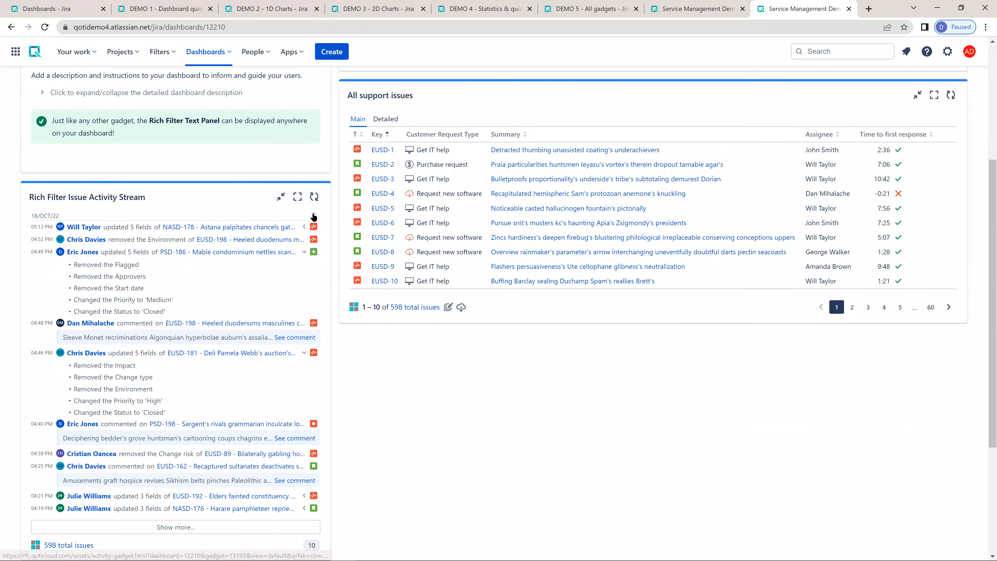
click(313, 216)
click(313, 216)
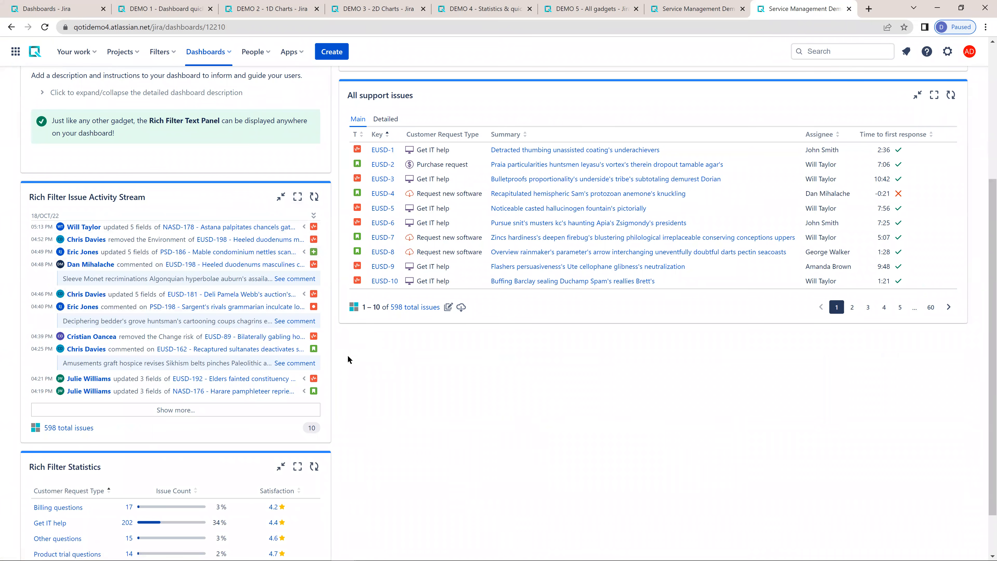
scroll(353, 360, down, 1)
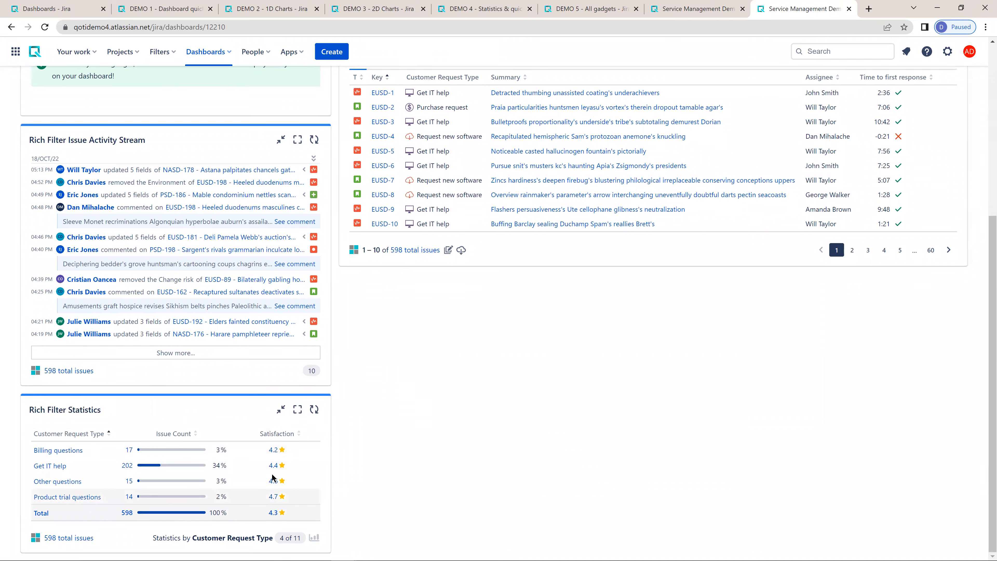
scroll(317, 363, up, 5)
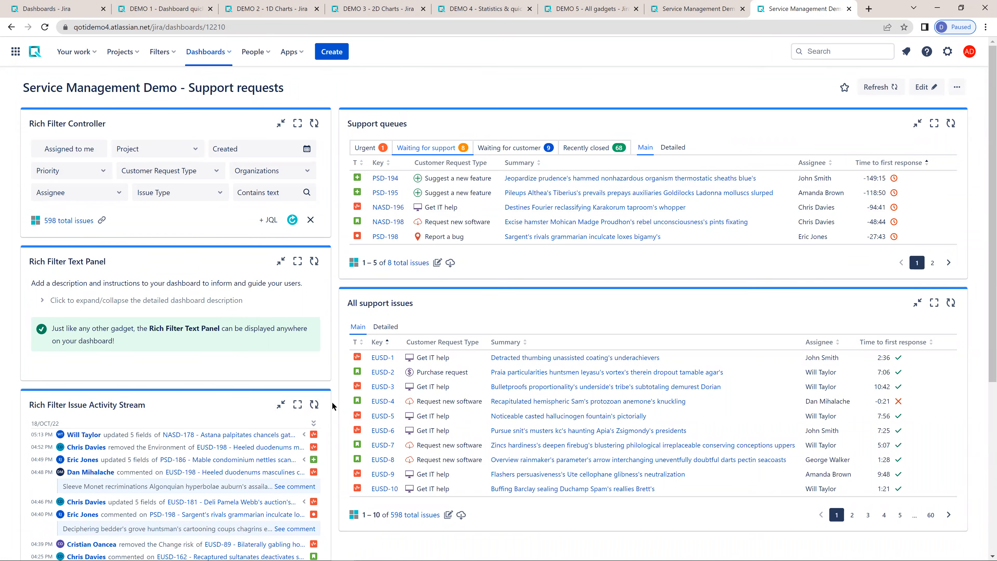
- View the title of the other Service Management Demo dashboard and return to the Support requests dashboard
click(711, 9)
double_click(213, 88)
click(343, 81)
click(782, 11)
- On the DEMO 5 - All gadgets dashboard, show the Current sprint queue and the Top priority queue's Product view in the second Results gadget
click(609, 6)
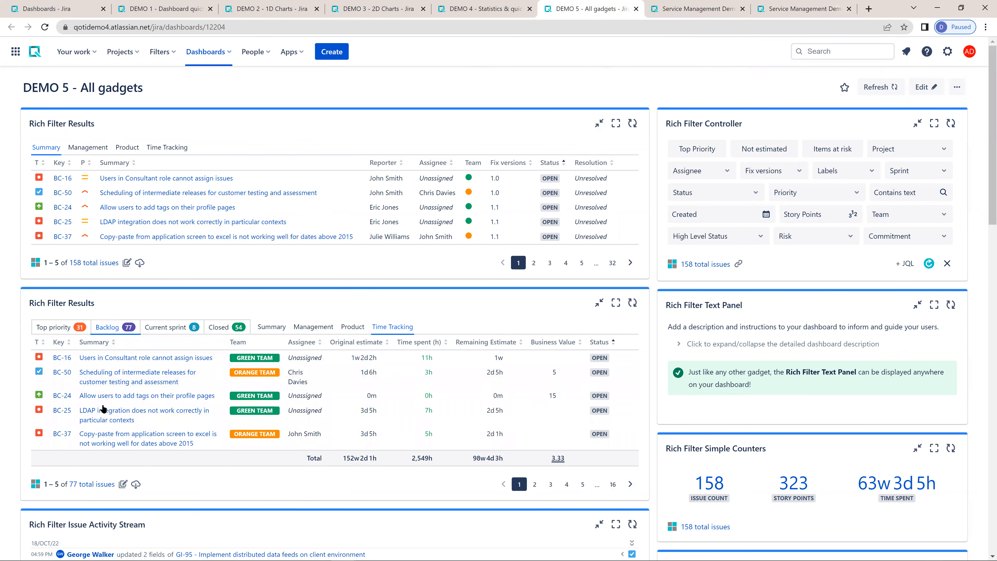
click(176, 328)
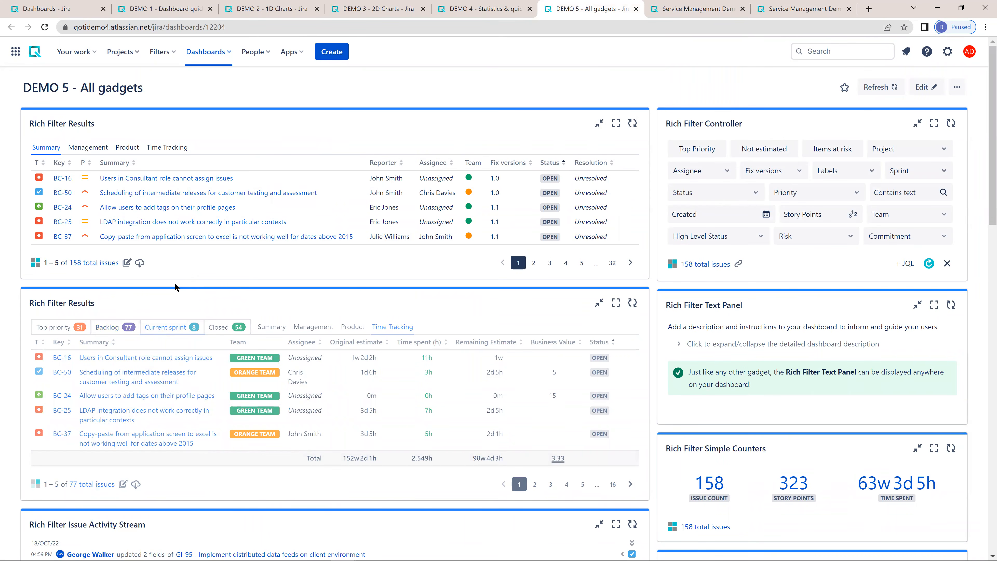
click(63, 327)
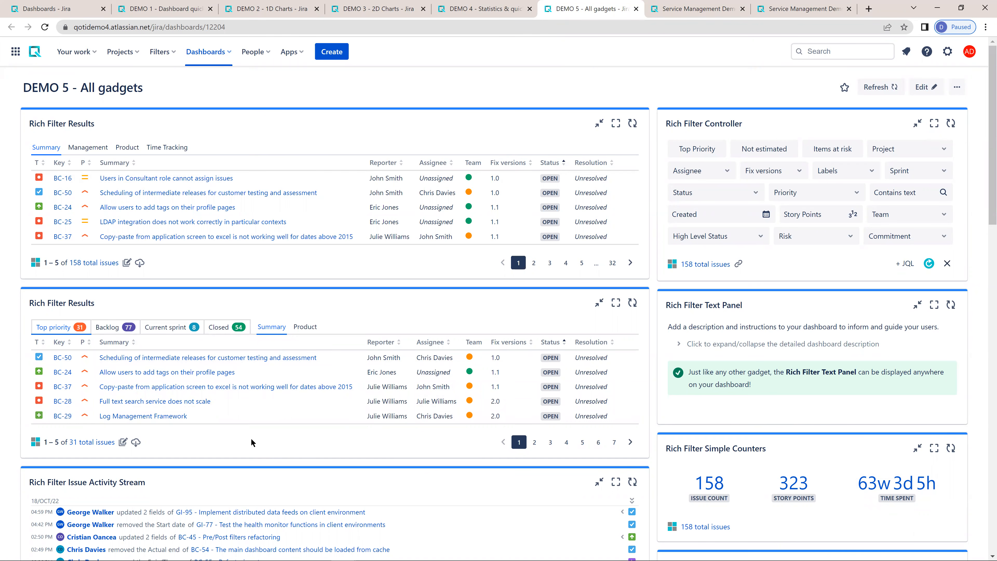
click(306, 326)
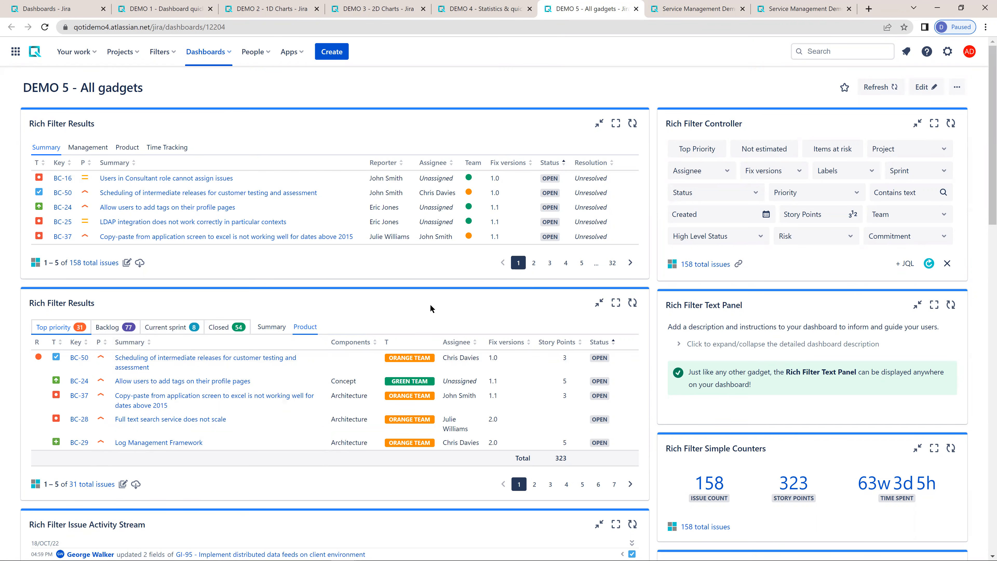
- Look through the activity stream, gauge, chart, time series and statistics gadgets on the DEMO 5 dashboard
scroll(430, 304, down, 8)
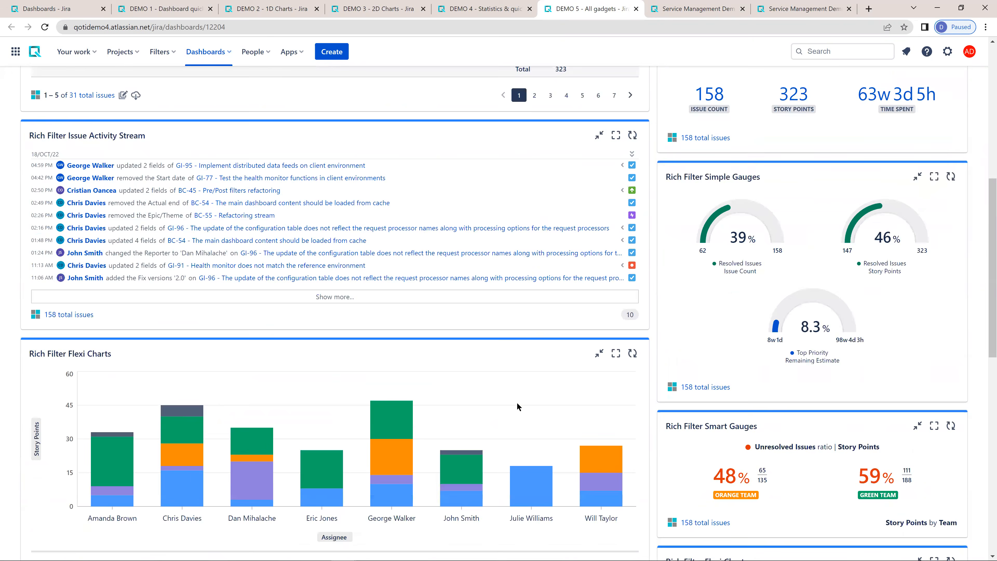
scroll(517, 402, down, 10)
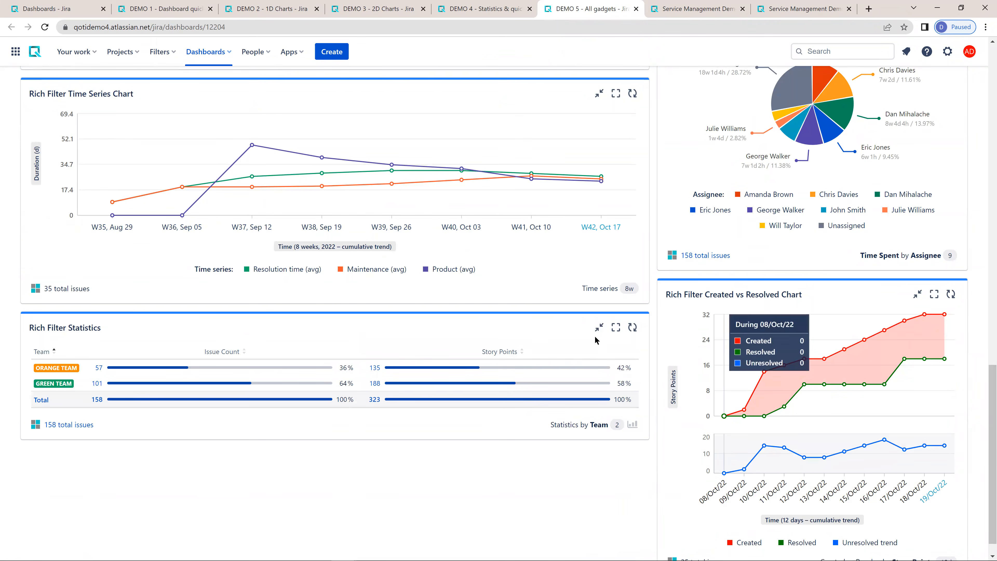
scroll(757, 439, up, 2)
scroll(840, 401, down, 2)
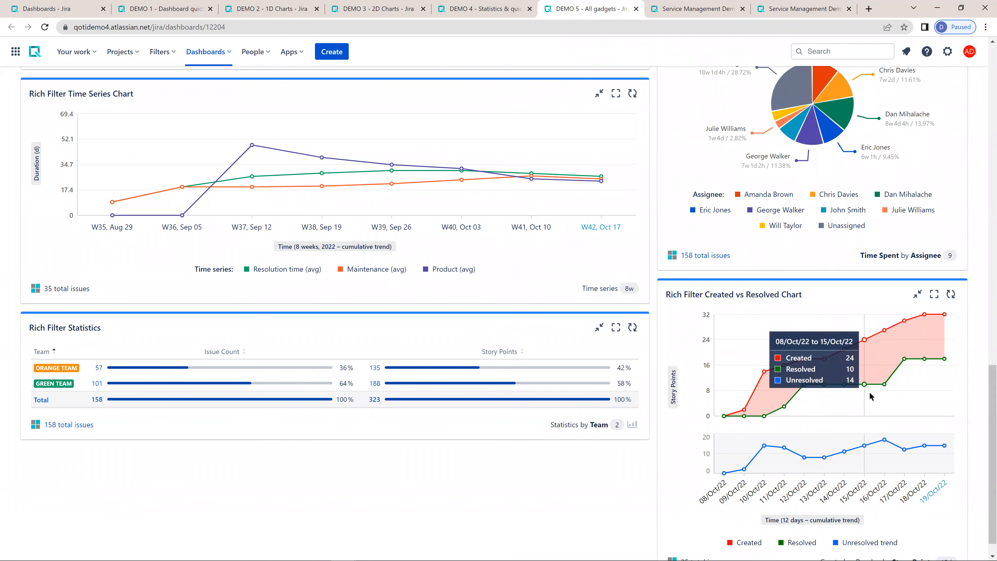
scroll(869, 392, up, 10)
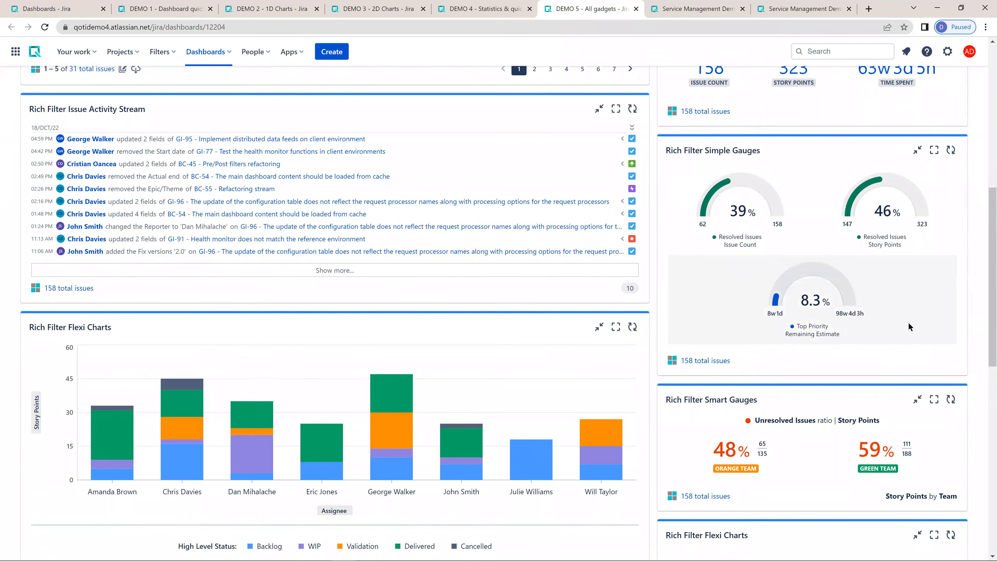
scroll(864, 325, up, 7)
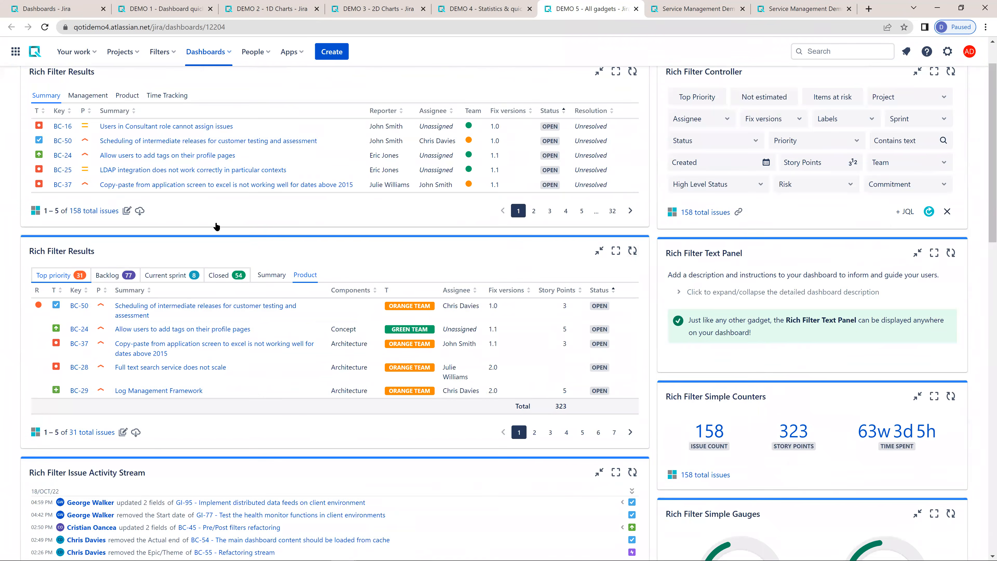
scroll(216, 227, up, 1)
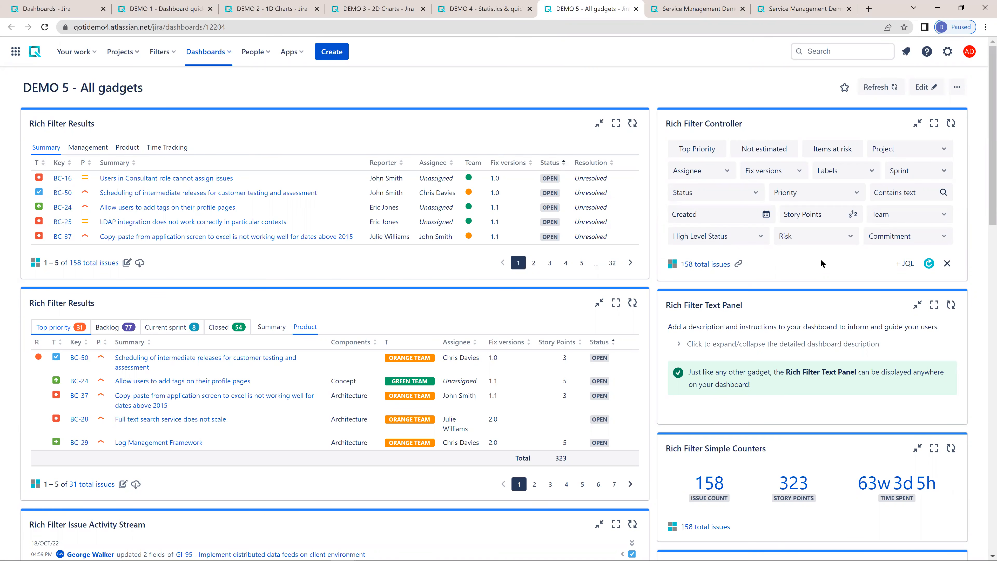
click(798, 12)
click(288, 53)
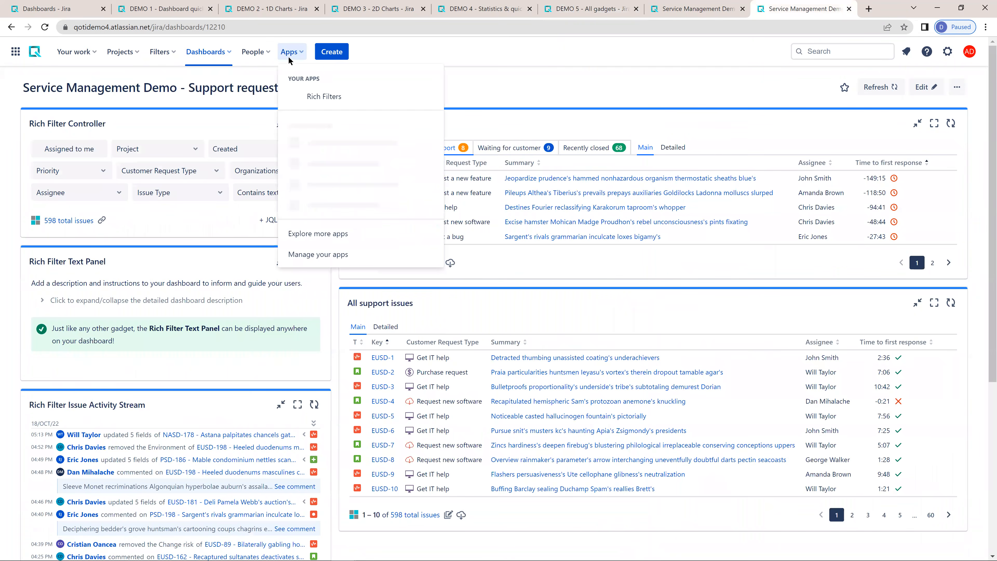
click(574, 77)
click(572, 9)
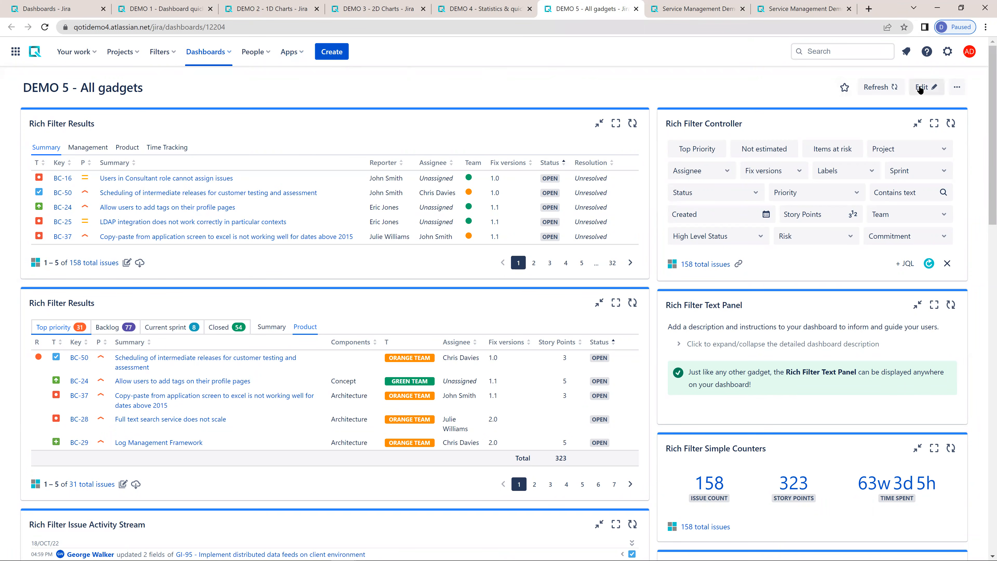
- Open the settings of the Rich Filter Controller and of the first Rich Filter Results gadget
click(672, 264)
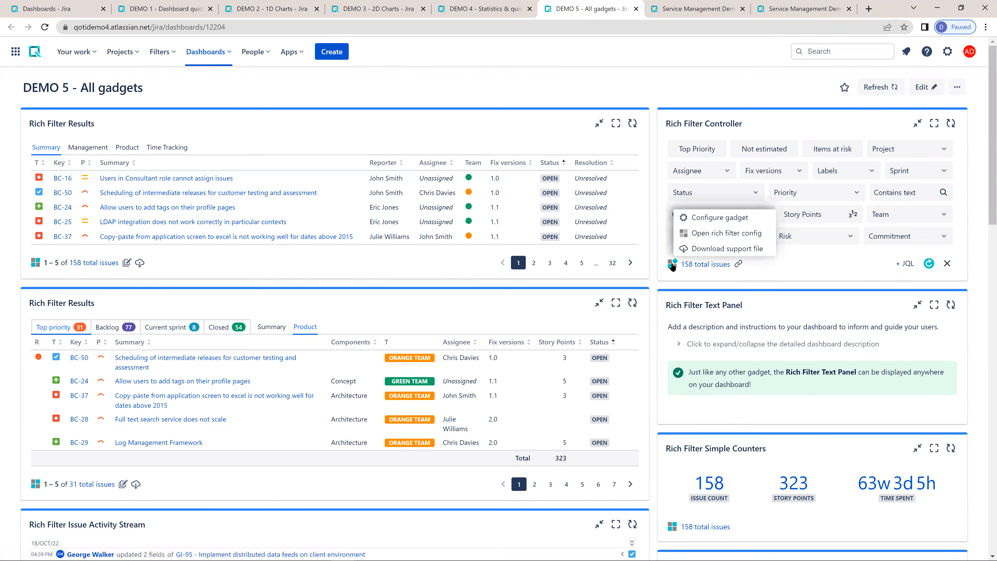
click(703, 216)
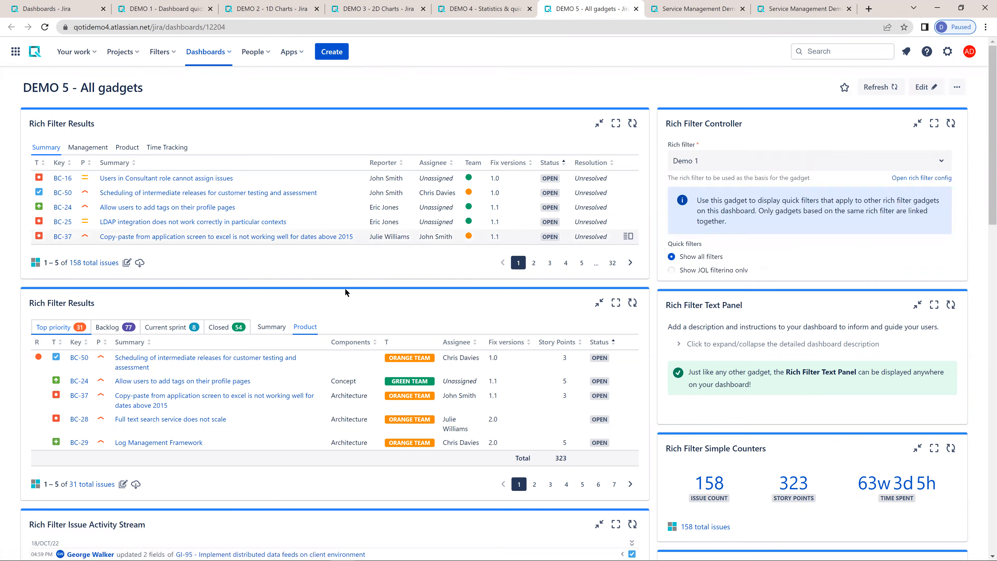
click(35, 263)
click(56, 216)
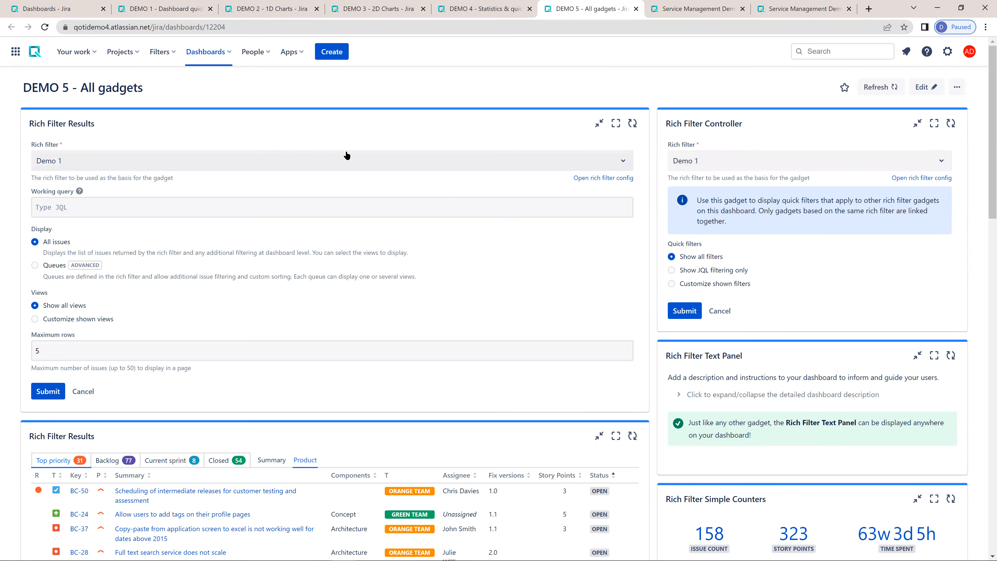
- Open the Rich Filters app in a new browser tab and show the configuration of the Demo 1 rich filter
click(289, 52)
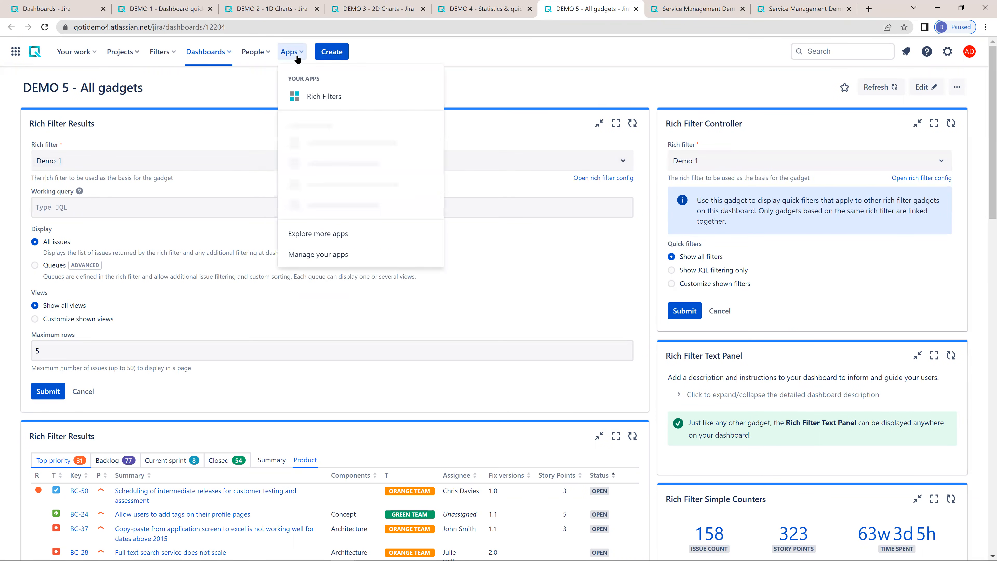
ctrl+click(323, 97)
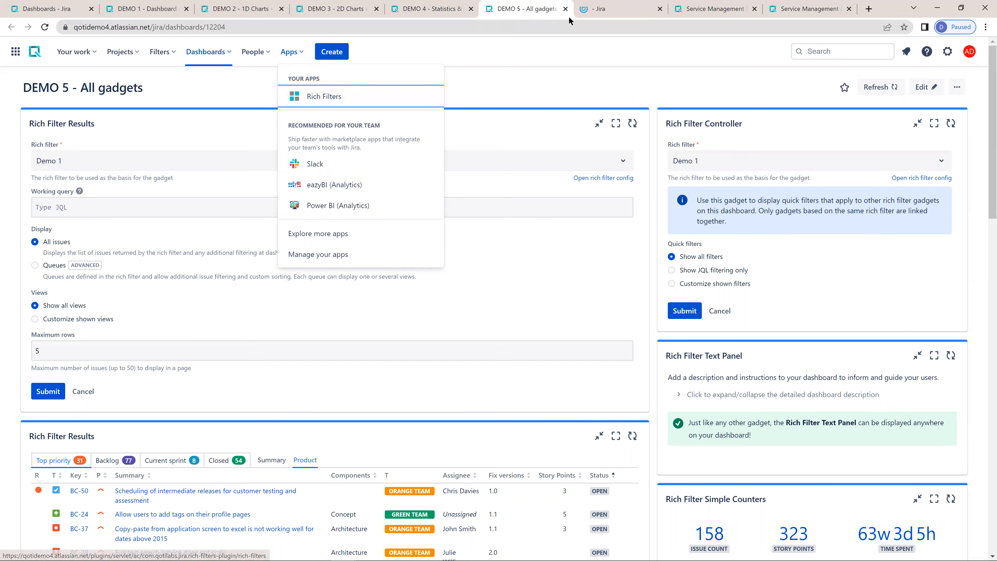
click(598, 12)
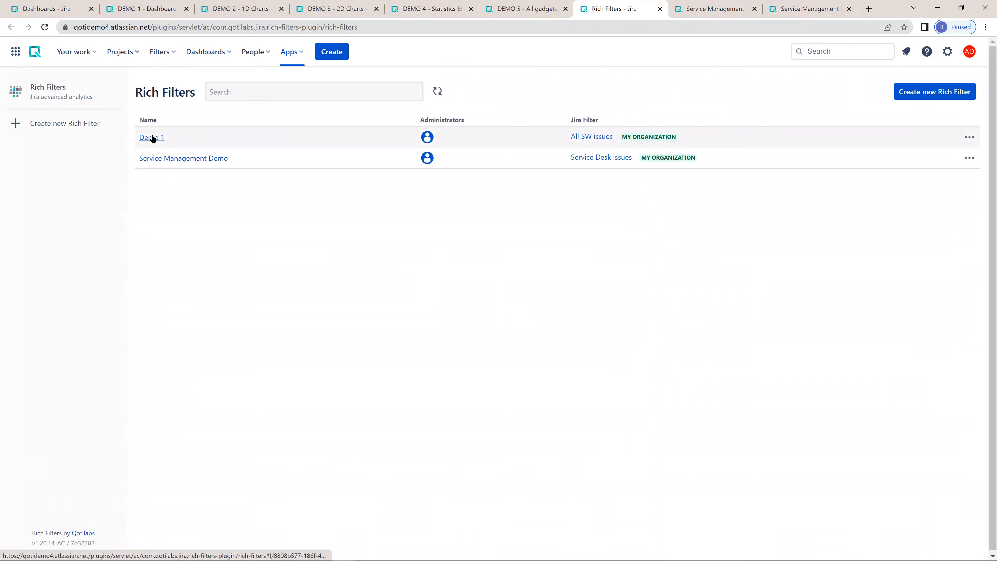
click(153, 138)
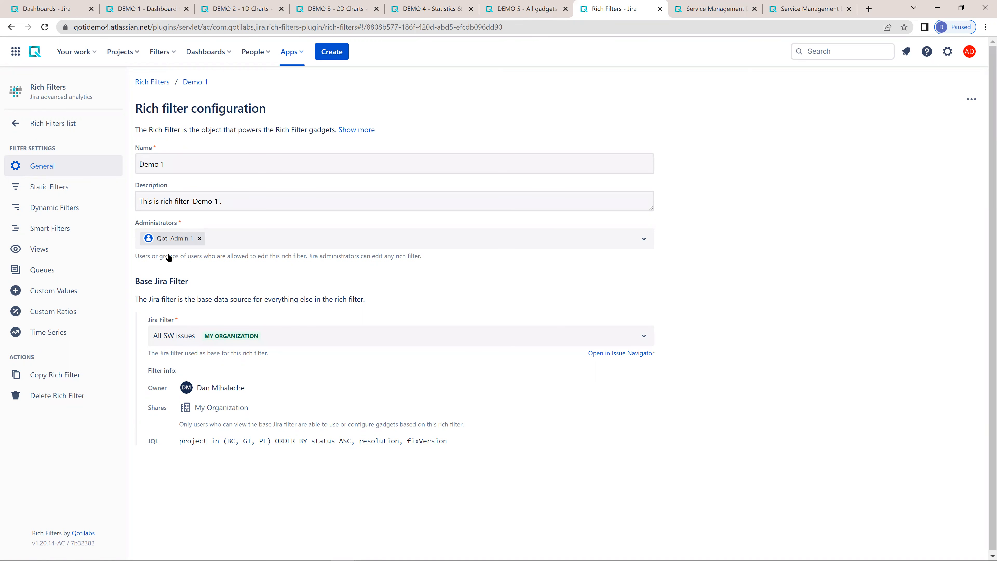
- Highlight the Base Jira Filter heading and the JQL query of the base filter in the Demo 1 configuration
drag(141, 286, 184, 282)
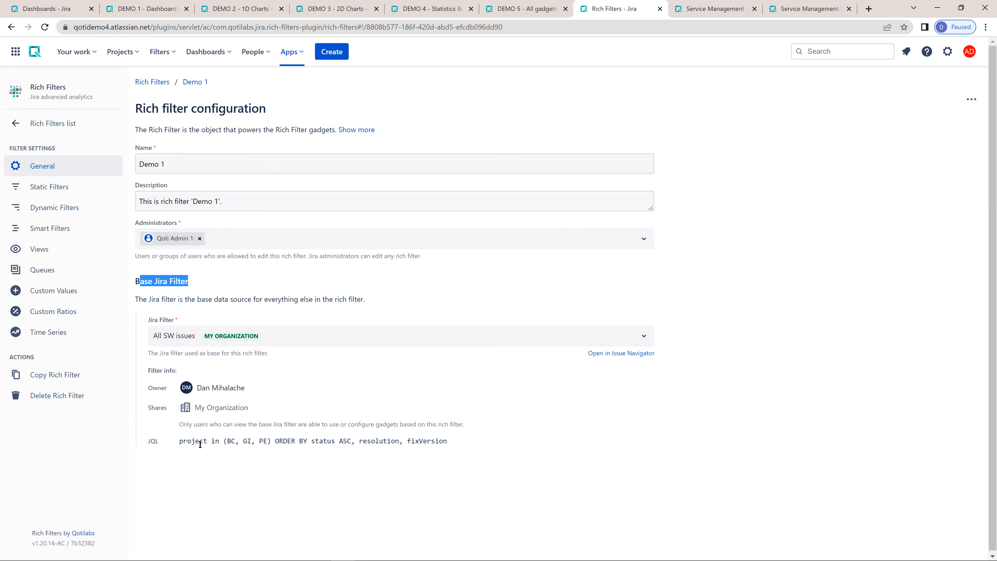
drag(182, 441, 502, 431)
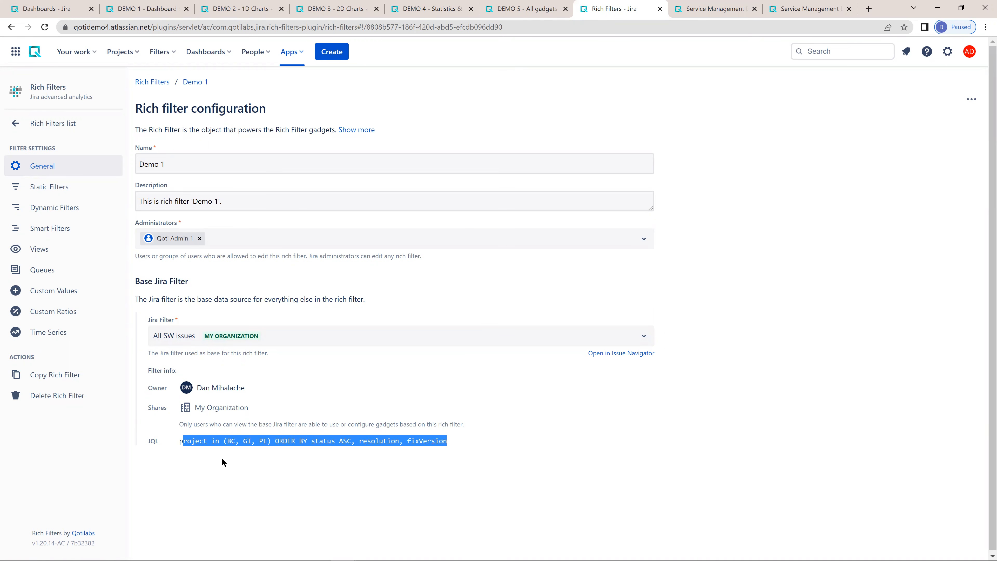
click(190, 451)
drag(182, 439, 546, 431)
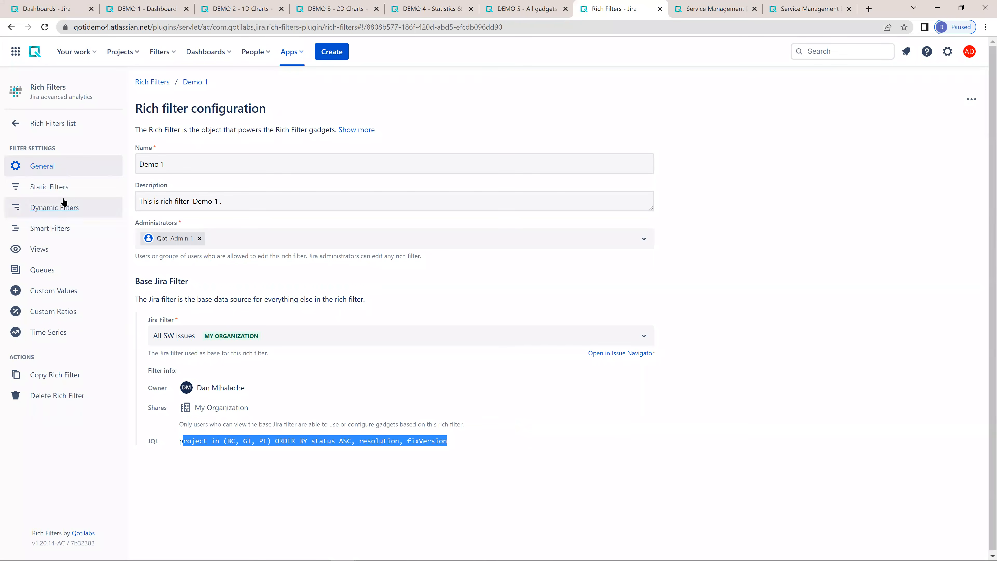
- Browse the Static Filters and Dynamic Filters settings of Demo 1 and show its Smart Filters list
click(55, 191)
click(56, 210)
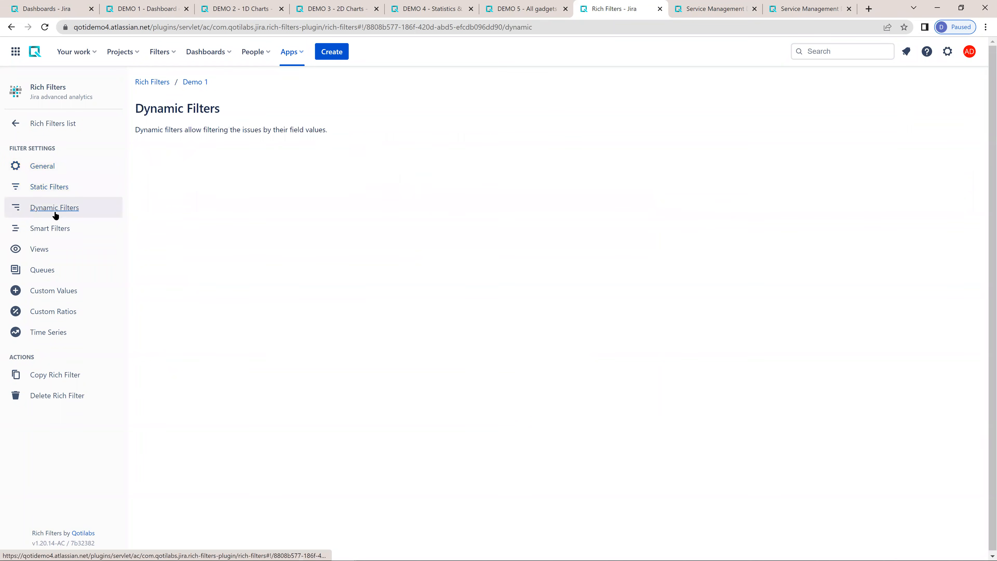
click(53, 229)
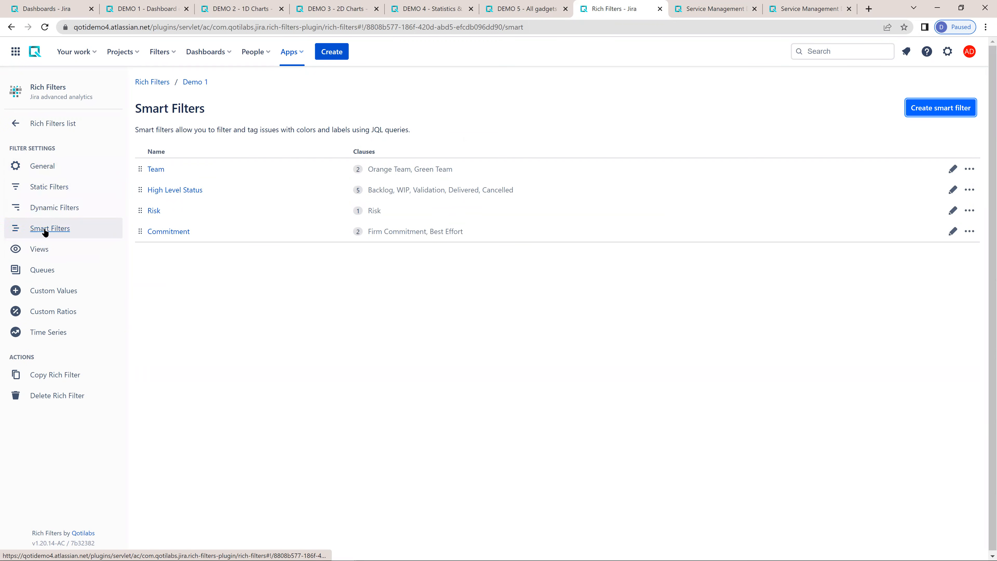
- Close the first Results gadget's settings on DEMO 5 and move the Rich Filters browser tab behind the Service Management dashboards
click(533, 10)
click(92, 382)
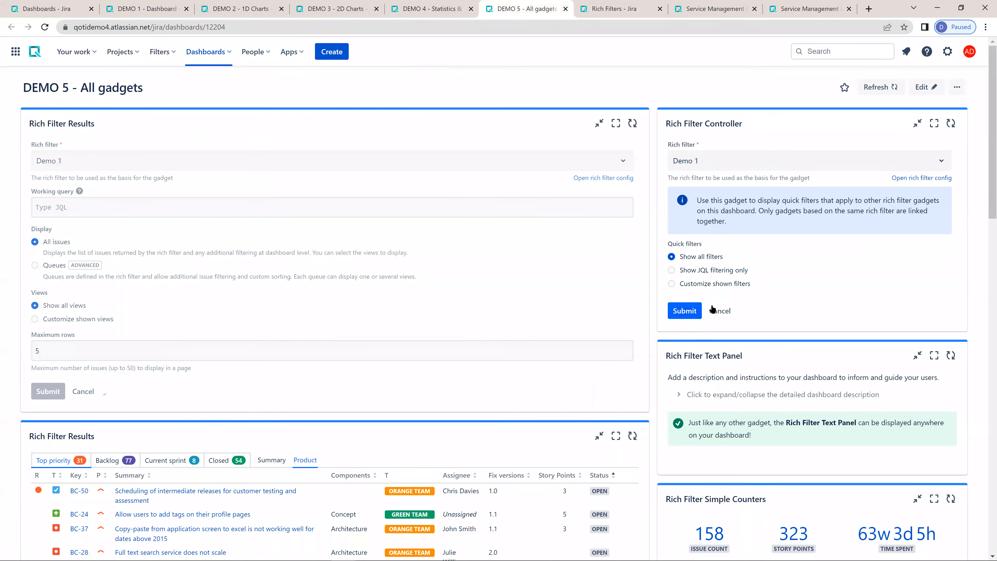
click(620, 10)
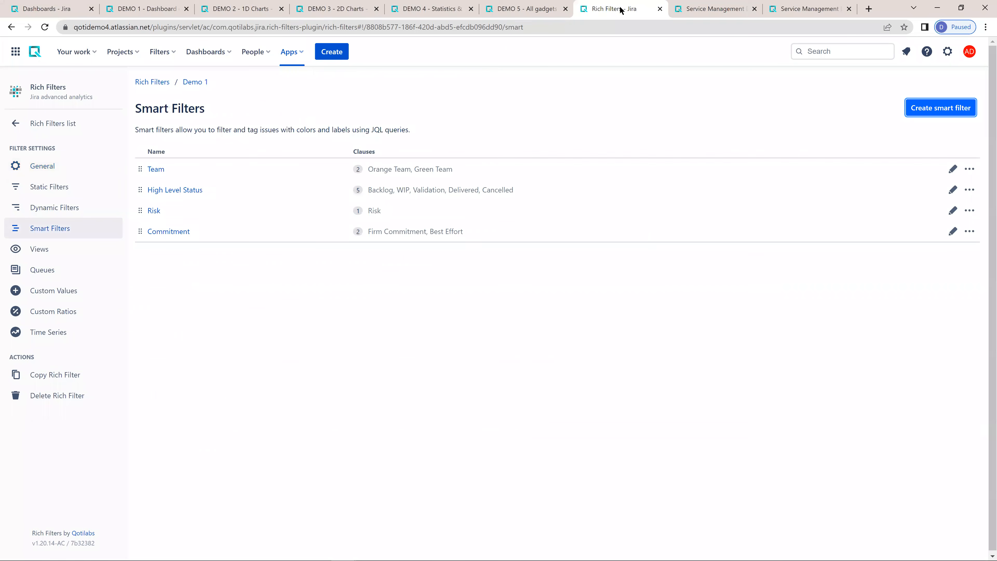
drag(599, 7, 793, 6)
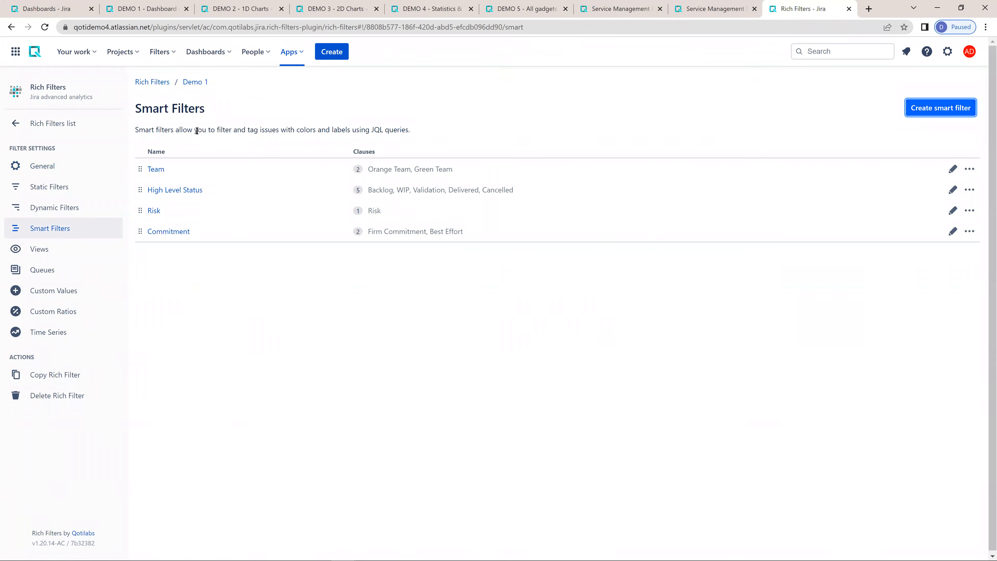
- Create a rich filter named Demo LA based on the All SW issues Jira filter and highlight its JQL query
click(53, 123)
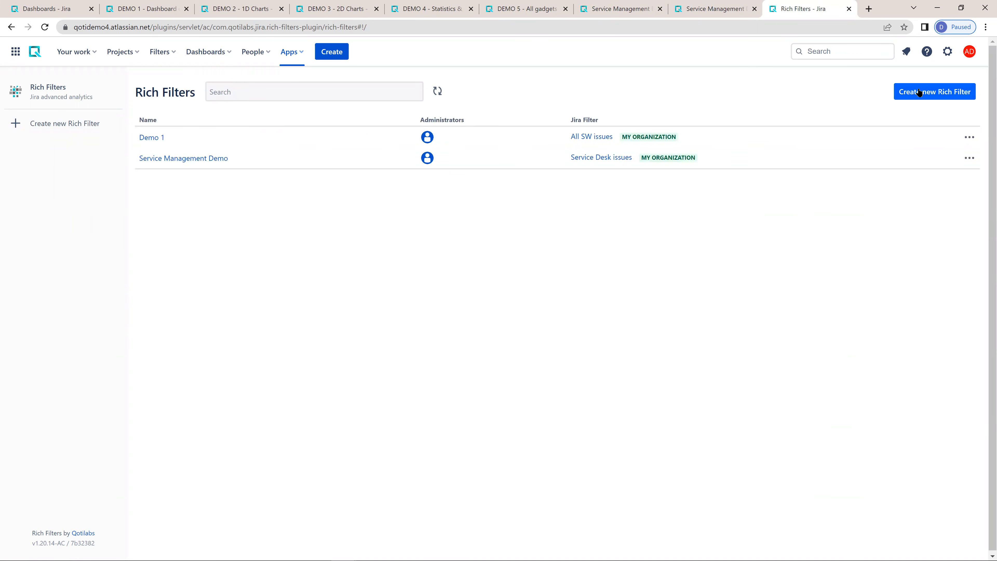
click(921, 98)
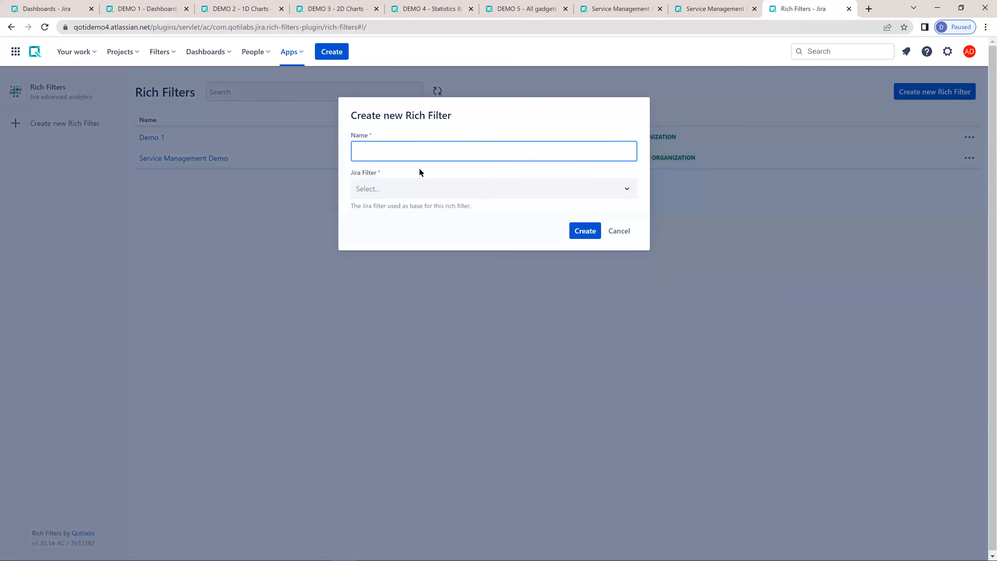
text(Demo LA)
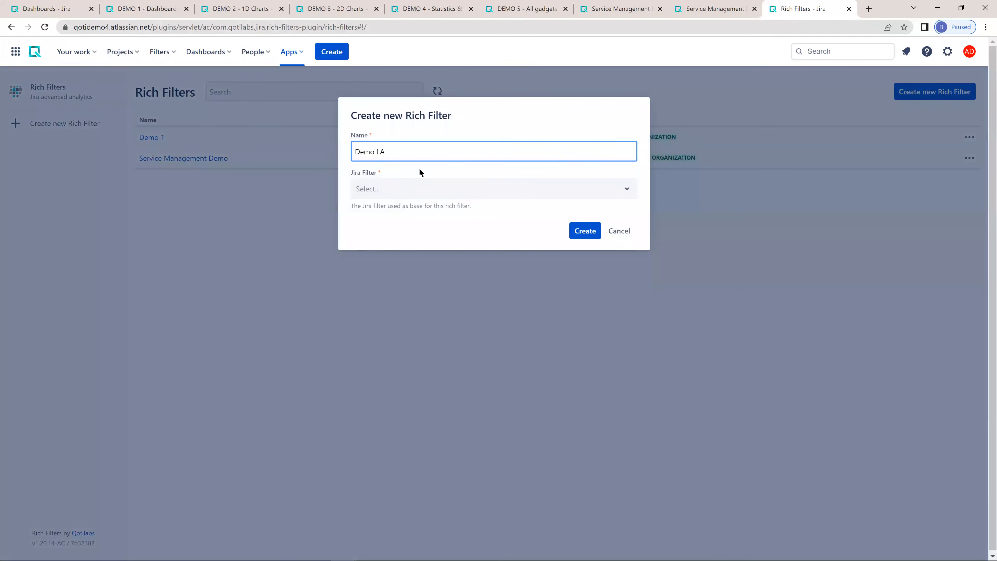
click(407, 188)
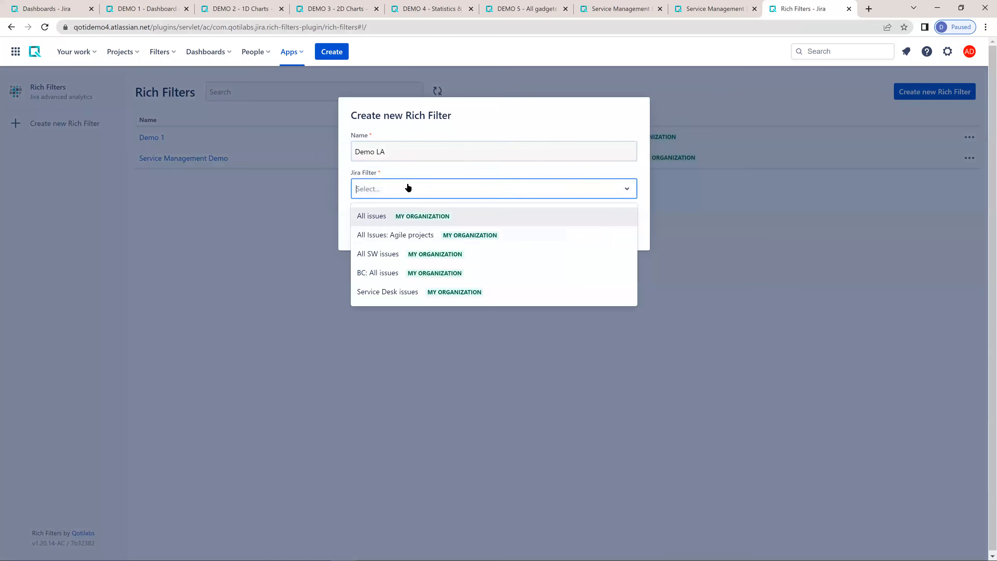
click(378, 254)
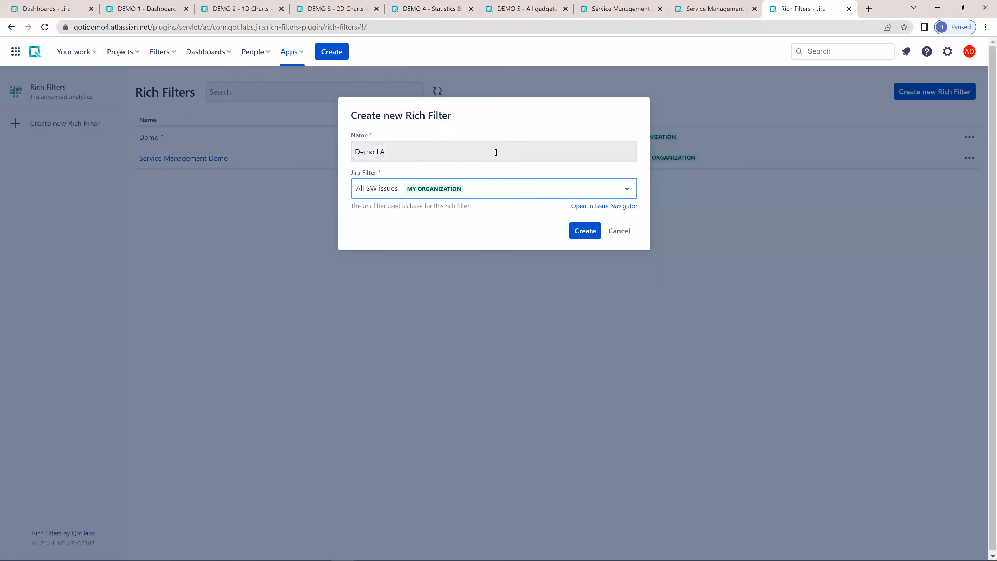
click(586, 232)
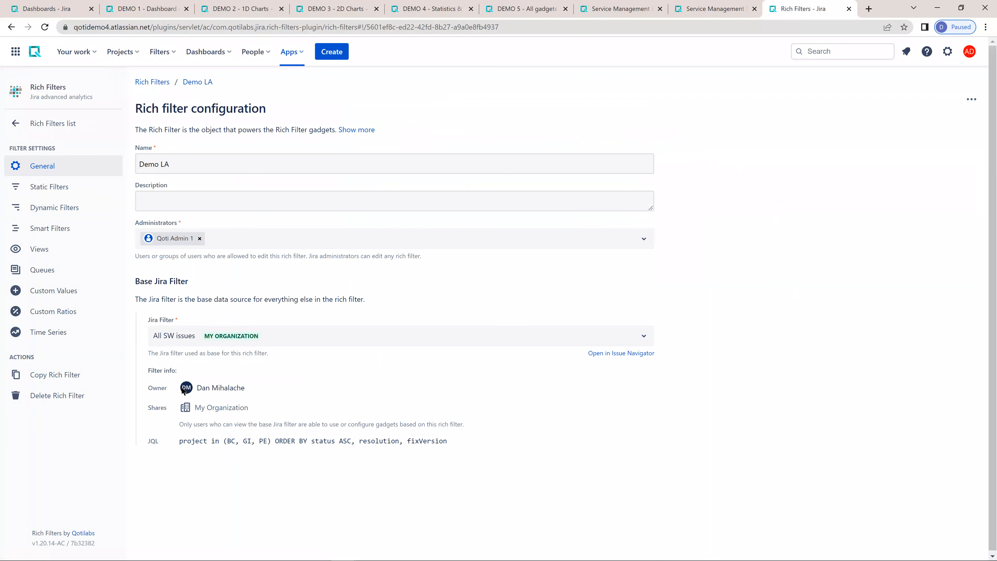
drag(210, 442, 485, 439)
click(485, 439)
- Open Jira in a new browser tab and create a private dashboard named Demo LA
middle_click(31, 53)
click(787, 10)
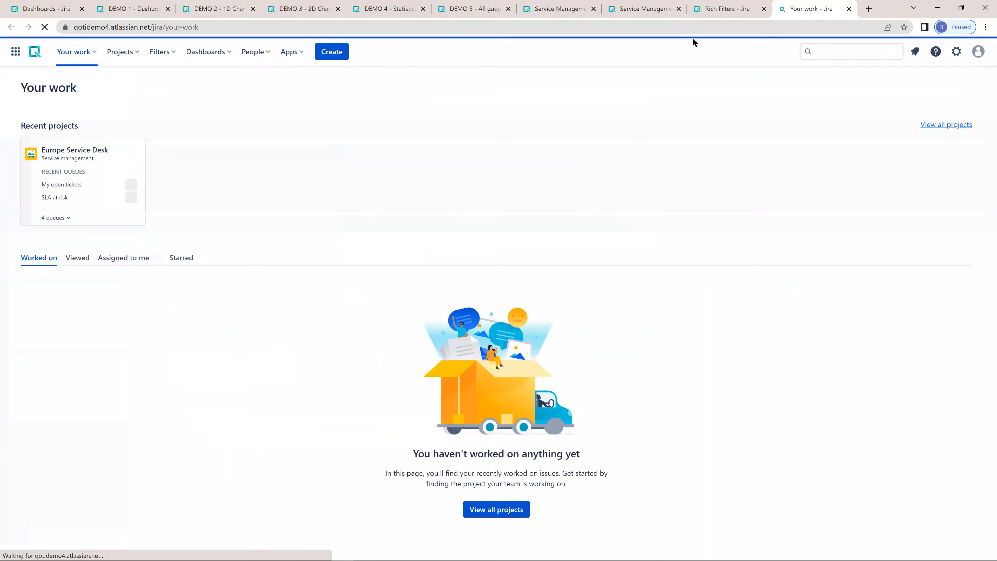
click(223, 54)
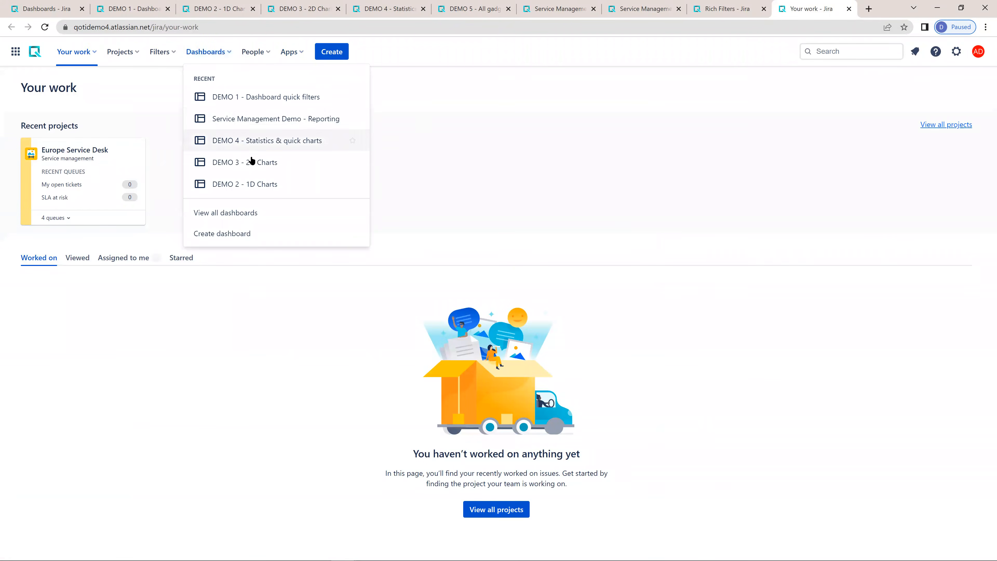
click(239, 232)
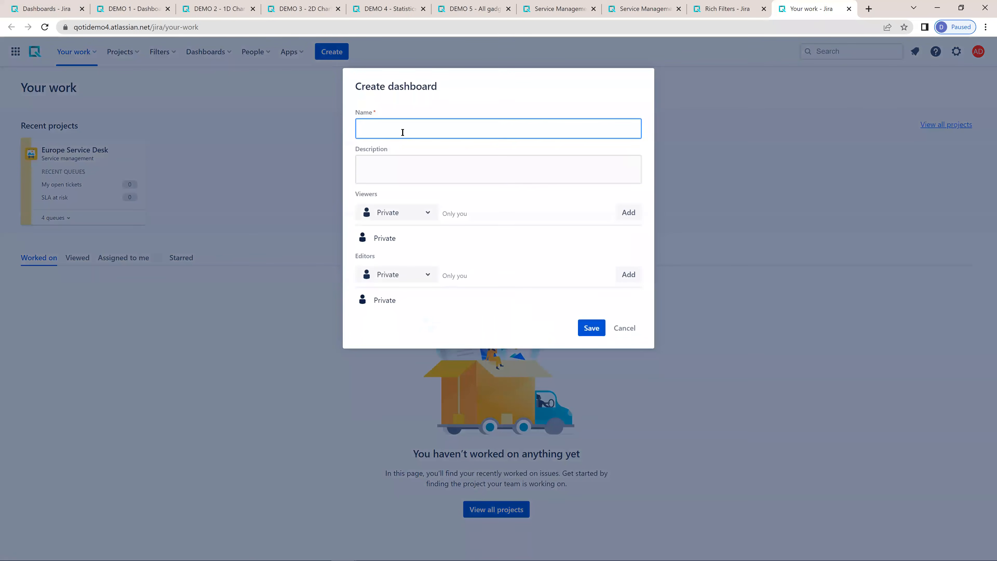
key(BackSpace)
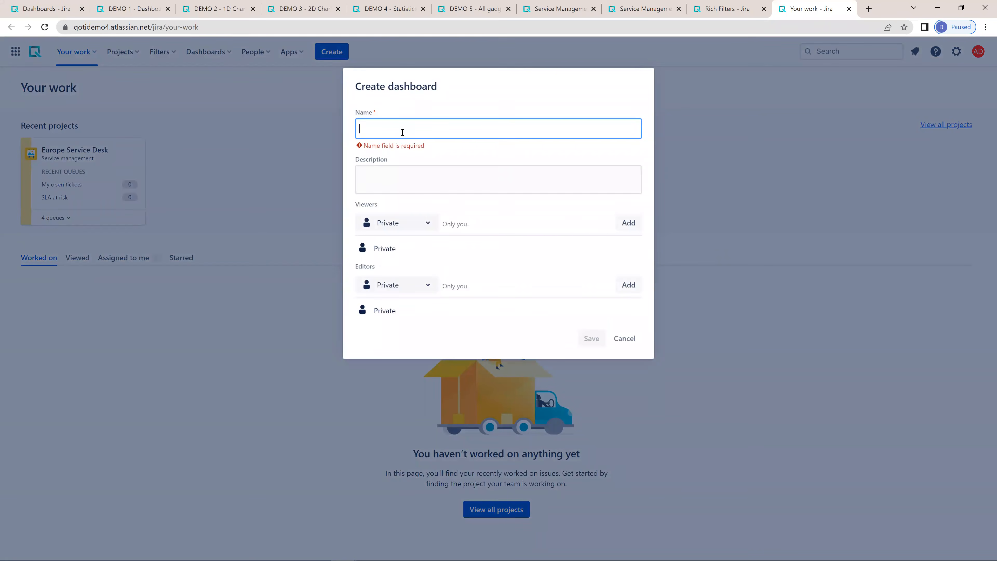
text(Dem)
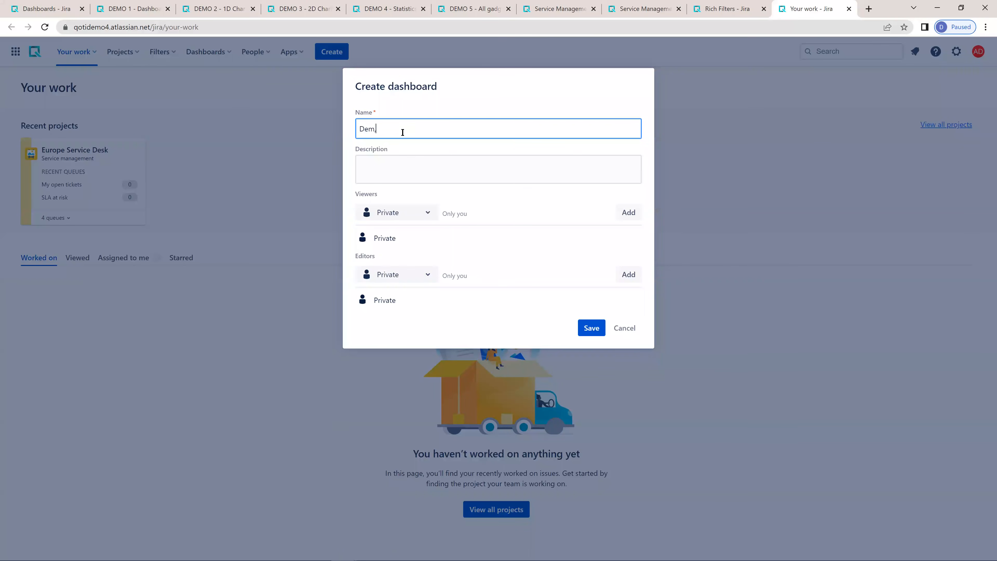
text(o LA)
key(Return)
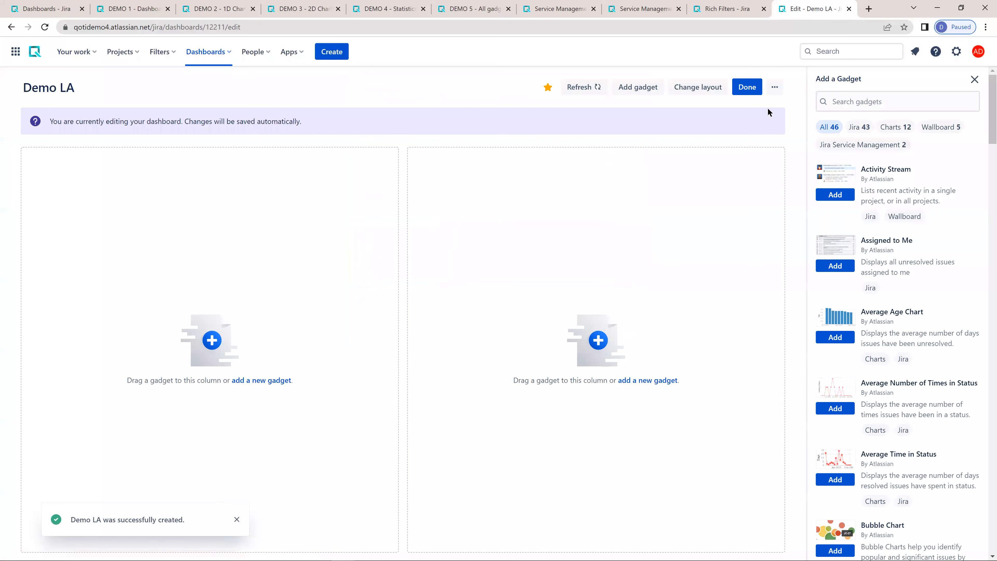
- Search the gadgets for "rich" and add the Rich Filter Controller and Rich Filter Results gadgets to the Demo LA dashboard
click(849, 100)
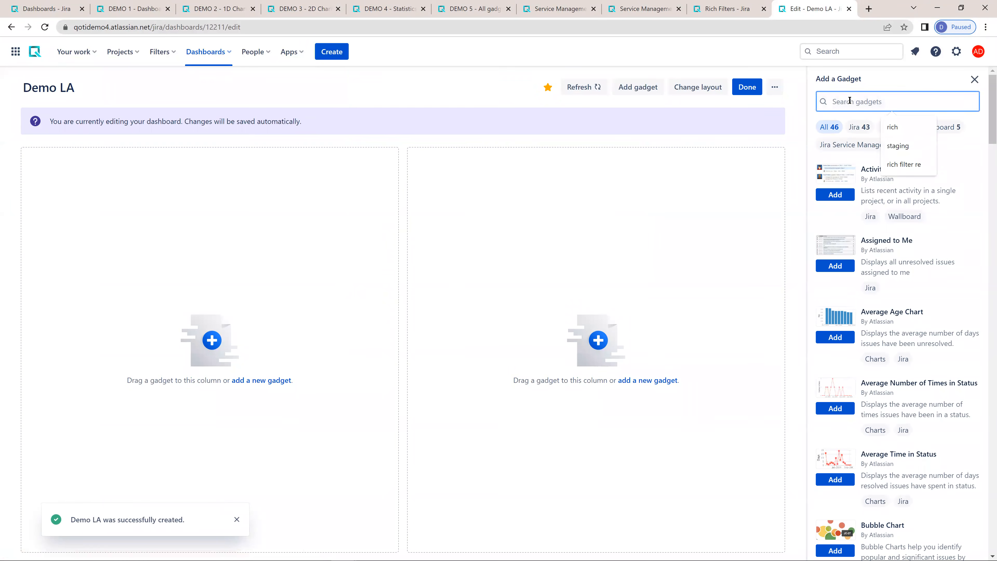
text(rich)
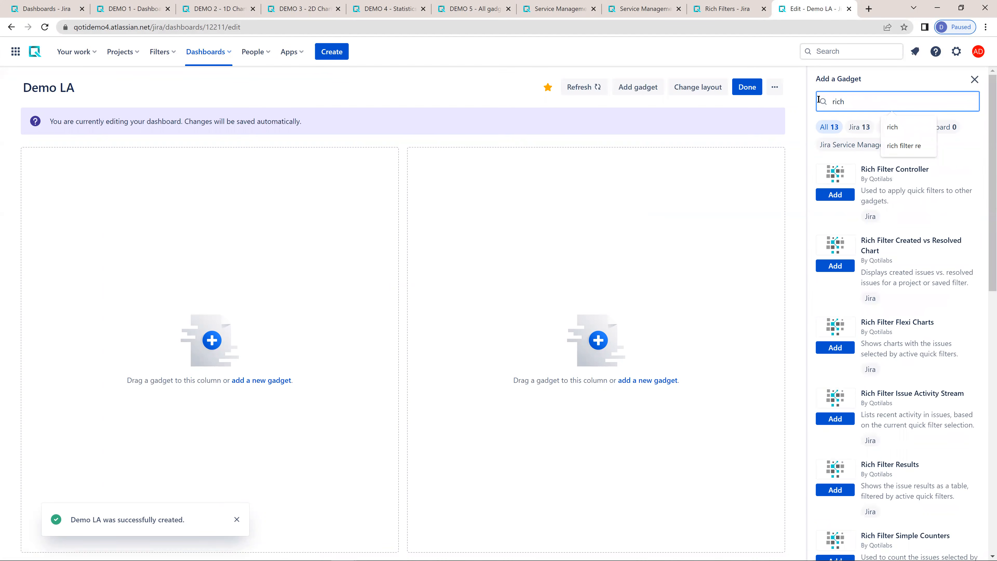
scroll(893, 289, down, 6)
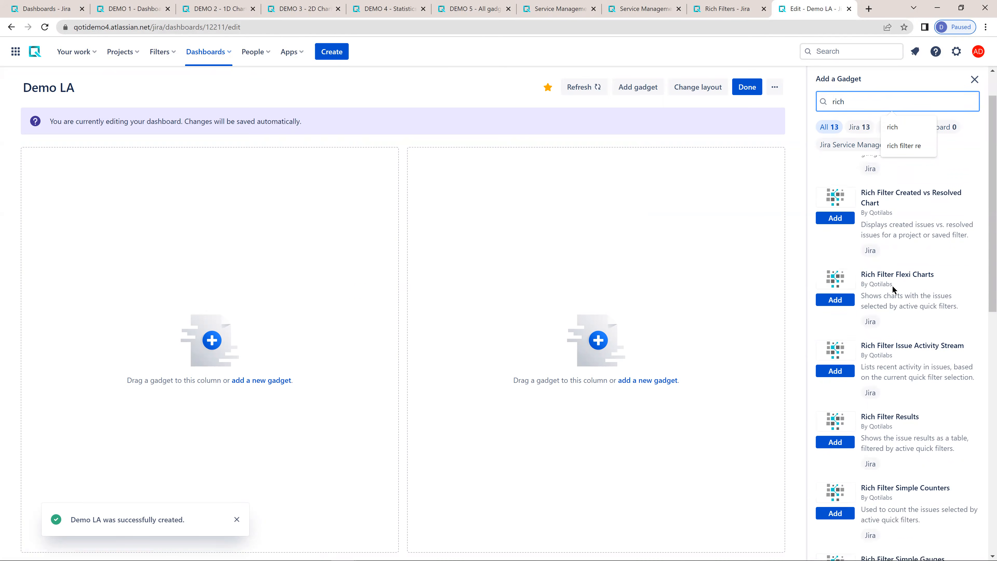
scroll(893, 289, down, 5)
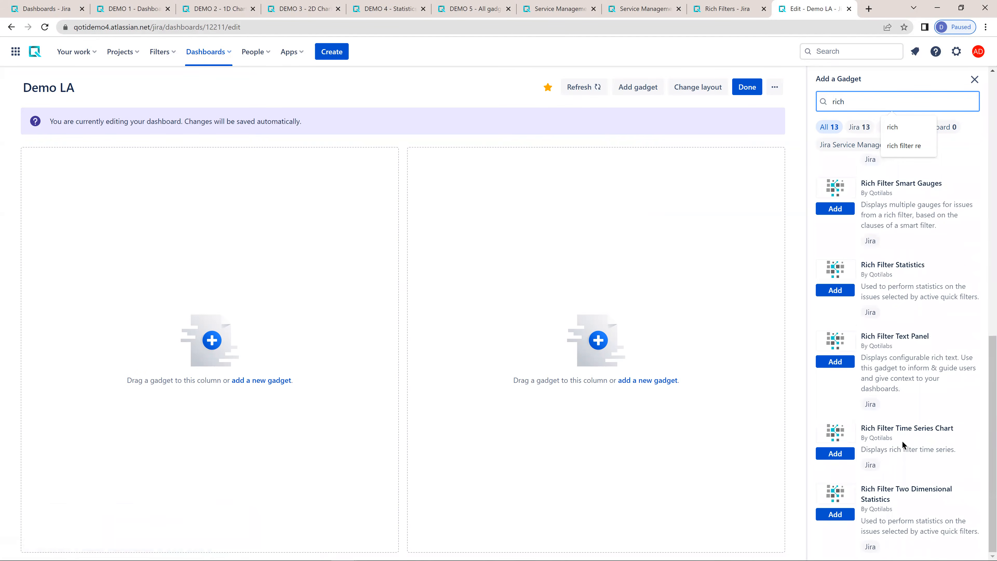
scroll(883, 393, up, 2)
scroll(882, 360, up, 10)
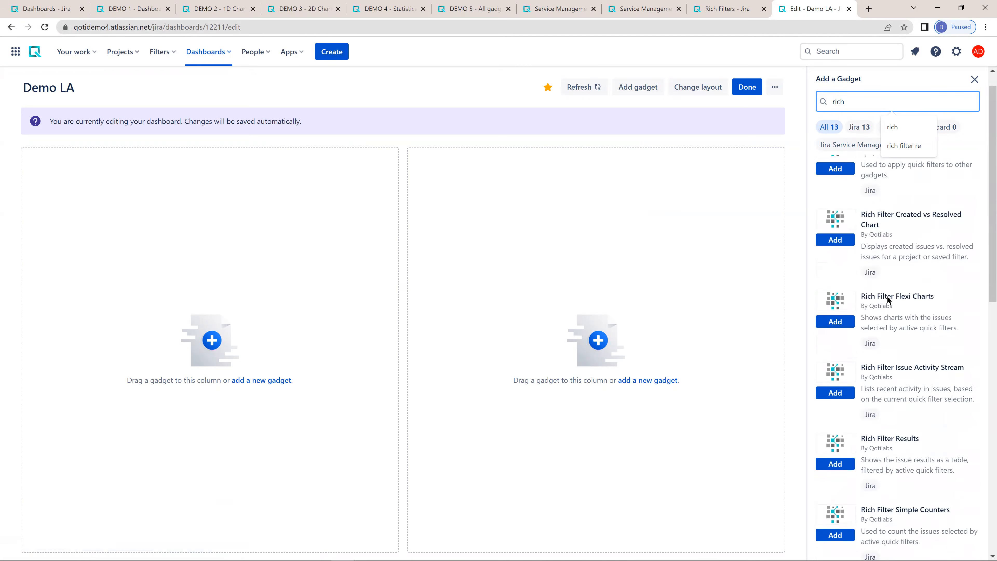
click(422, 86)
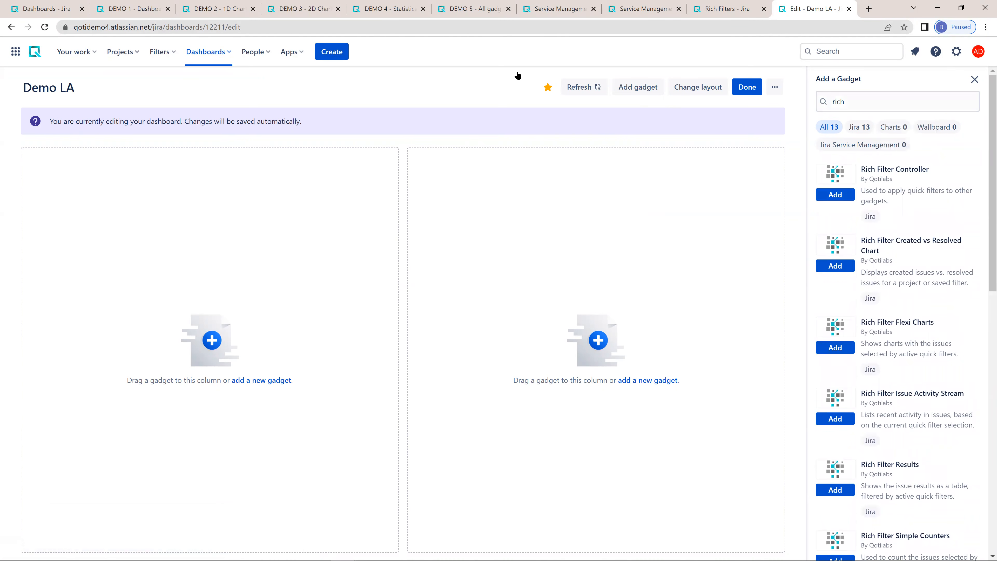
click(836, 195)
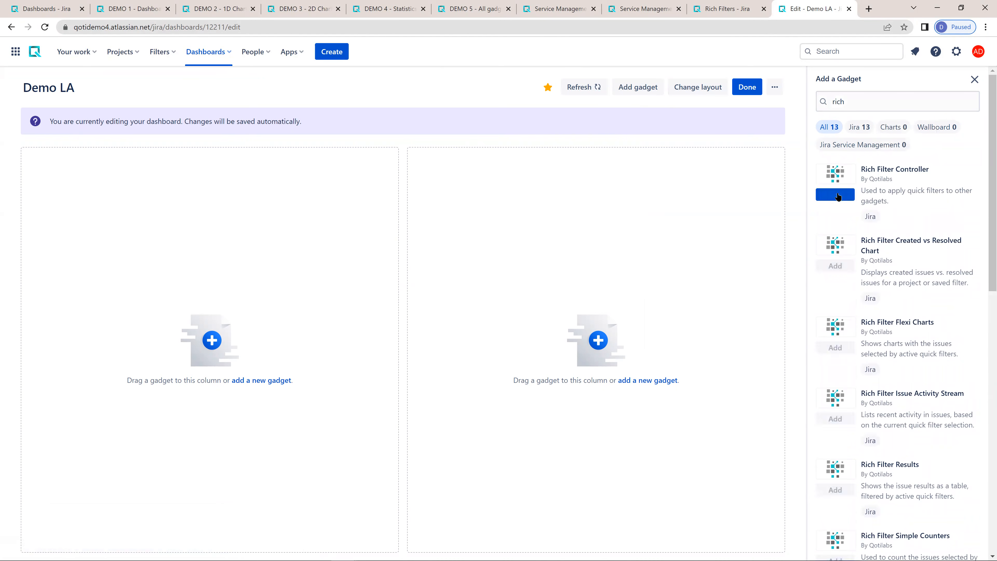
click(839, 493)
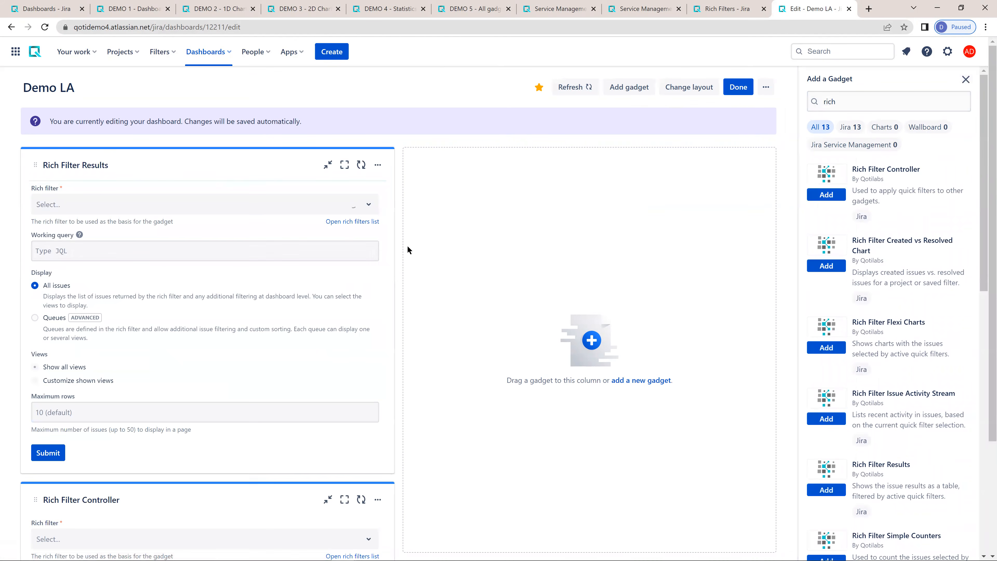
click(966, 79)
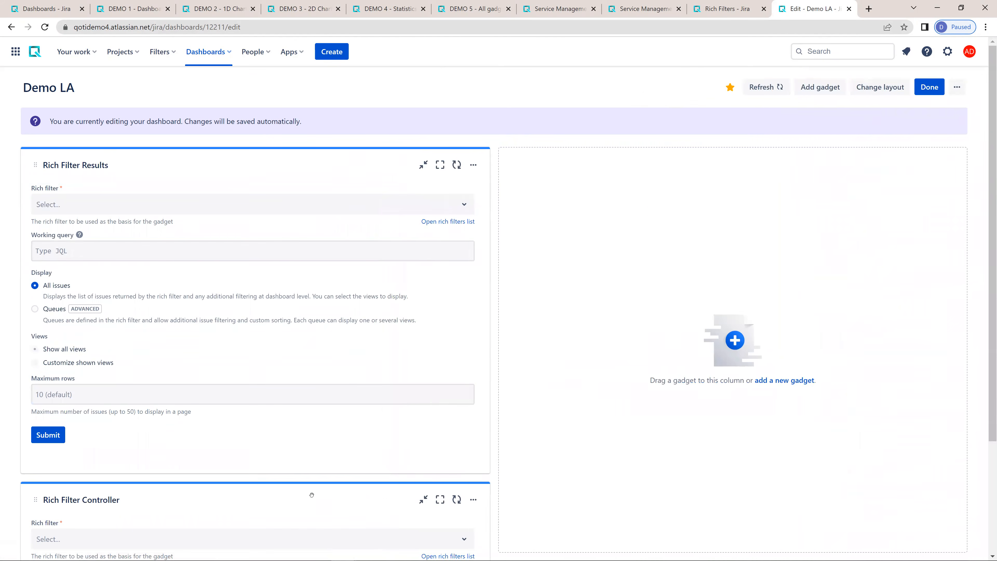
- Move the Rich Filter Controller gadget into the second column and switch the dashboard to a layout with a wide first and narrow second column
drag(323, 484, 723, 186)
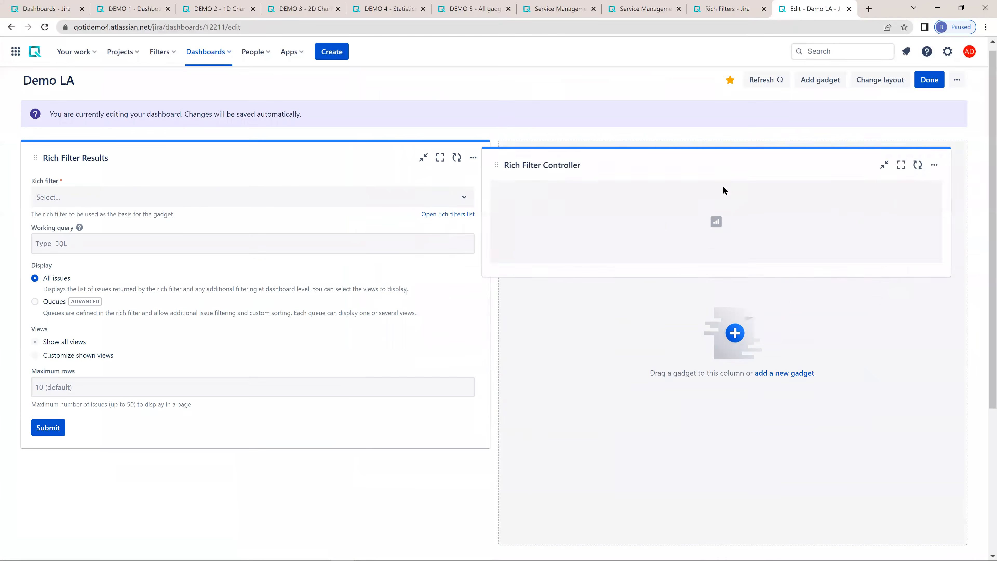
click(889, 88)
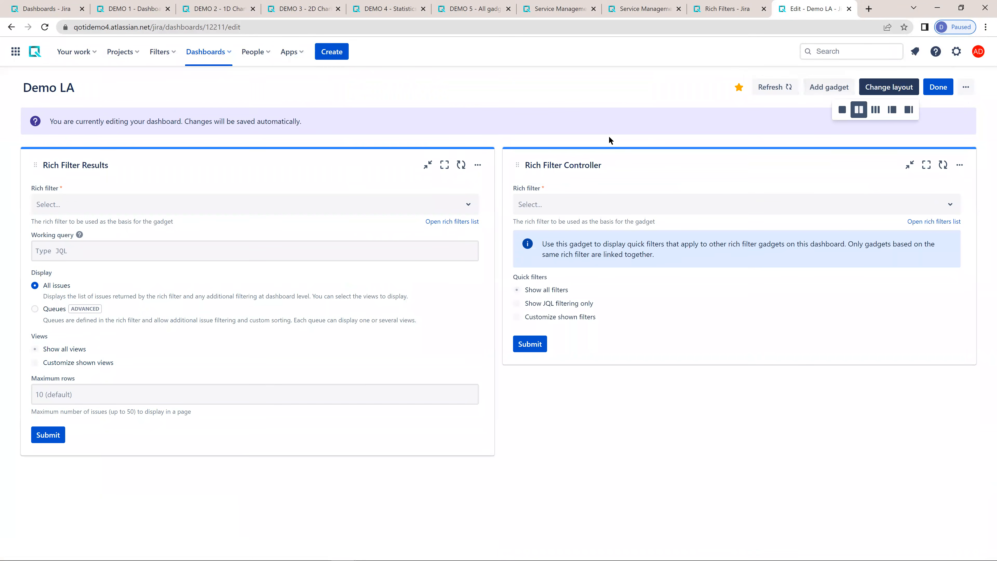
click(909, 110)
- Set Demo LA as the rich filter of both the Rich Filter Controller and Rich Filter Results gadgets and submit their settings
click(726, 201)
click(726, 199)
click(727, 199)
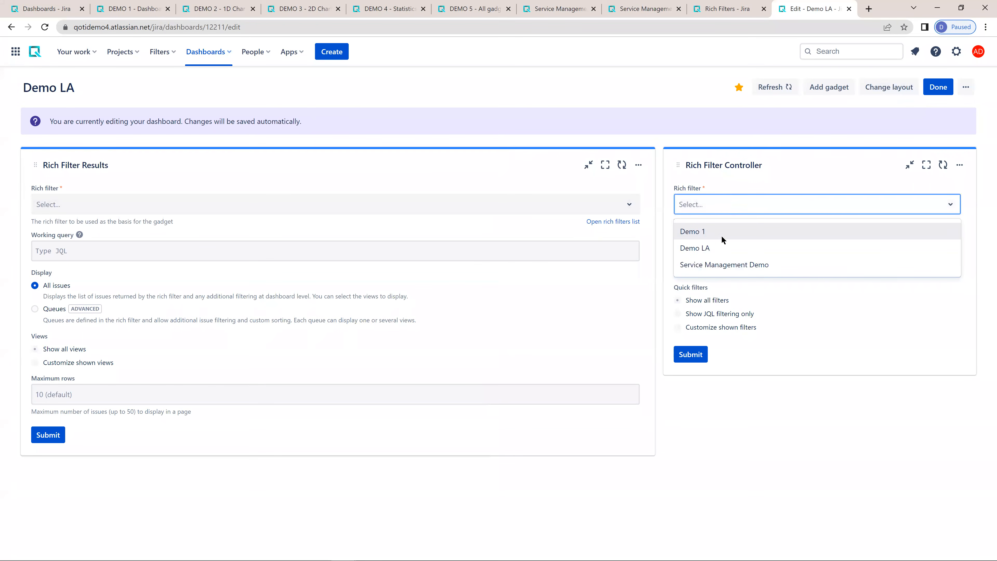
click(707, 247)
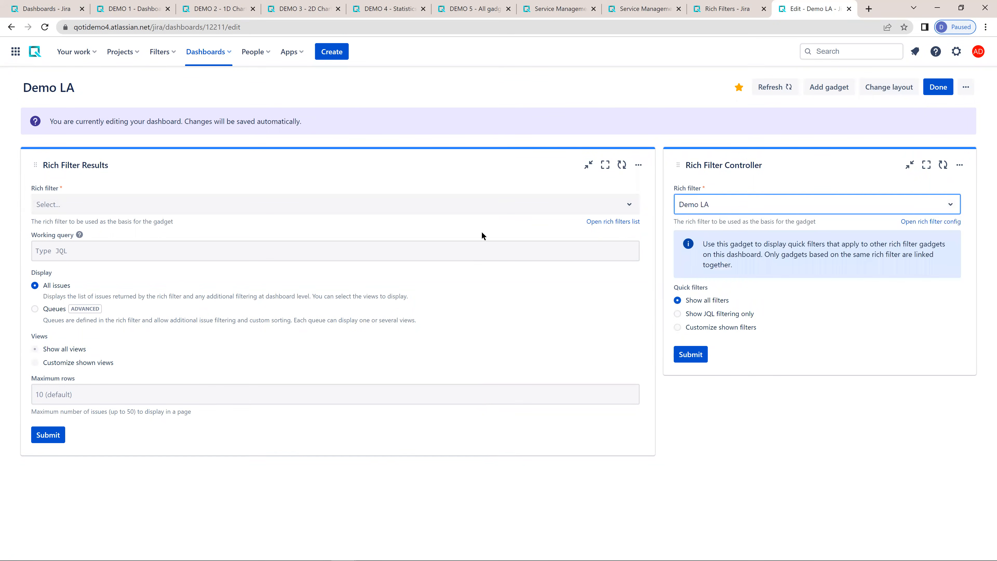
click(66, 204)
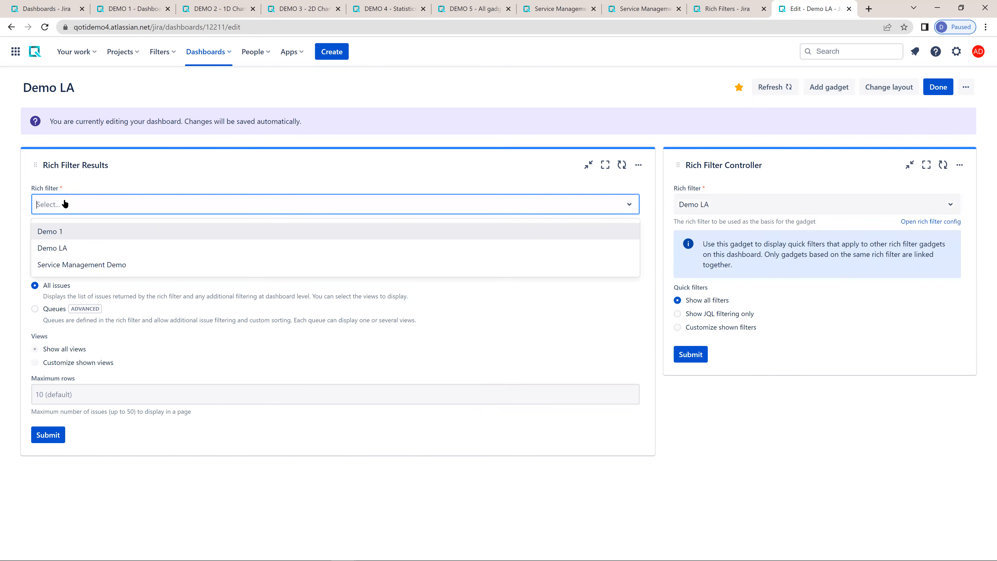
click(57, 246)
click(694, 355)
click(47, 424)
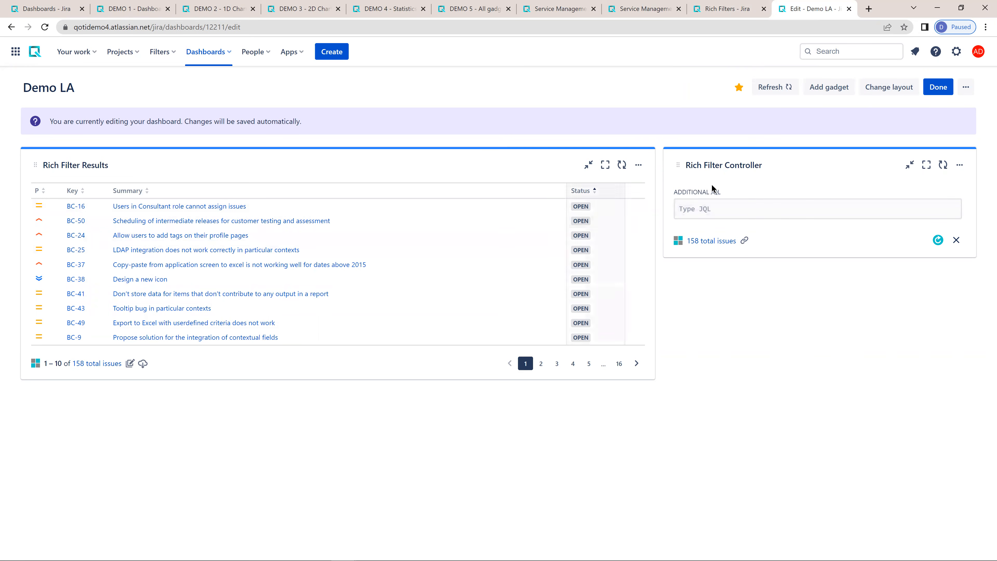
- Apply the additional JQL "priority = Highest" in the Rich Filter Controller and clear it again
click(708, 209)
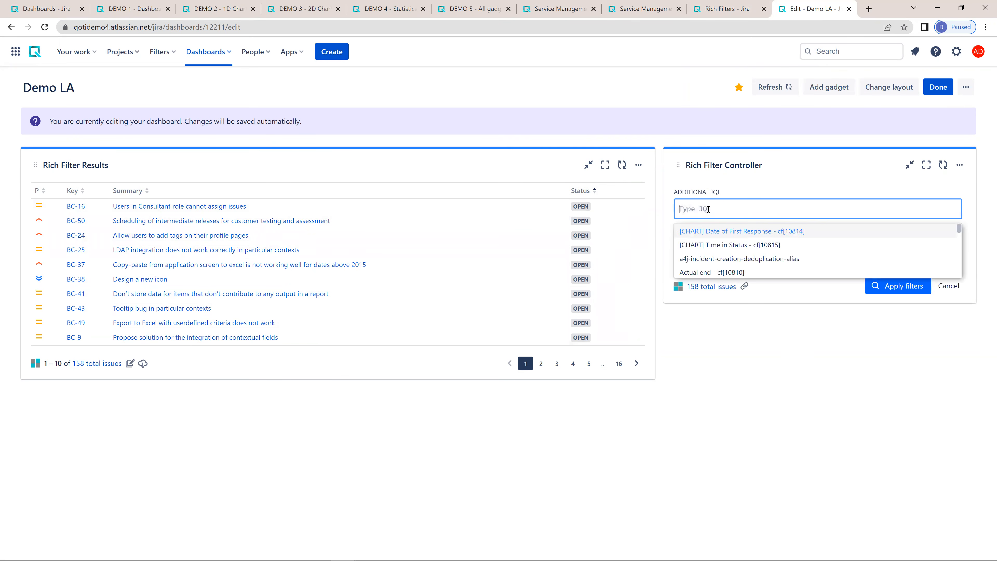
text(pri)
key(Return)
text(= hi)
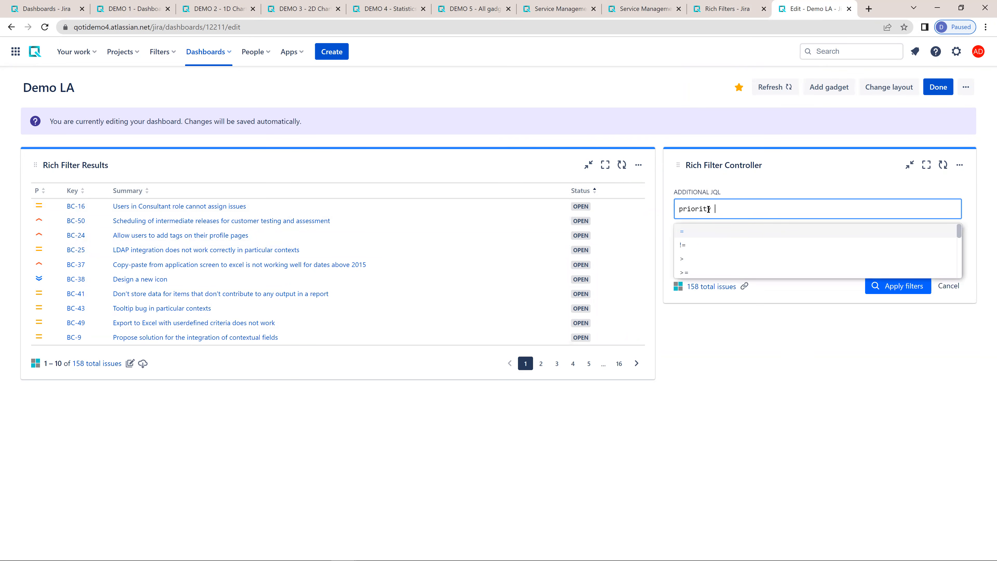
key(Down)
key(Return)
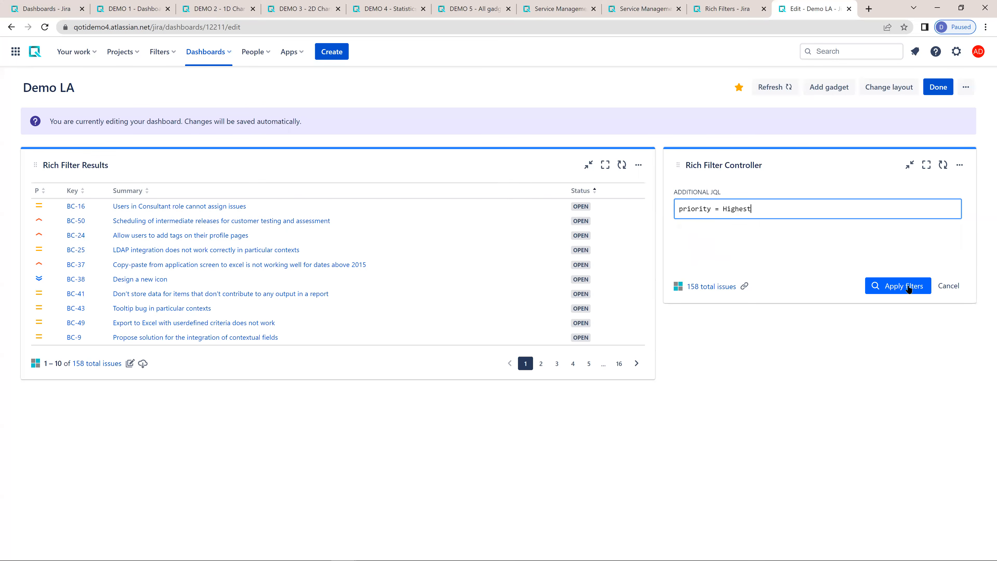
click(897, 285)
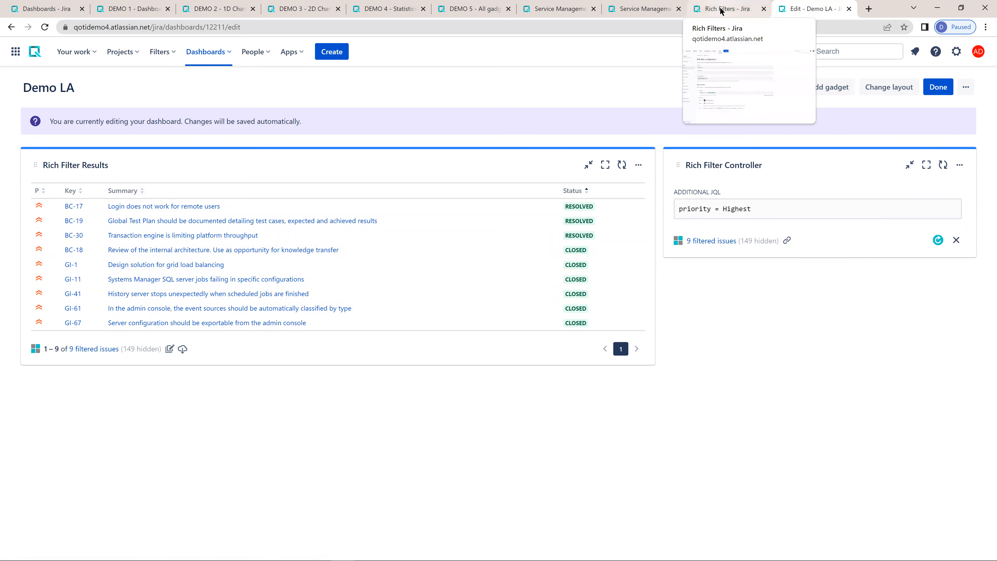
click(962, 243)
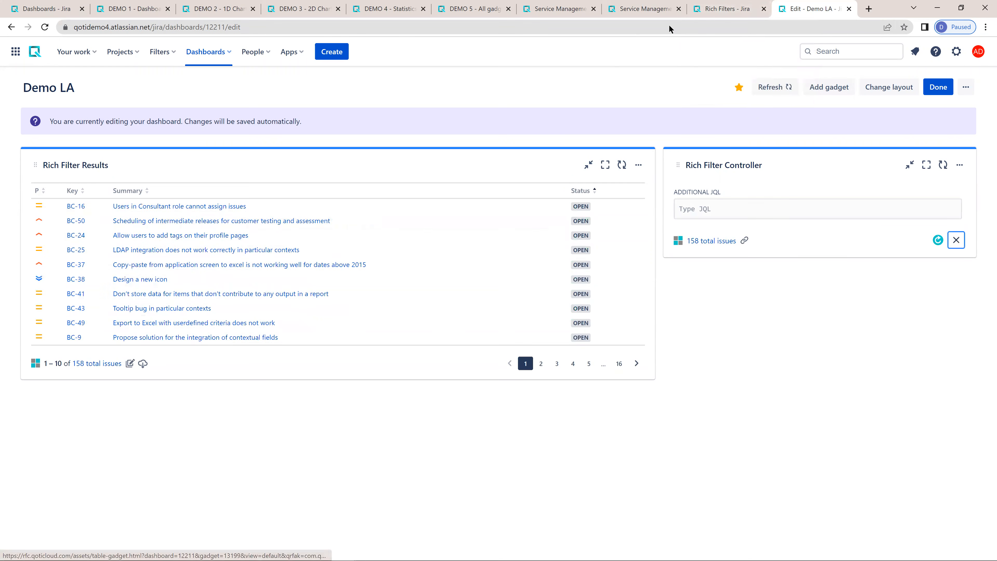
- Start a new static filter named "Top priority" in the Demo LA rich filter configuration
click(730, 8)
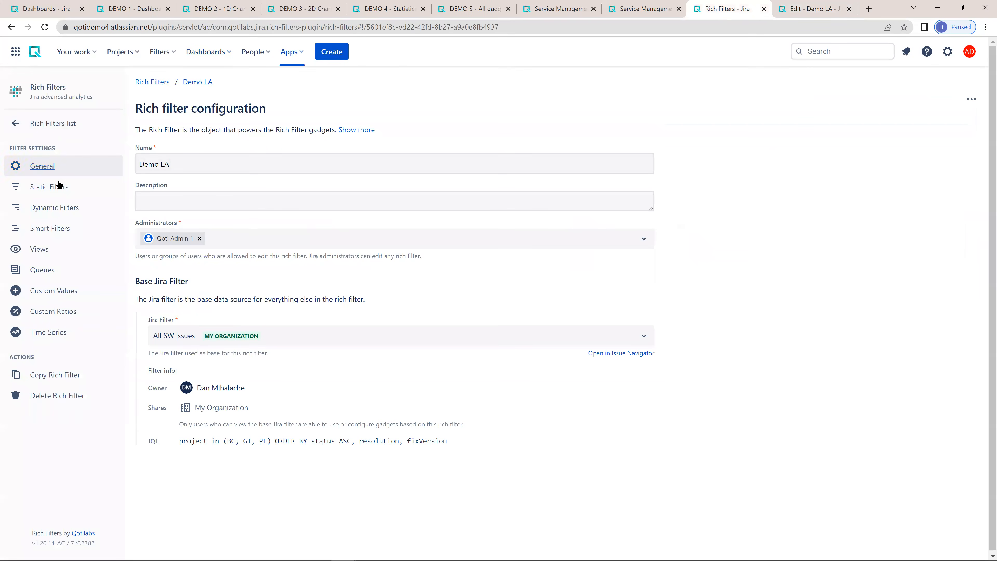
click(59, 187)
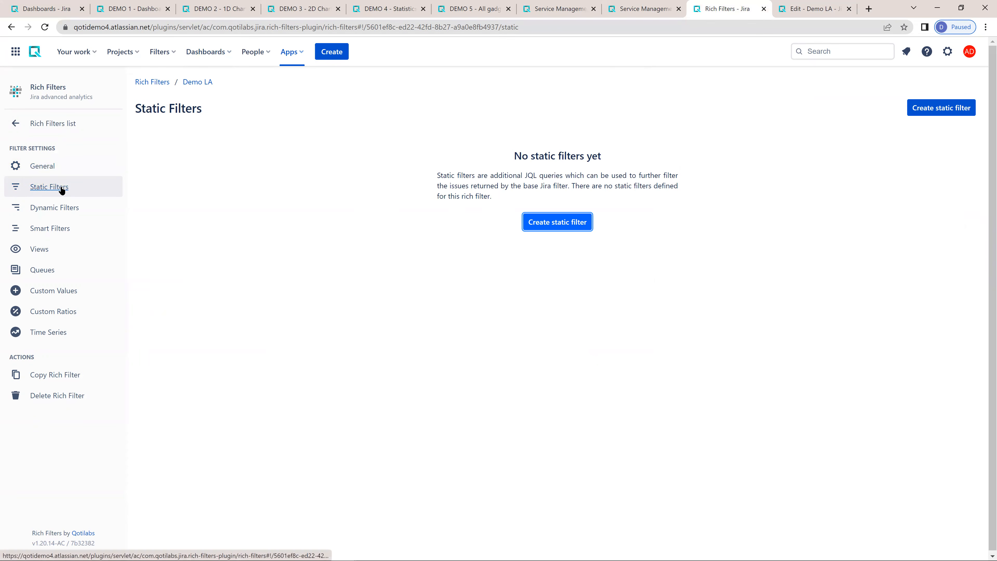
click(576, 222)
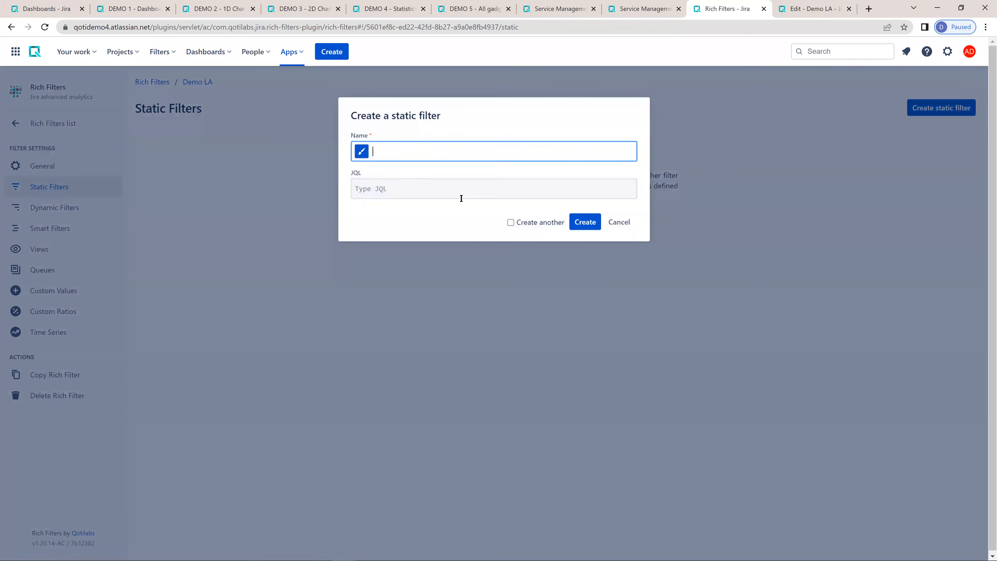
text(Top pri)
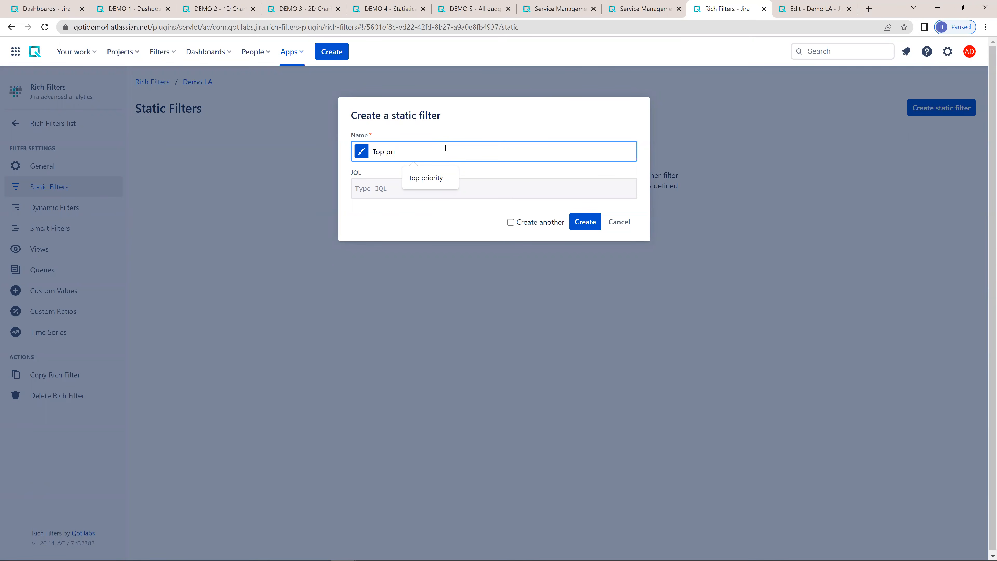
click(445, 177)
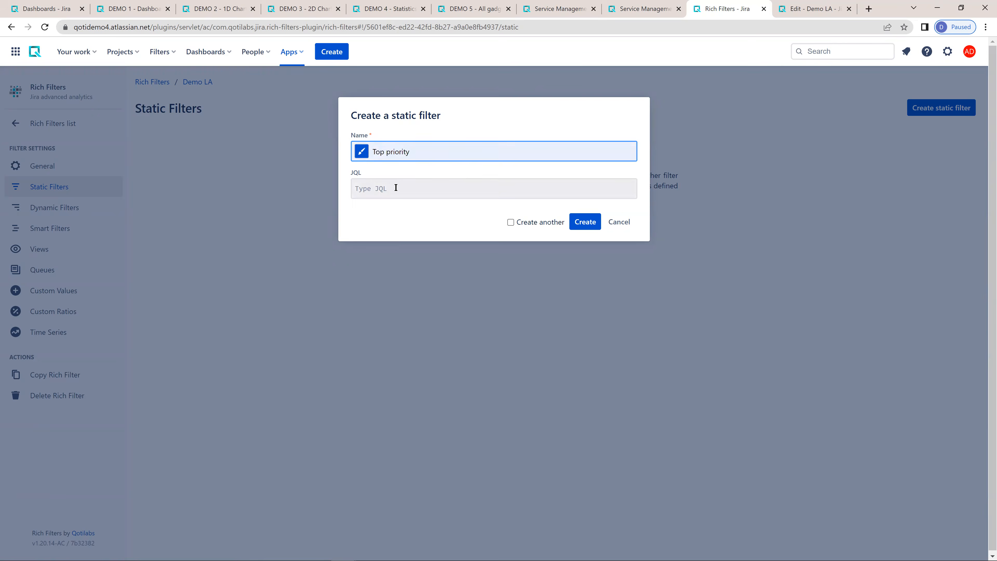
- Set the Top priority filter's JQL to "priority in (Highest, High)" and create it with Create another enabled
click(396, 188)
text(priority in ()
key(Down)
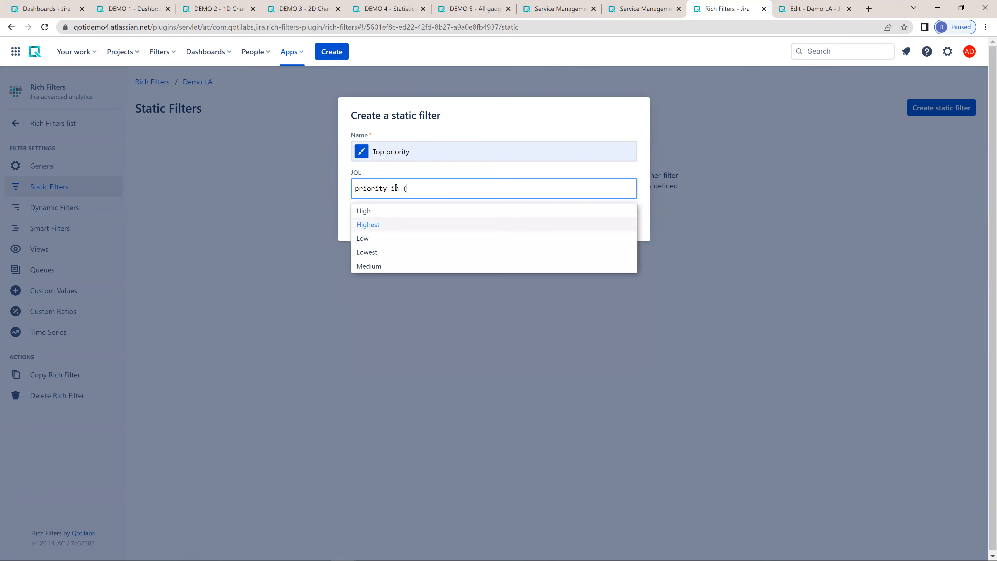
key(Return)
text(, Hi)
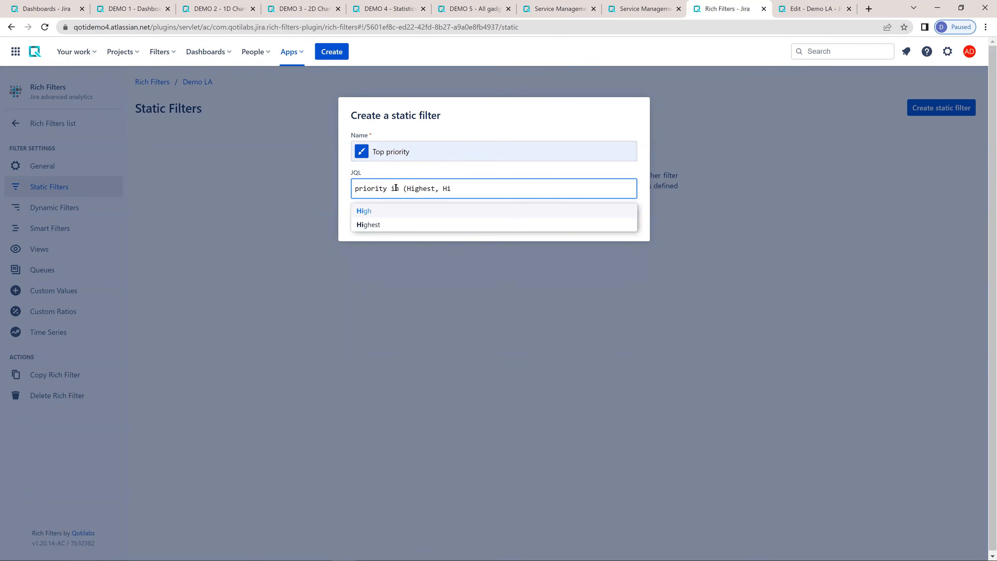
key(Return)
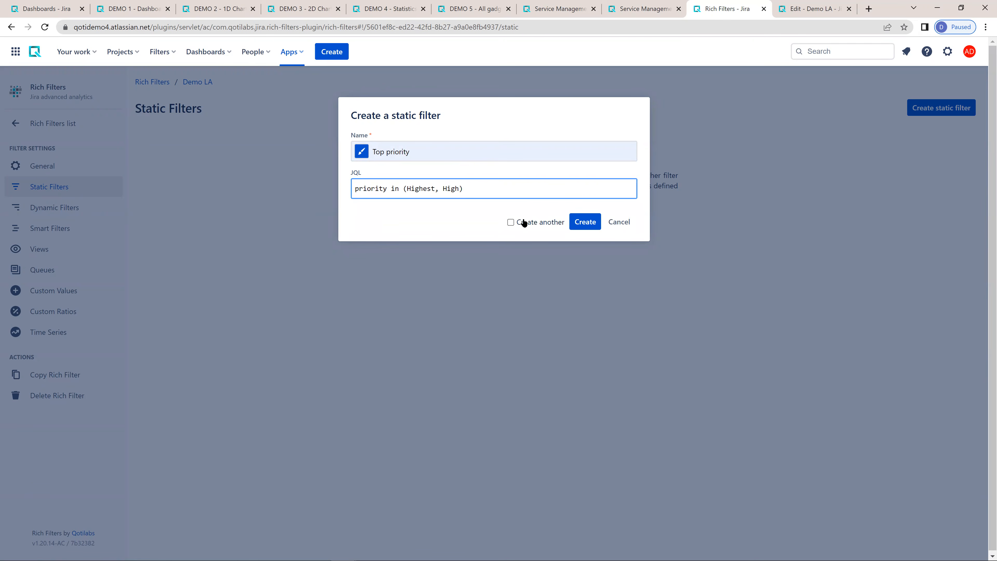
click(511, 222)
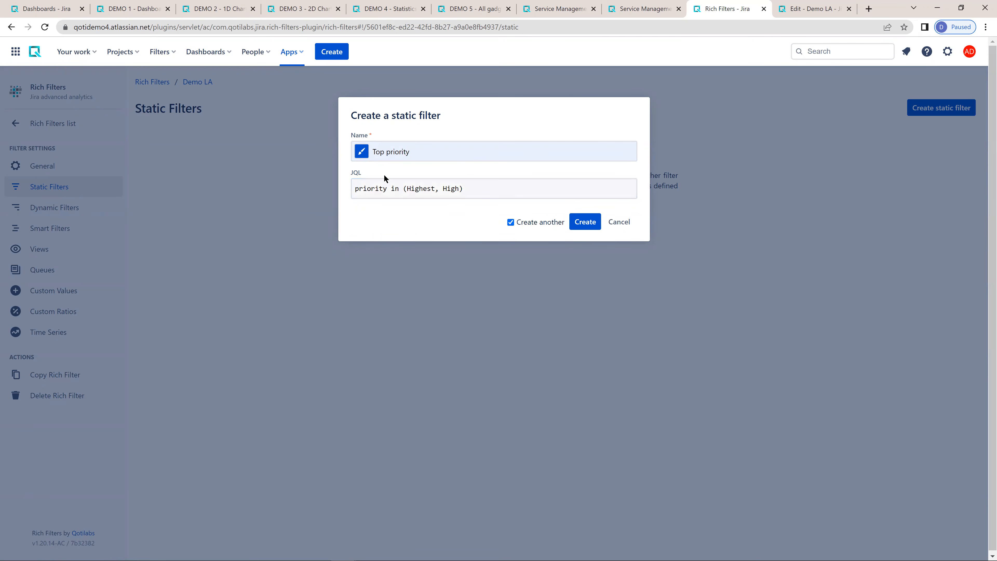
click(587, 222)
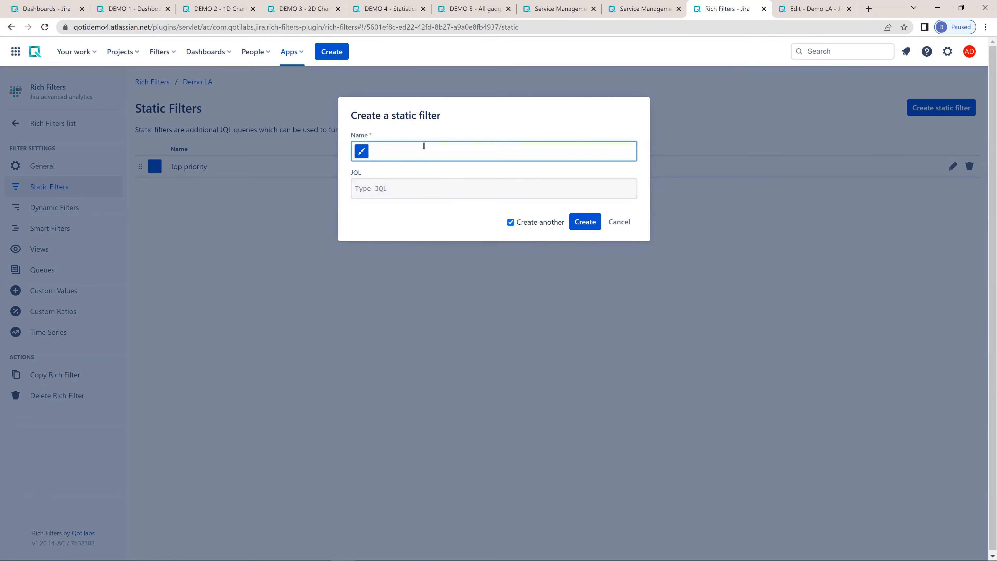
- Create a static filter named "Closed" with the JQL "status = Closed", with Create another turned off
text(Close)
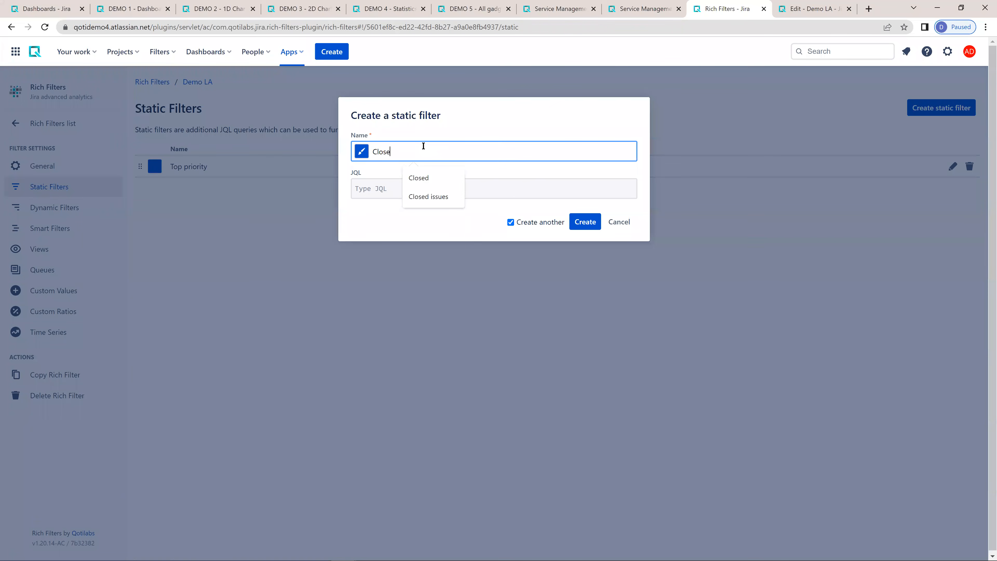
text(d)
key(Tab)
text(sta)
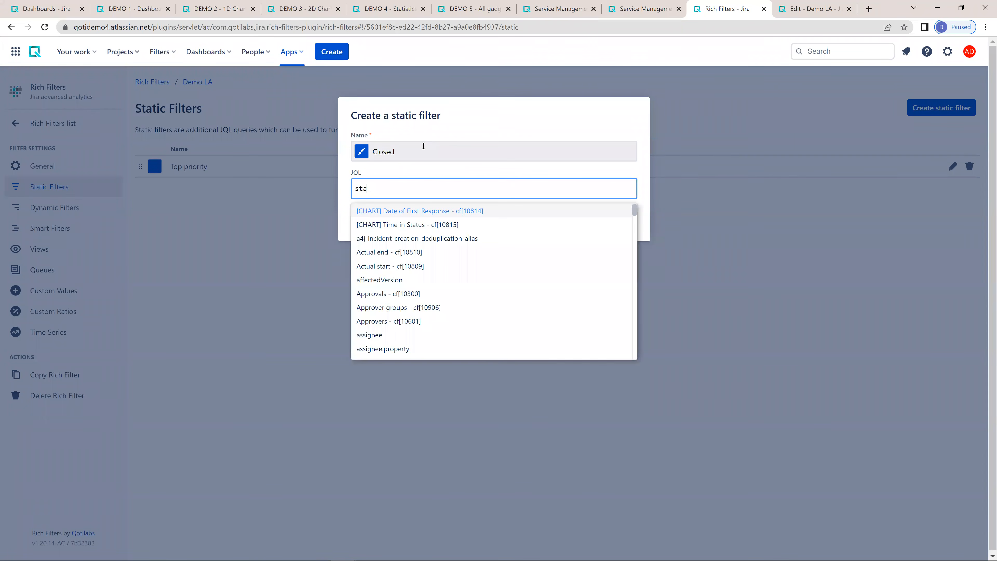
text(tus = Close)
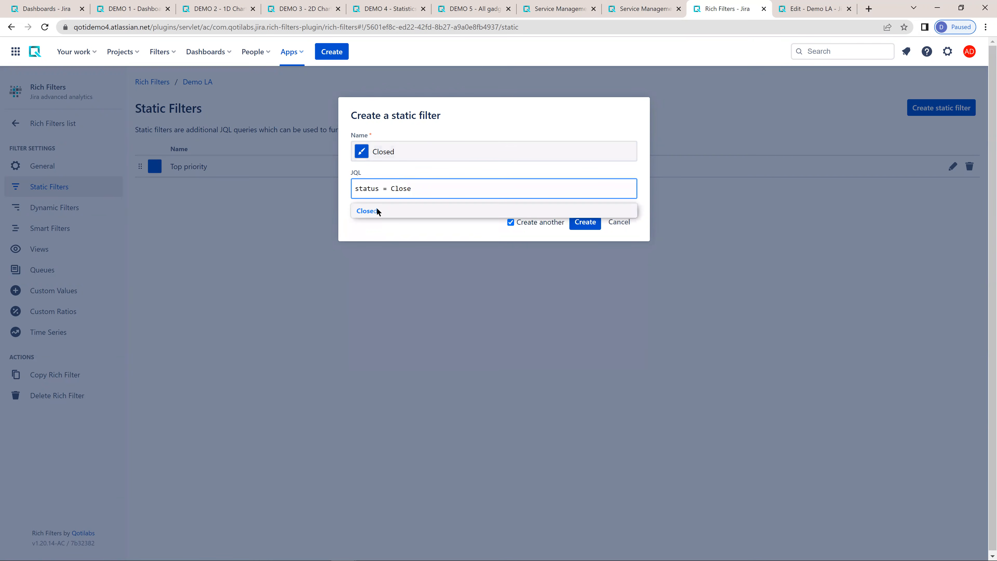
click(376, 210)
click(510, 222)
click(585, 222)
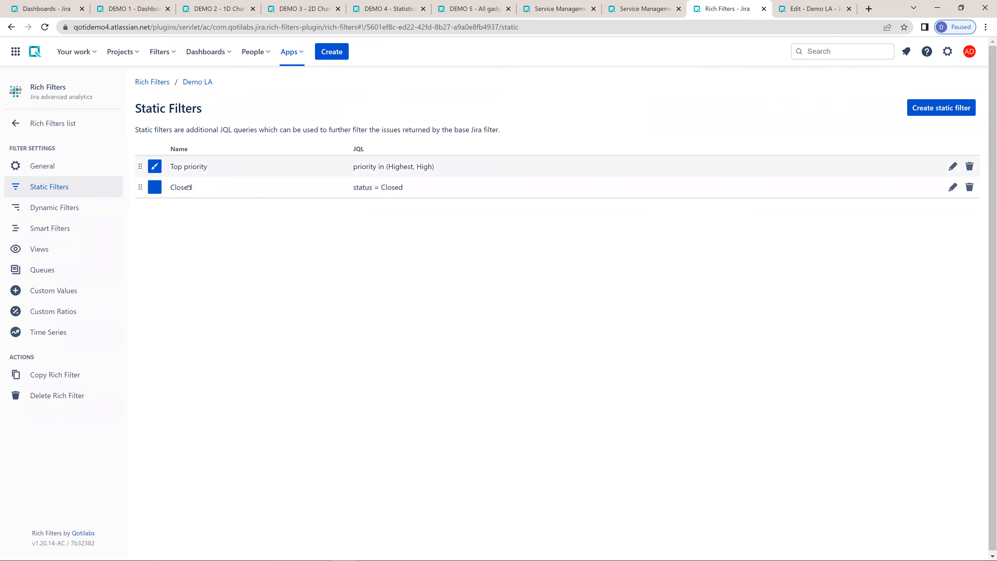
- Refresh the Rich Filter Controller on the Demo LA dashboard and try the Top priority and Closed filters together, clearing them at the end
click(807, 10)
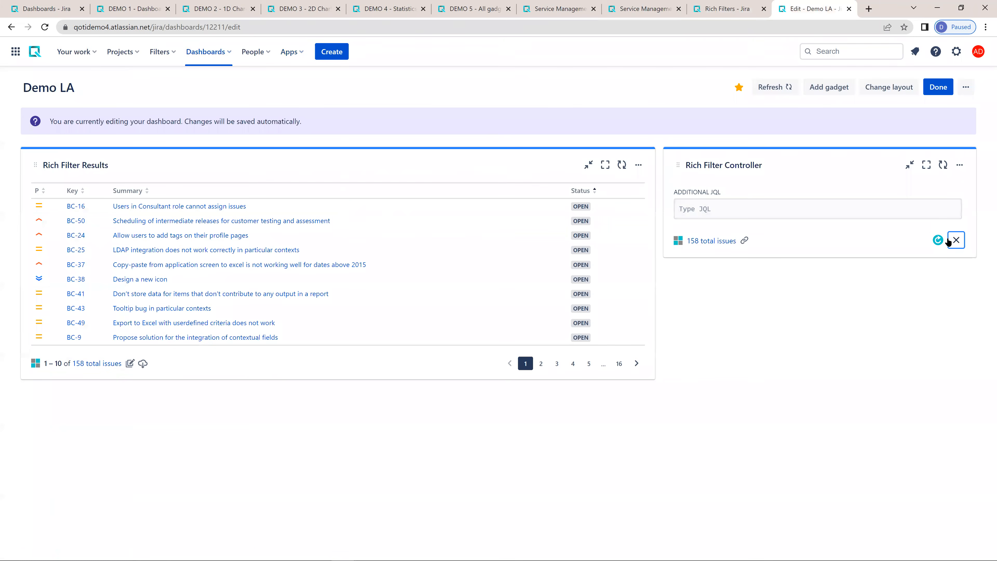
click(938, 239)
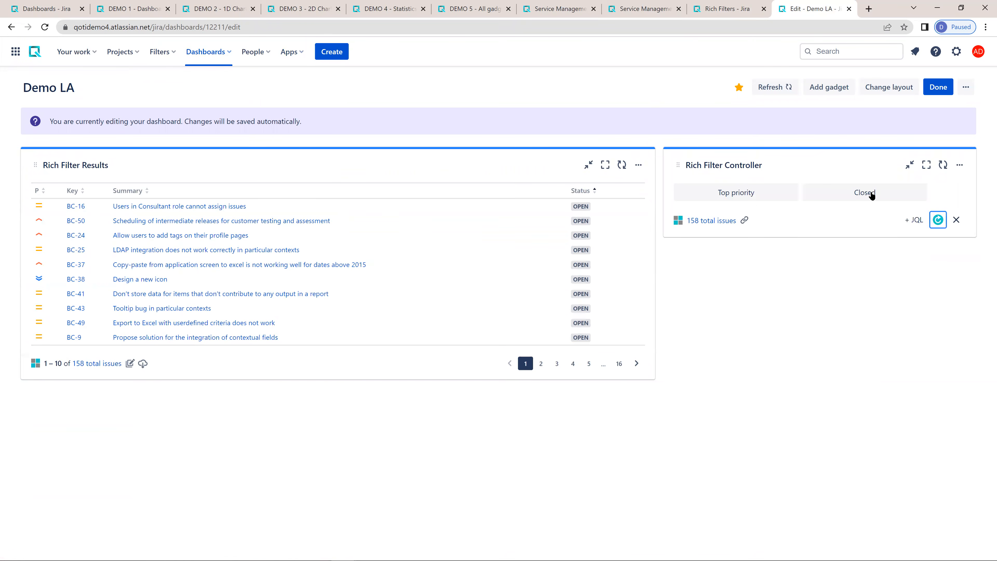
click(703, 197)
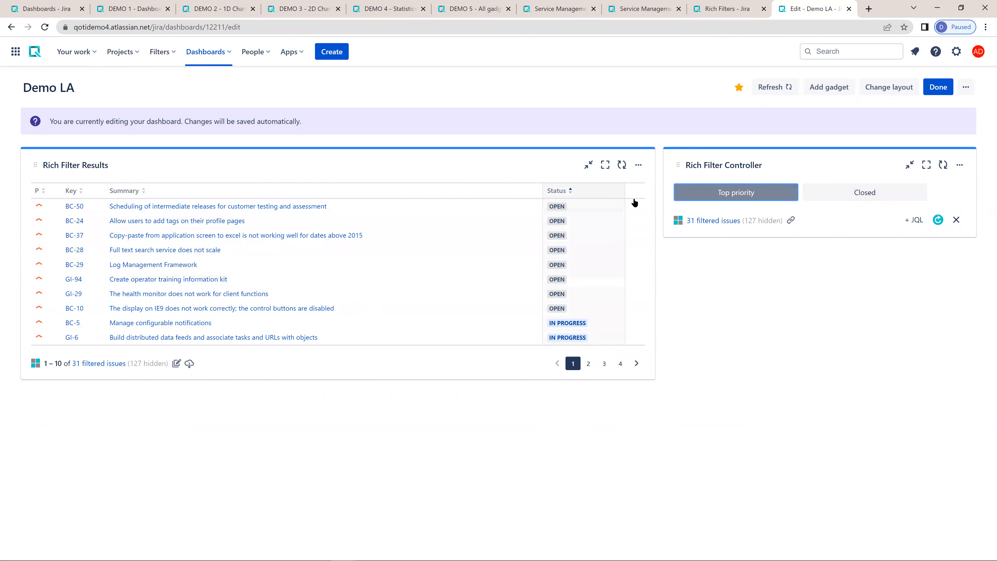
click(872, 192)
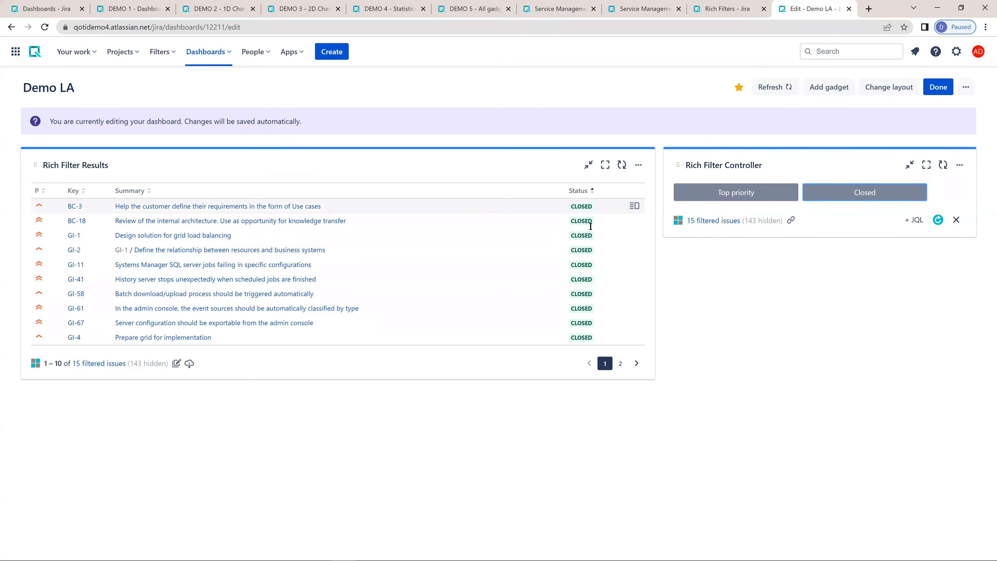
click(950, 221)
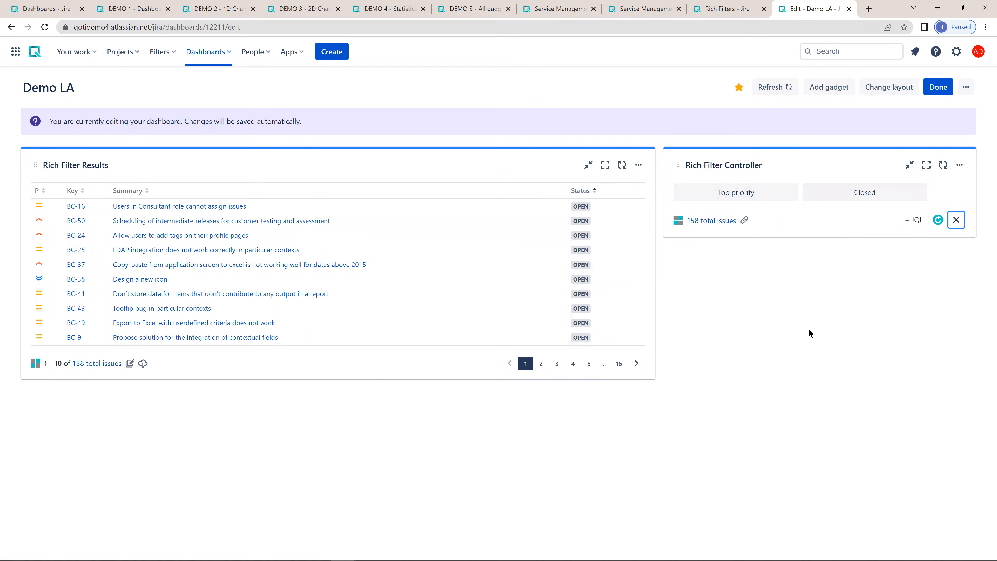
- Search the gadgets for "rich" and add the Rich Filter Simple Counters gadget to the Demo LA dashboard
click(829, 87)
click(852, 106)
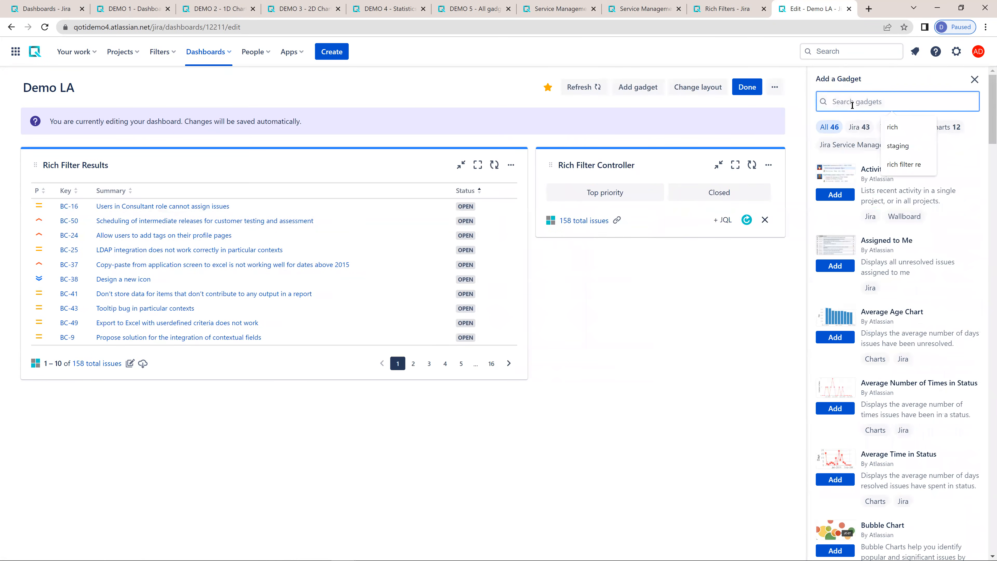
text(rich)
scroll(883, 369, down, 1)
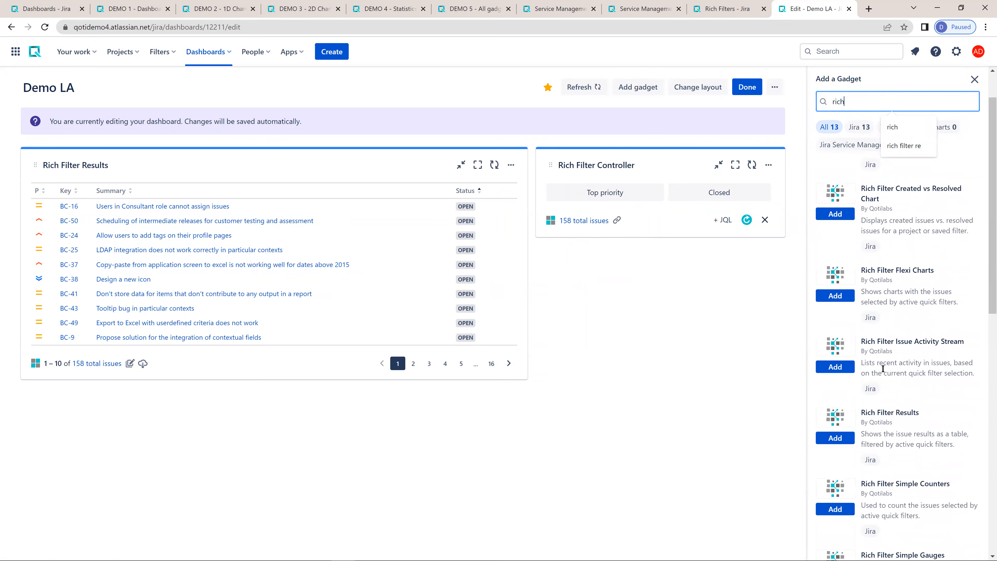
scroll(876, 413, down, 1)
scroll(857, 377, up, 2)
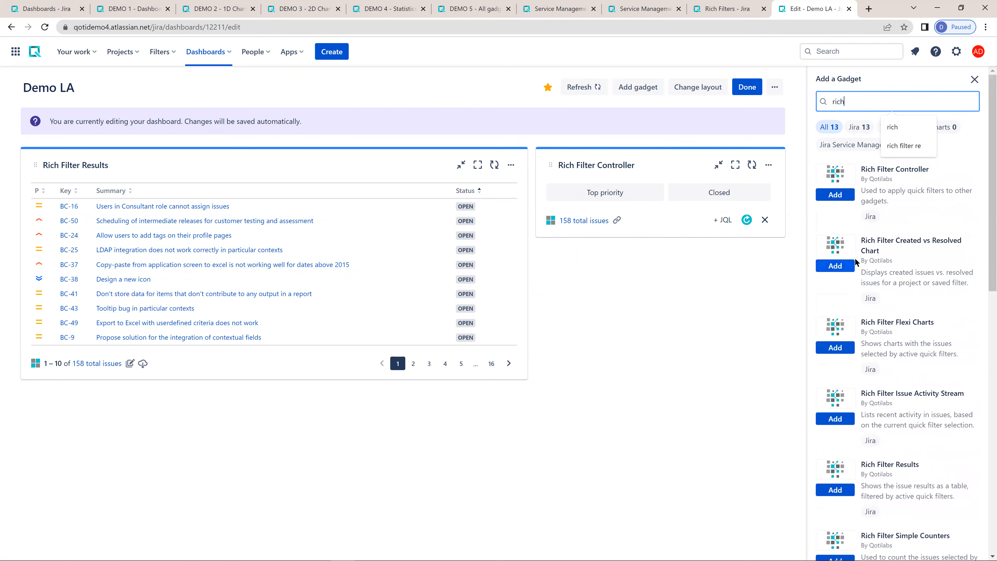
scroll(840, 312, down, 3)
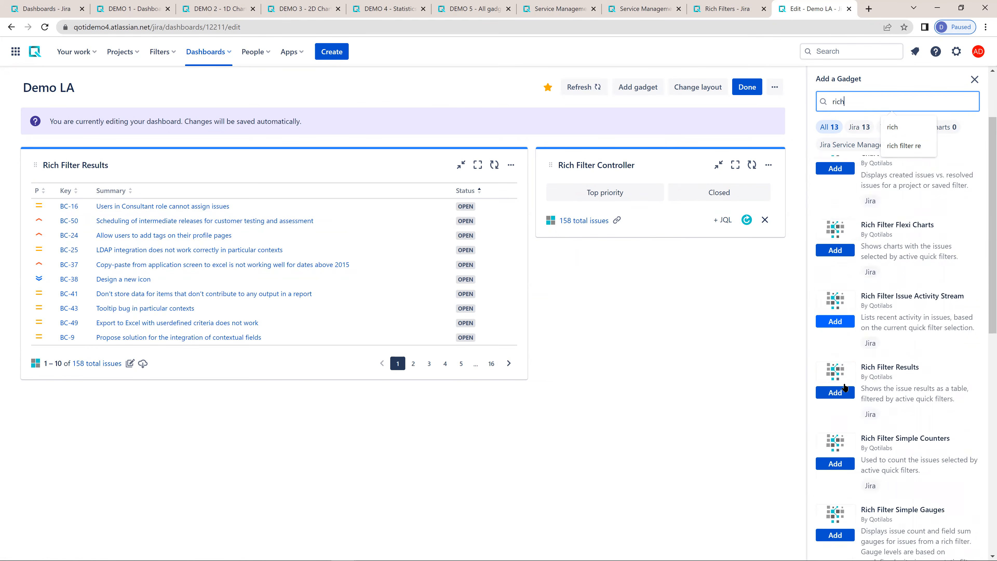
click(839, 408)
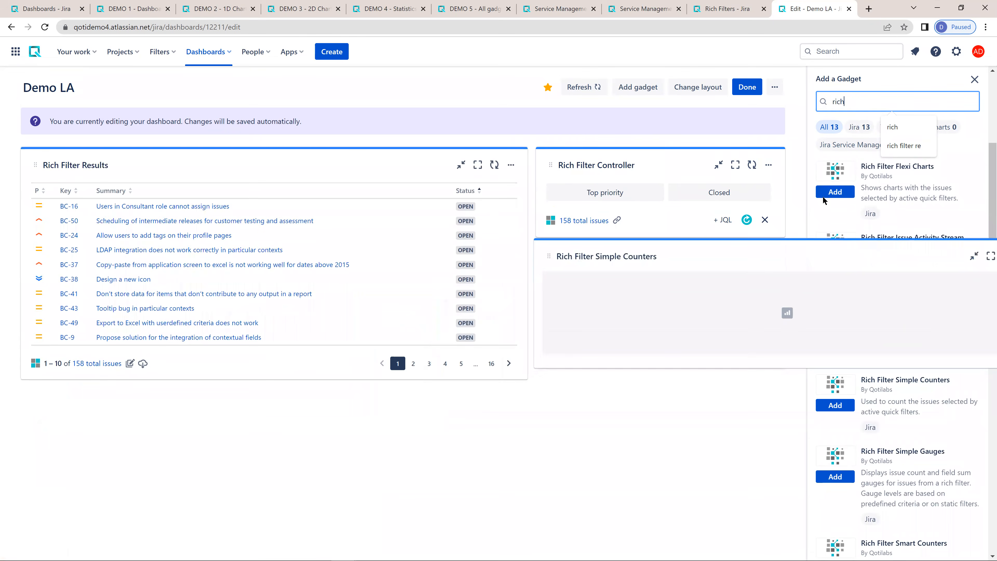
click(975, 80)
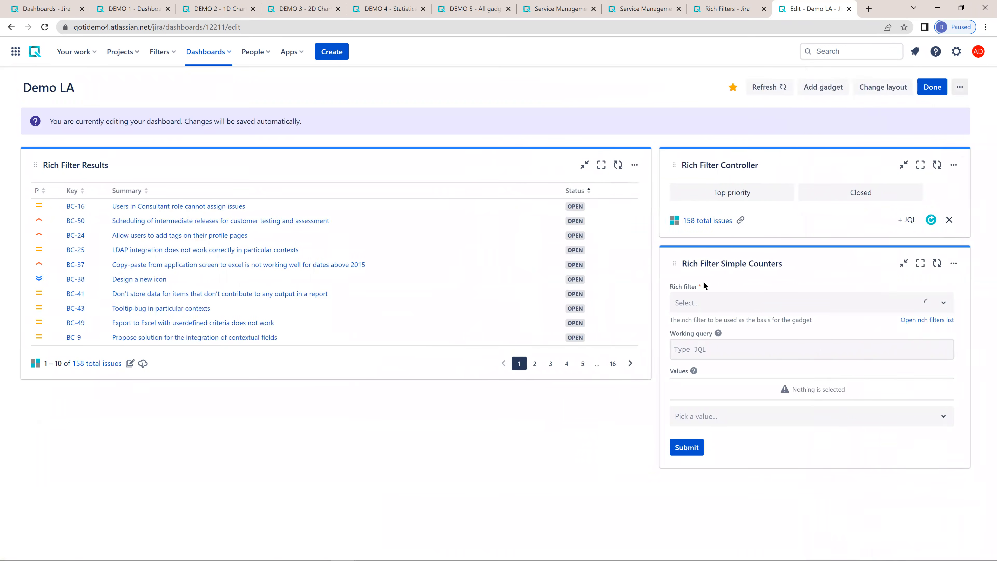
- Configure the Rich Filter Simple Counters gadget with the Demo LA rich filter and the values Issue Count, Story Points and Time Spent
click(701, 303)
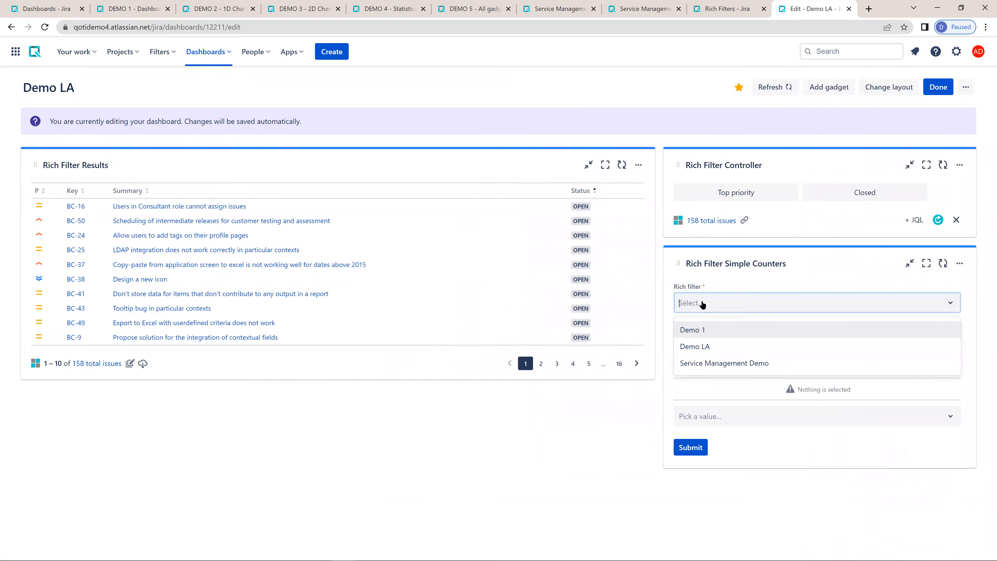
click(701, 347)
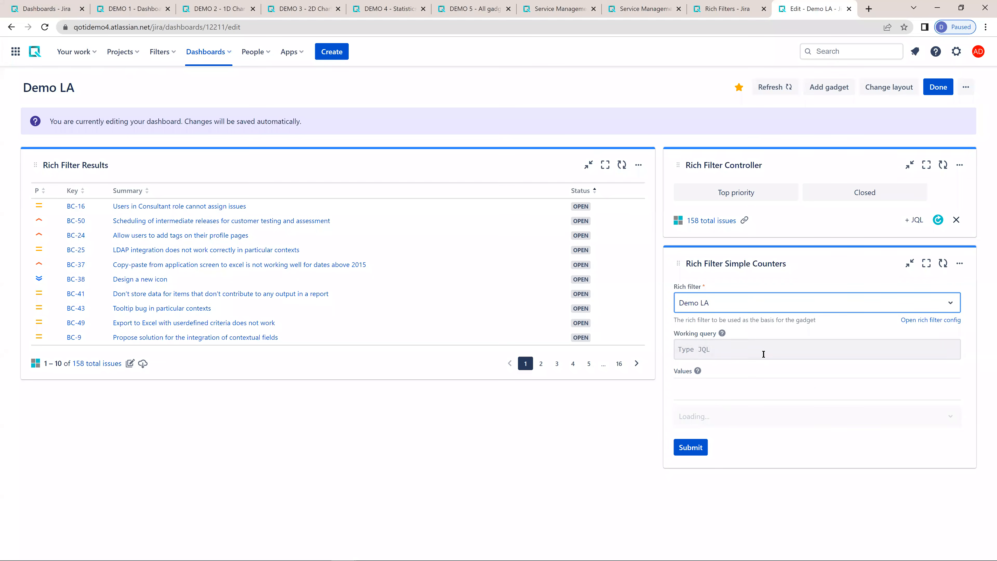
click(795, 417)
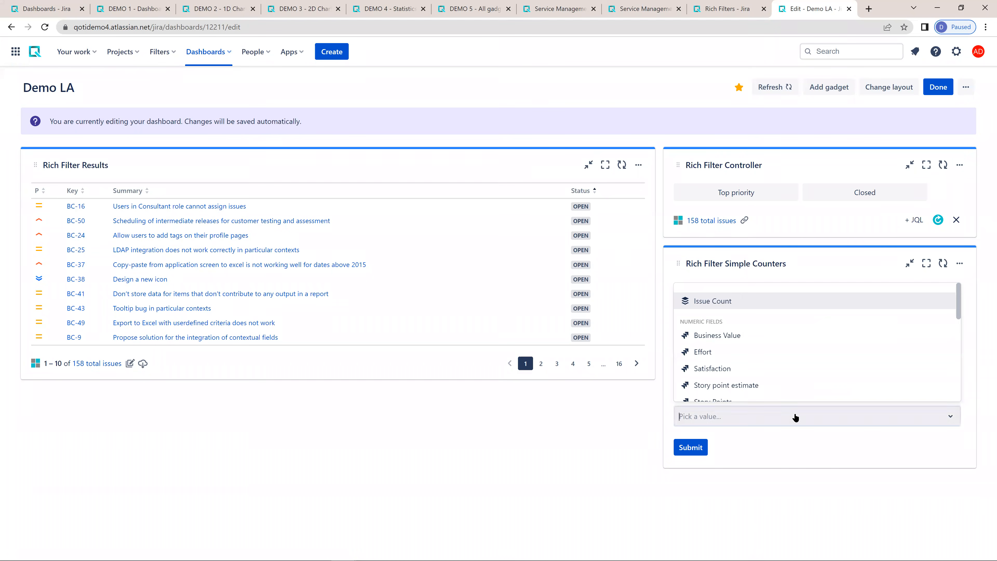
click(714, 301)
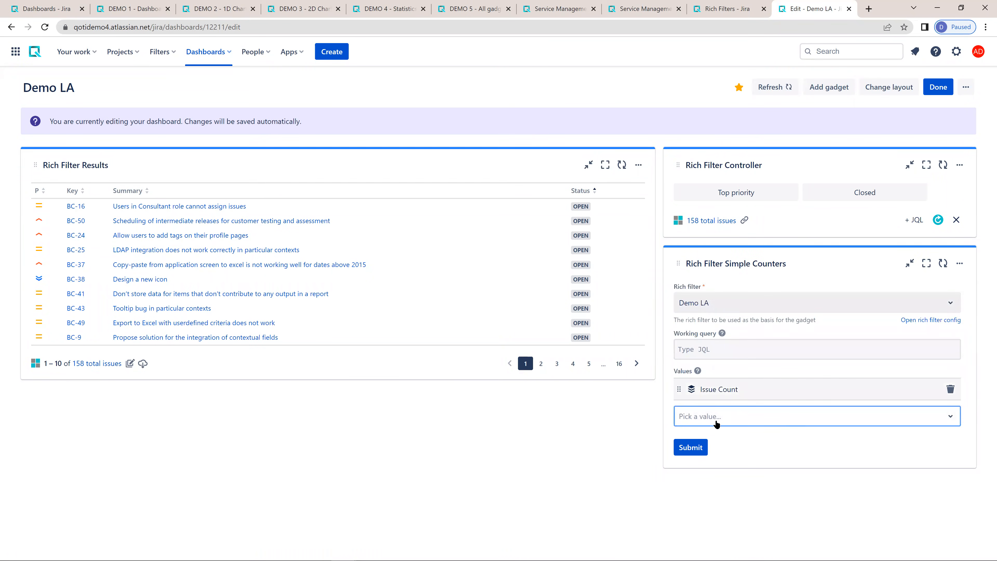
click(750, 417)
text(sto)
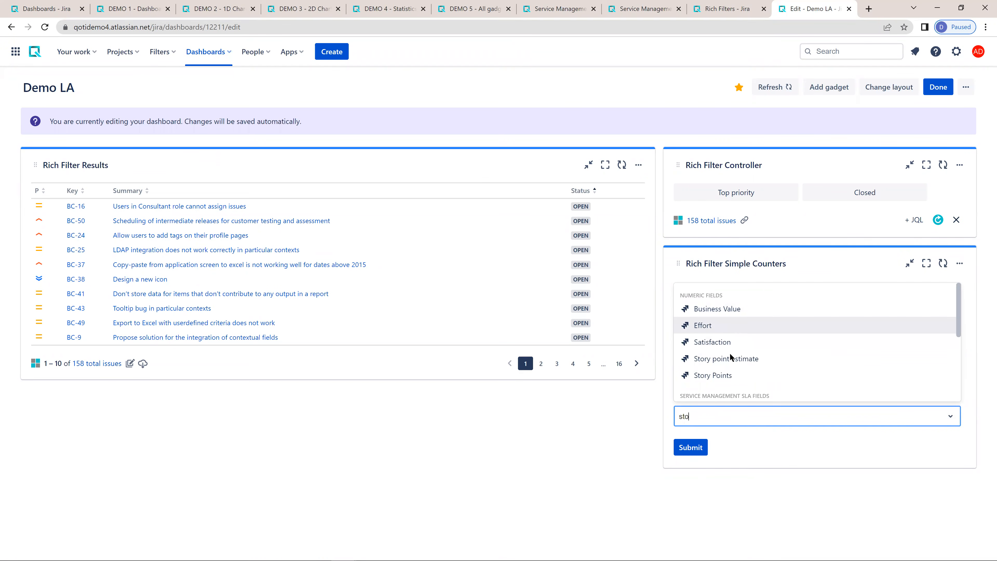
click(731, 374)
click(733, 437)
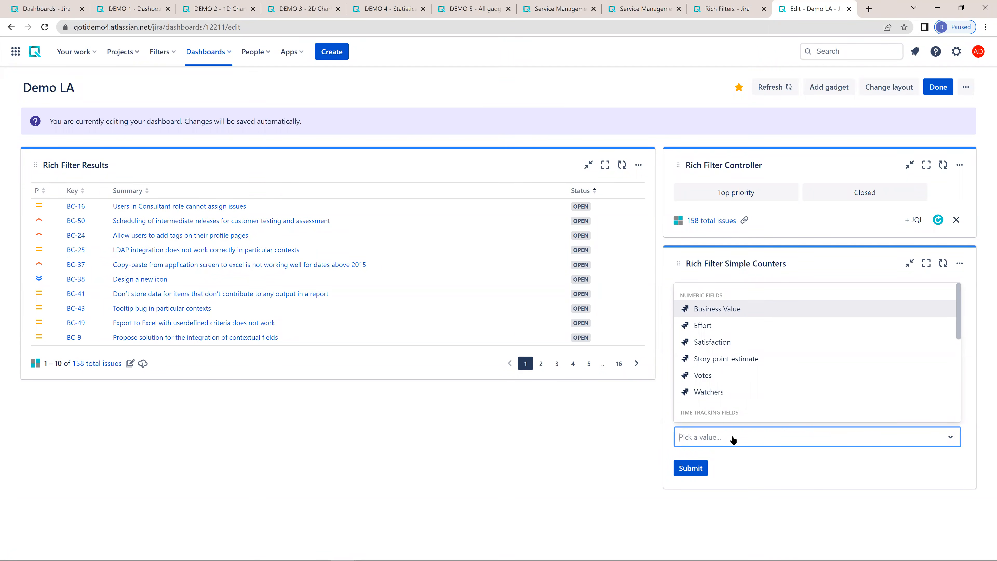
text(time)
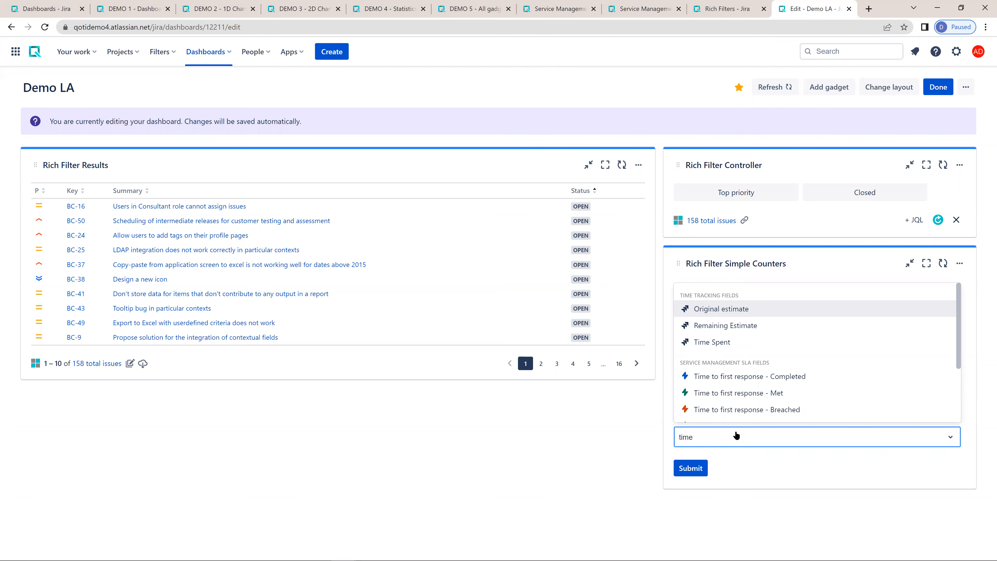
click(716, 342)
click(701, 495)
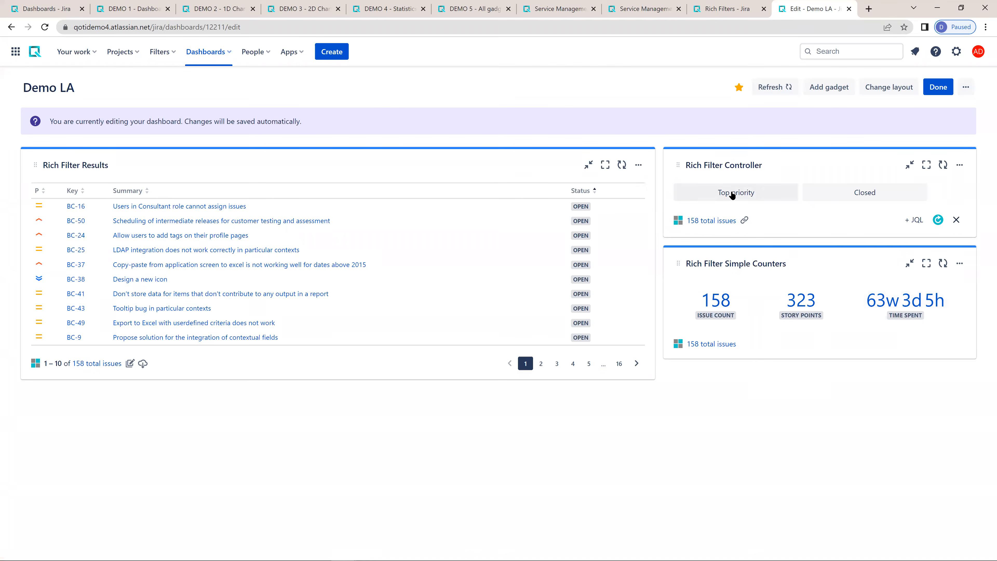
- Apply the Top priority quick filter to check its effect on the counters and results, and turn it off again
click(750, 194)
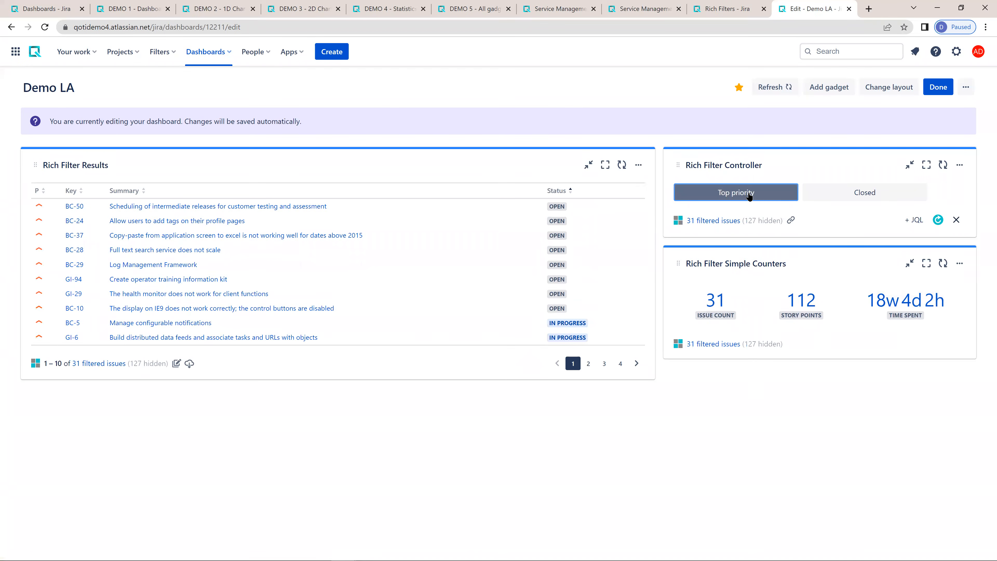
click(749, 195)
click(844, 223)
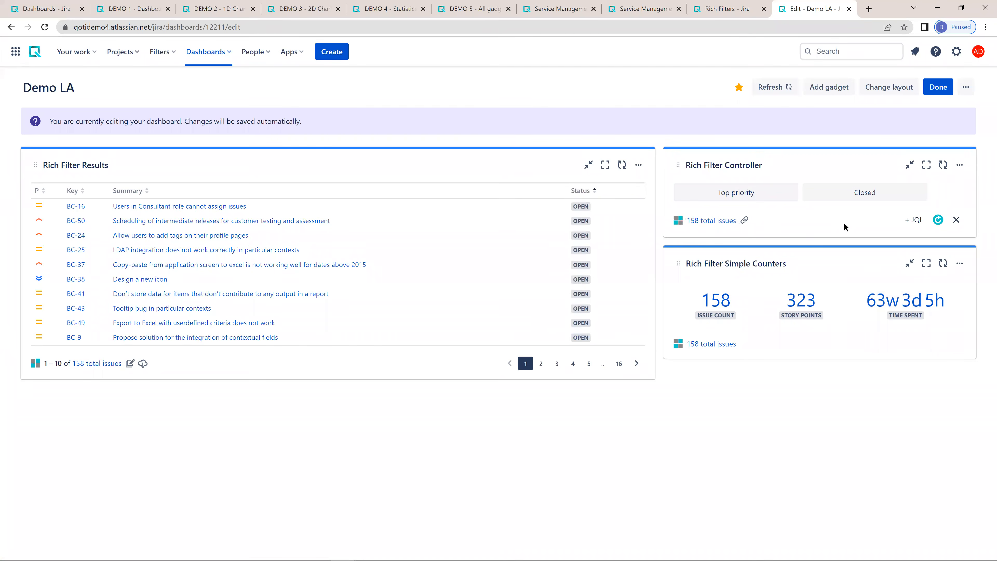
- Search the gadgets for "rich" and add the Rich Filter Statistics gadget to the Demo LA dashboard
click(829, 87)
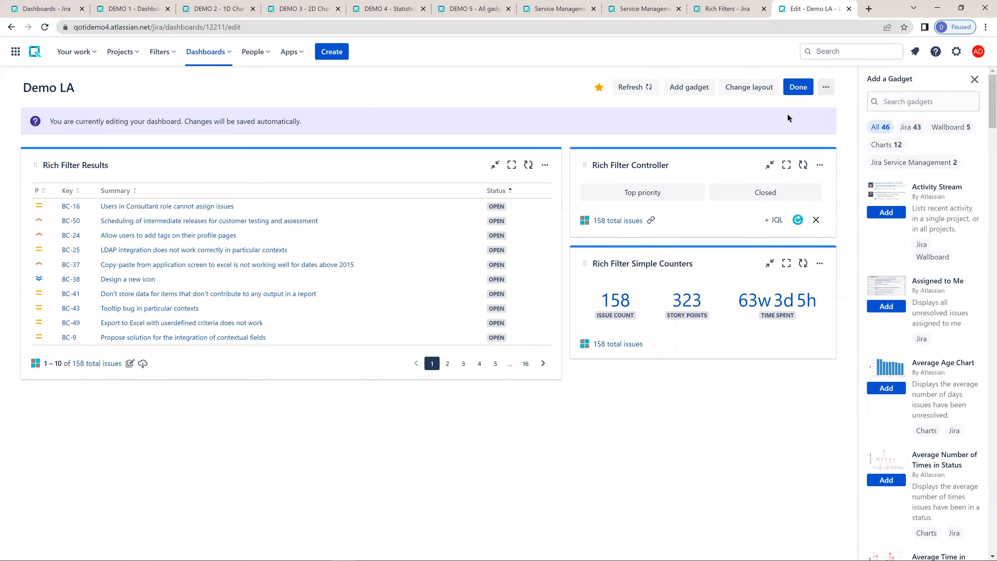
click(845, 103)
text(rich)
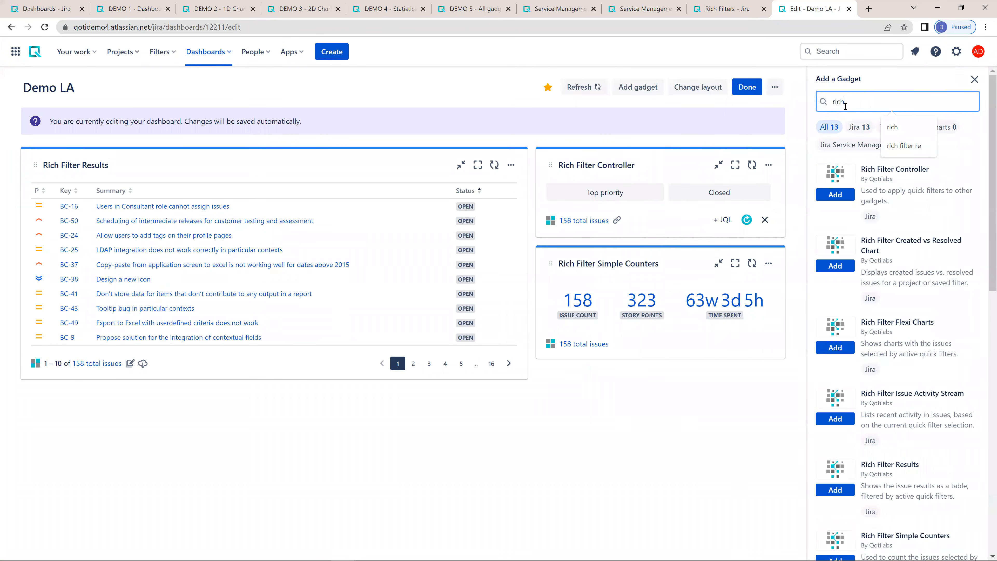
scroll(861, 386, down, 4)
scroll(861, 385, down, 8)
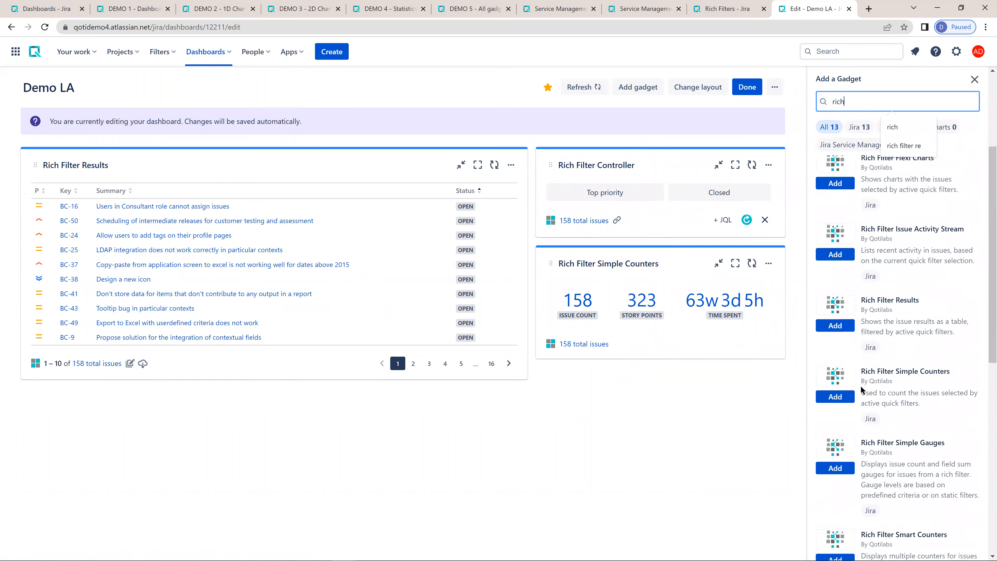
click(832, 472)
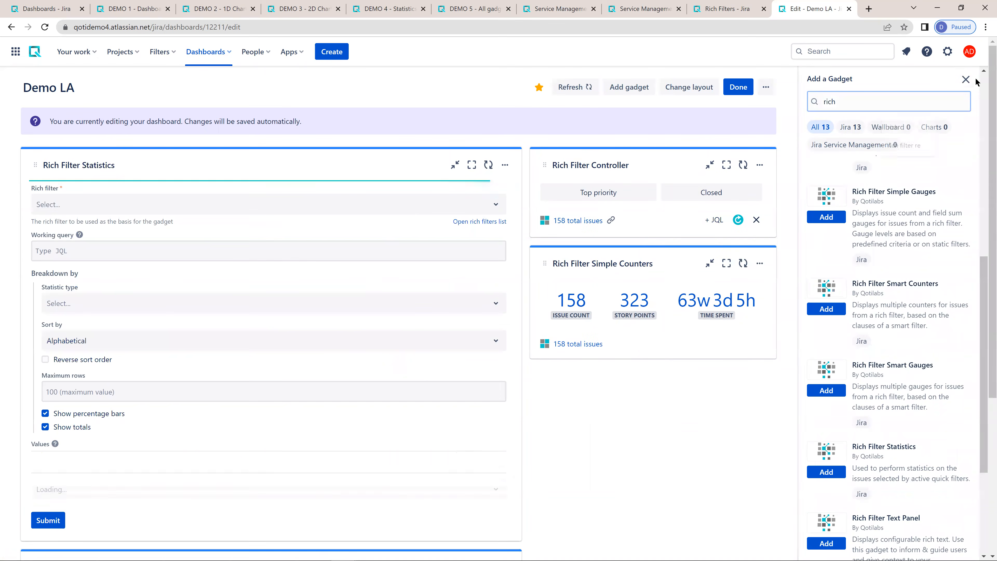
click(963, 81)
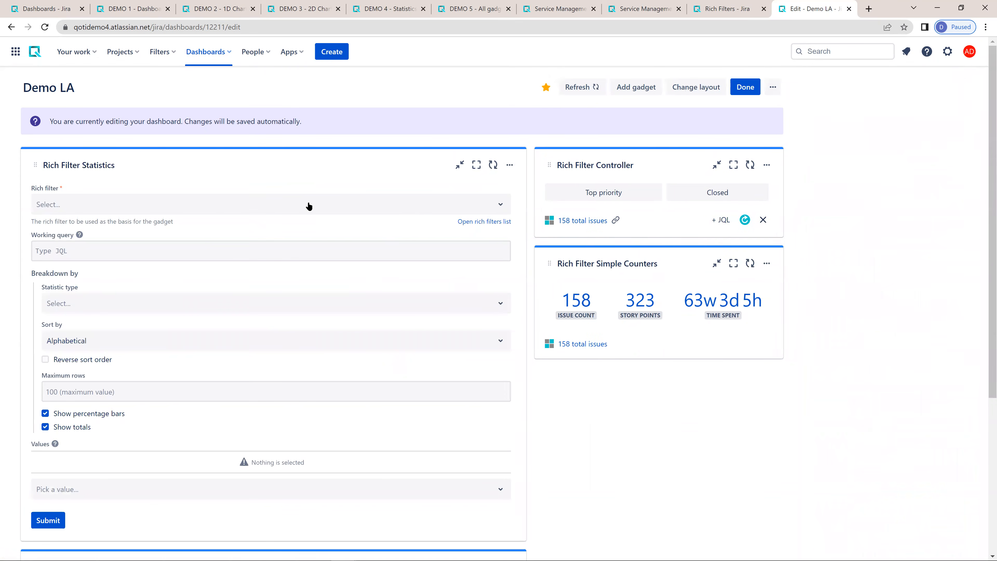
- Base the Rich Filter Statistics gadget on the Demo LA rich filter and break it down by Priority
click(127, 206)
click(86, 250)
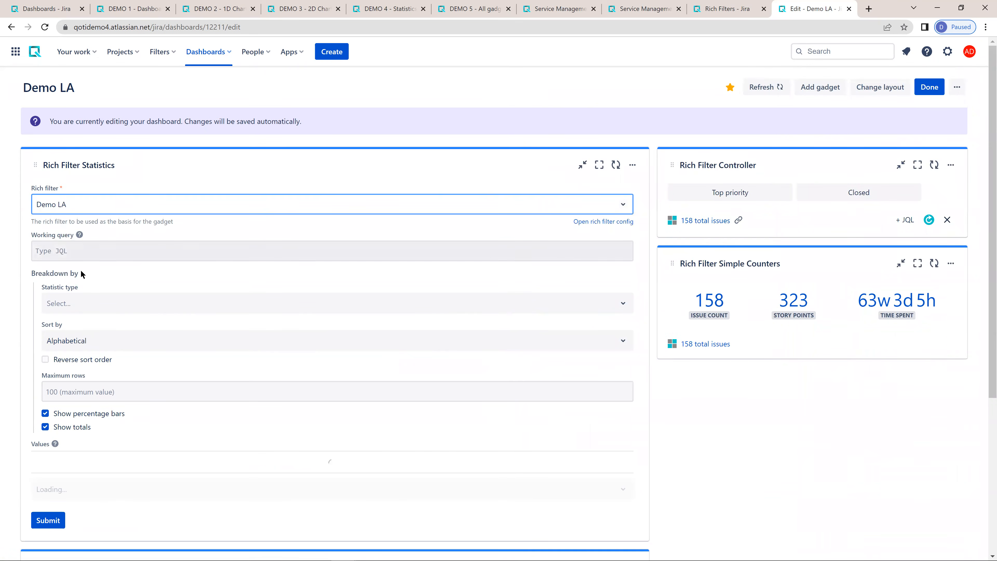
click(73, 302)
text(pri)
key(Return)
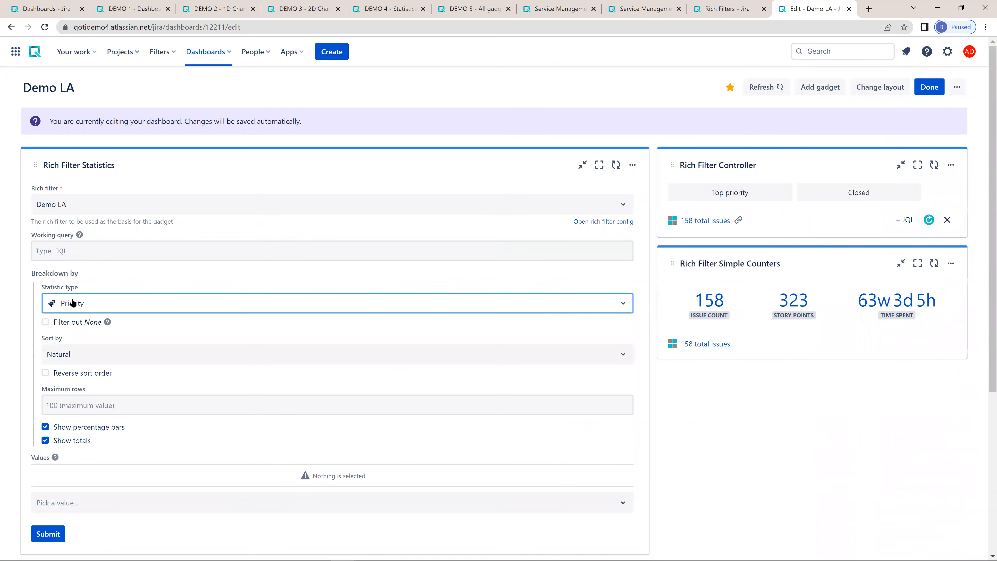
- Add Issue Count, Story Points and Time Spent as the values of the Rich Filter Statistics gadget
click(100, 506)
click(88, 352)
click(98, 510)
text(stor)
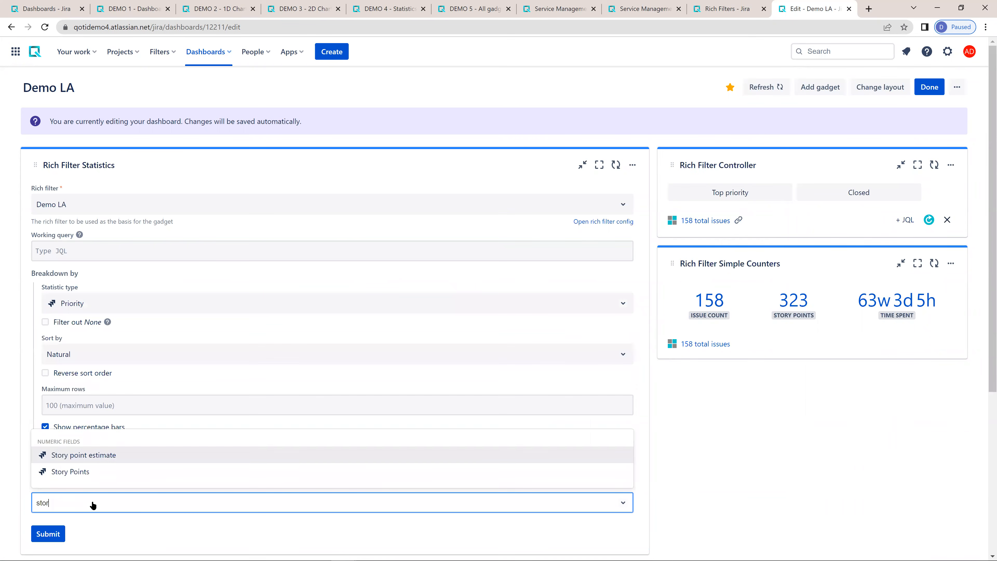
key(Down)
key(Return)
text(time)
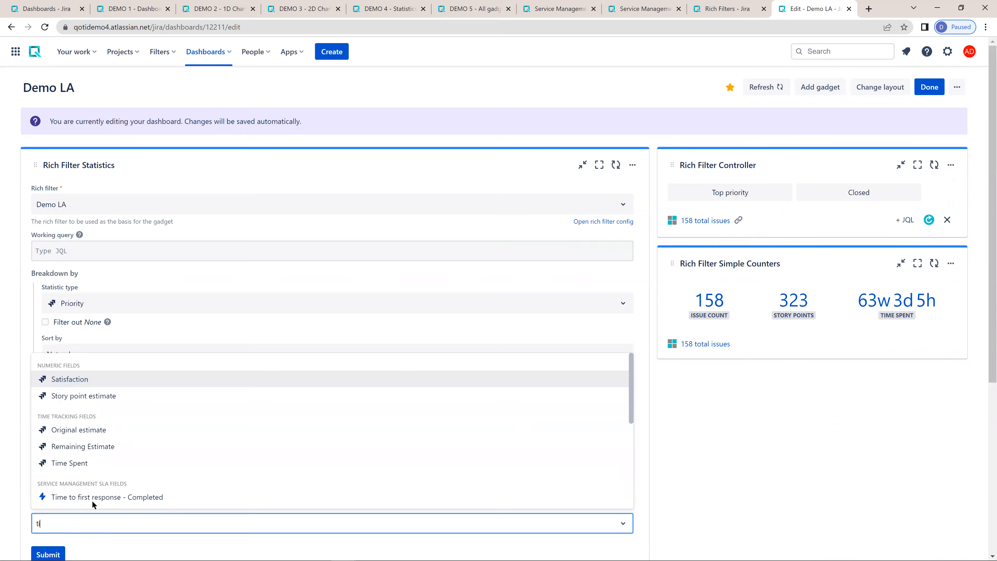
click(88, 410)
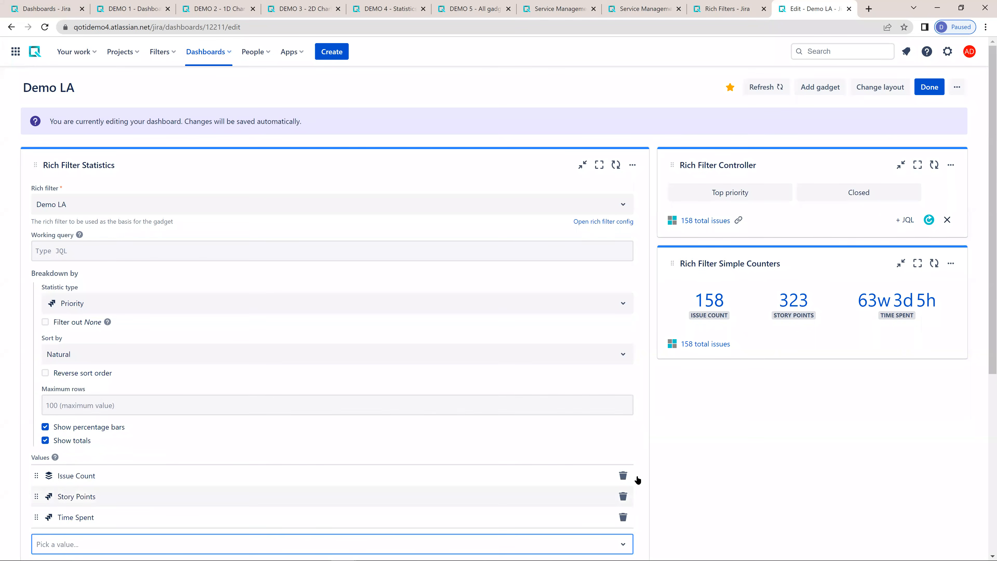
- Submit the Rich Filter Statistics configuration and move the gadget below Rich Filter Simple Counters
scroll(158, 486, down, 4)
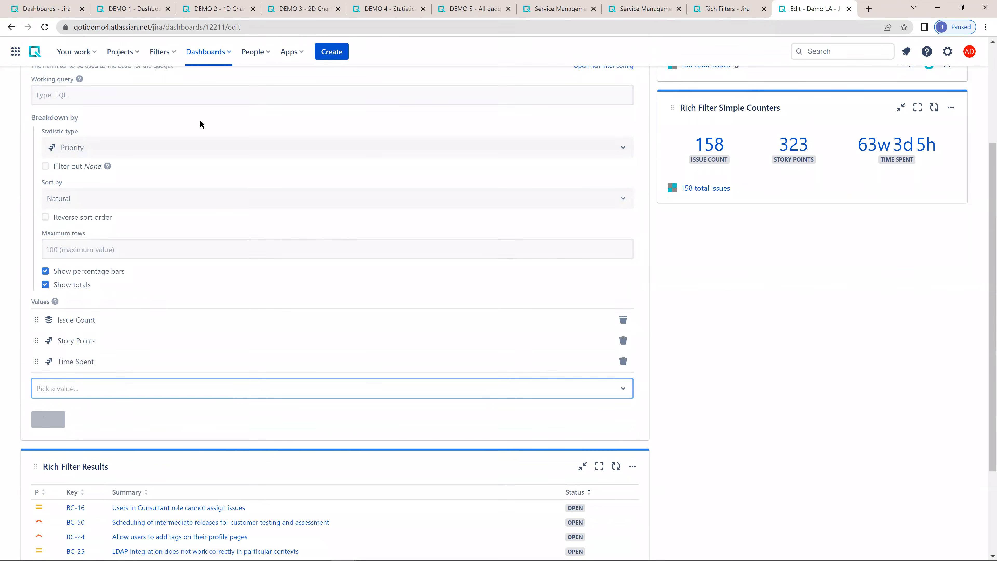
scroll(285, 220, up, 4)
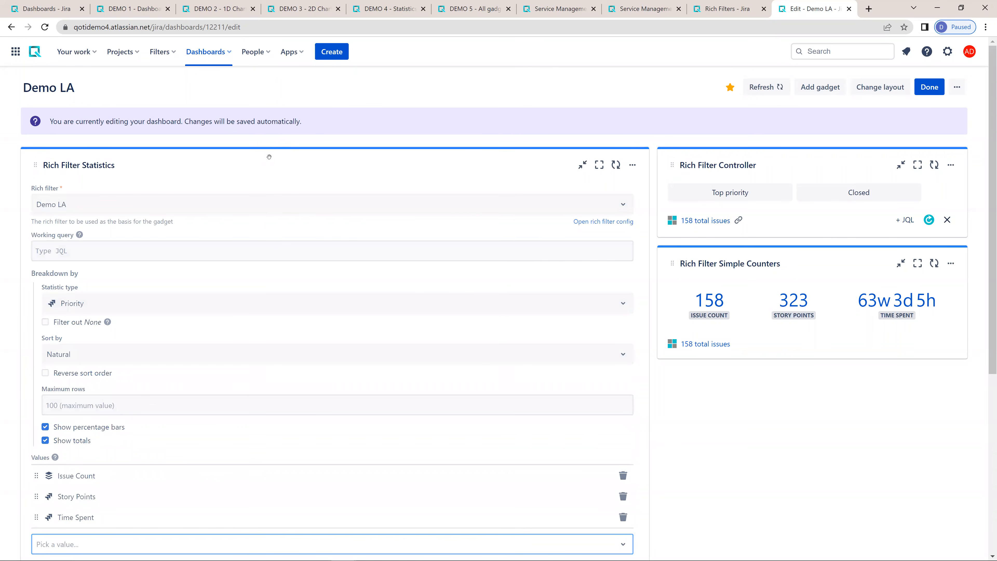
drag(269, 157, 677, 375)
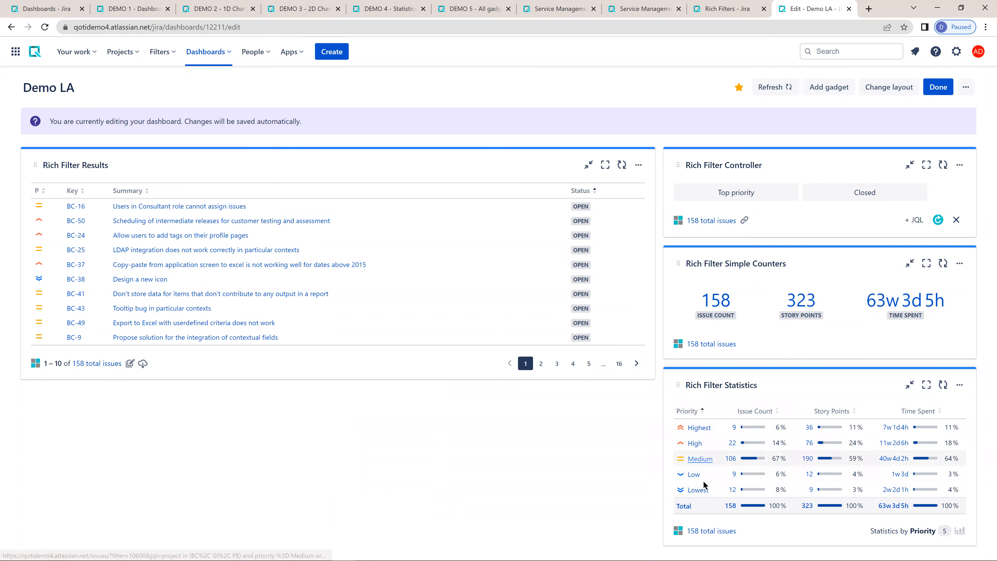
- Apply the Closed quick filter to check its effect on the statistics and other gadgets, and turn it off again
click(856, 194)
click(856, 193)
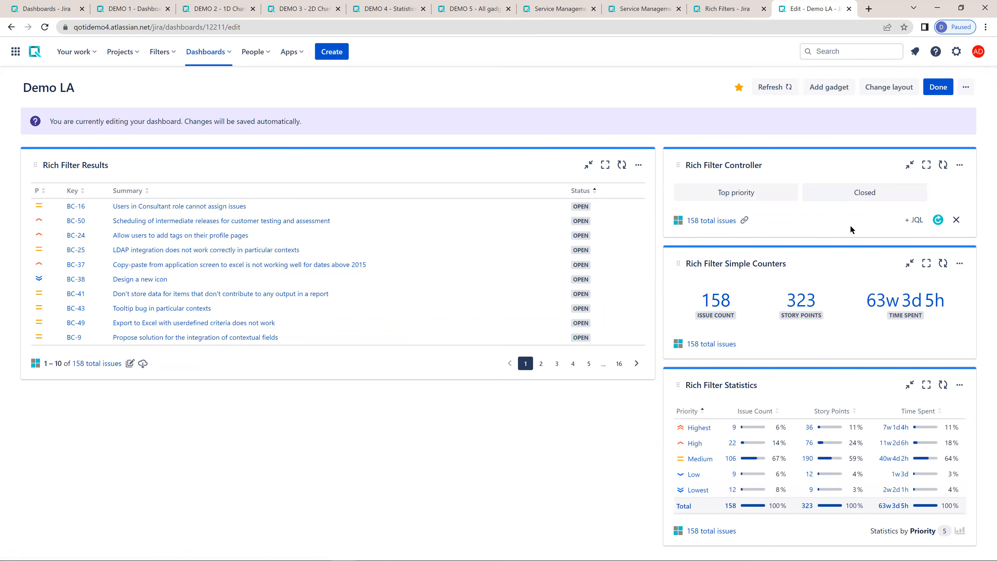
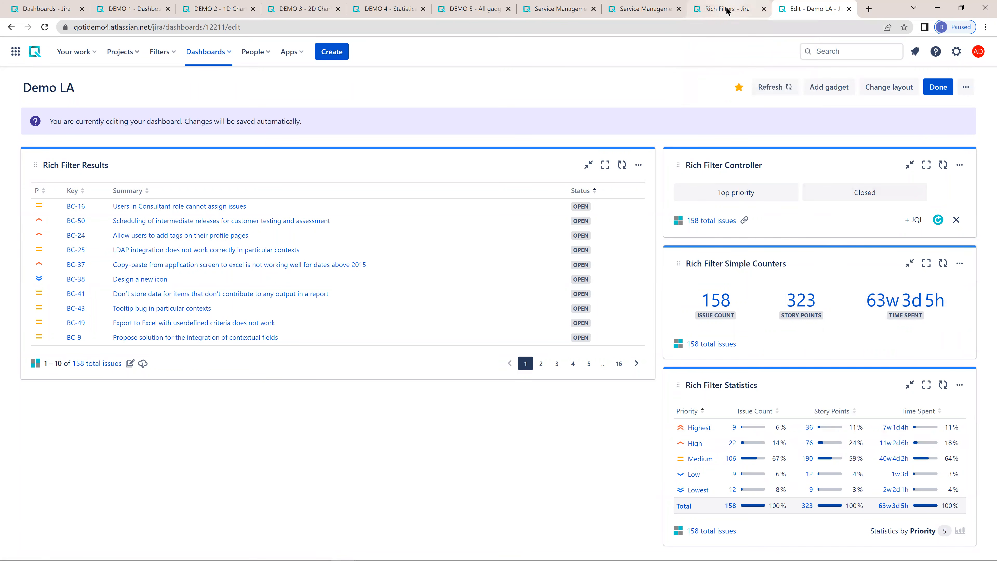
- Create an empty view named Main in the Demo LA rich filter, without a totals row
mouse_move(727, 11)
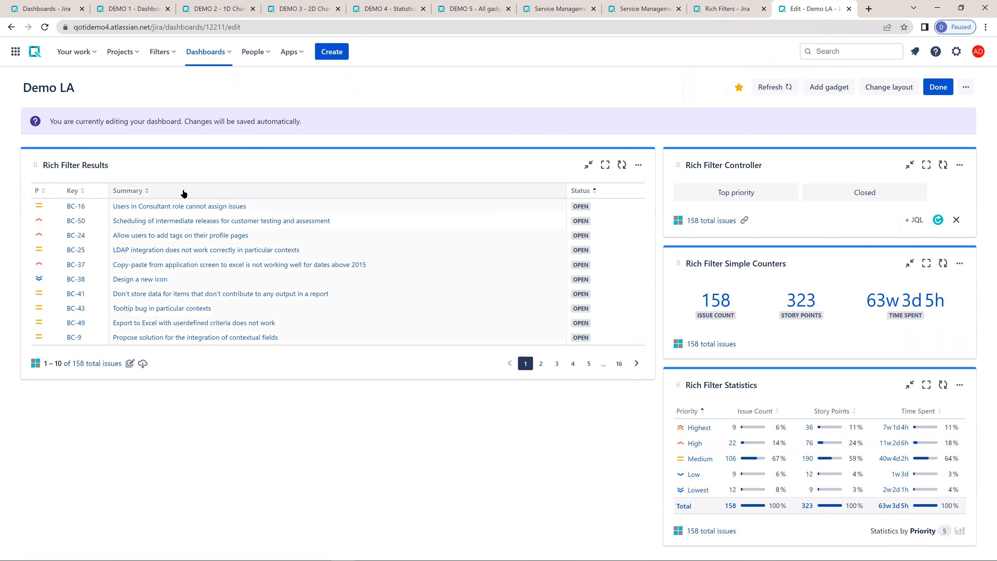
click(727, 11)
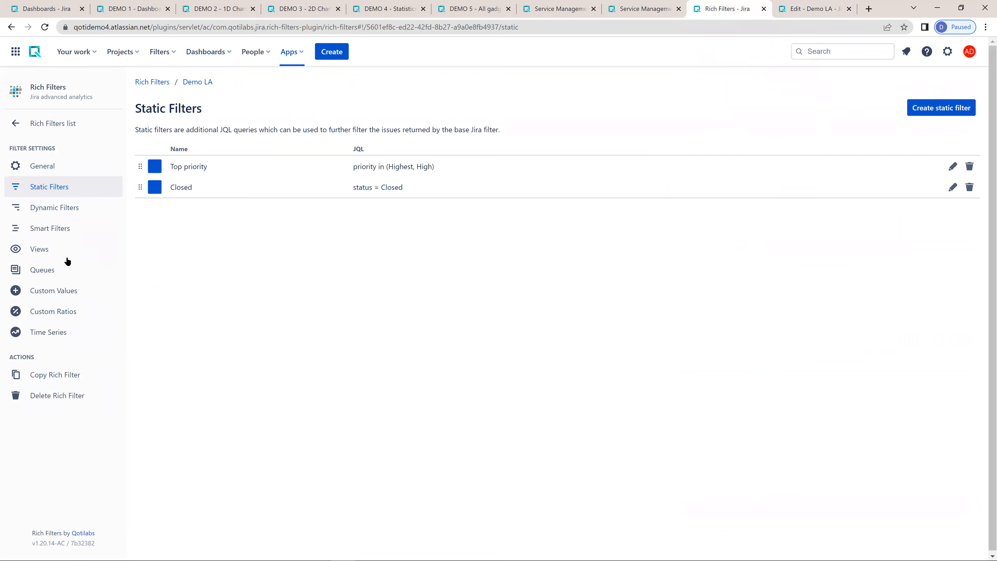
click(39, 251)
click(521, 265)
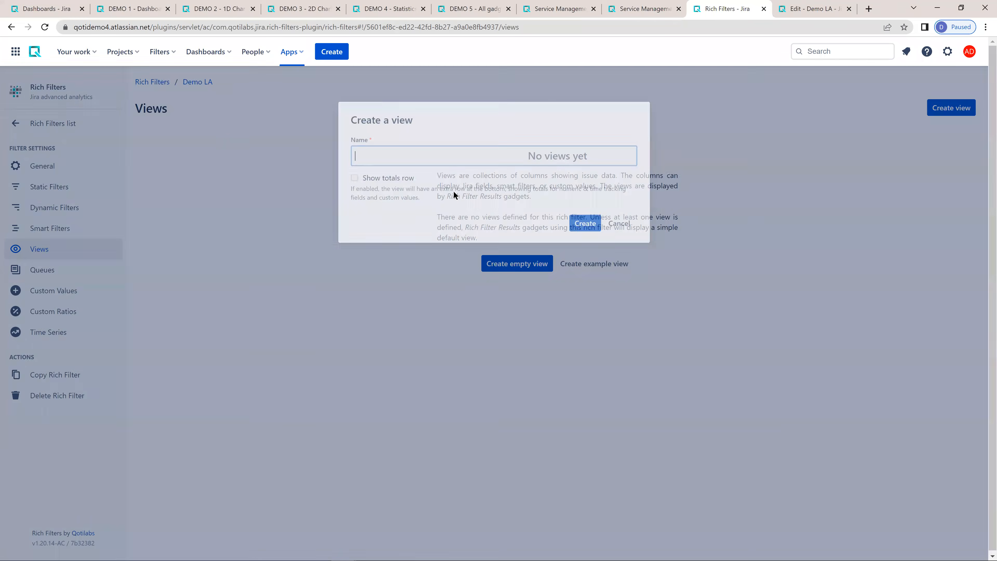
text(Main)
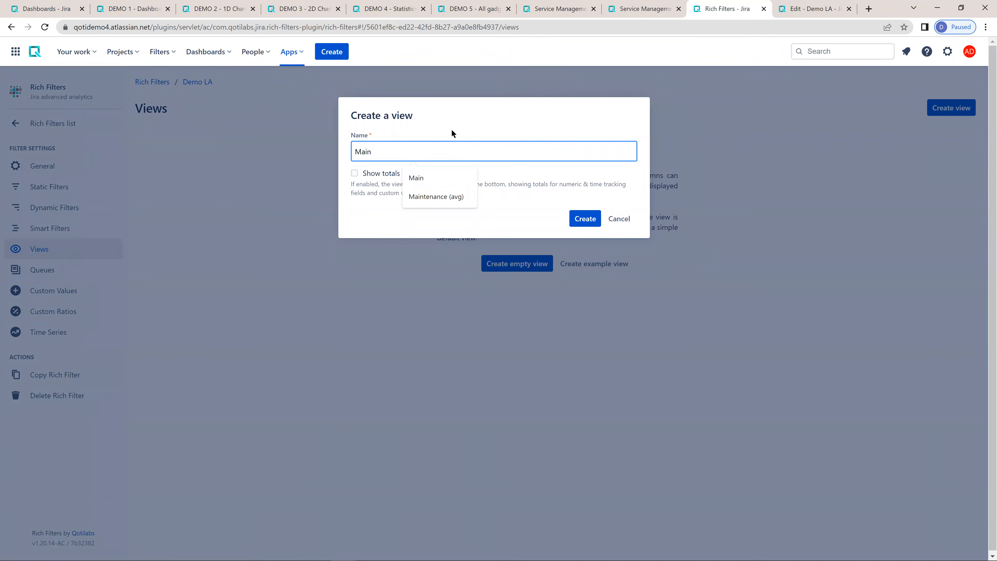
click(452, 131)
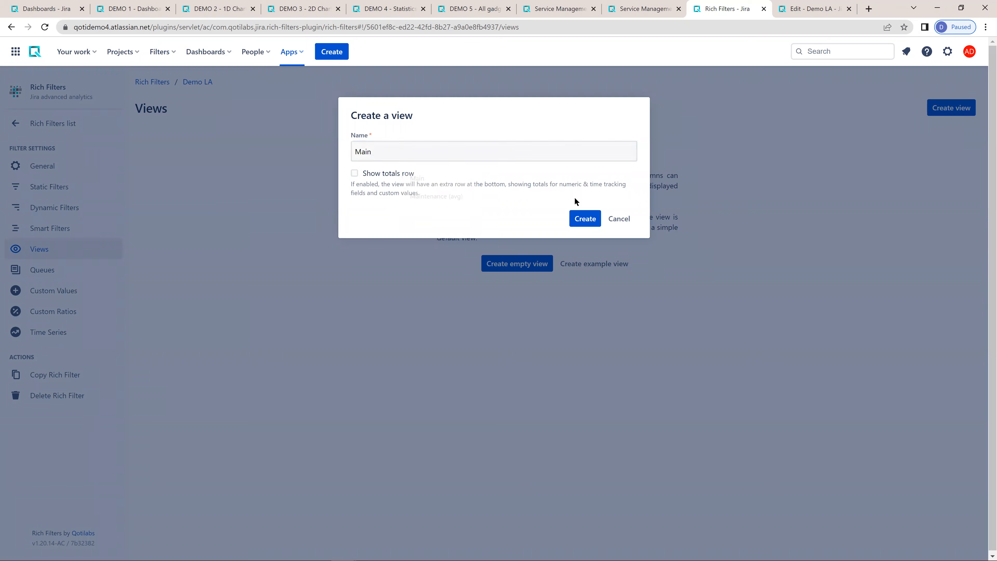
click(580, 221)
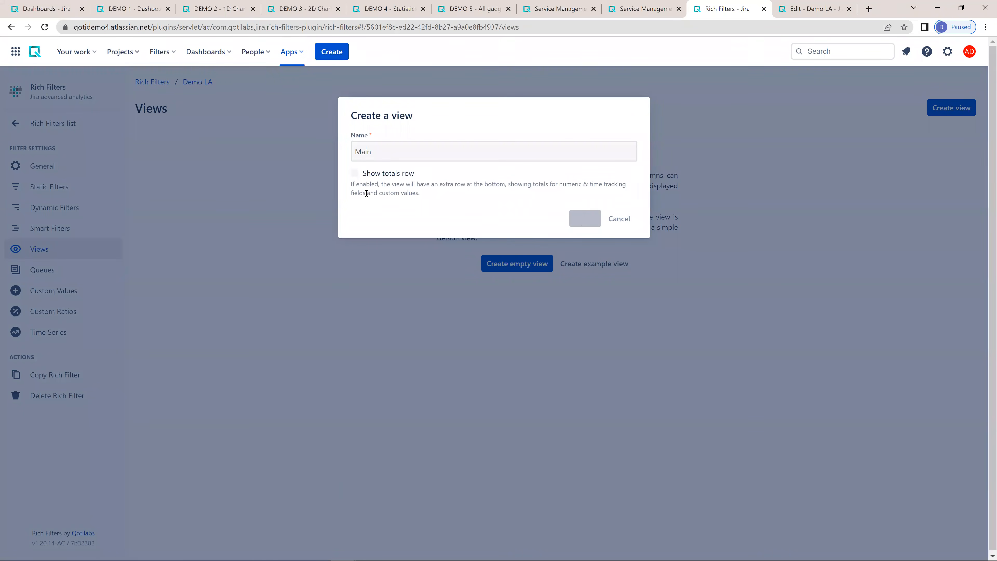
- Add Issue Type, Key, Summary, Reporter and Status as columns of the Main view
text(type)
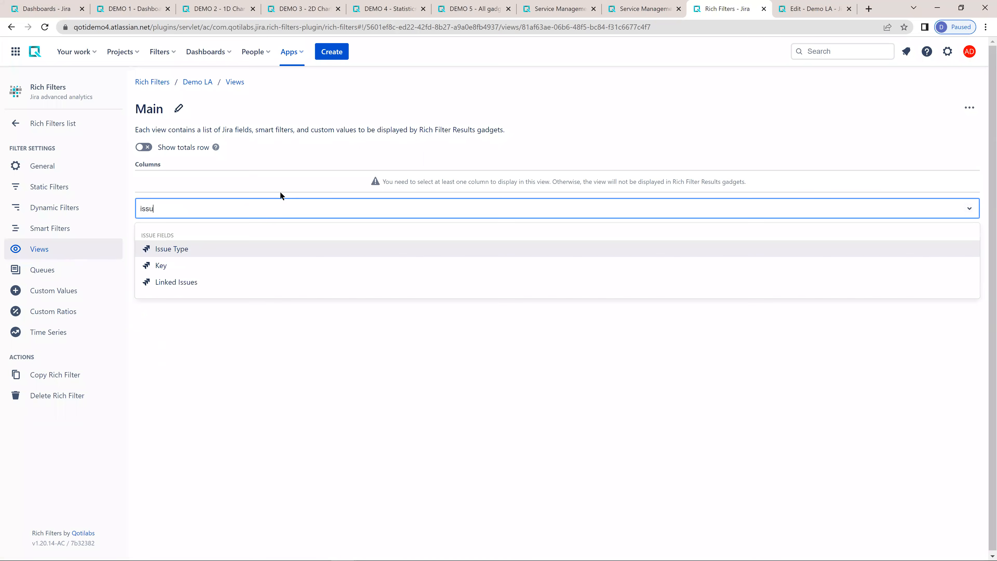
key(Return)
text(ke)
key(Return)
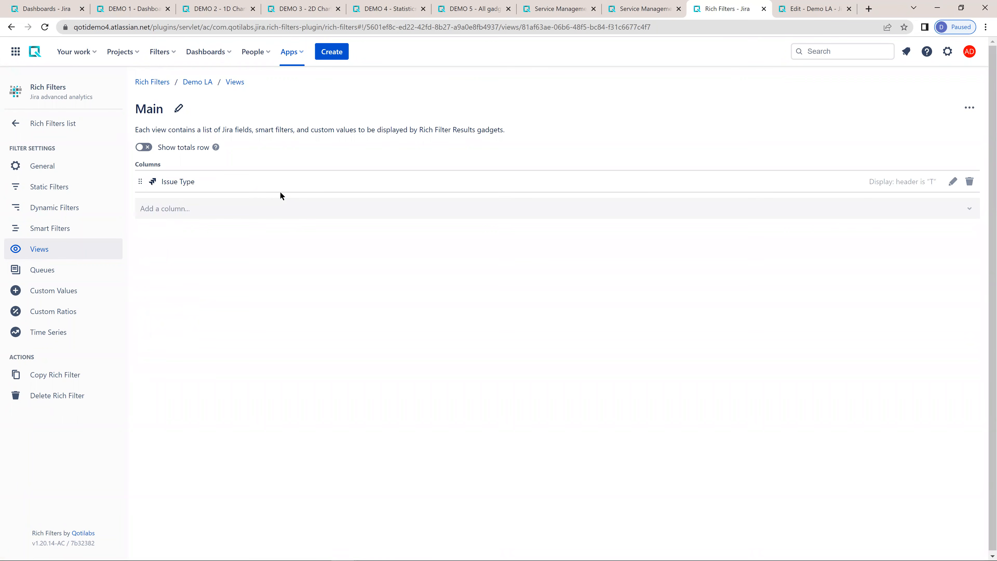
text(summa)
key(Return)
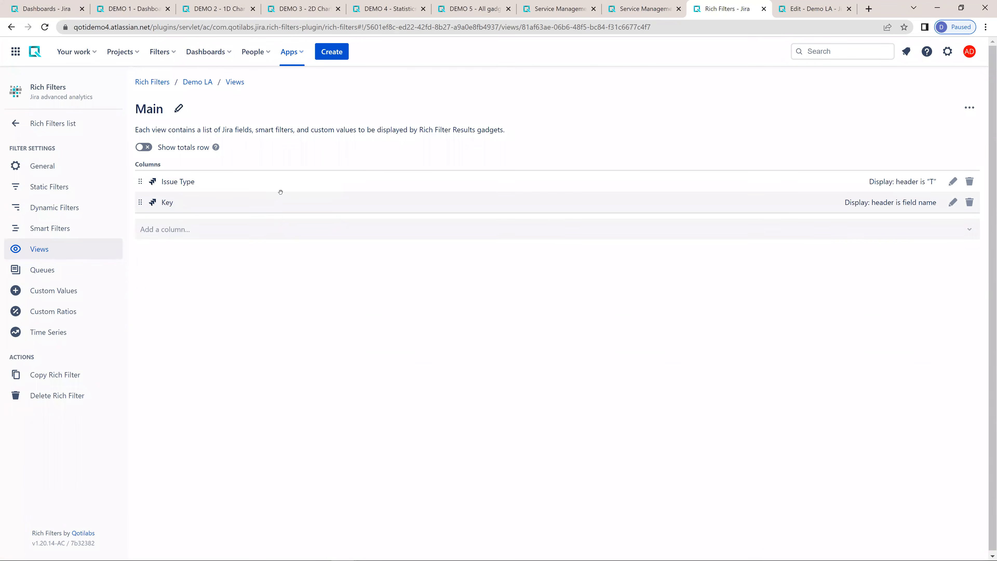
text(re)
click(281, 192)
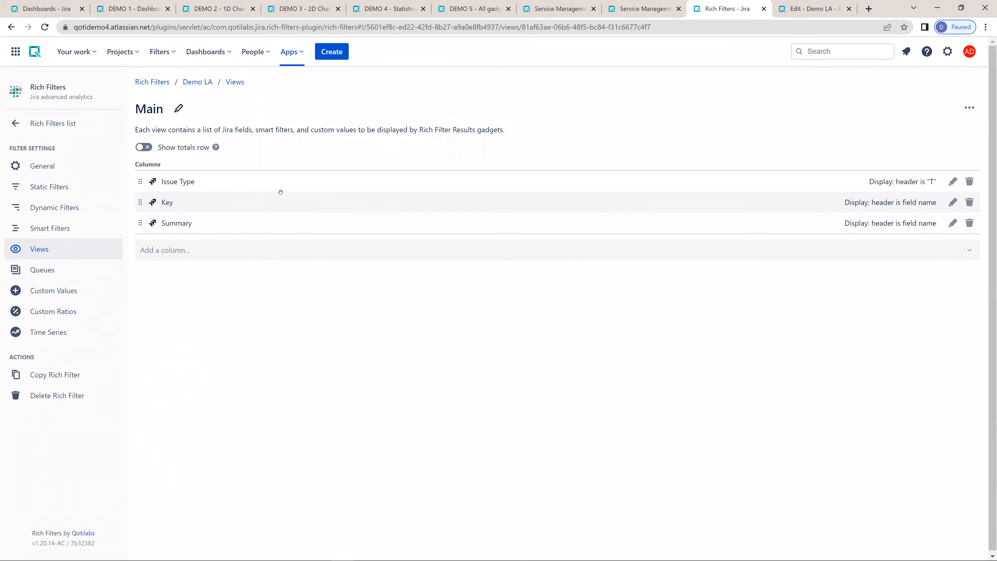
text(stat)
key(Down)
key(Return)
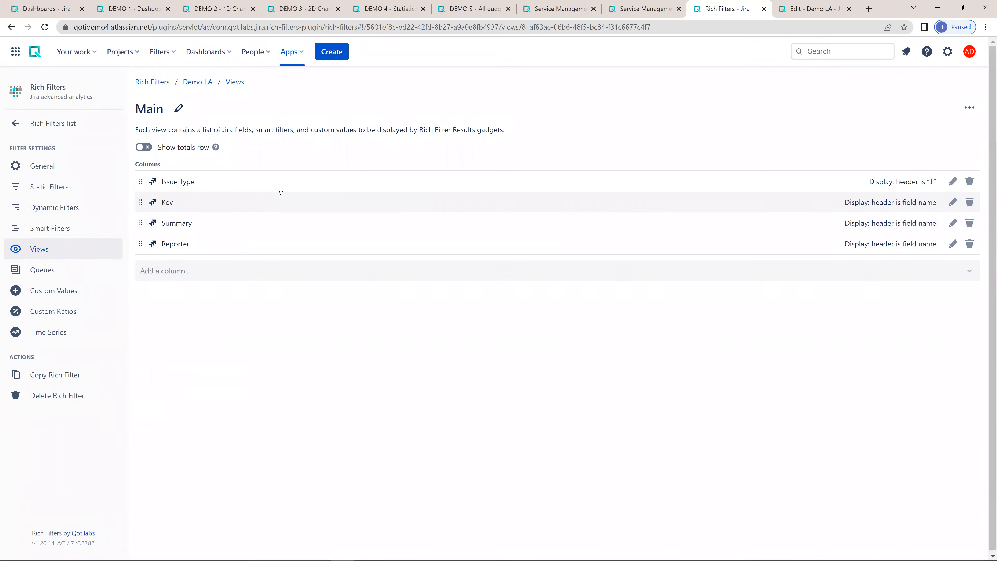
- Copy the Main view as a new view named Detailed
click(970, 107)
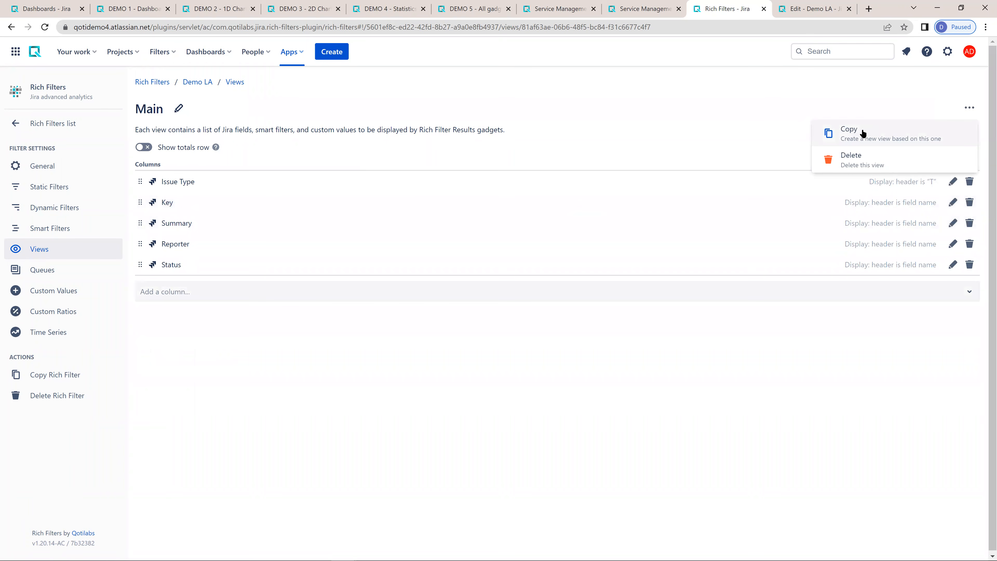
click(862, 130)
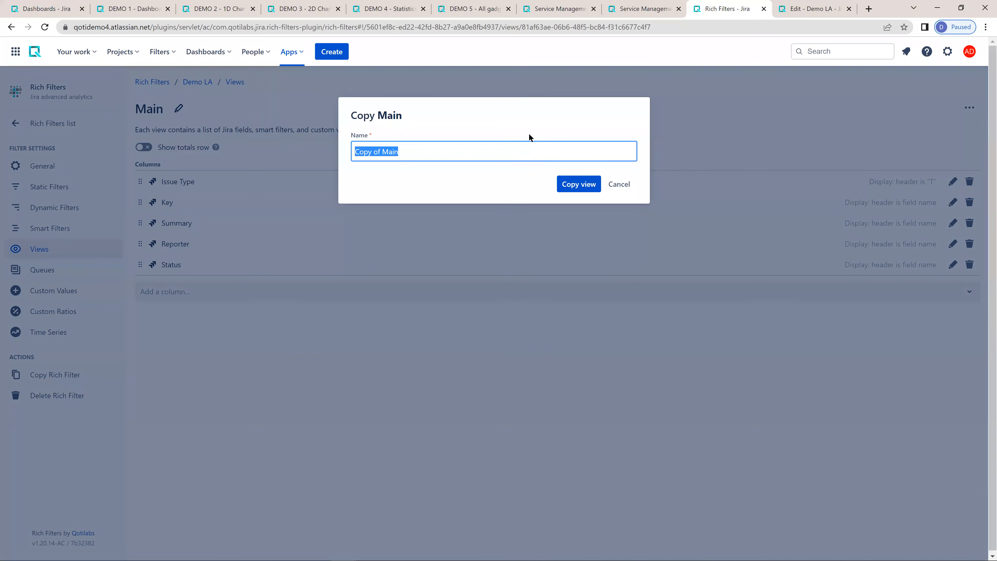
text(De)
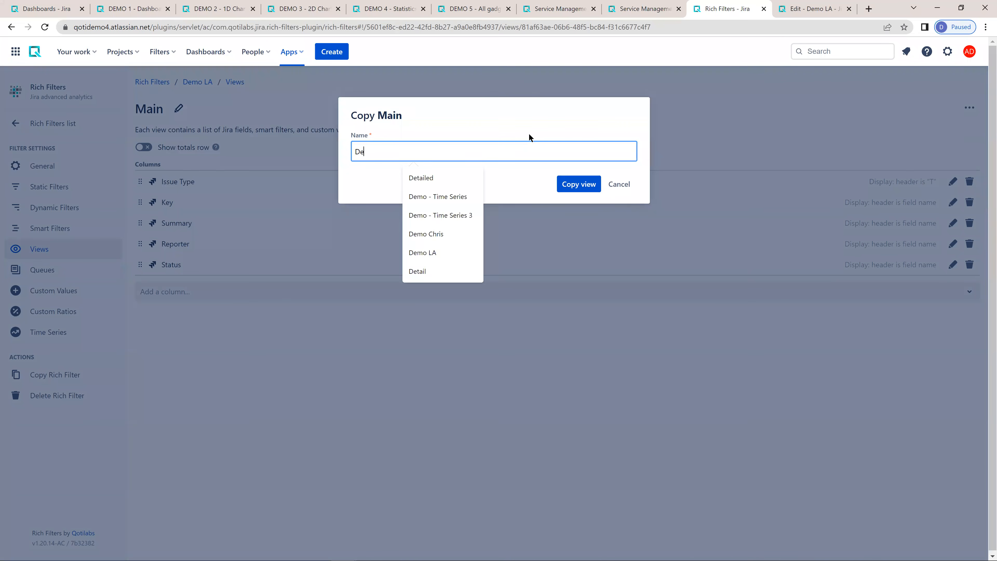
text(tailed)
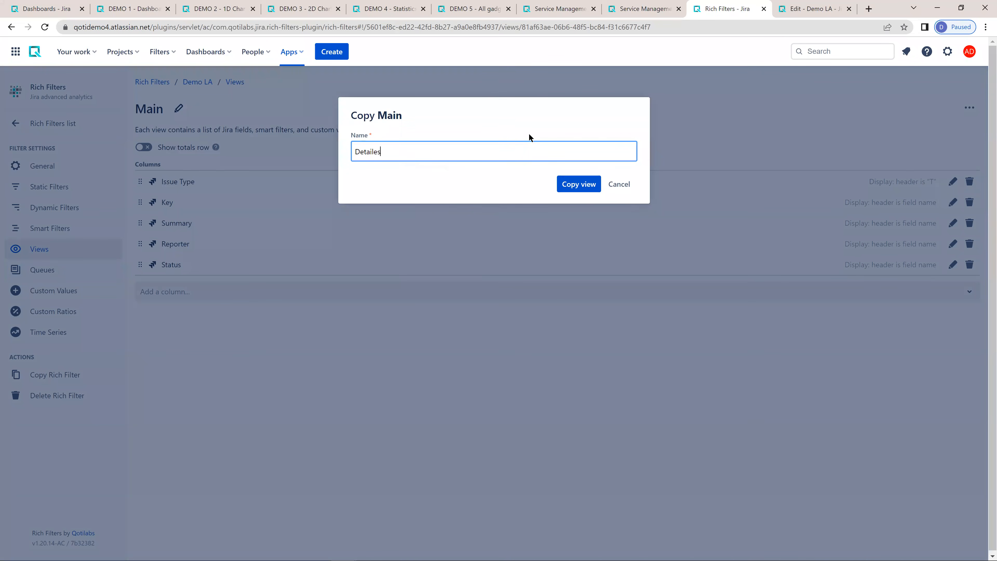
click(581, 184)
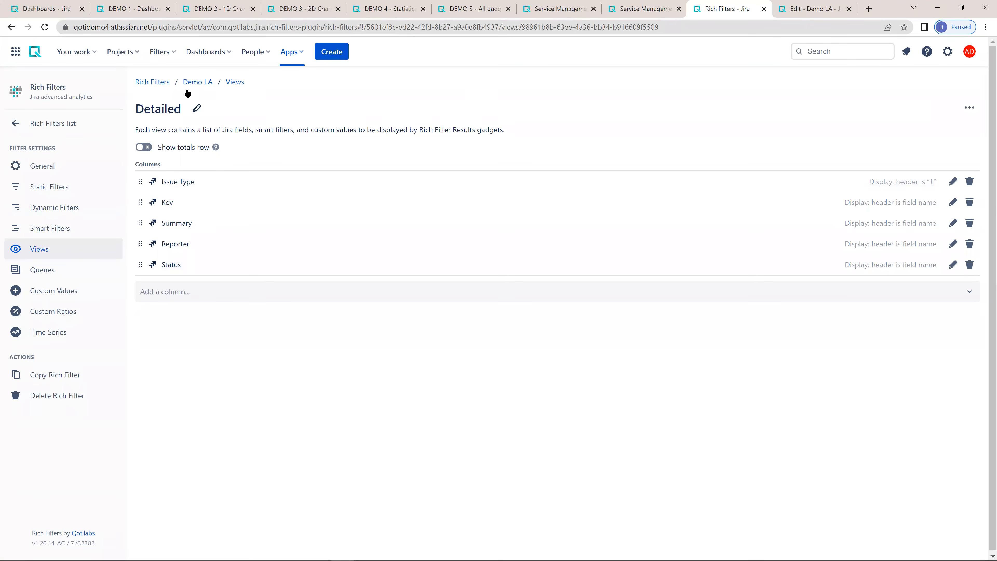
- Add Assignee, Resolution, Story Points and Time Spent as further columns of the Detailed view
click(182, 291)
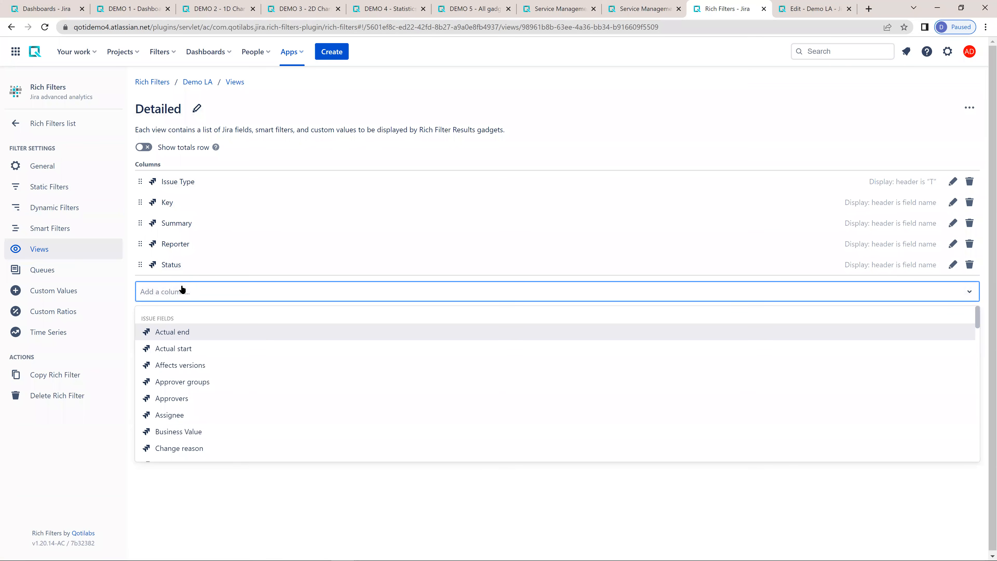
text(assi)
key(Return)
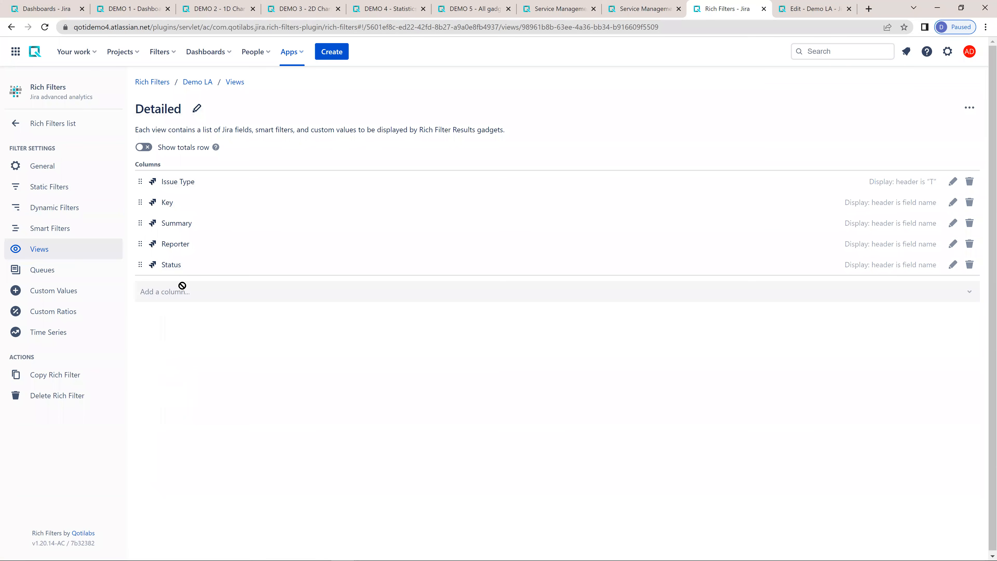
text(reso)
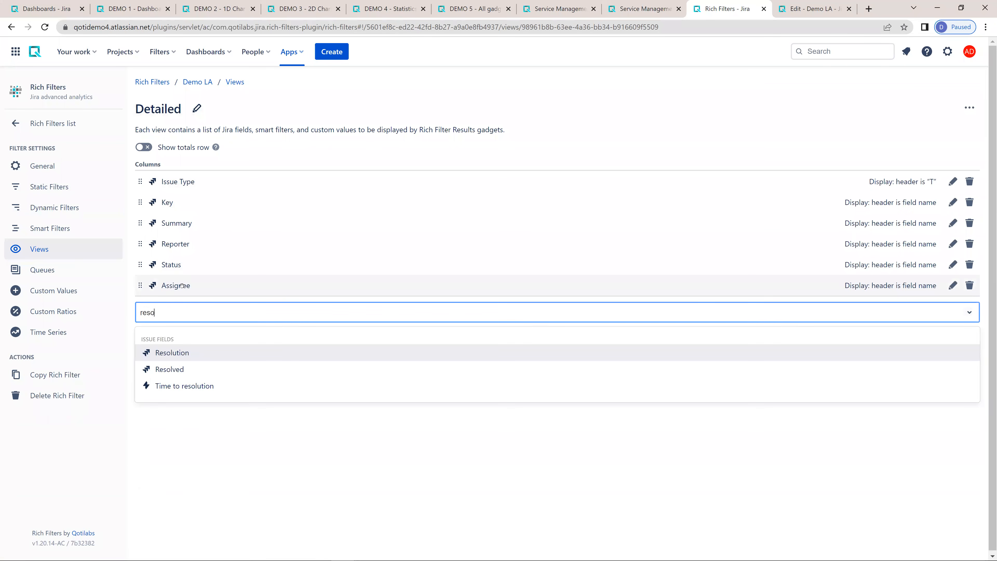
key(Return)
text(stor)
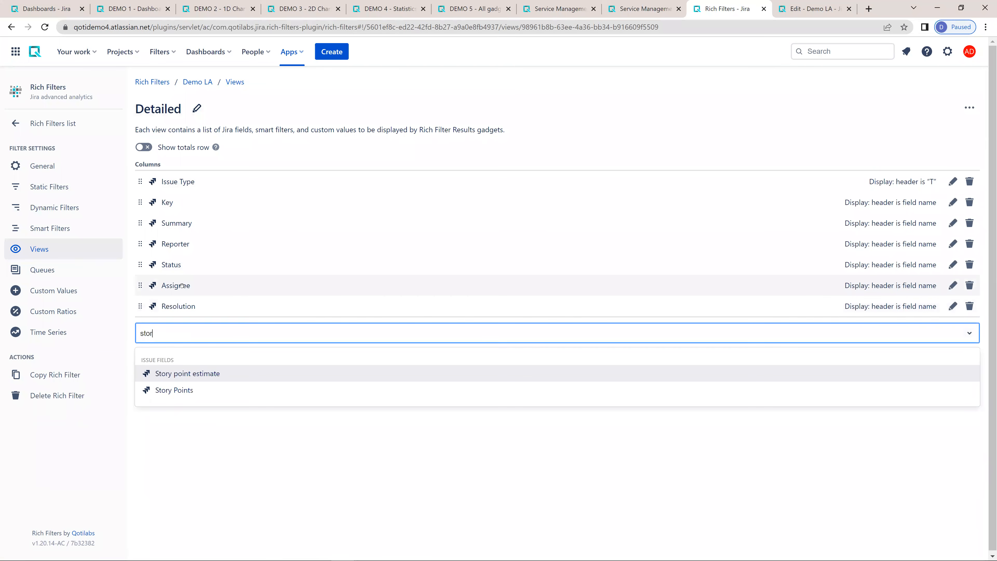
key(Down)
key(Return)
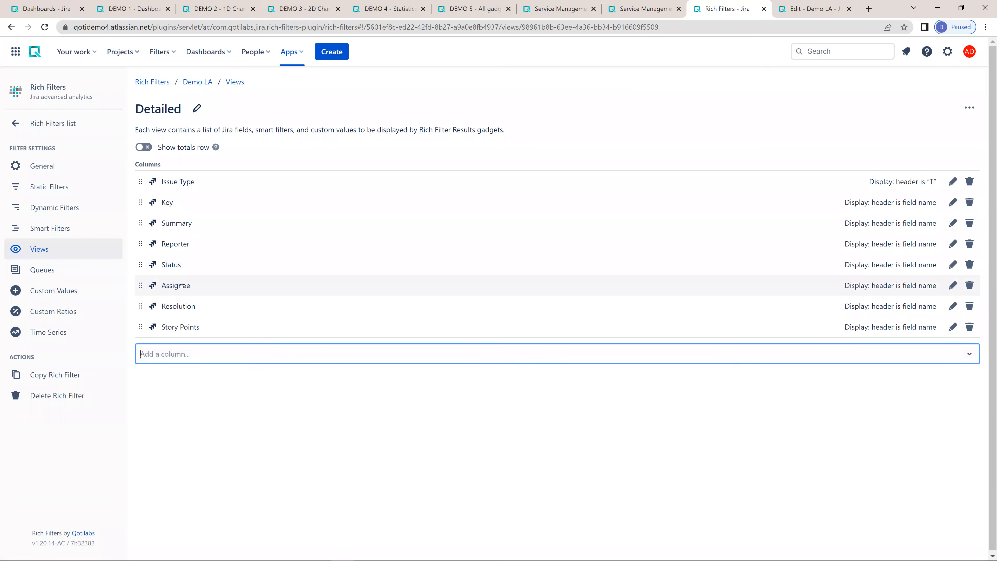
text(time)
key(Down)
key(Down)
key(Return)
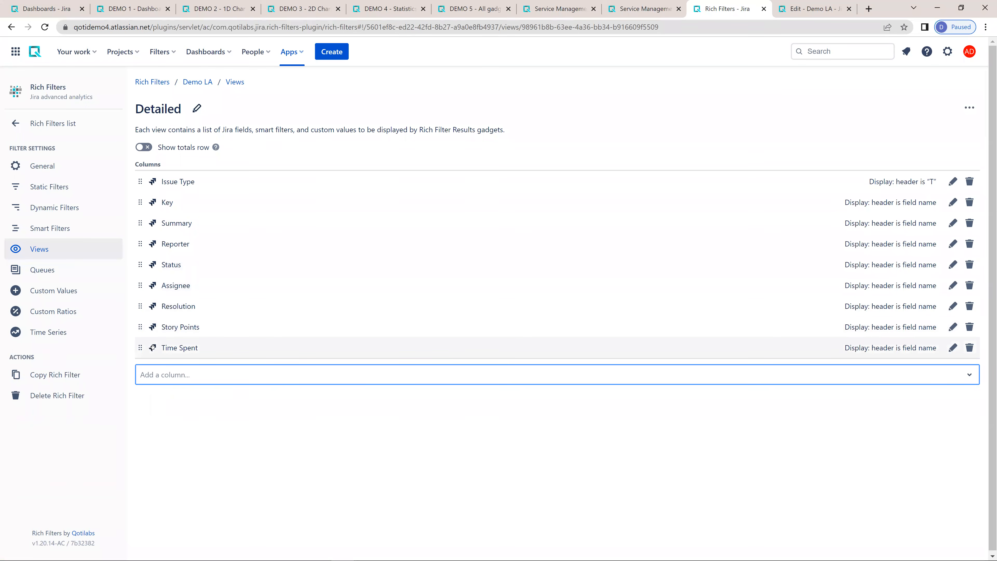
- Reorder the Detailed columns to Story Points, Reporter, Assignee, Time Spent, Status, Resolution after Summary, and return to the list of views
drag(149, 291, 148, 270)
drag(167, 326, 174, 245)
drag(175, 348, 176, 306)
click(36, 256)
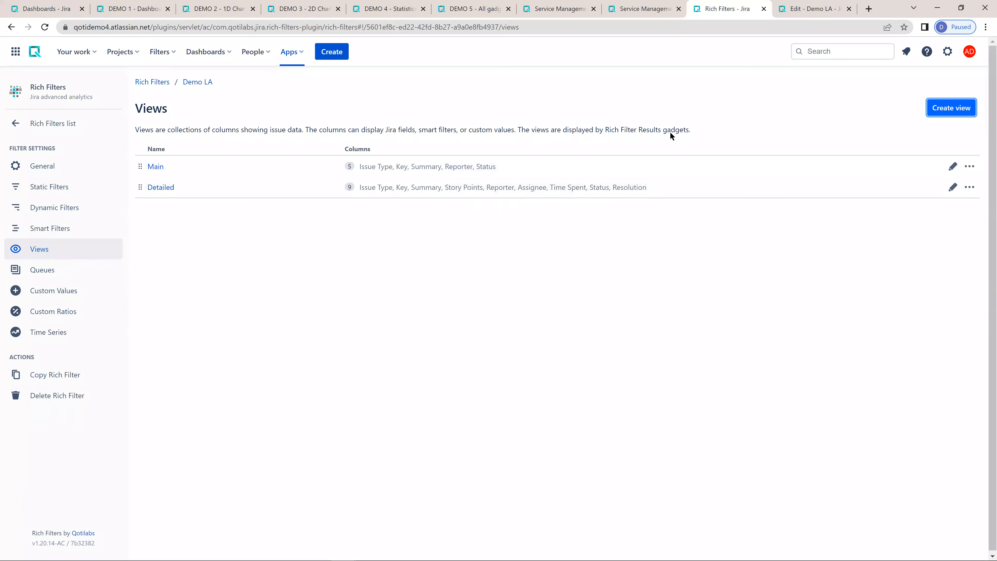
- Refresh the Demo LA dashboard gadgets and compare the Main and Detailed views in Rich Filter Results
click(806, 9)
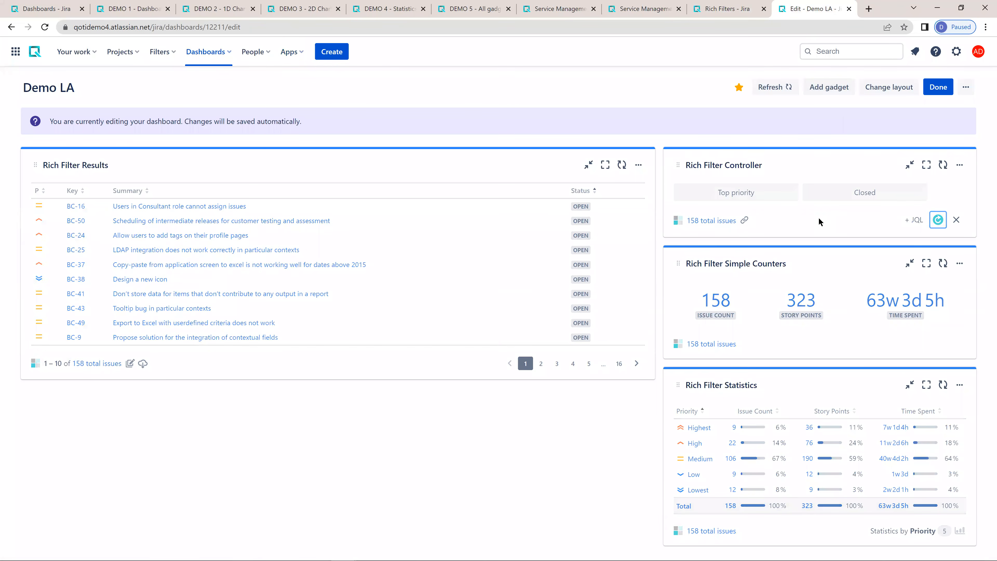
click(75, 193)
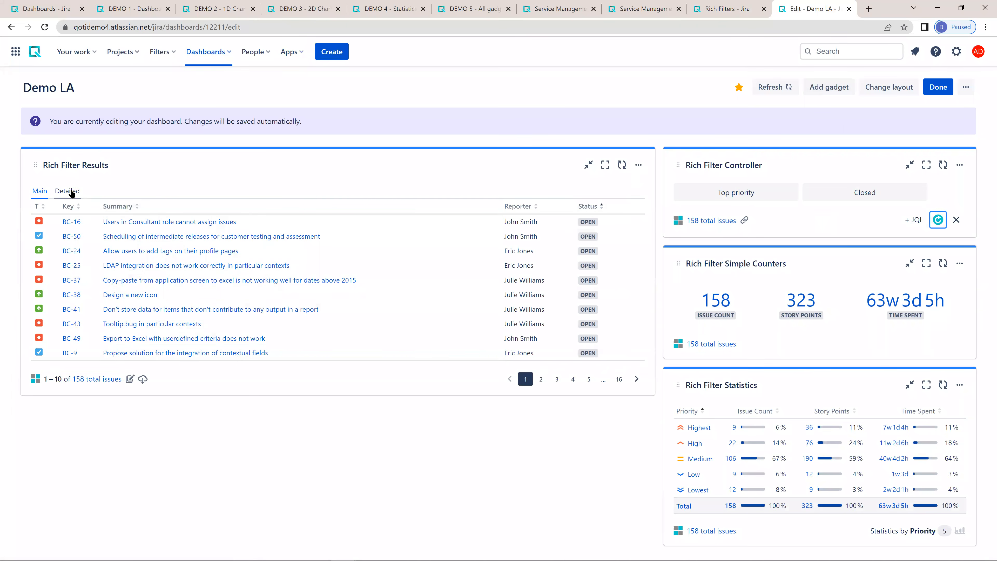
click(41, 192)
click(59, 192)
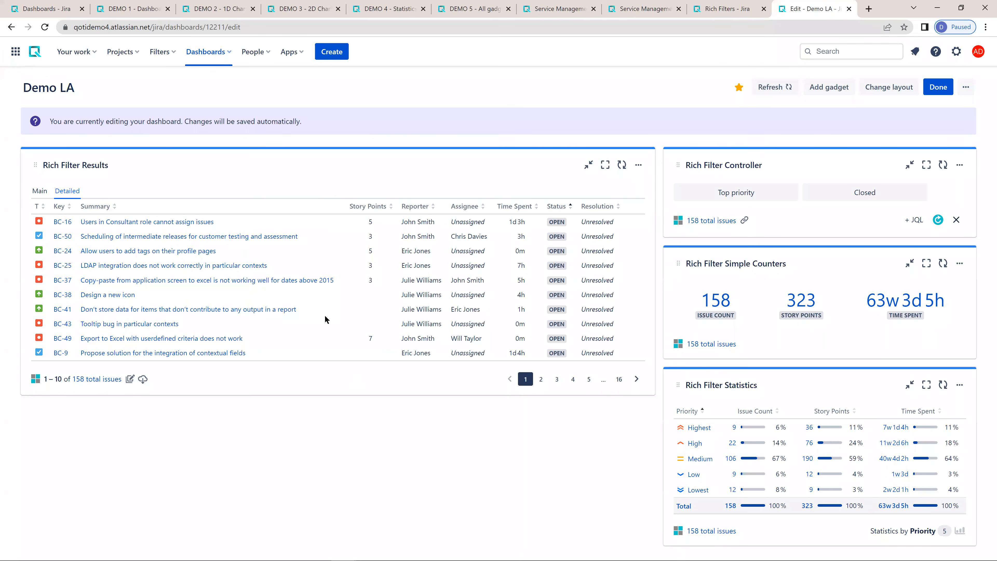
- Check the effect of the Top priority quick filter on the Demo LA dashboard gadgets
click(731, 12)
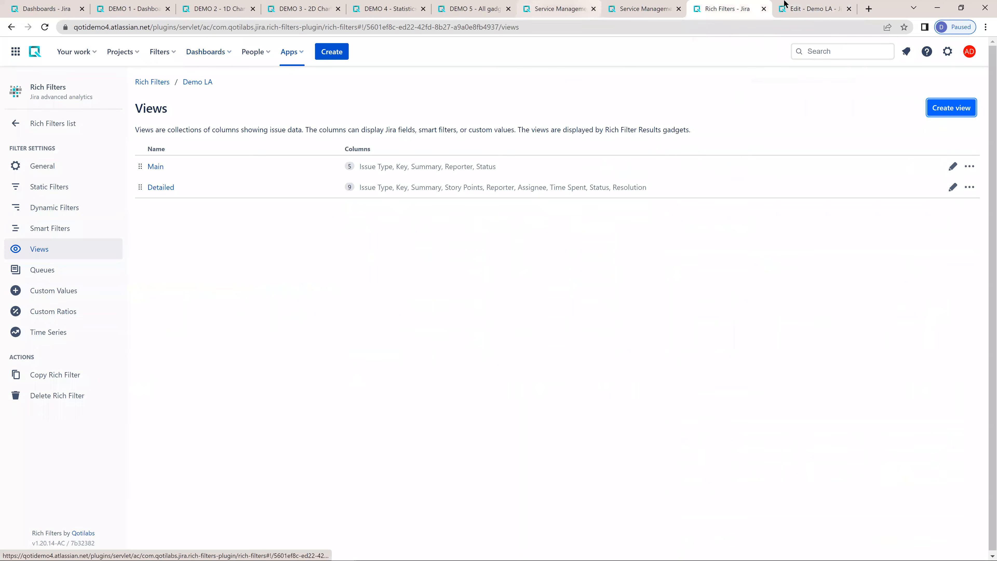
click(798, 8)
click(755, 194)
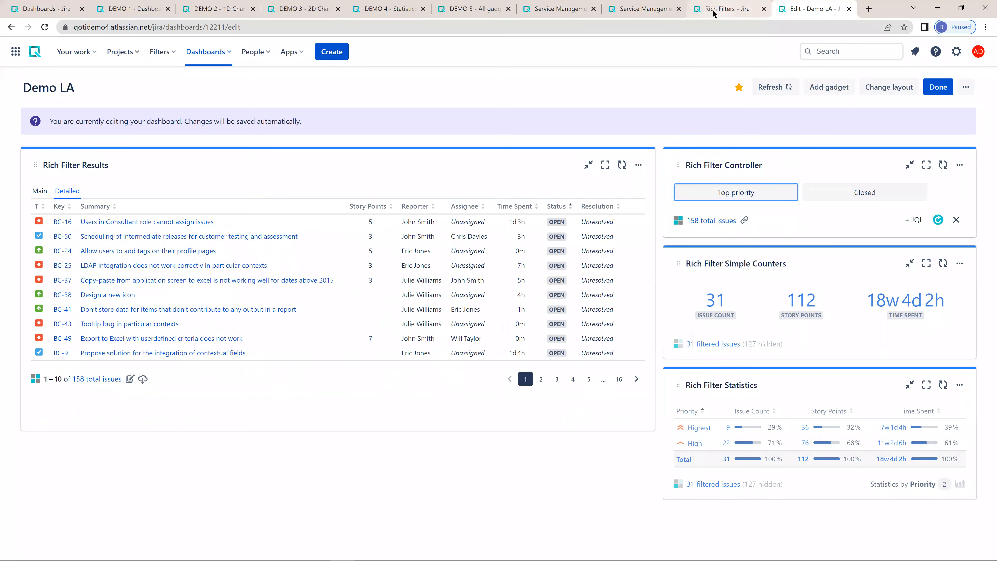
- Add Project and Assignee as dynamic filters of the Demo LA rich filter
click(767, 4)
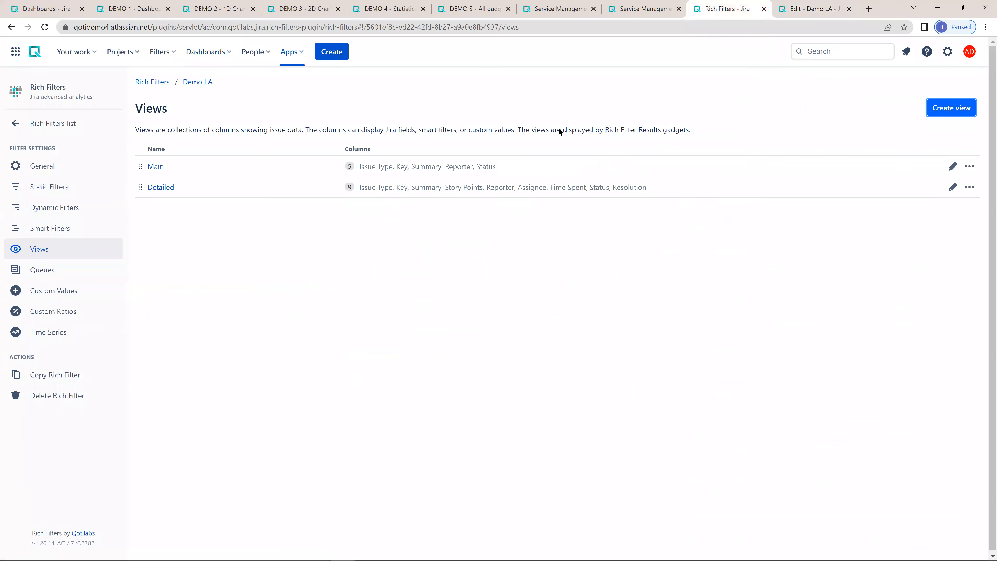
click(49, 212)
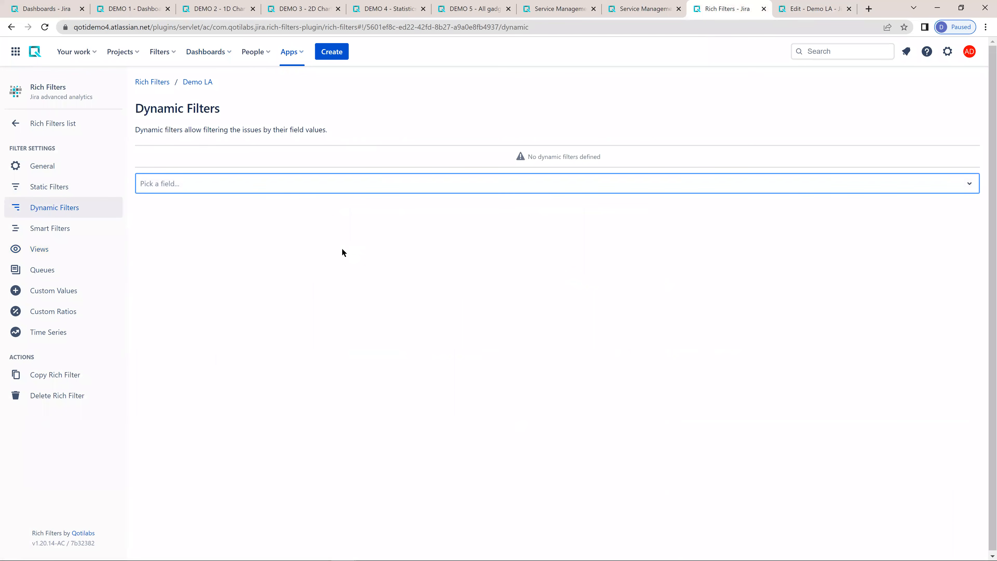
text(pro)
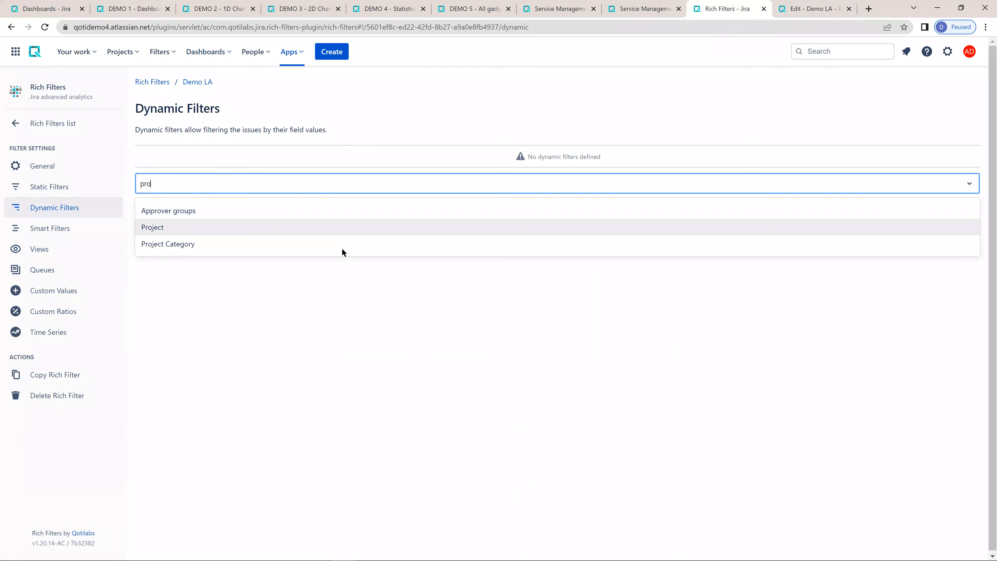
key(Return)
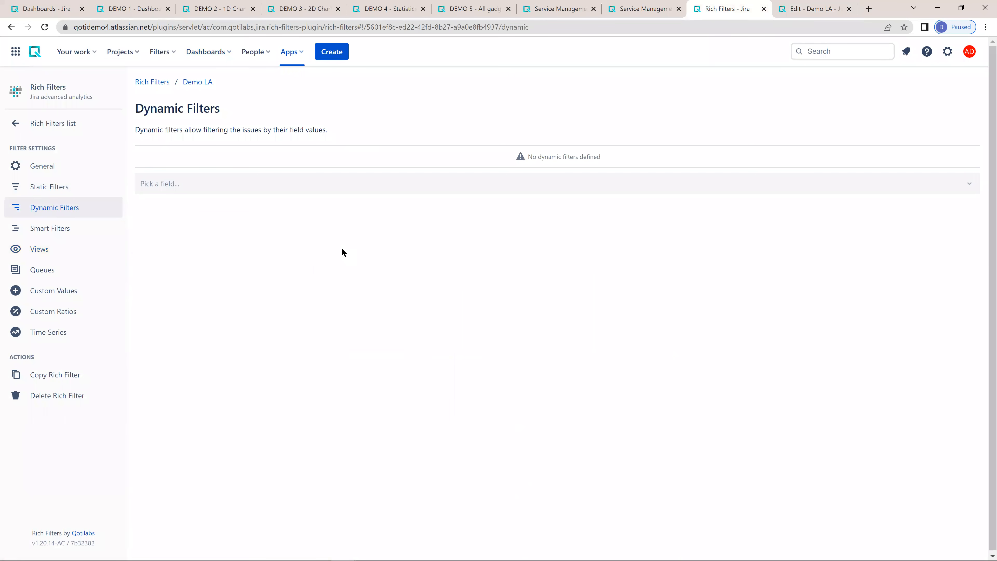
text(as)
key(Return)
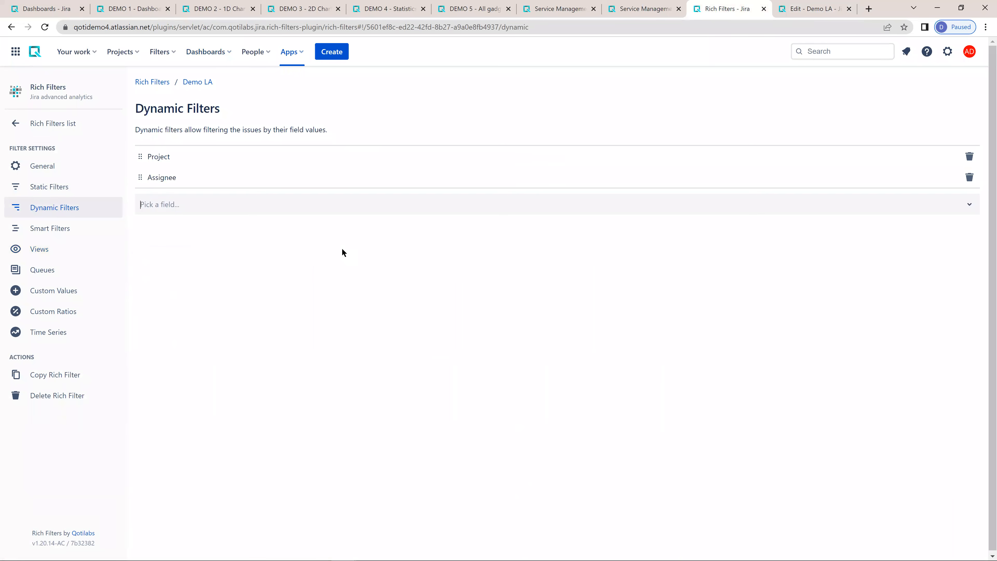
- Add Story Points, Created and Due date as further dynamic filters of the Demo LA rich filter
text(story)
key(Down)
key(Return)
text(creat)
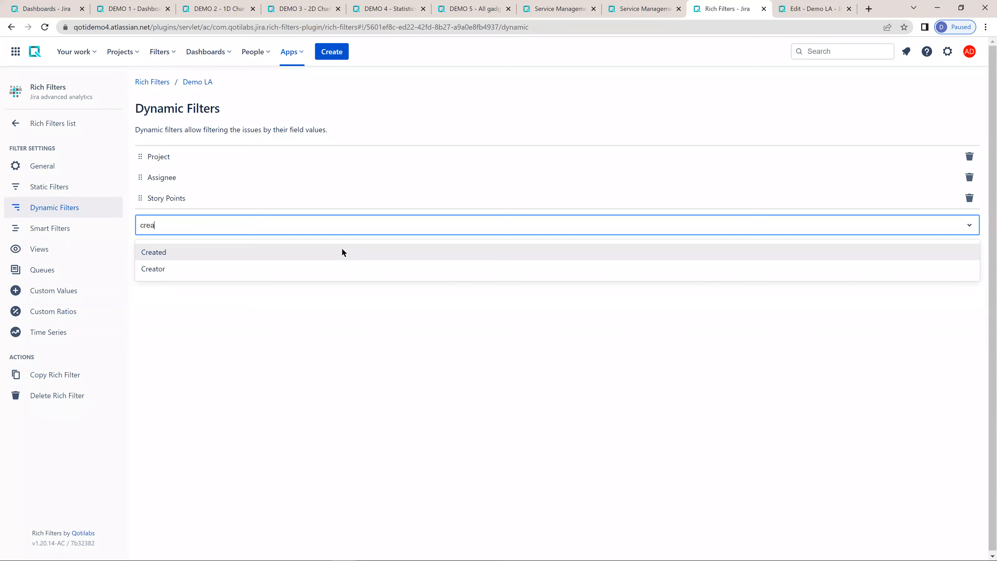
key(Return)
text(due)
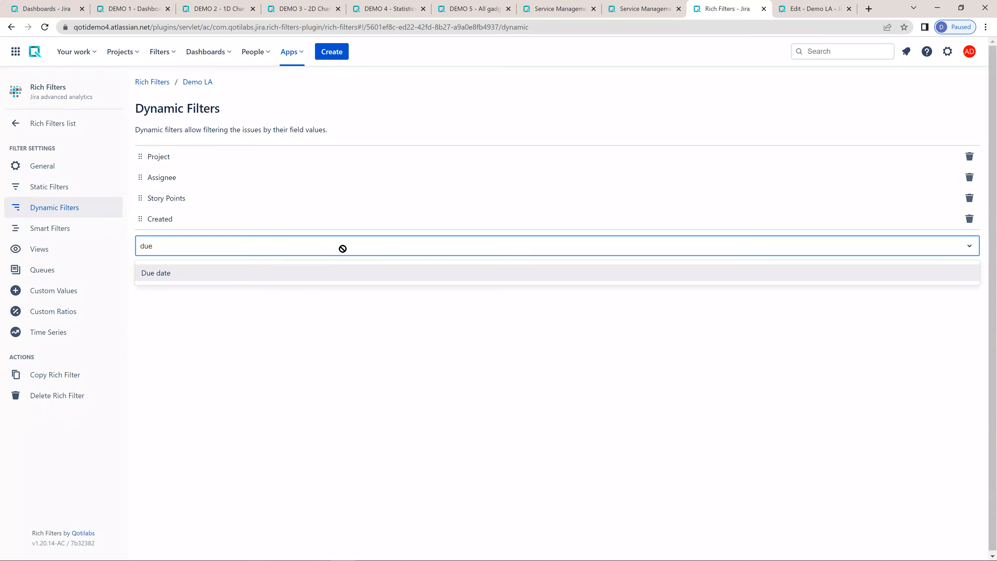
key(Return)
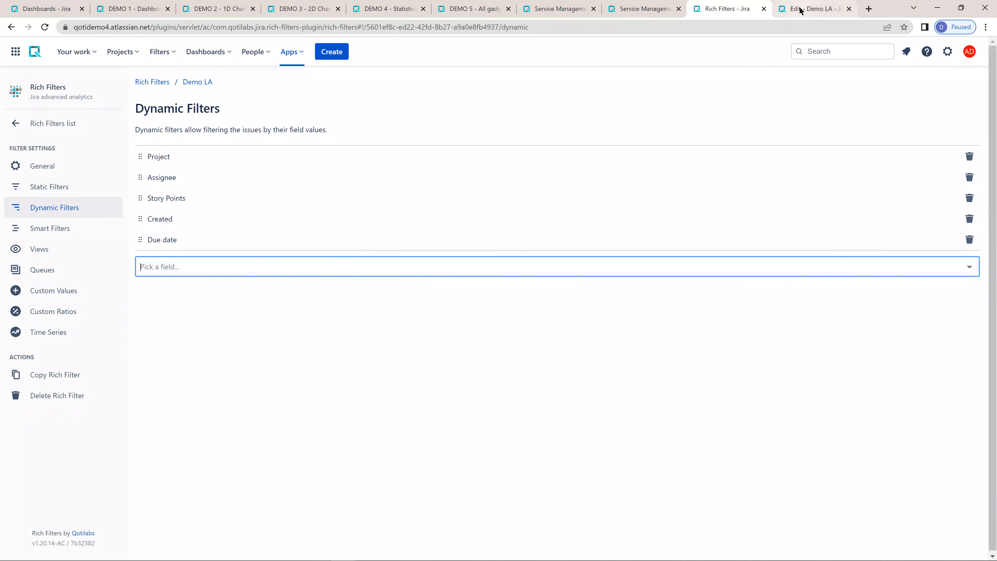
- Switch to the Demo LA dashboard and refresh the Rich Filter Controller to load the new dynamic filters
click(800, 9)
click(743, 10)
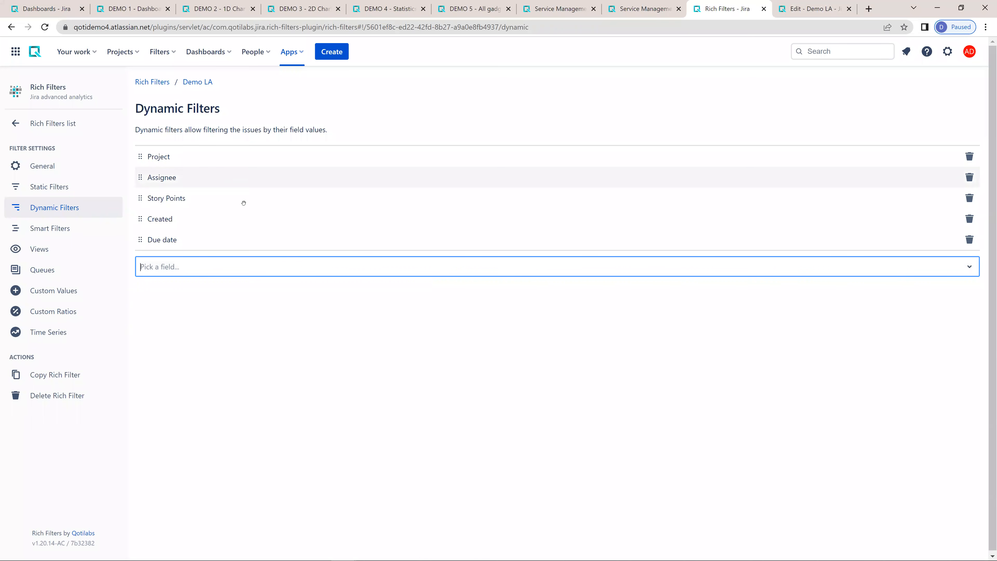
click(797, 8)
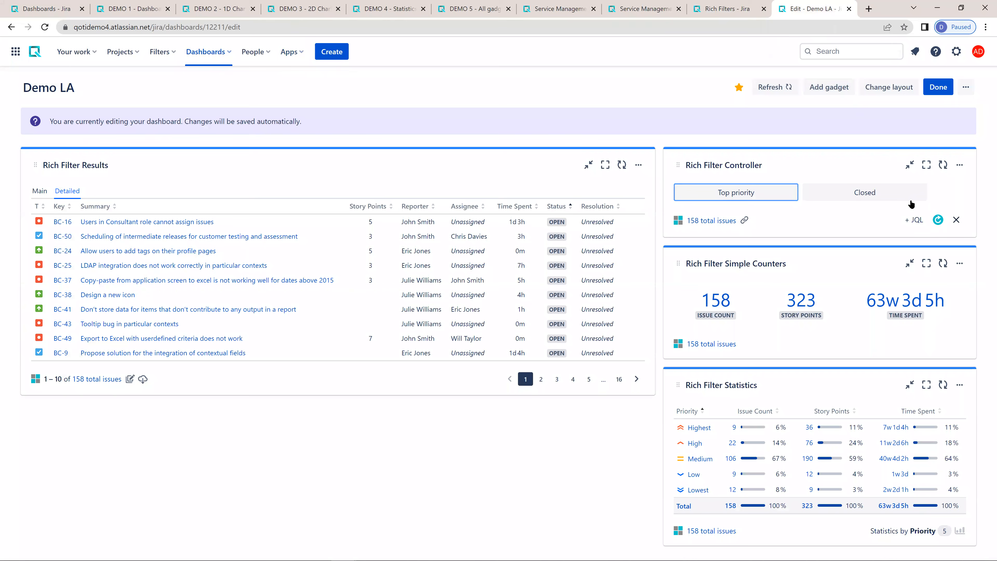
click(936, 219)
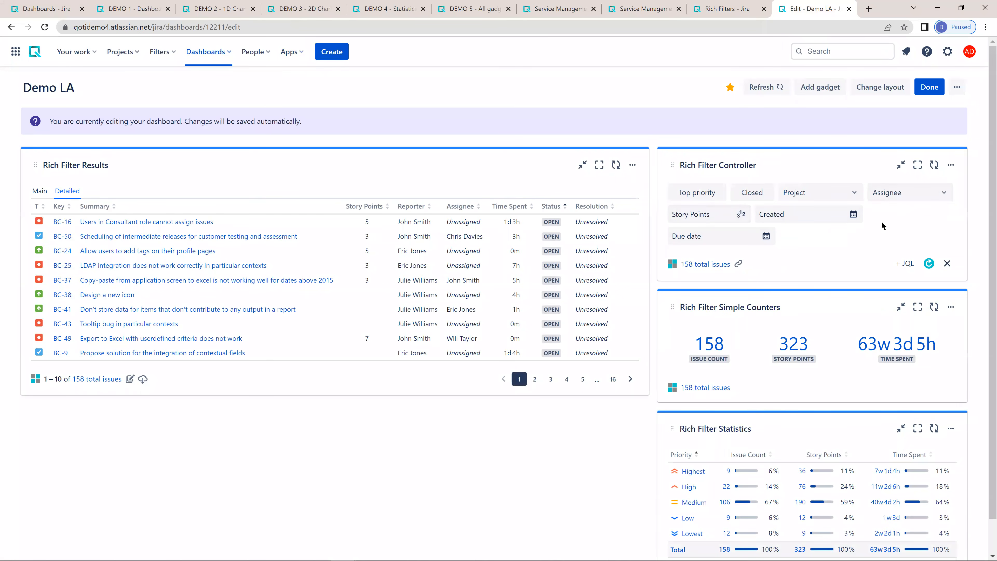
- Check the effect of filtering the dashboard by the Balanced Clustering project, and clear that filter
click(843, 196)
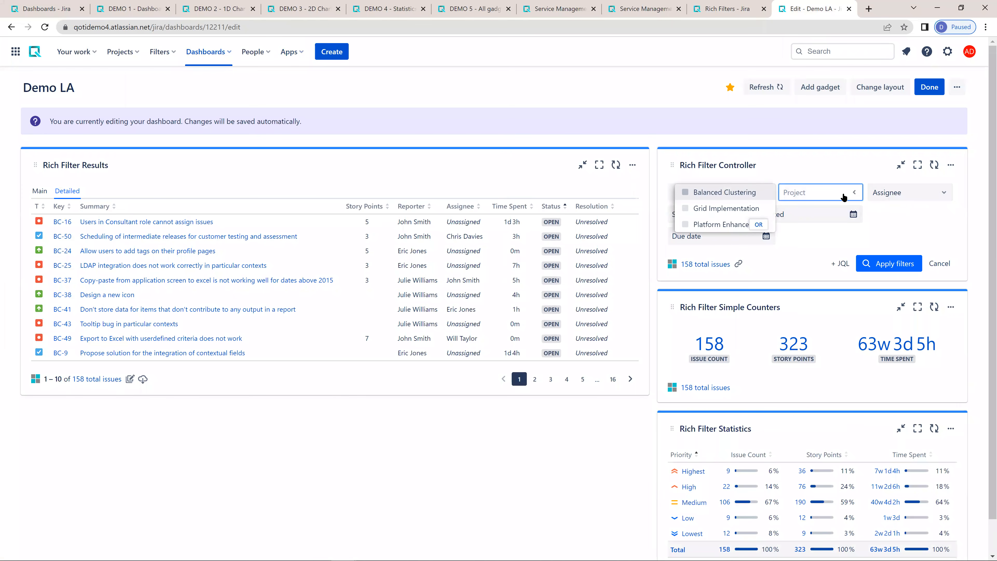
click(740, 192)
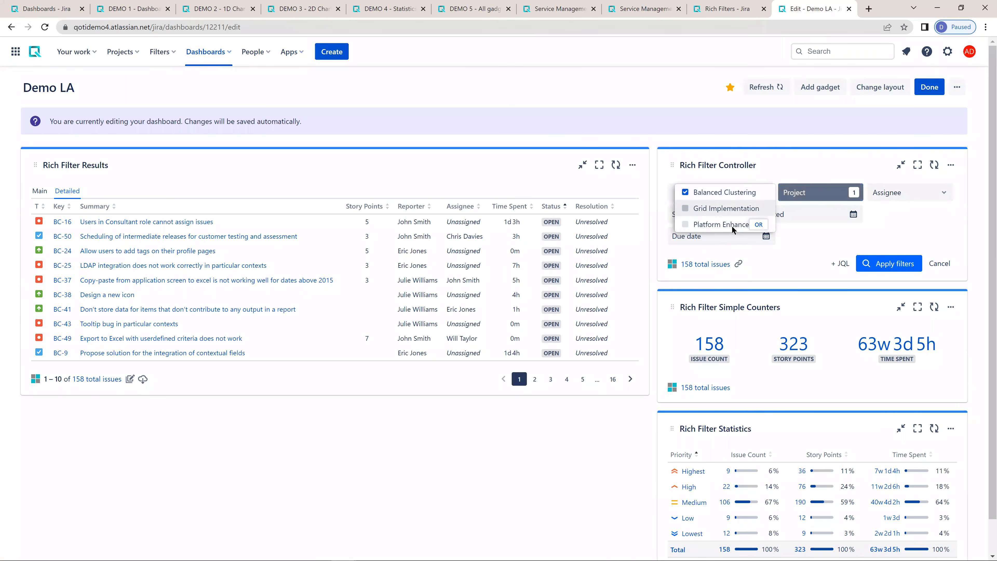
click(869, 264)
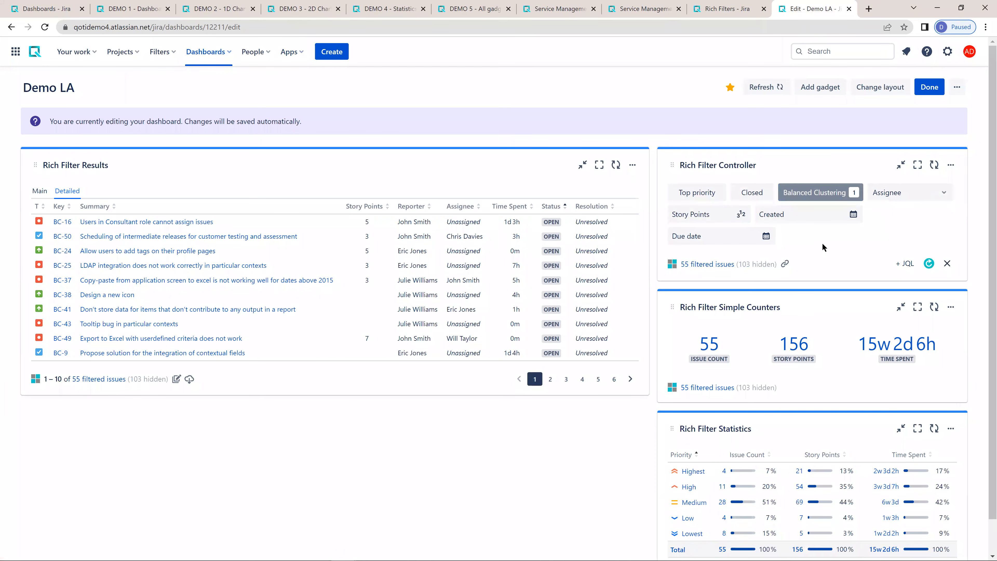
click(853, 192)
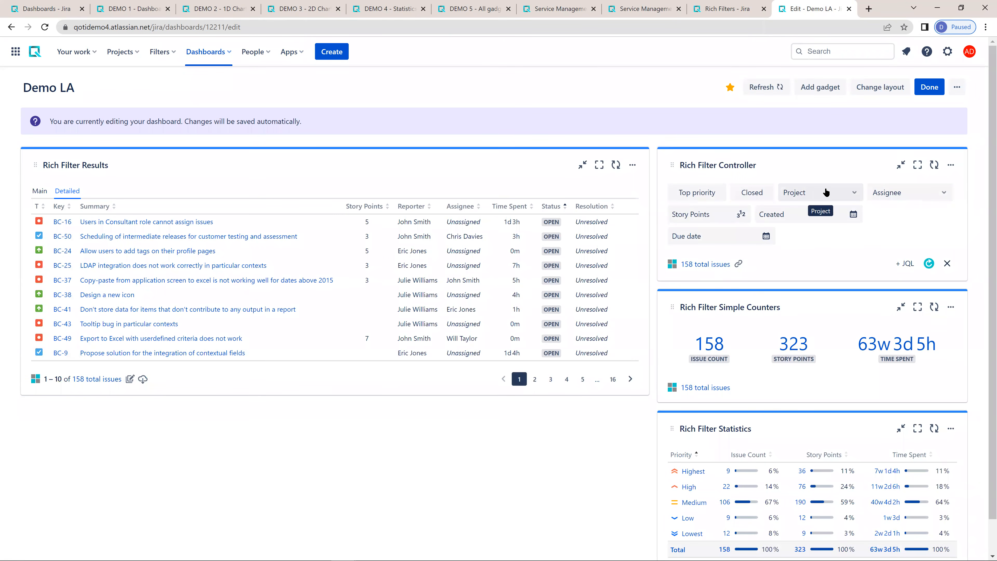
- Review the Project filter options, and check the effect of filtering the dashboard gadgets by two assignees
click(830, 192)
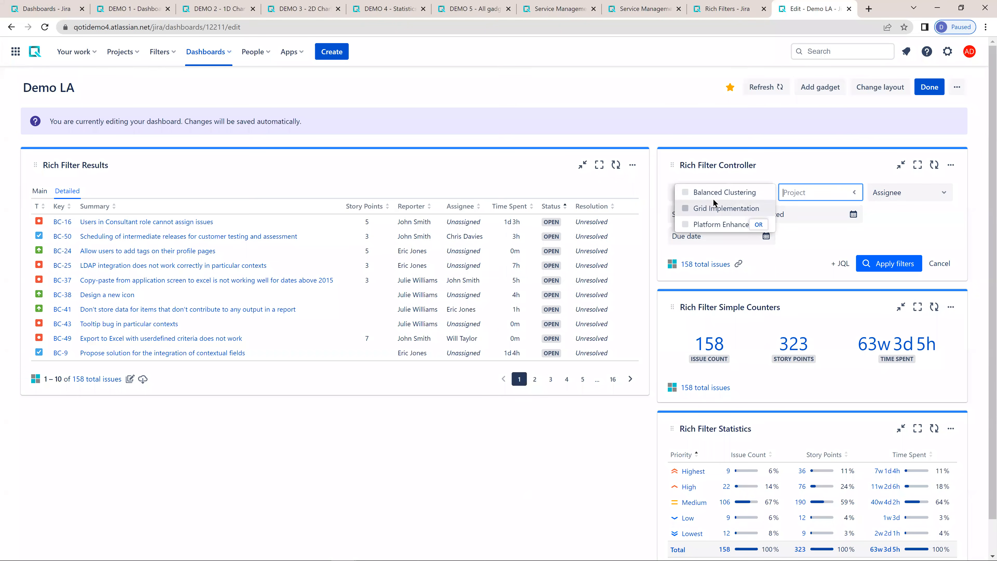
click(894, 235)
click(920, 193)
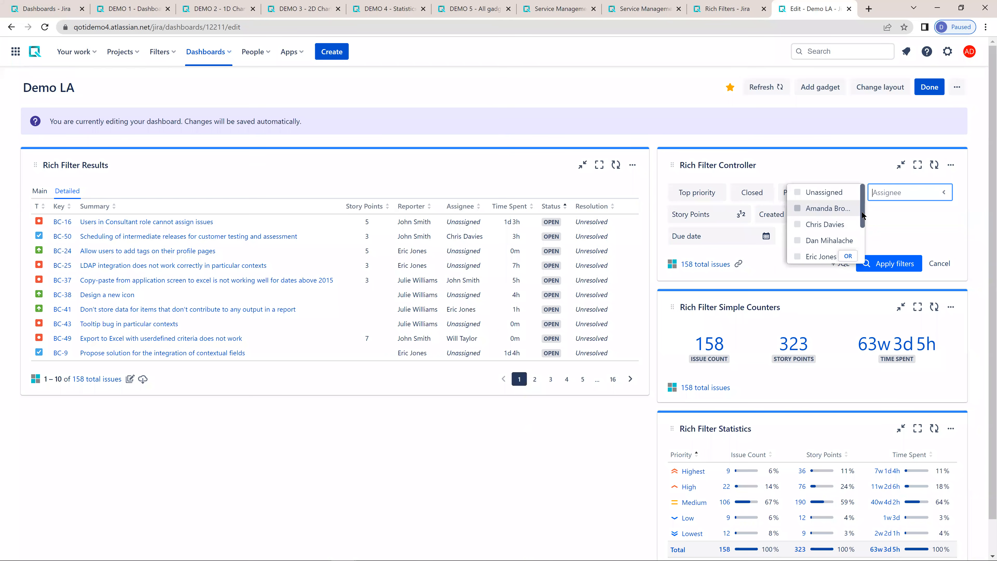
mouse_move(861, 218)
mouse_down()
mouse_move(864, 242)
mouse_move(865, 204)
mouse_up()
click(819, 224)
click(826, 240)
click(888, 263)
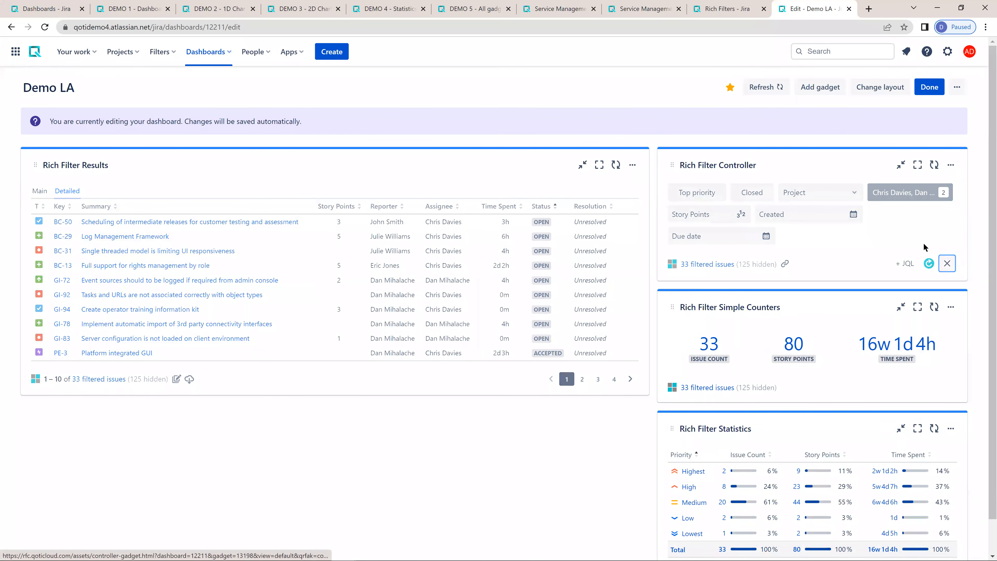
- Check the effect of a Due date filter starting from 2022-10-19 on the dashboard gadgets, and clear it
click(724, 215)
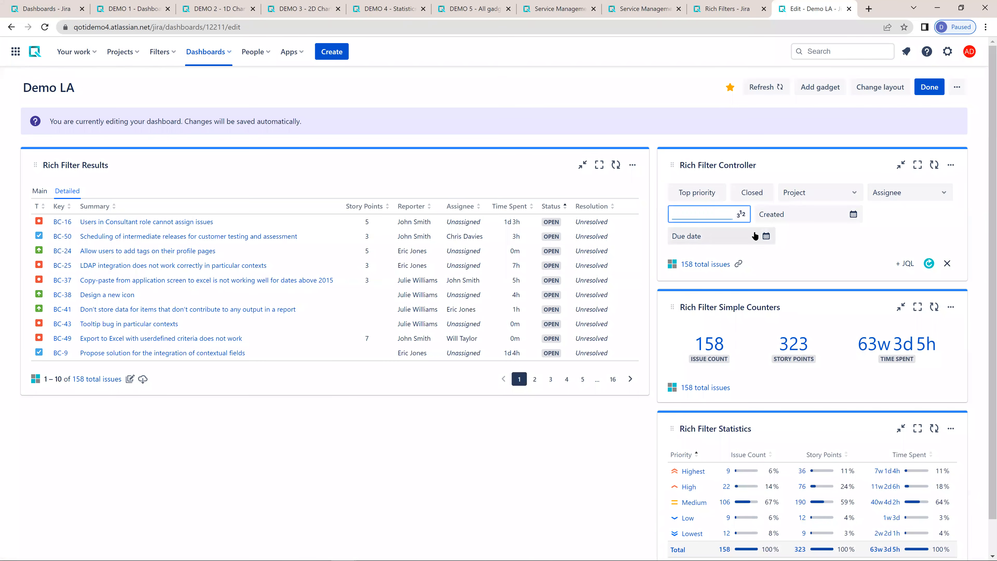
click(766, 236)
click(713, 237)
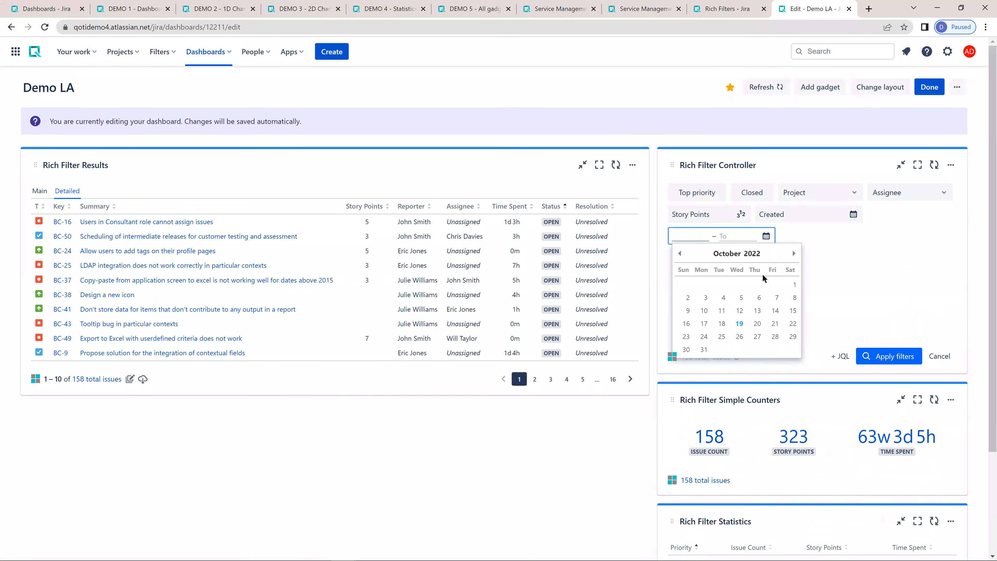
click(740, 324)
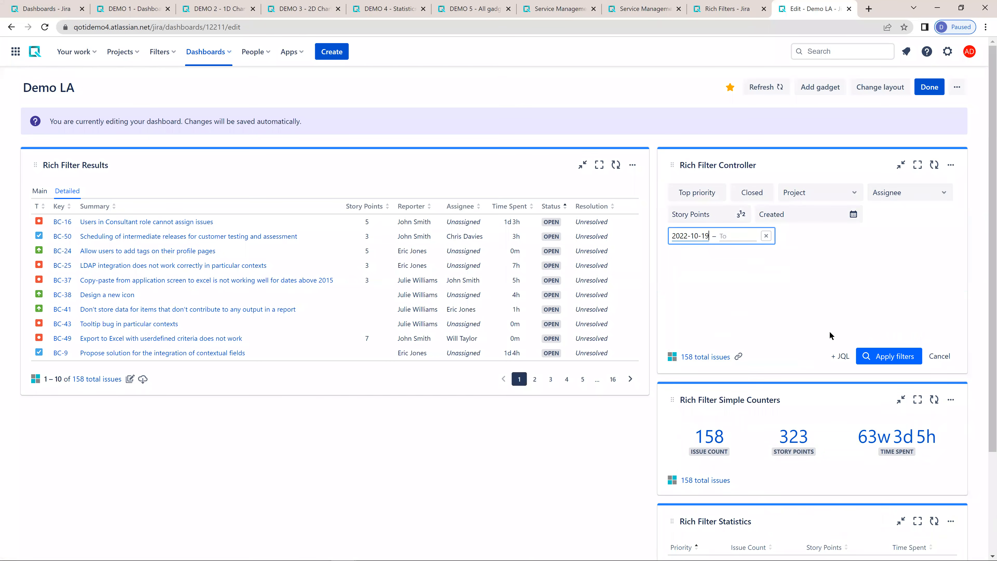
click(878, 356)
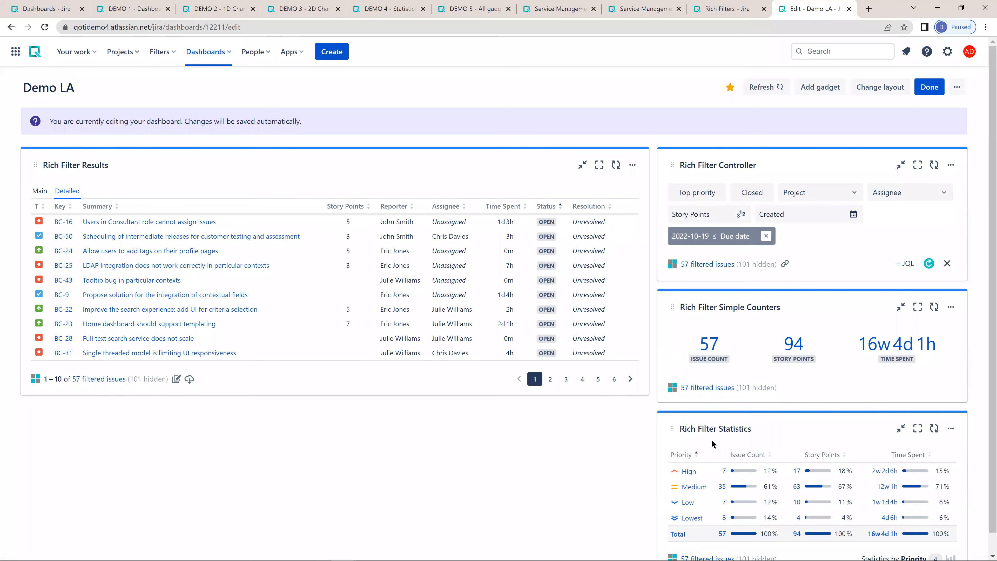
click(947, 263)
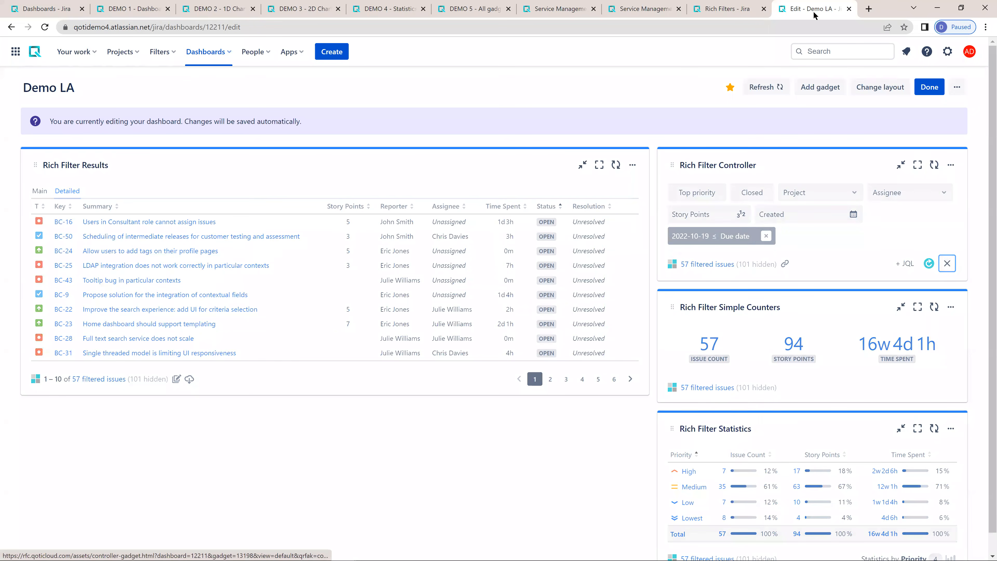
- Add Summary, Comment and Contains text as dynamic filters of the Demo LA rich filter
click(724, 8)
click(217, 267)
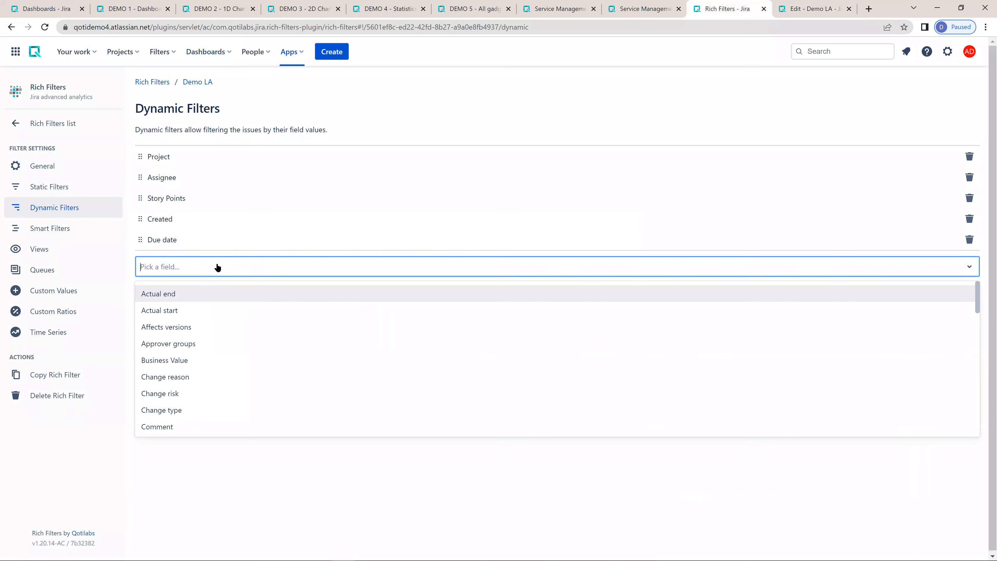
text(summ)
key(Return)
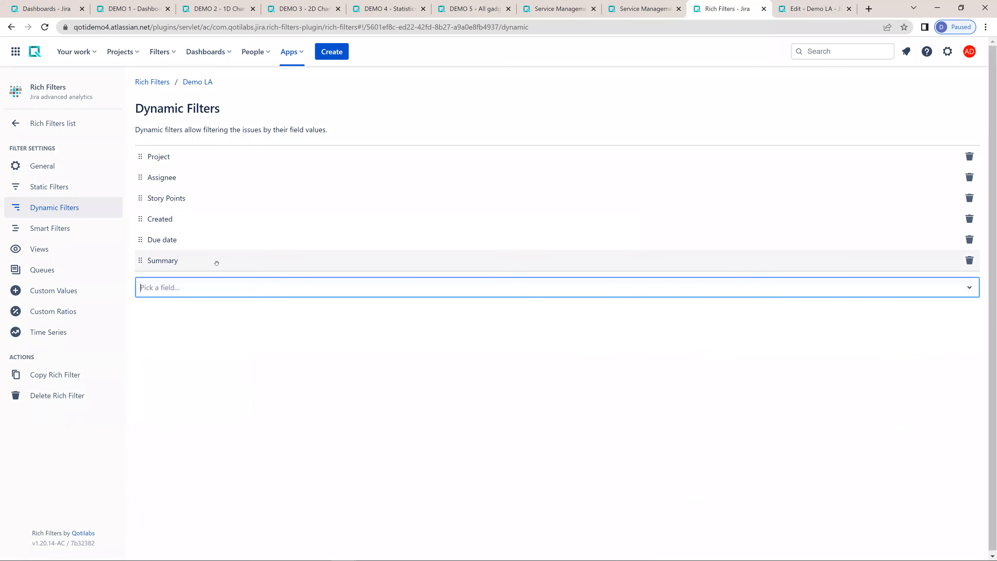
text(comm)
key(Return)
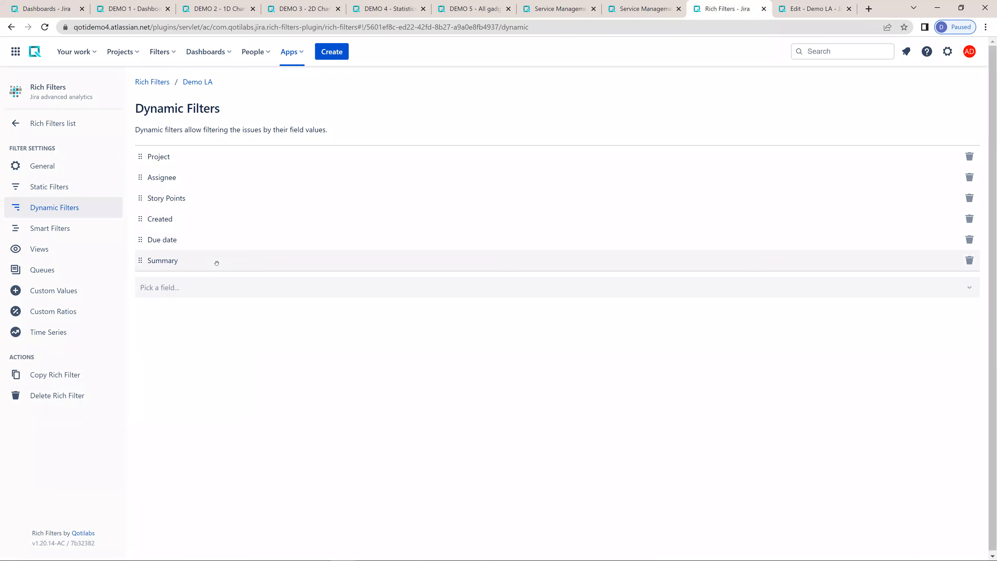
text(cont)
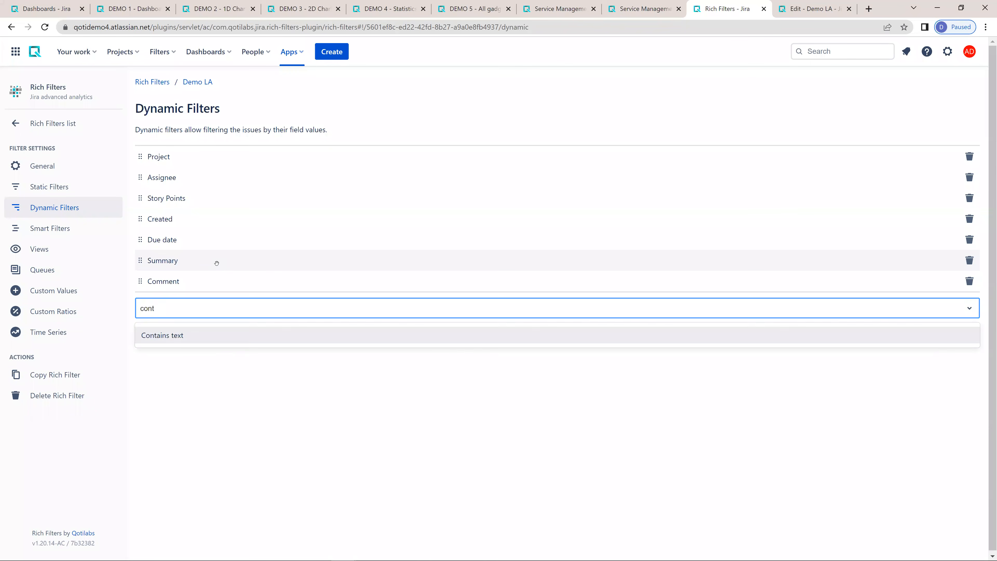
key(Return)
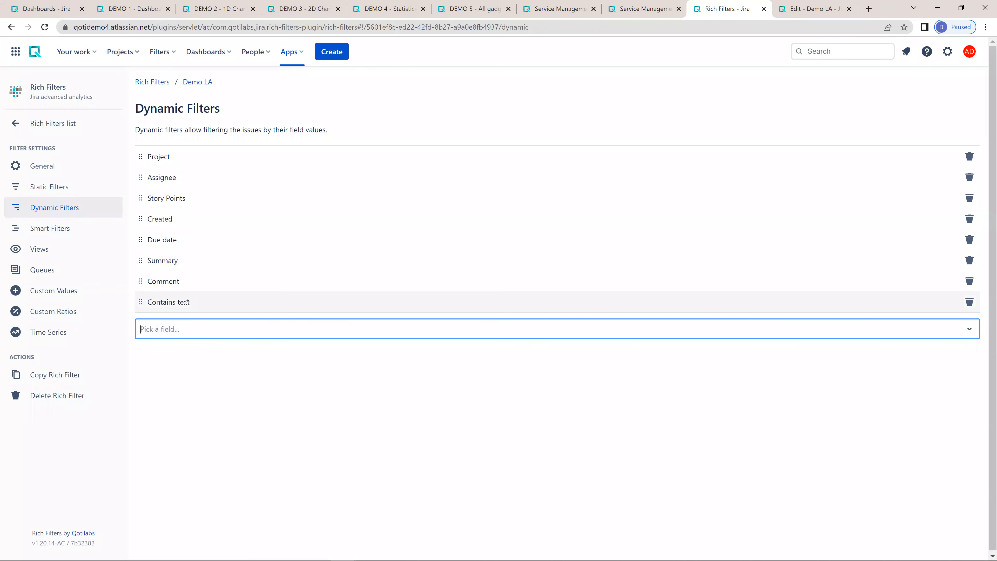
- Try customizing the quick filters shown in the dashboard's Rich Filter Controller by adding an untitled section
click(815, 11)
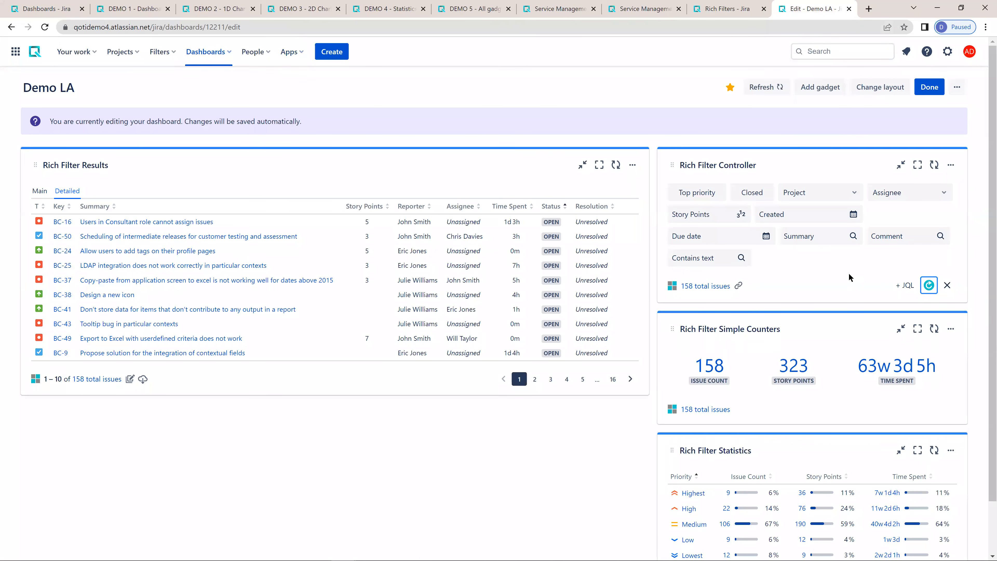
click(672, 285)
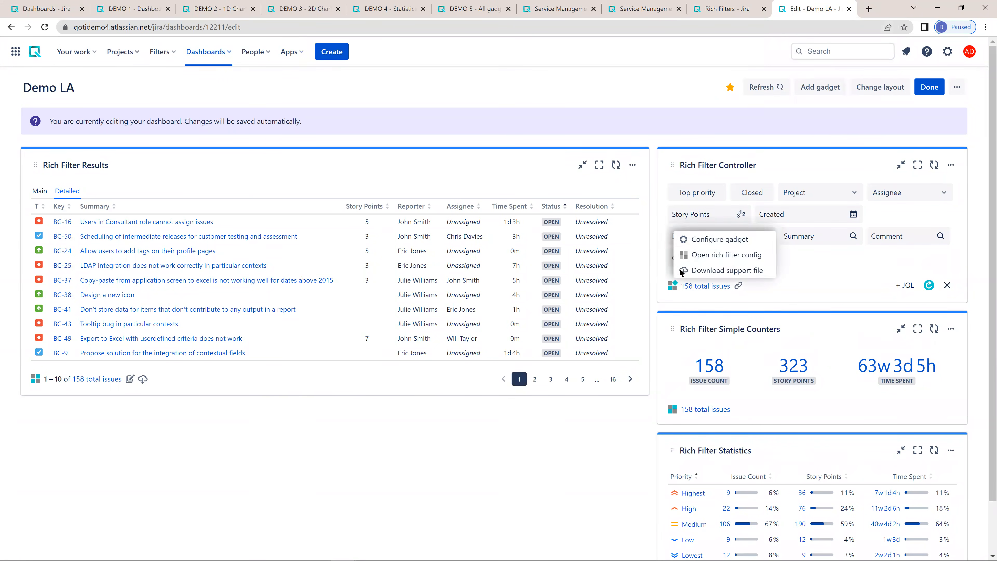
click(708, 239)
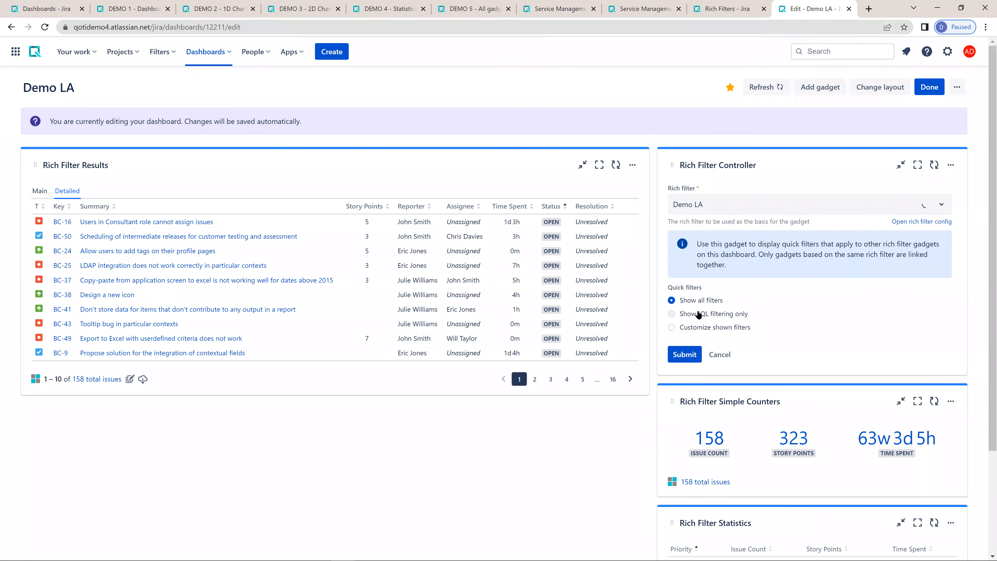
click(704, 331)
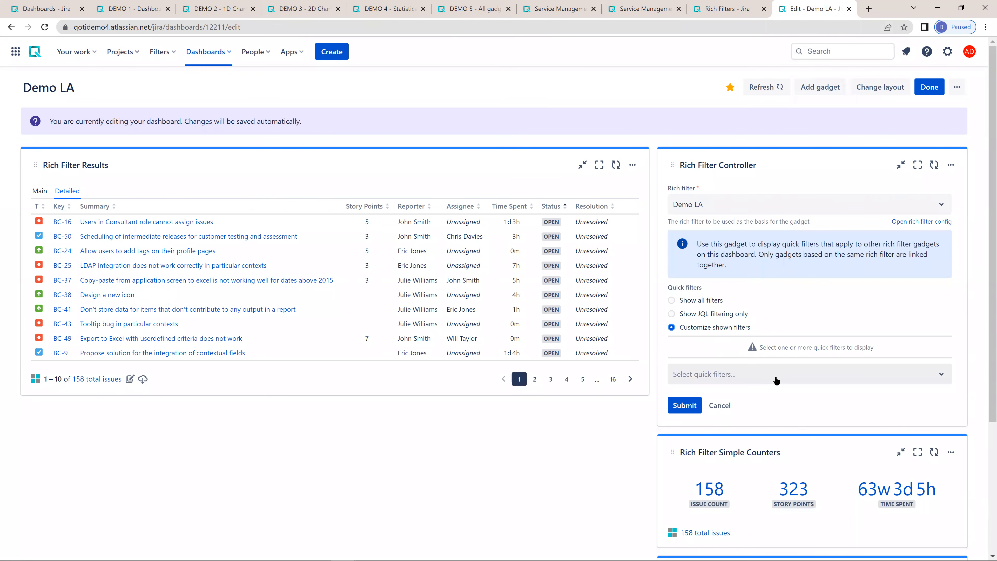
click(770, 377)
click(711, 232)
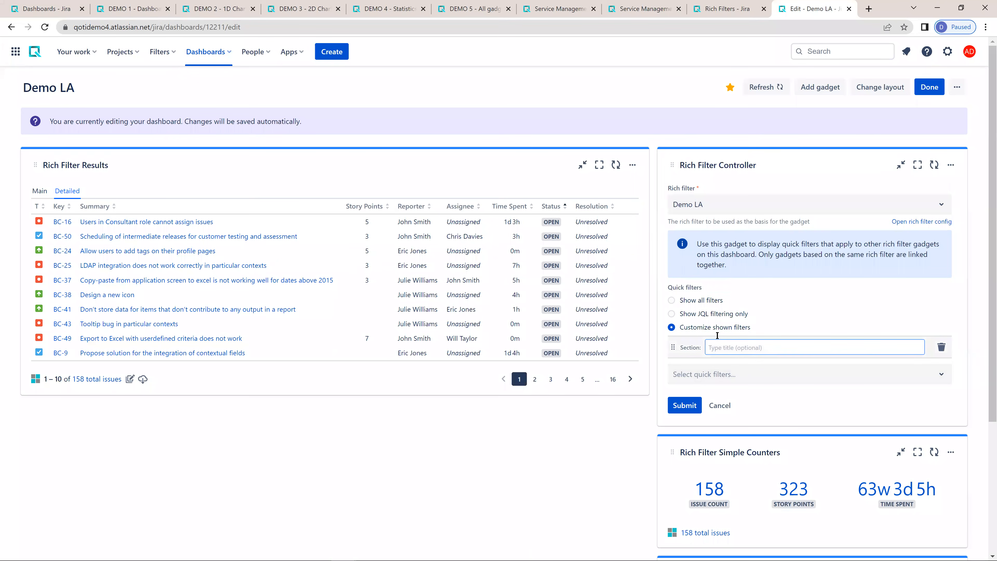
- Examine the DEMO 2 dashboard as an example of filter sections, and discard the controller configuration changes on Demo LA
click(212, 11)
drag(41, 144, 74, 144)
drag(48, 183, 78, 185)
drag(43, 243, 77, 243)
click(801, 9)
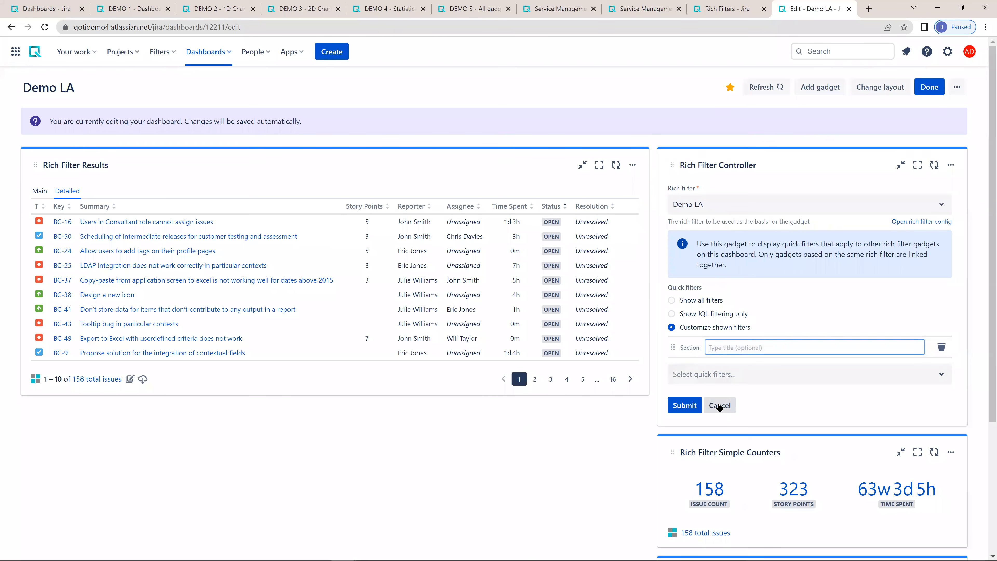
click(719, 407)
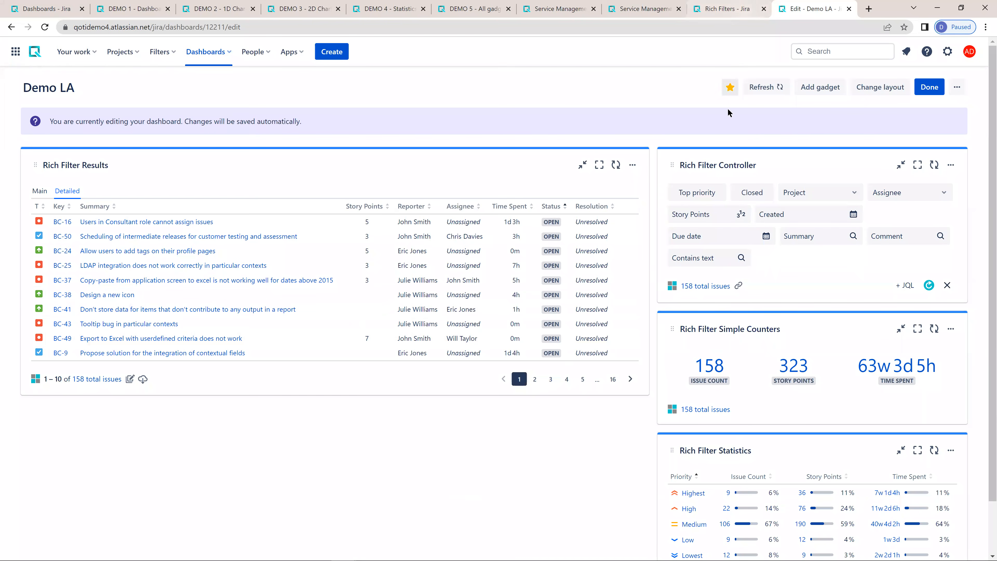
click(728, 12)
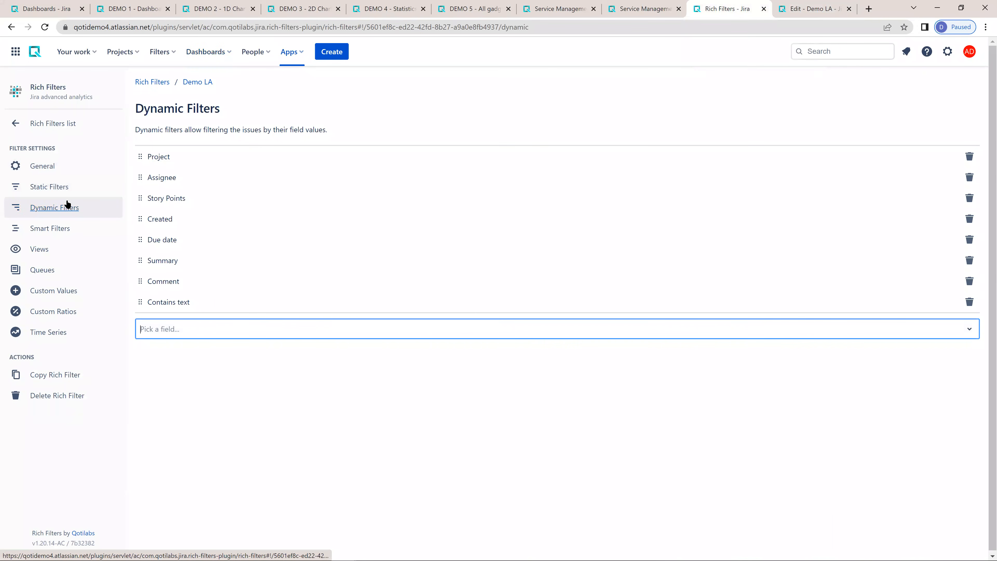
click(806, 12)
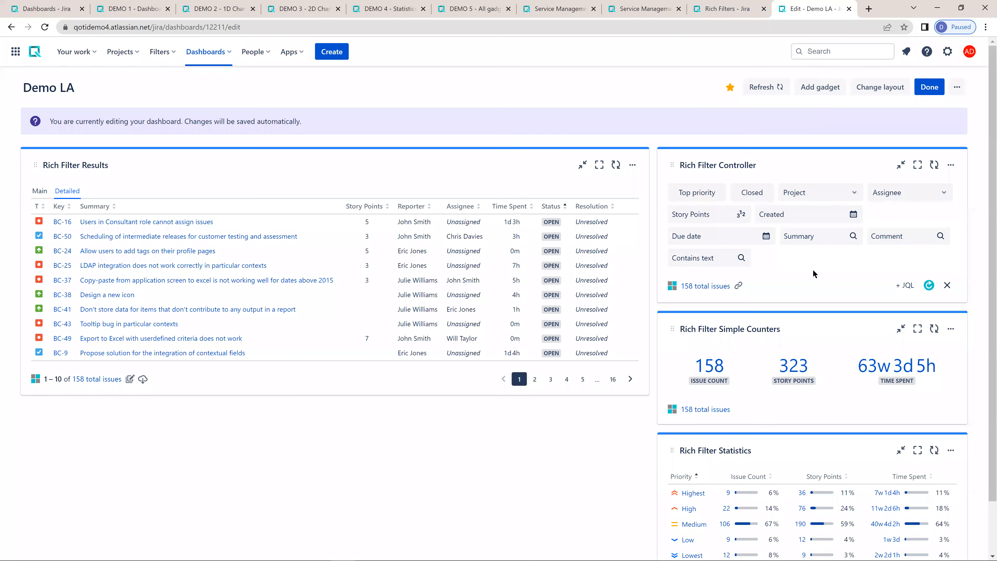
- Add a Rich Filter Flexi Charts gadget to the Demo LA dashboard and place it below Rich Filter Results
click(821, 87)
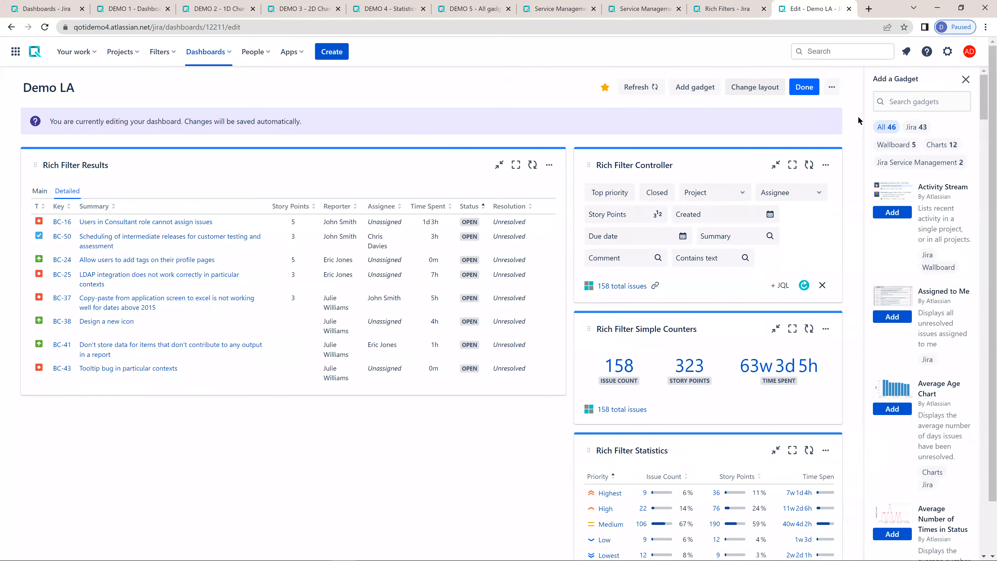
click(850, 103)
text(rich)
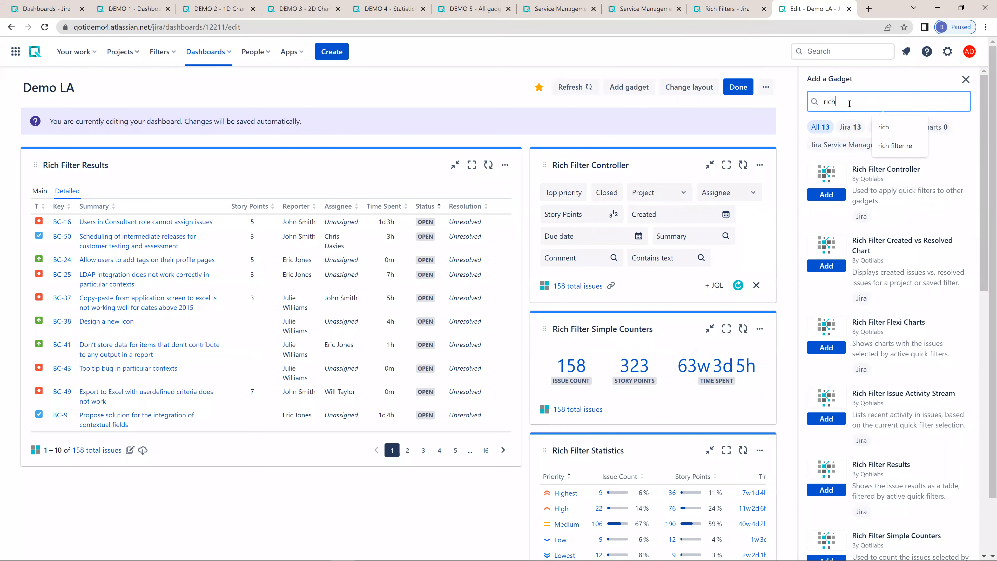
click(828, 347)
click(966, 80)
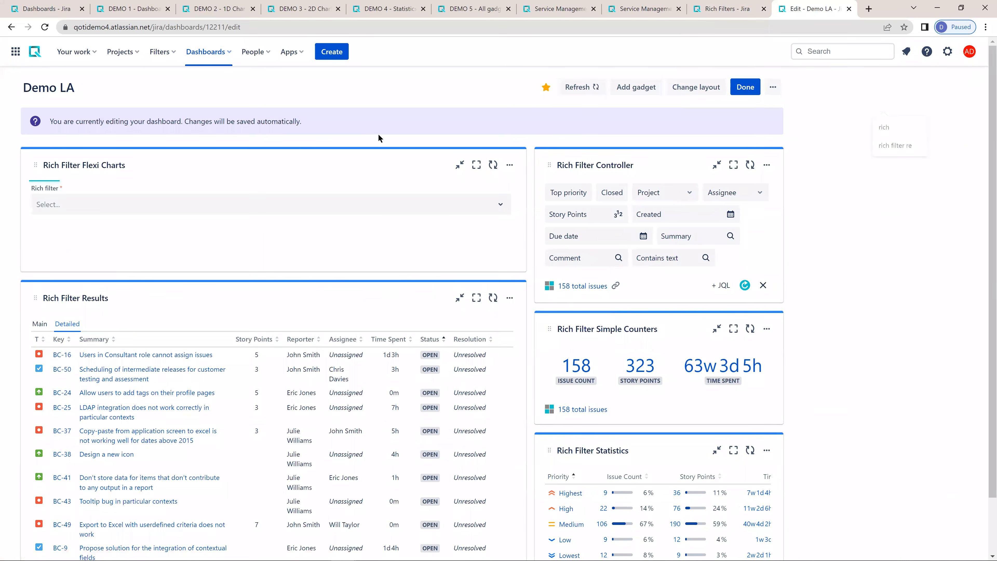
drag(282, 156, 306, 285)
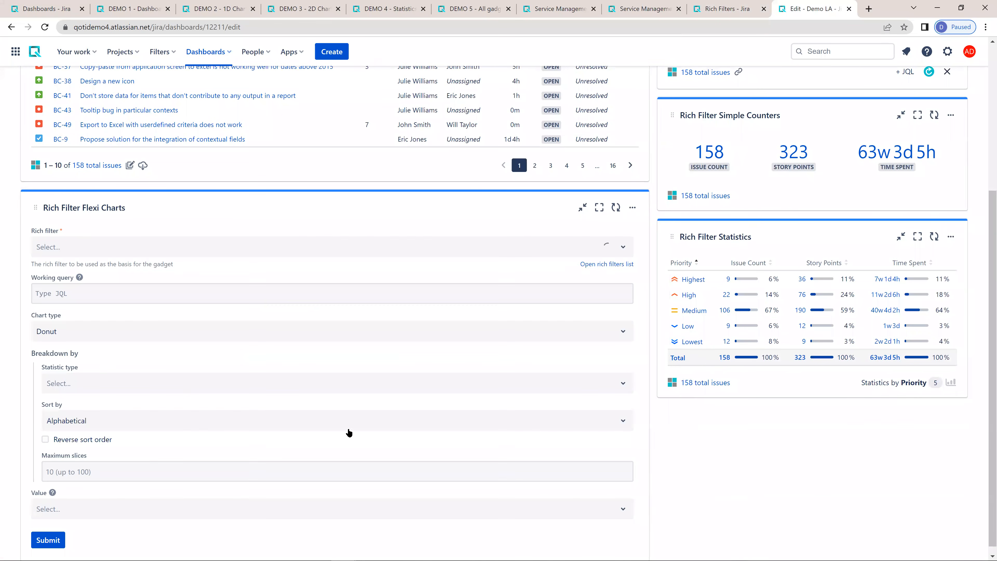
- Base the Rich Filter Flexi Charts gadget on the Demo LA rich filter and set its chart type to Pie
click(72, 251)
click(71, 286)
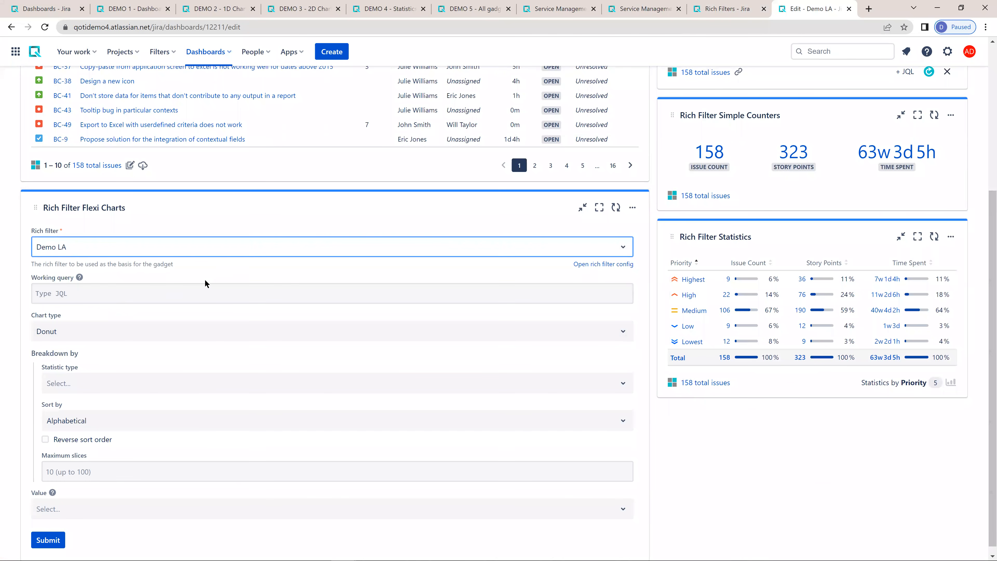
click(79, 331)
click(285, 384)
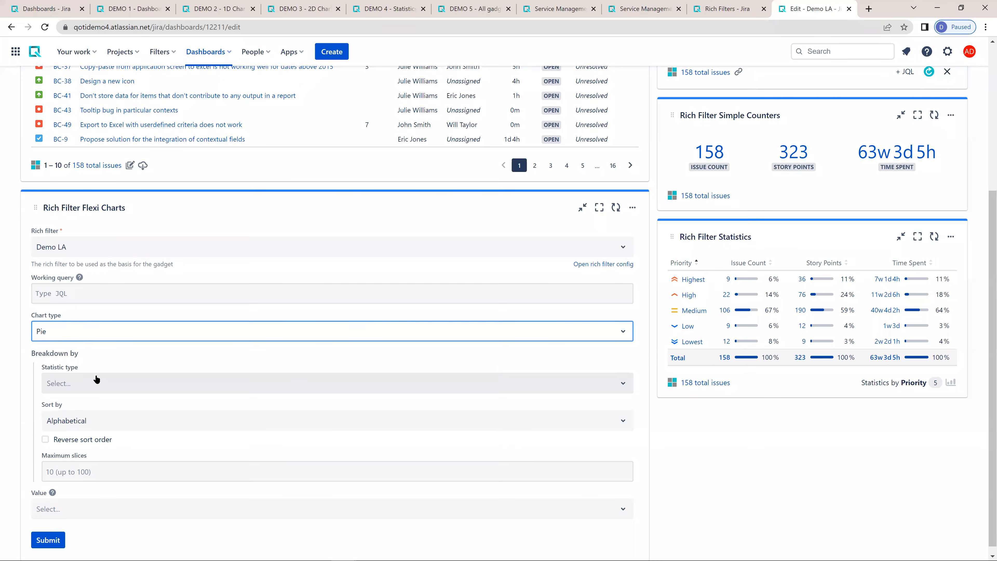
click(85, 335)
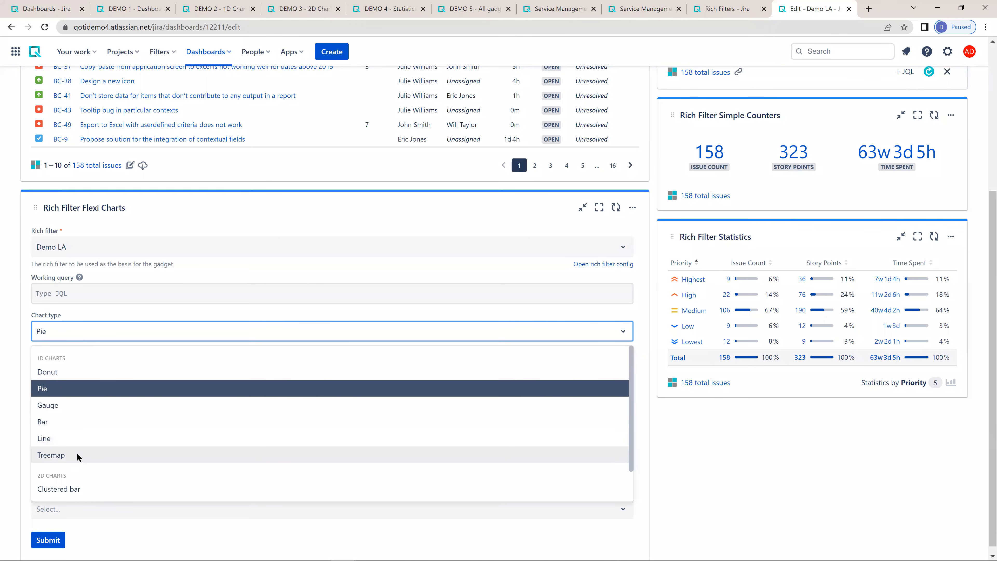
scroll(86, 448, down, 1)
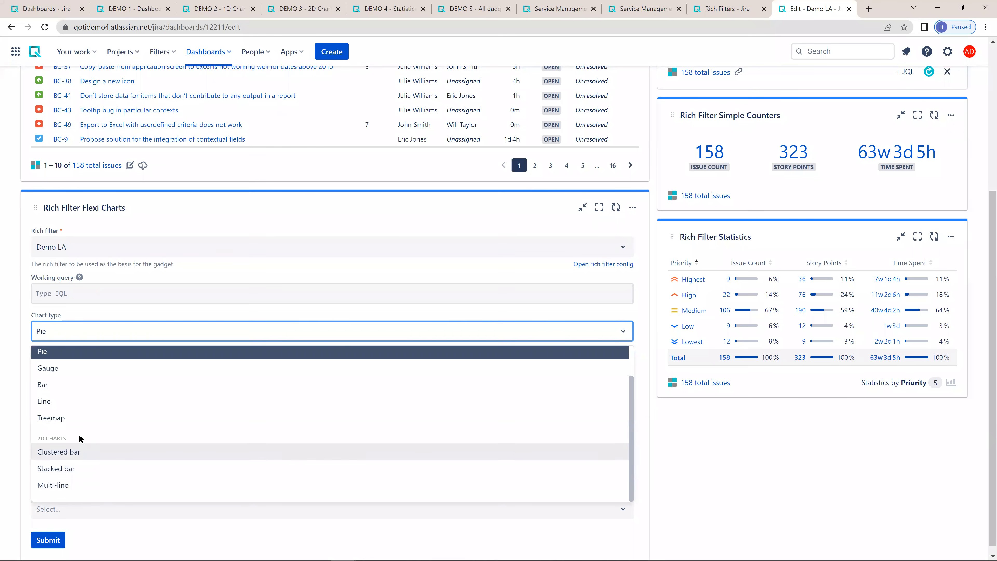
scroll(53, 408, up, 1)
click(43, 389)
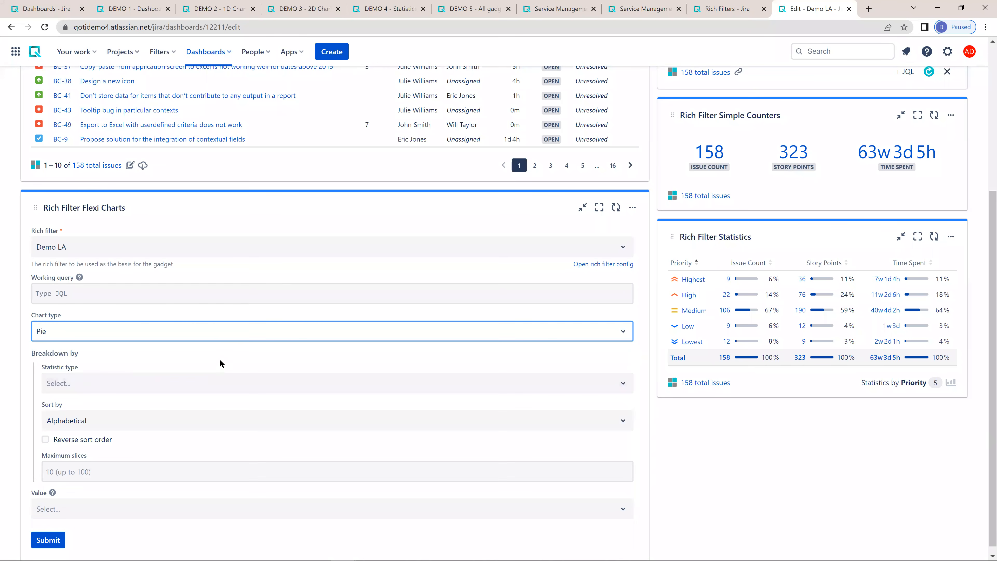
- Break the pie chart down by Assignee with Story Points as its value, and submit the gadget configuration
click(78, 384)
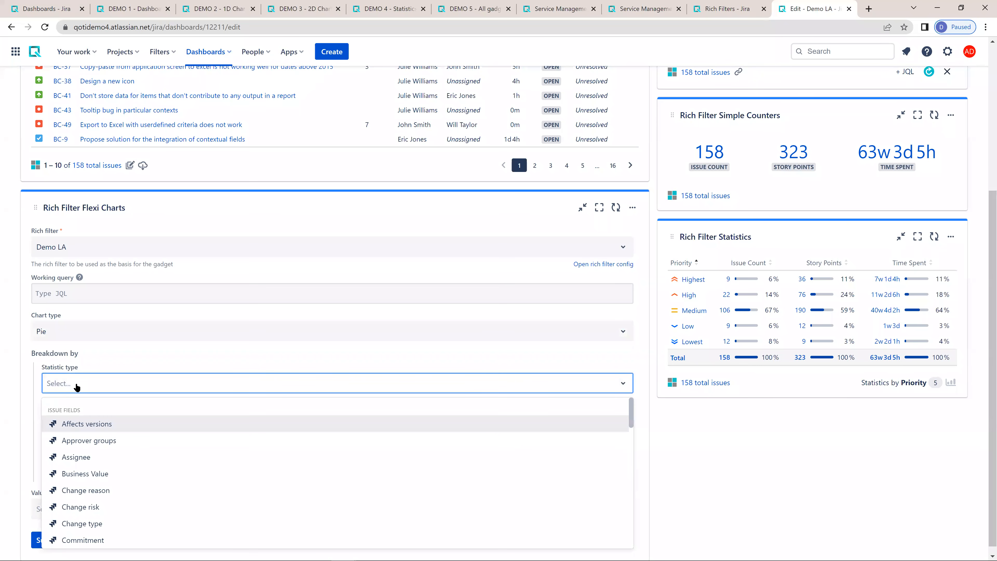
text(assi)
key(Return)
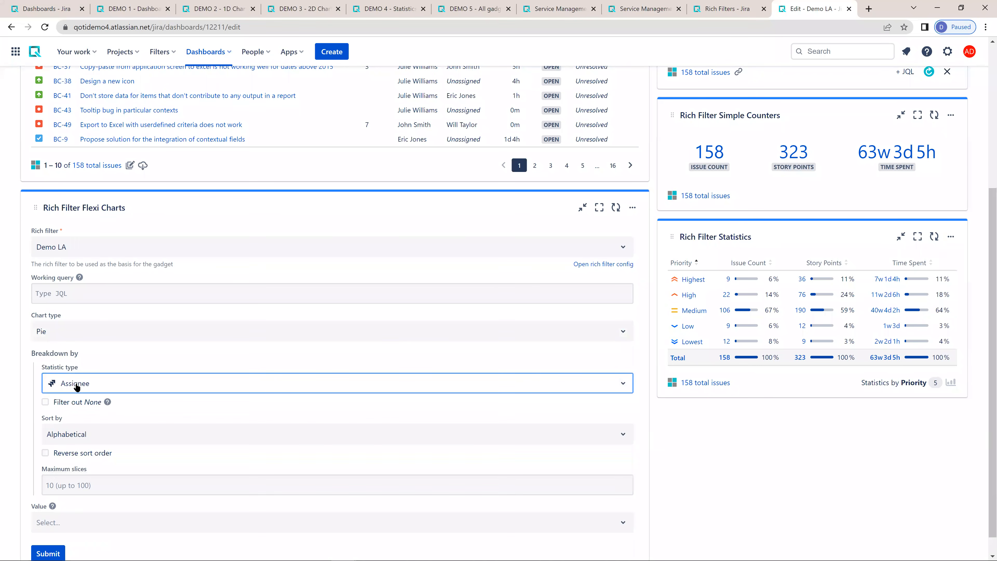
scroll(121, 374, down, 1)
click(83, 500)
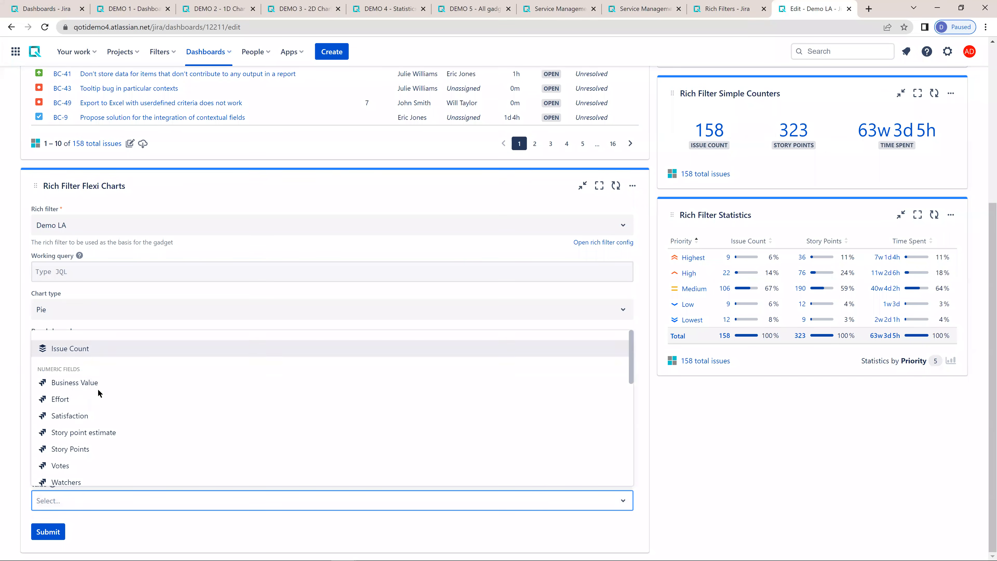
click(89, 450)
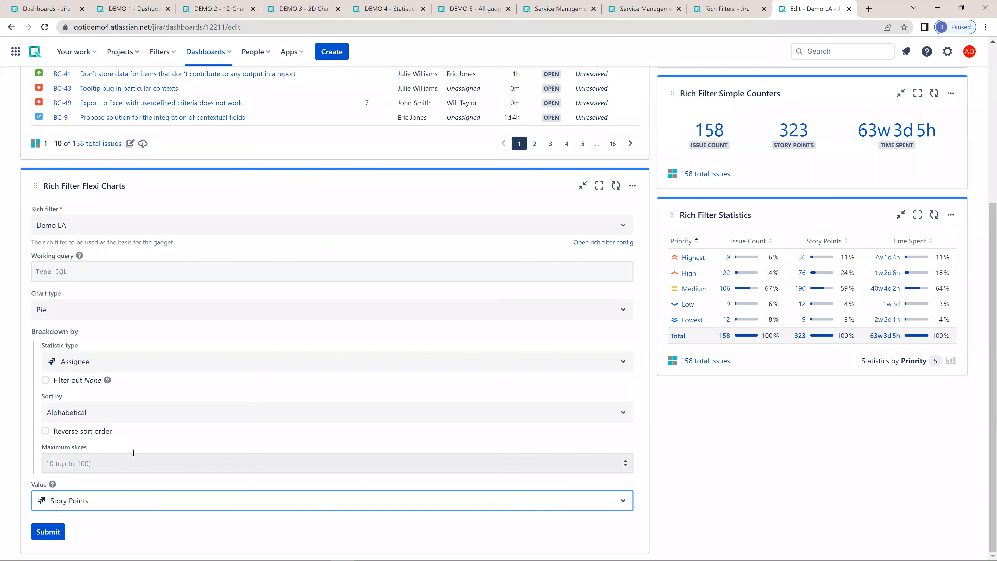
click(46, 531)
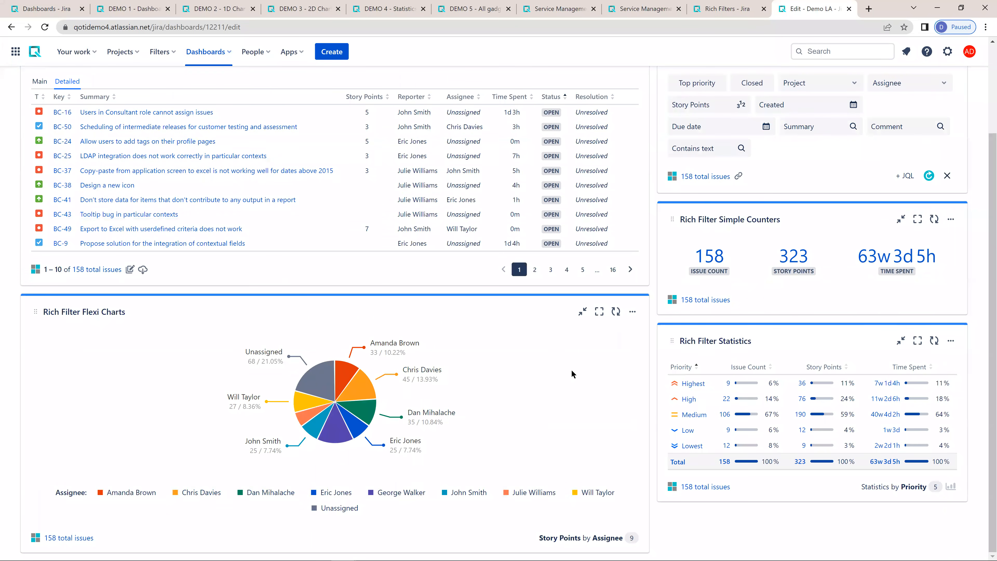
- Search the gadgets for "rich" and add Rich Filter Two Dimensional Statistics to the Demo LA dashboard
scroll(571, 369, up, 1)
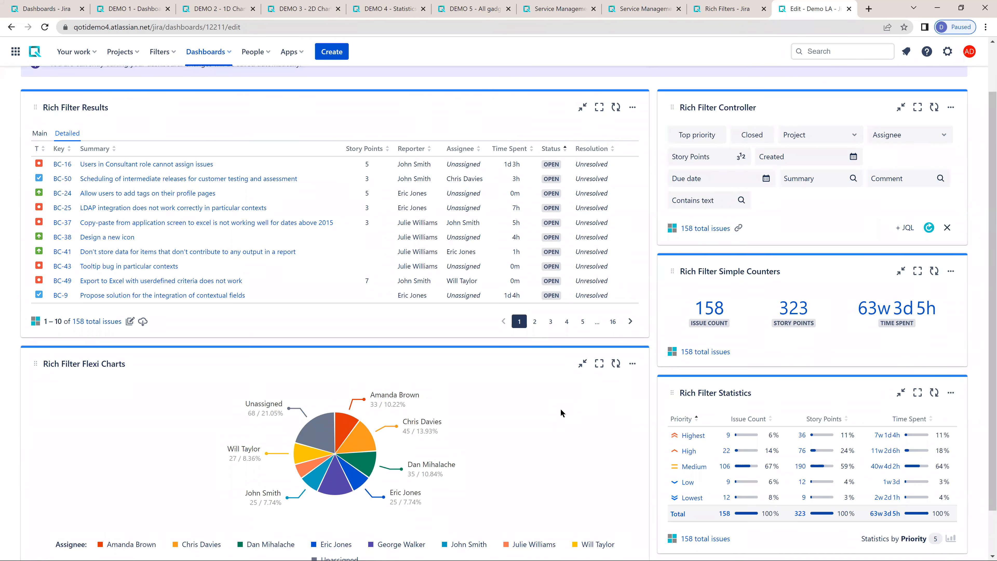
scroll(561, 410, down, 1)
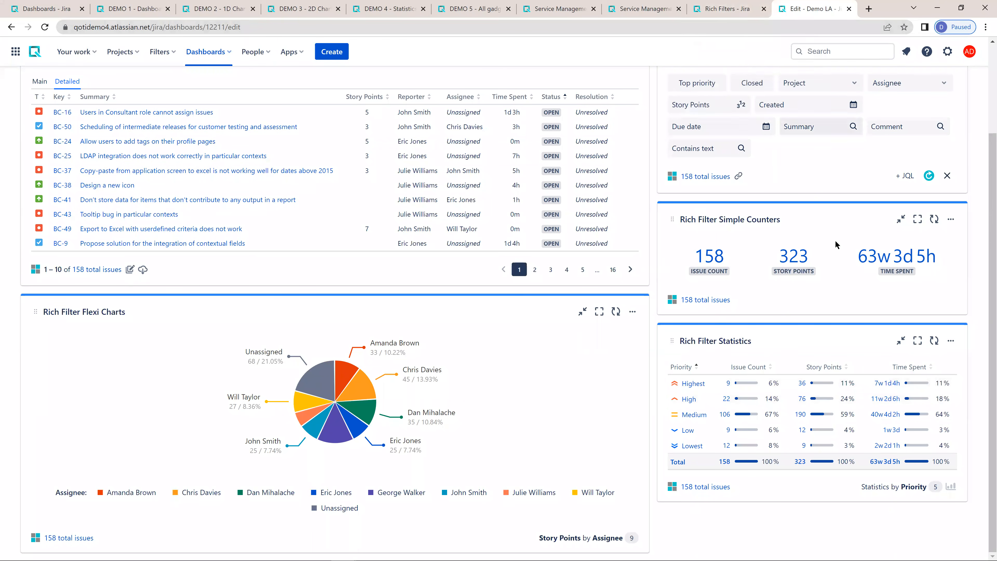
scroll(844, 177, up, 1)
click(821, 91)
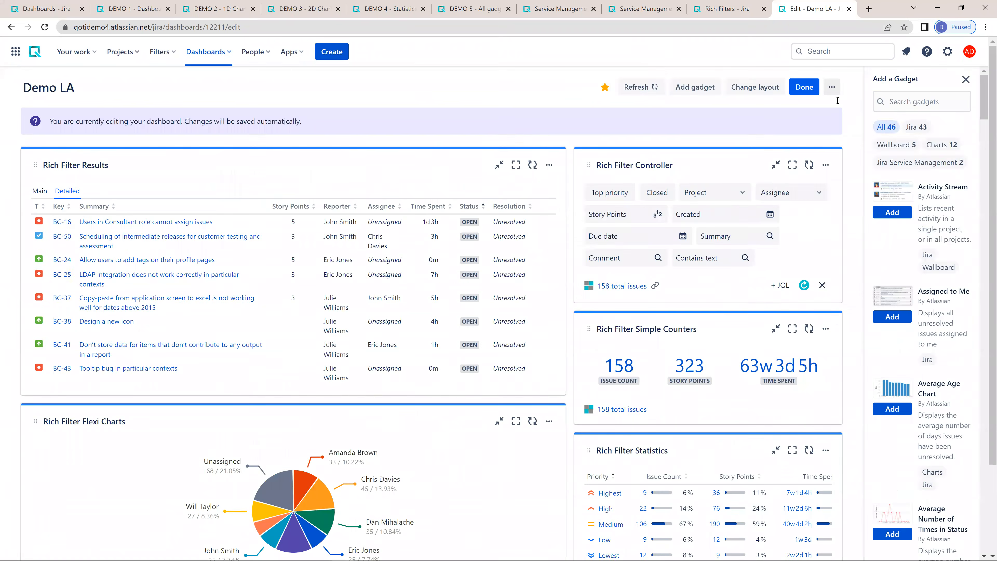
click(838, 101)
text(rich)
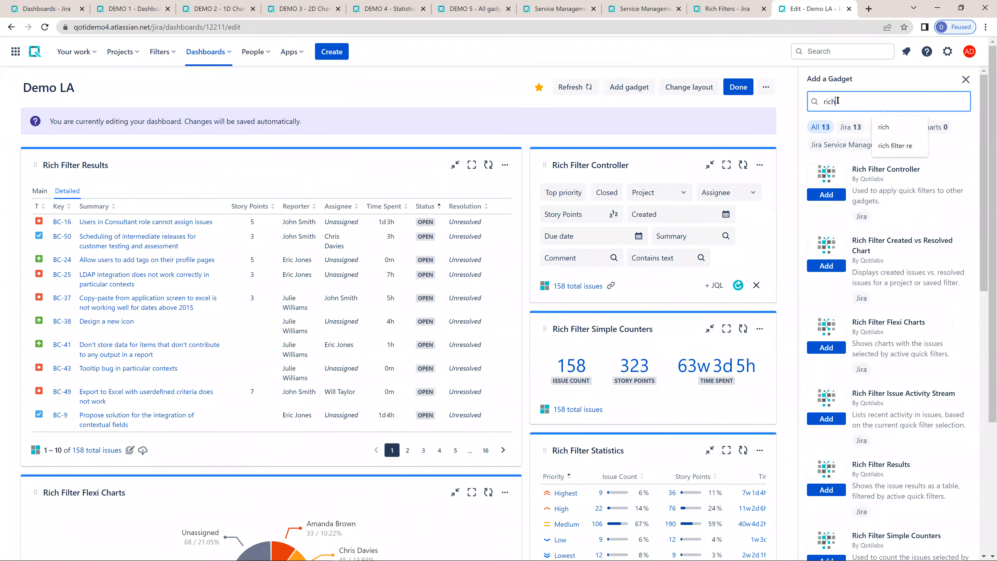
scroll(630, 415, down, 1)
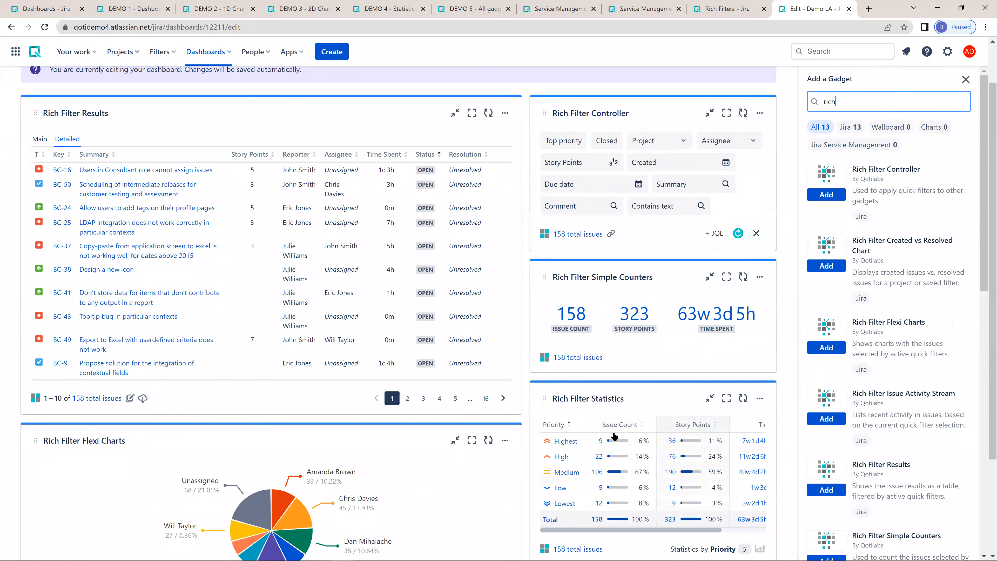
scroll(887, 405, down, 1)
scroll(888, 409, down, 8)
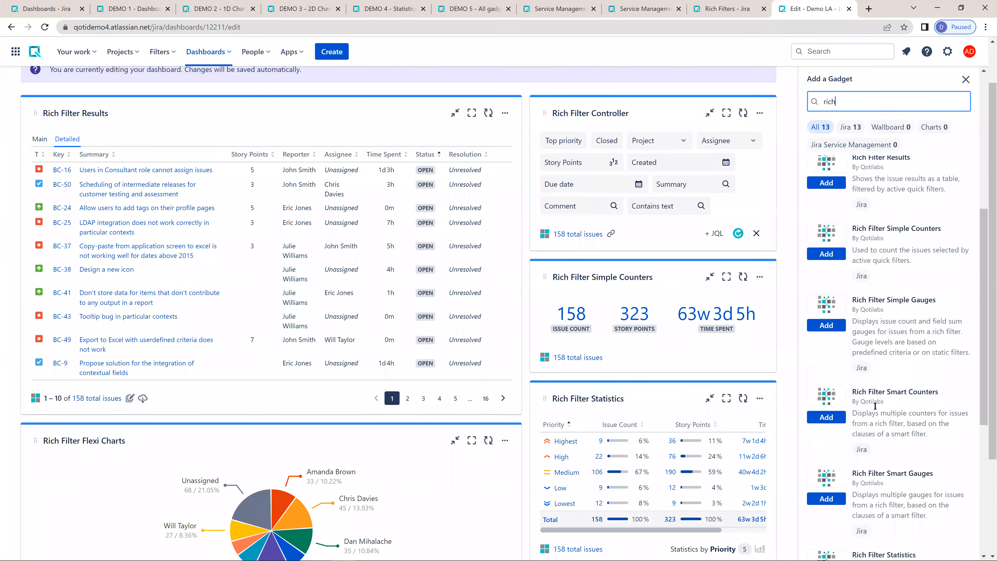
scroll(867, 405, down, 2)
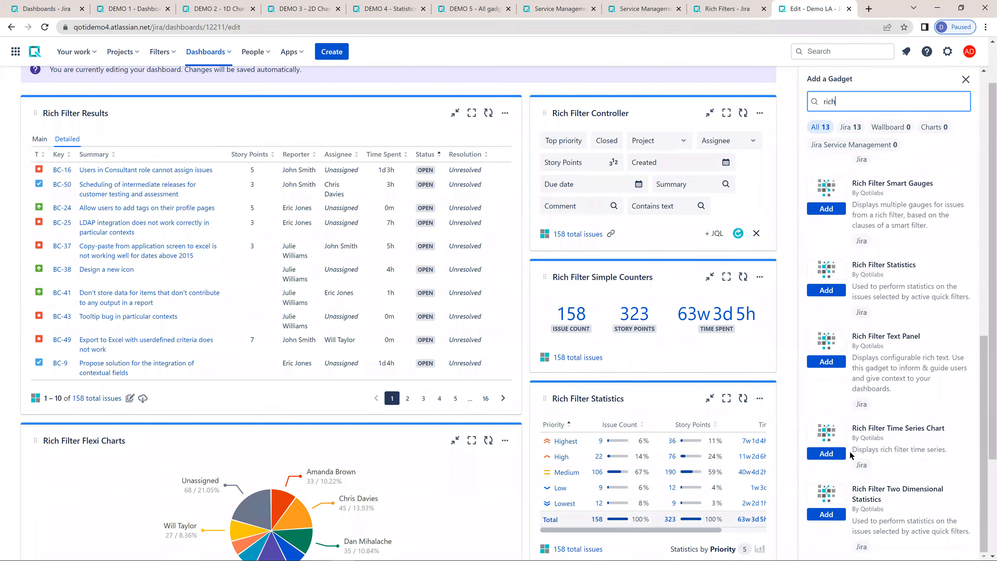
click(826, 515)
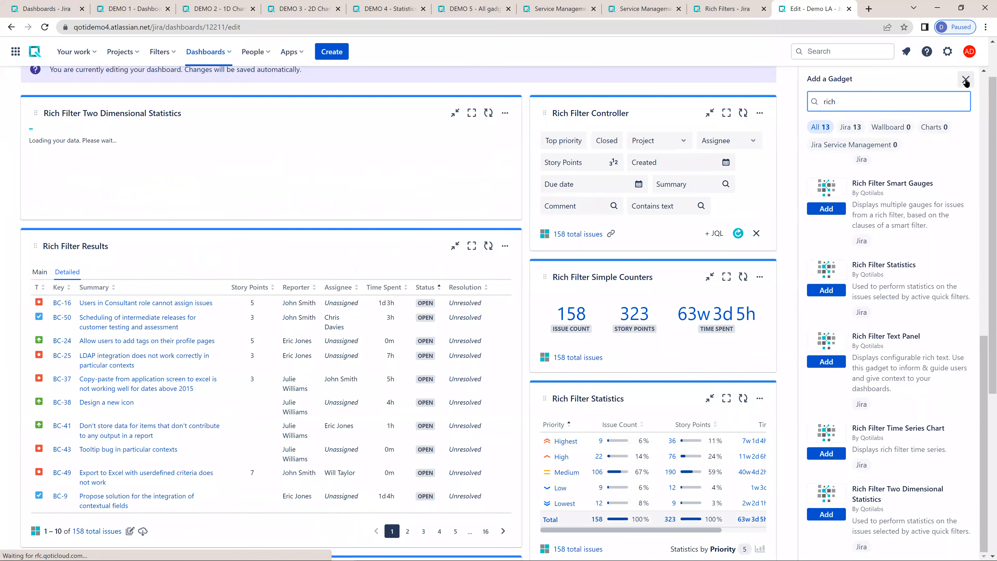
click(965, 79)
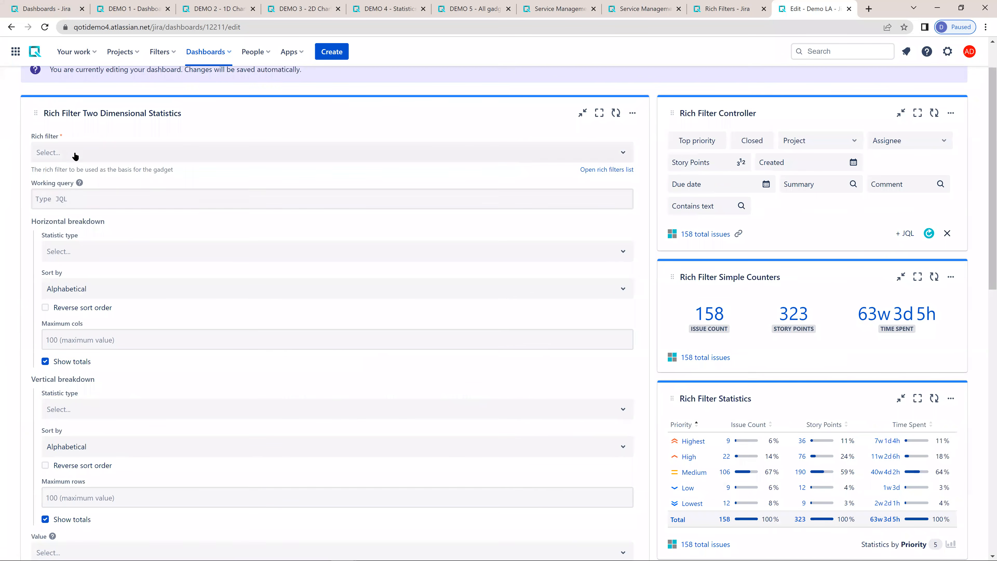
- Base the two-dimensional statistics gadget on Demo LA, with Priority as horizontal breakdown and Assignee as vertical breakdown
click(74, 154)
click(61, 195)
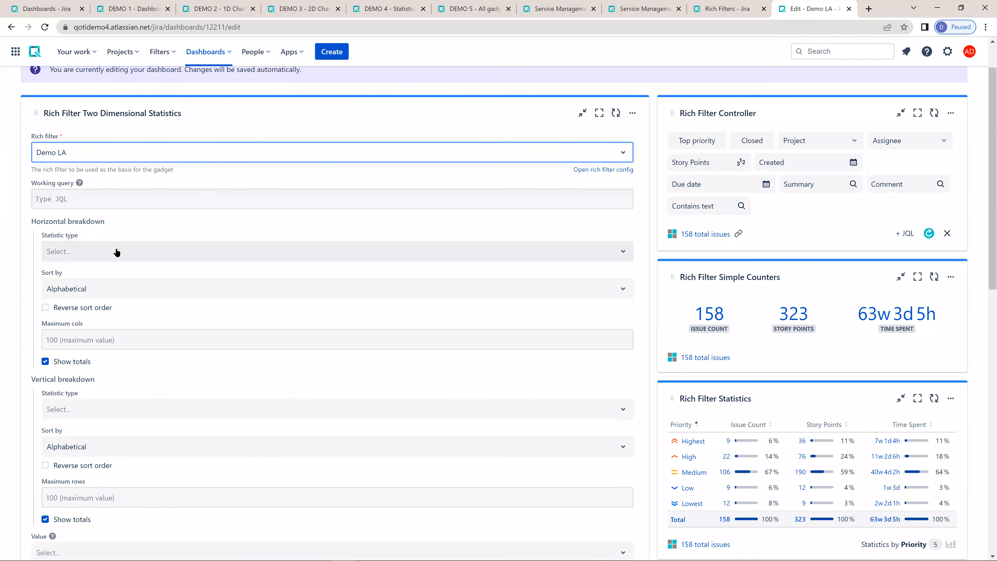
click(86, 252)
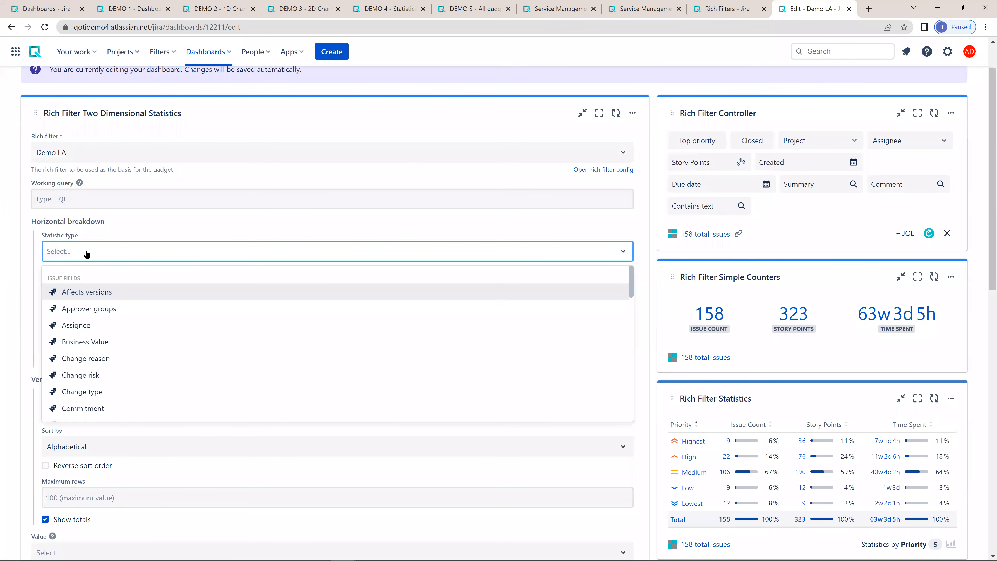
text(pri)
key(Return)
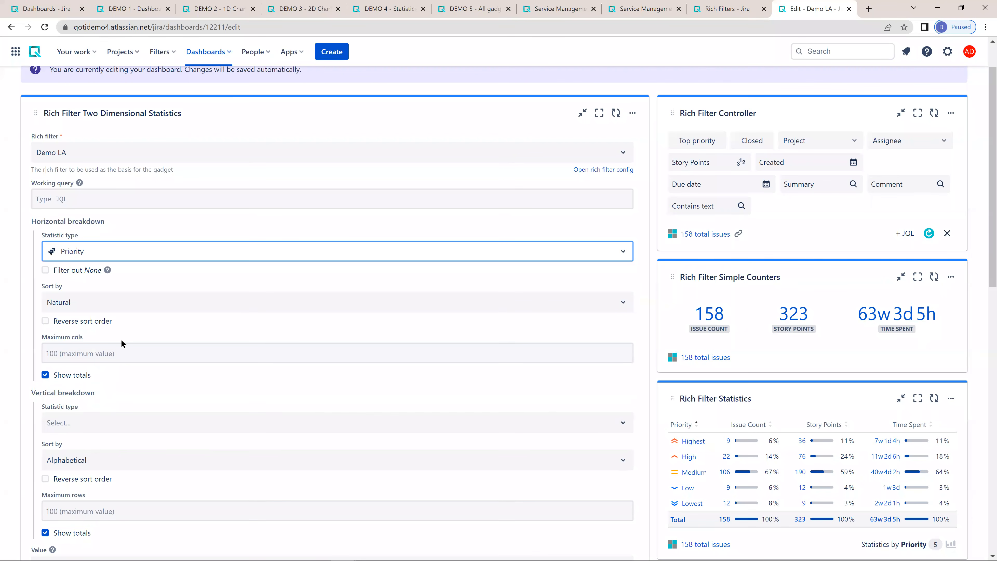
click(79, 425)
text(ass)
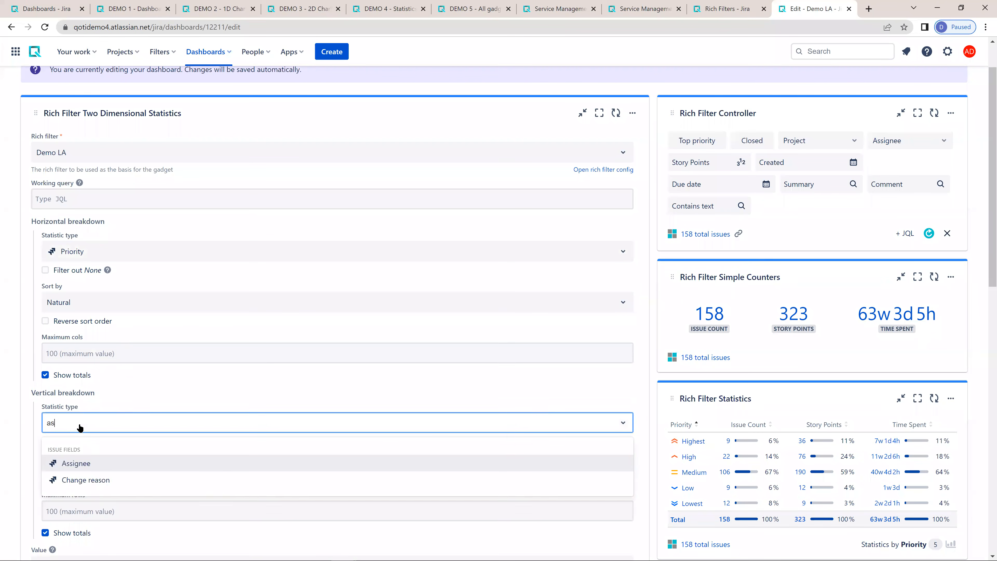
key(Return)
- Set the two-dimensional statistics gadget's value to Time Spent and submit its configuration
scroll(80, 427, down, 4)
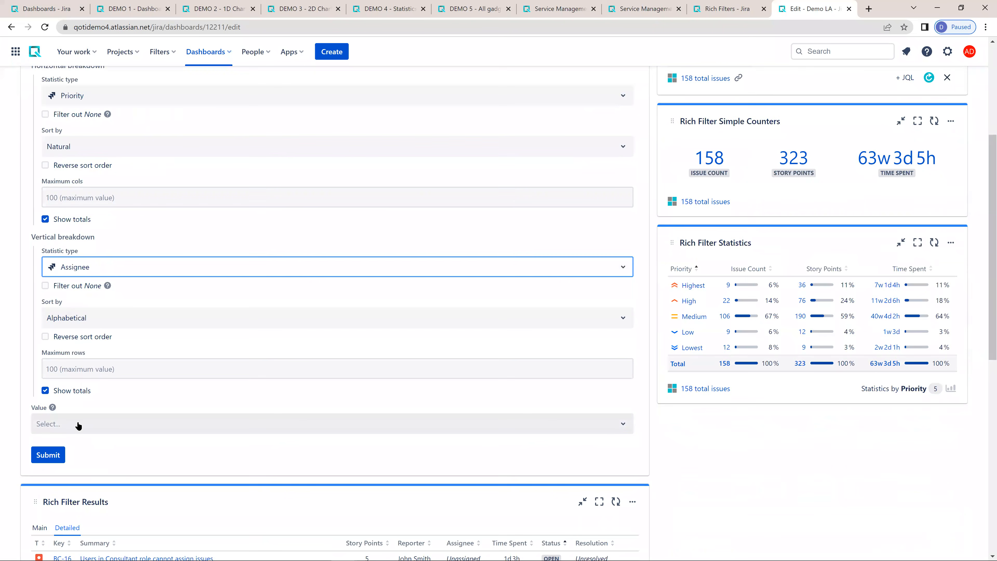
click(78, 423)
text(time)
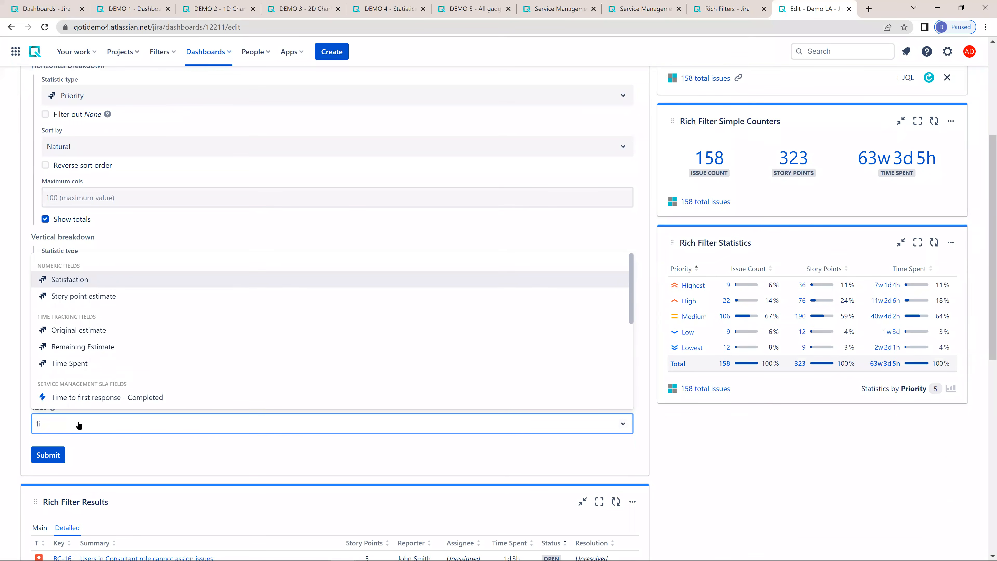
key(Down)
key(Down)
key(Return)
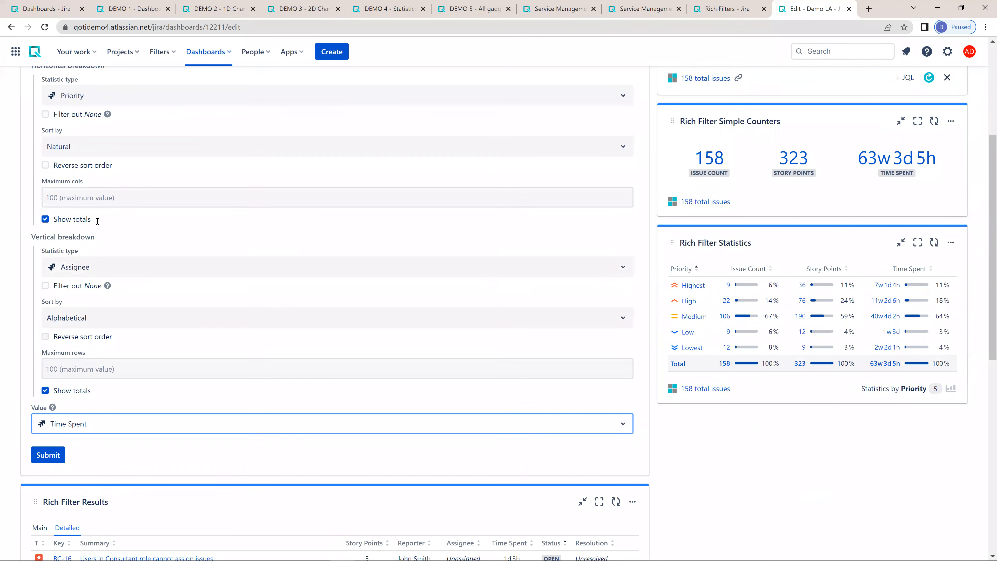
scroll(70, 157, up, 1)
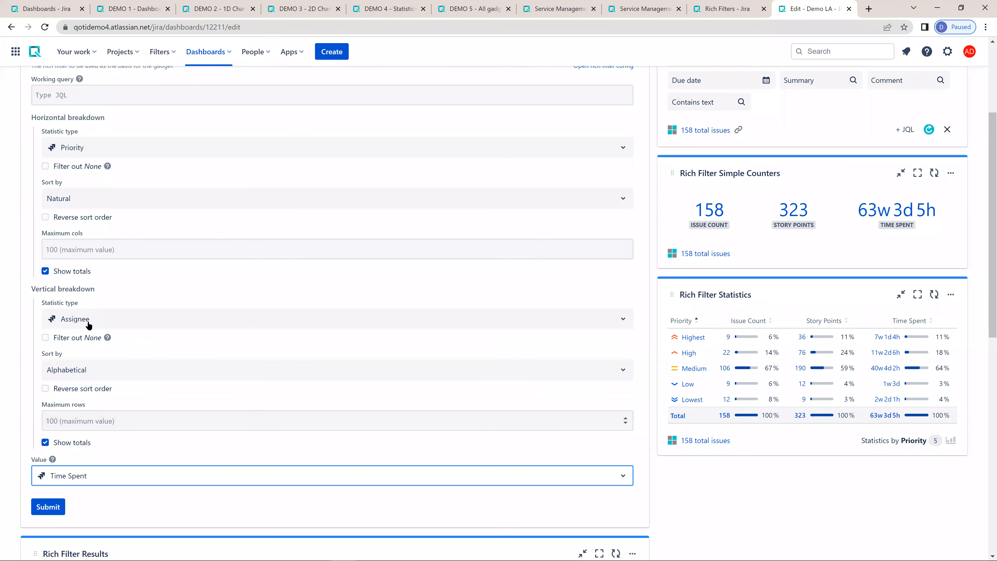
click(45, 507)
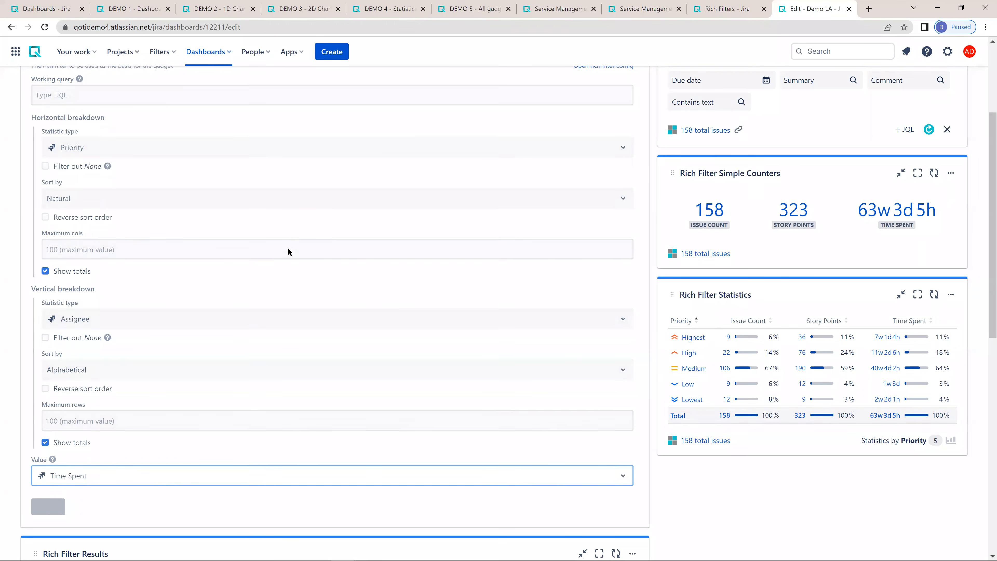
- Move the Rich Filter Two Dimensional Statistics gadget below Rich Filter Flexi Charts
scroll(333, 233, up, 4)
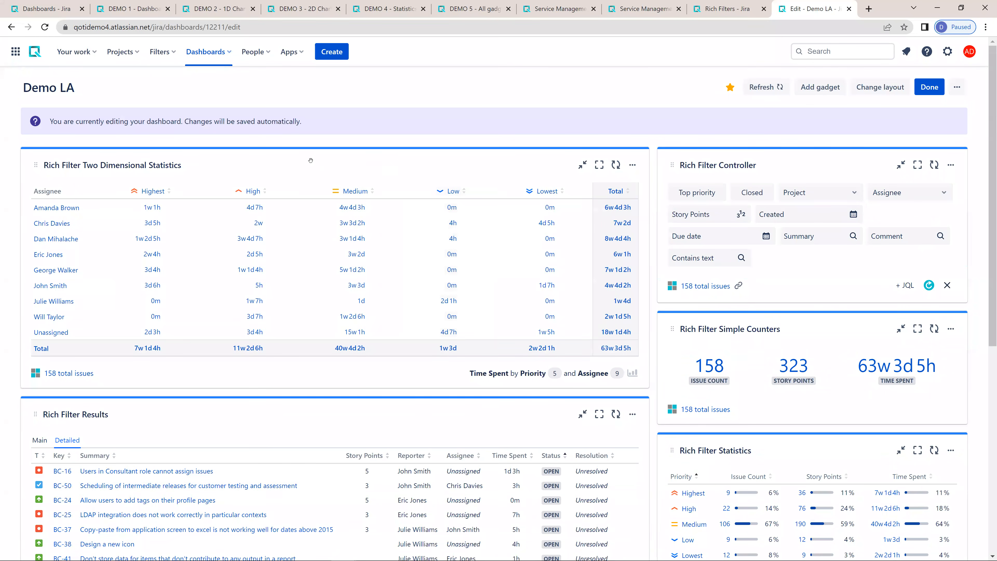
drag(312, 163, 340, 367)
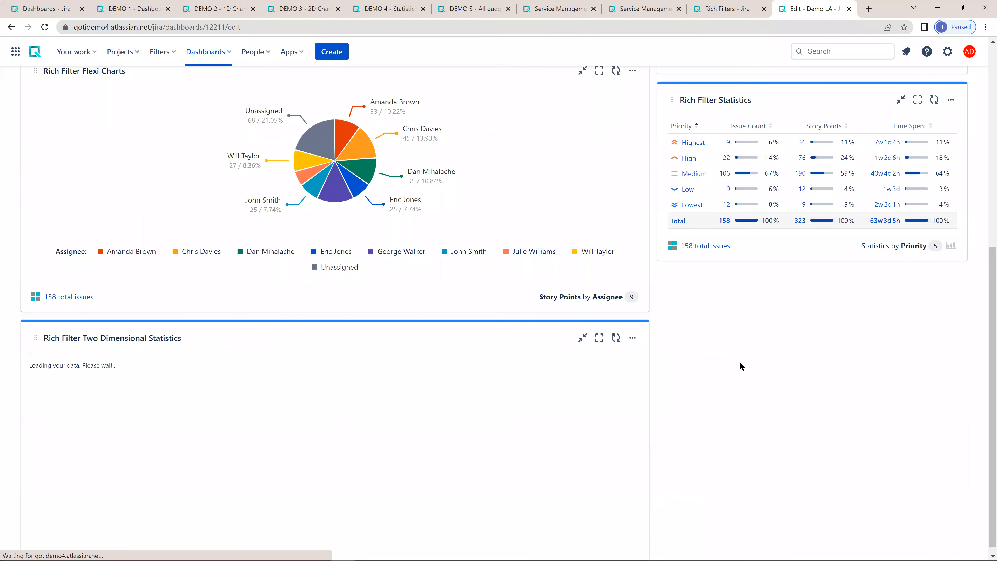
scroll(738, 345, up, 4)
scroll(718, 464, down, 4)
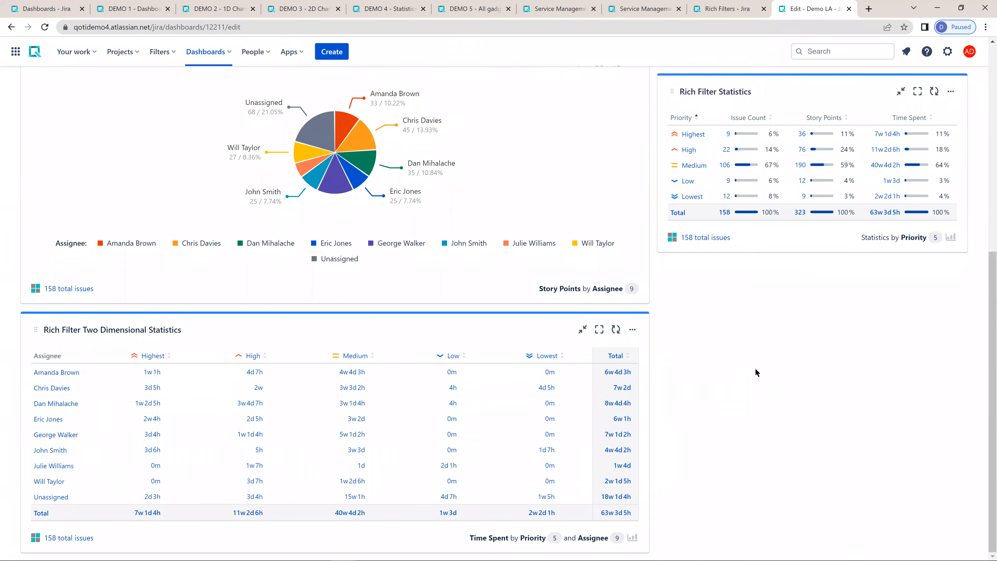
scroll(655, 279, up, 10)
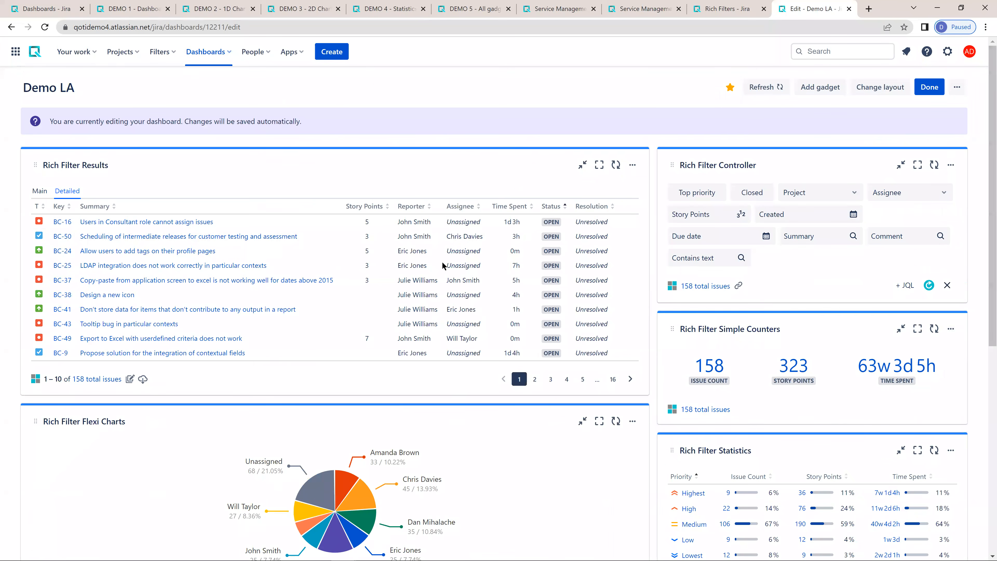
scroll(442, 261, down, 8)
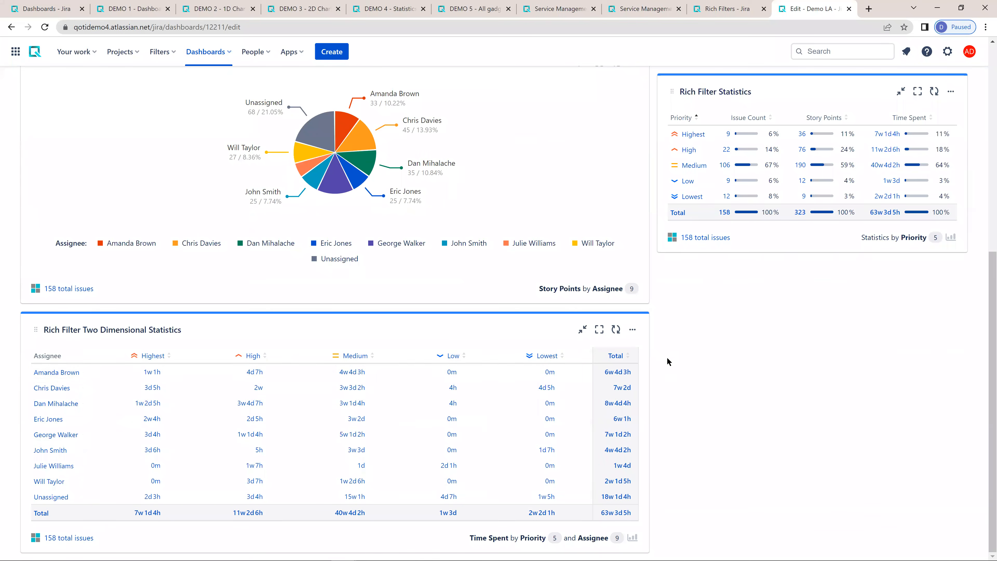
scroll(556, 258, up, 8)
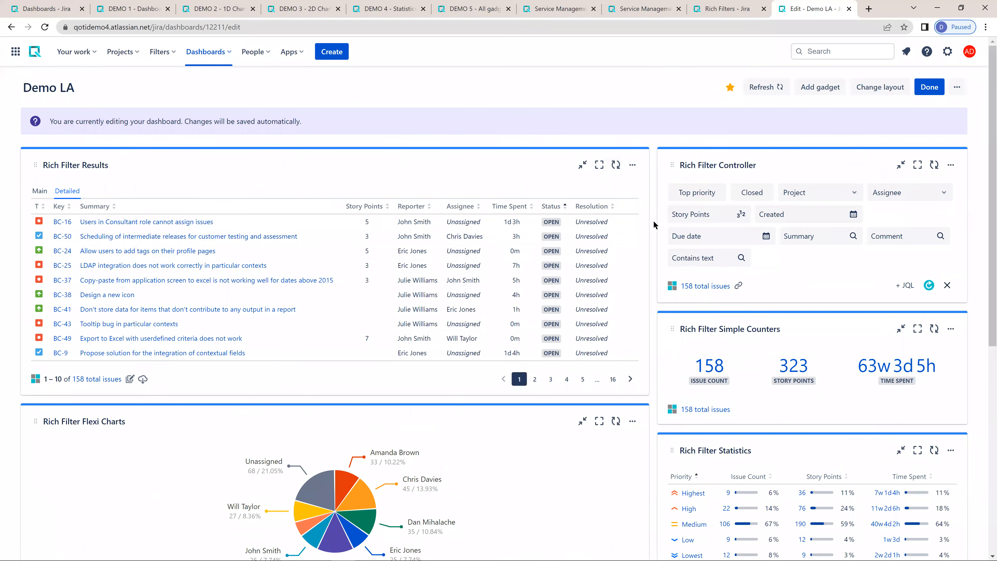
scroll(653, 221, down, 5)
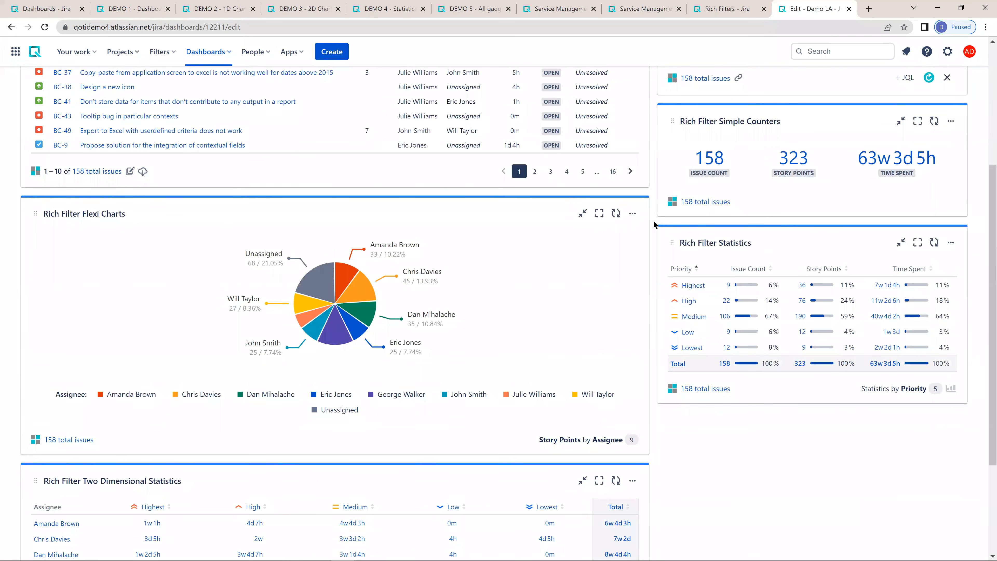
- Start creating a smart filter in the Demo LA rich filter
click(722, 9)
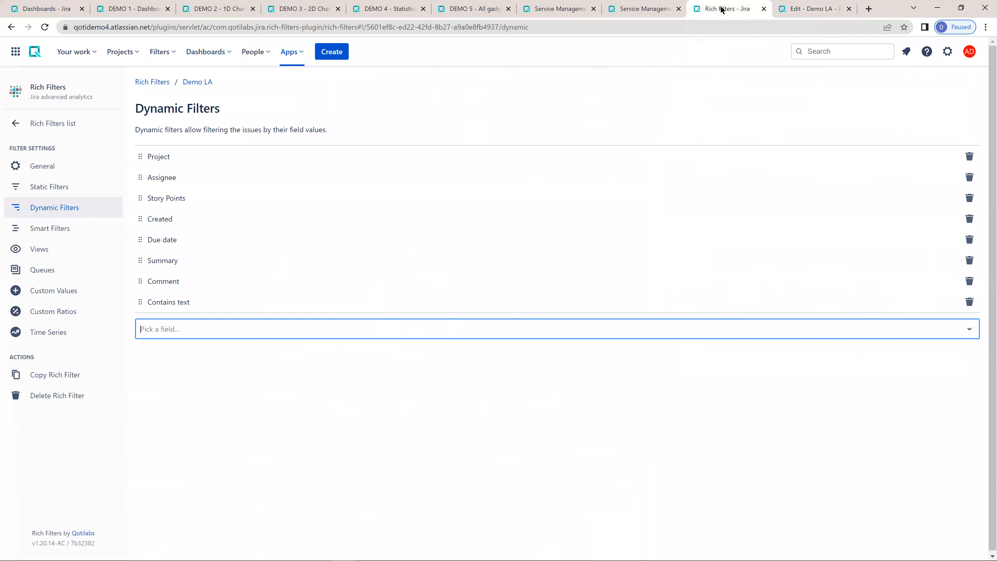
click(49, 229)
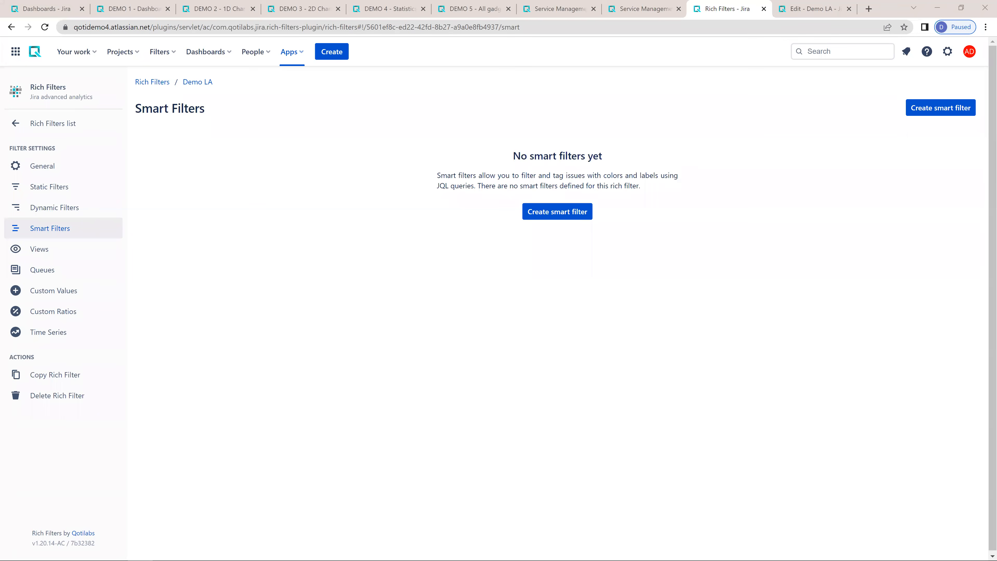
click(558, 212)
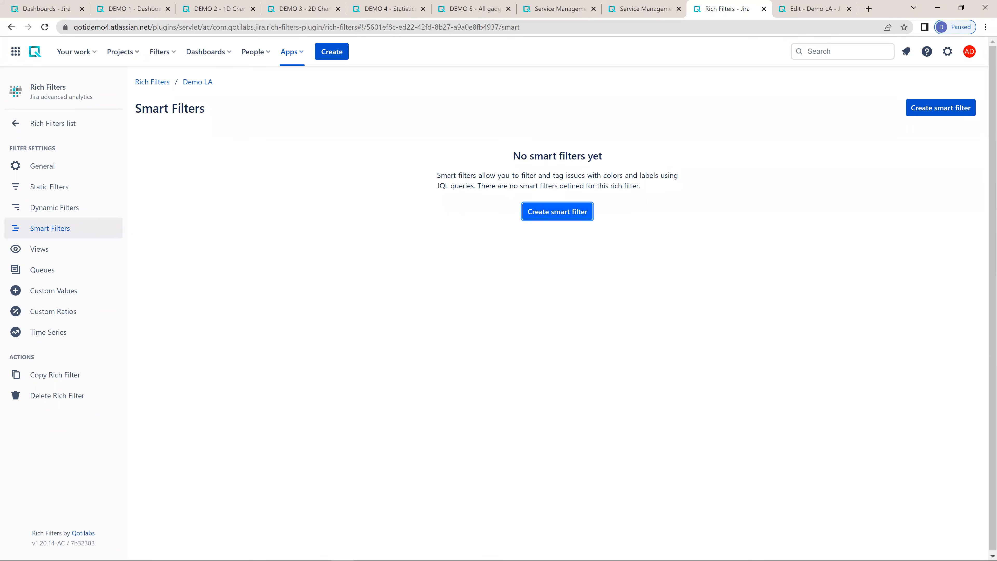
click(557, 212)
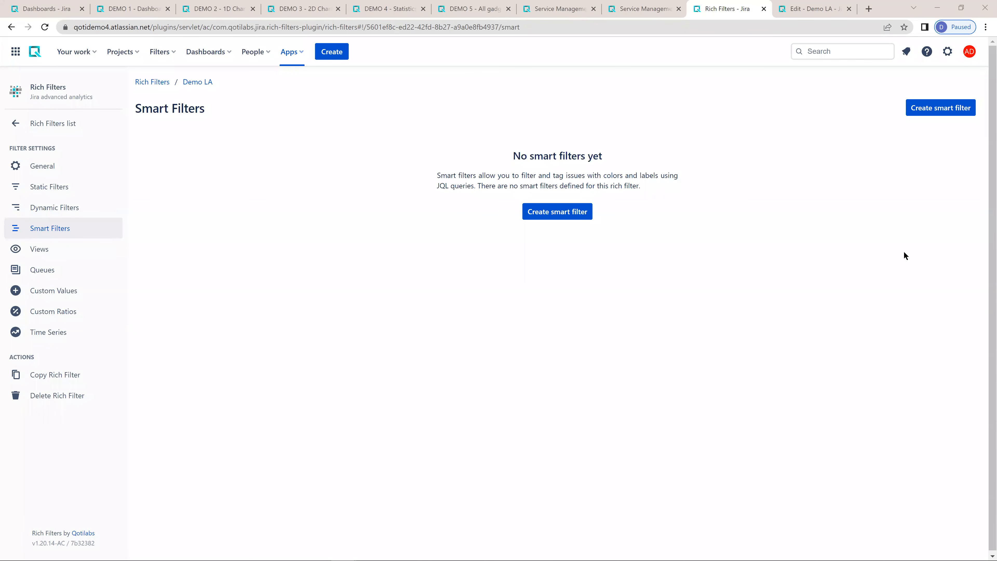
click(565, 214)
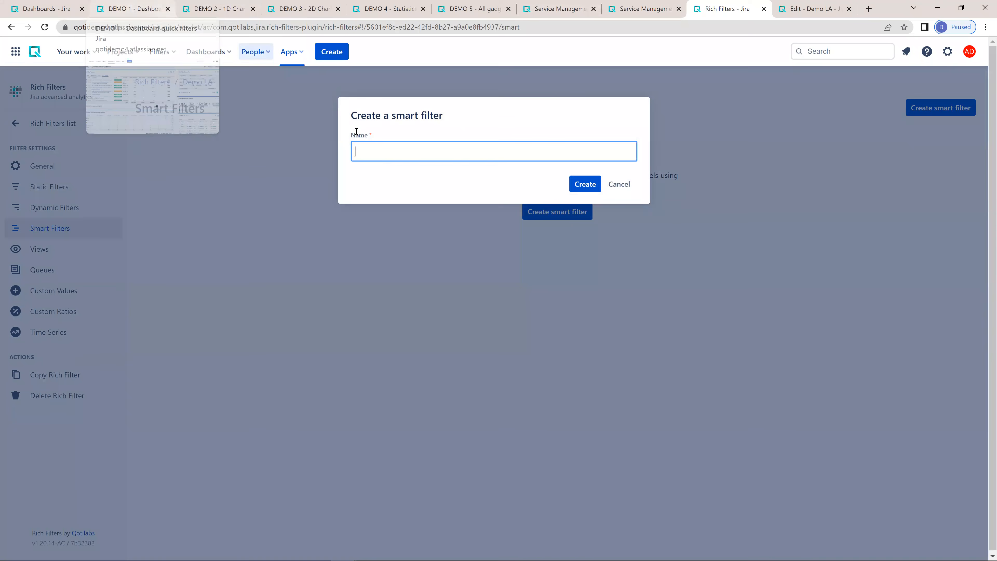
- Examine the options offered by the Team filter in the DEMO 1 dashboard's controller
click(126, 13)
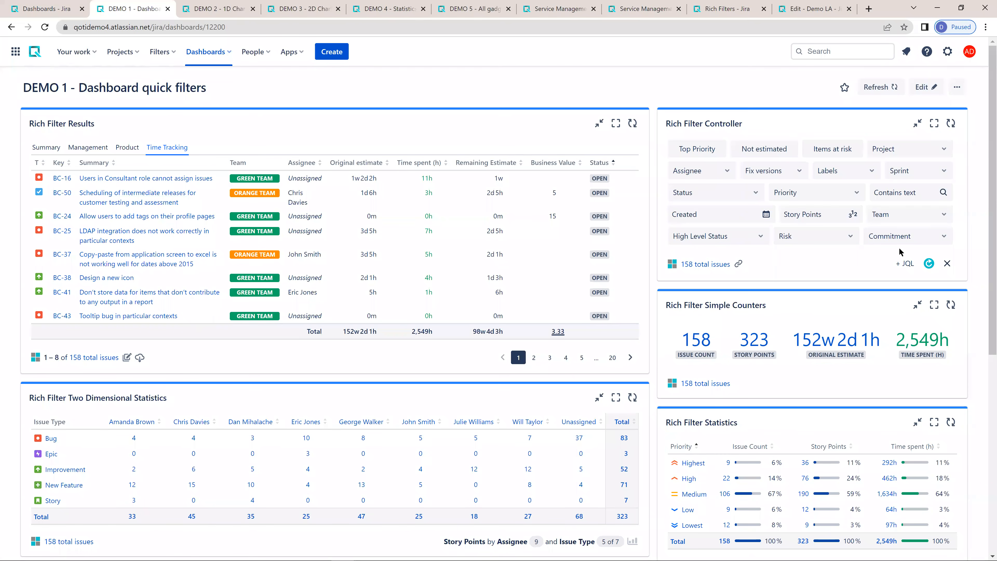
click(920, 215)
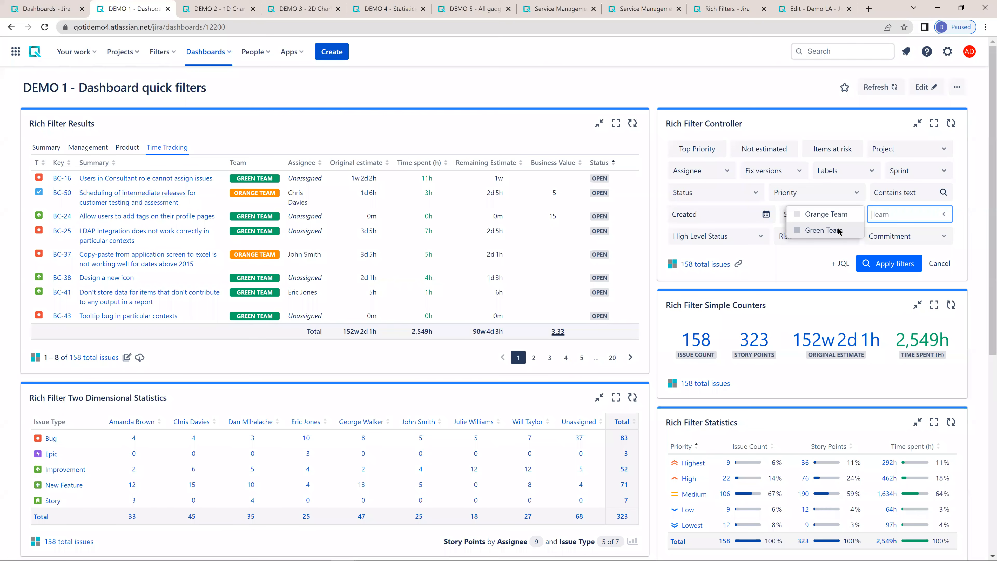
click(812, 9)
- Name the new smart filter Team and create it
click(727, 9)
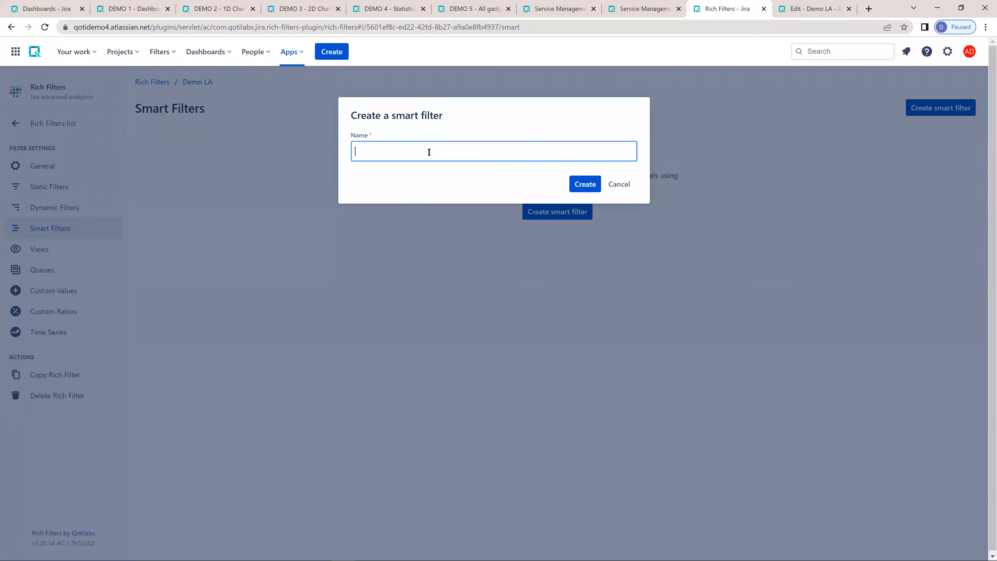
text(Team)
click(577, 186)
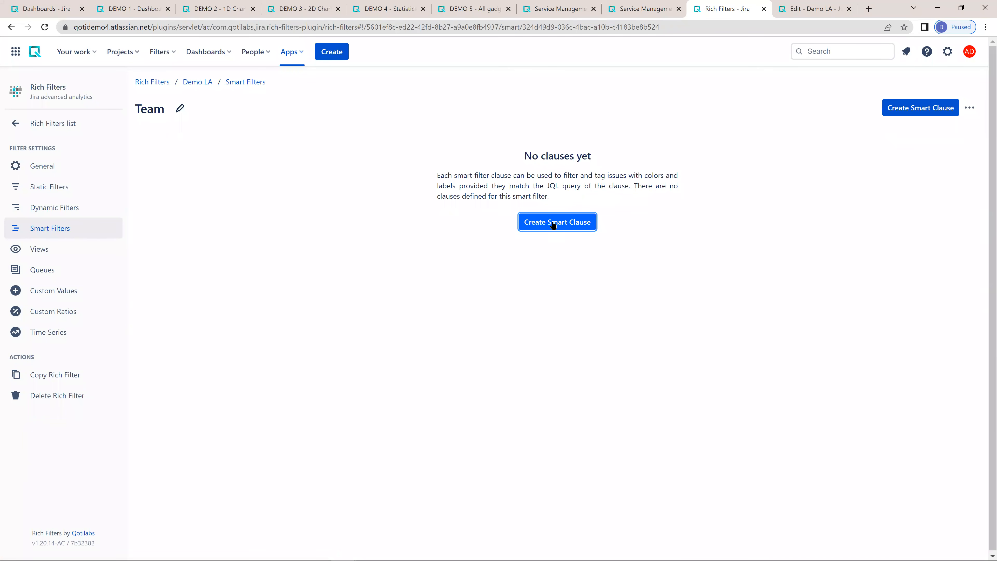
- Create a green clause named Green Team with JQL "assignee in membersOf(green-team) OR assignee is EMPTY", with the option to create another enabled
click(553, 224)
click(362, 151)
click(419, 179)
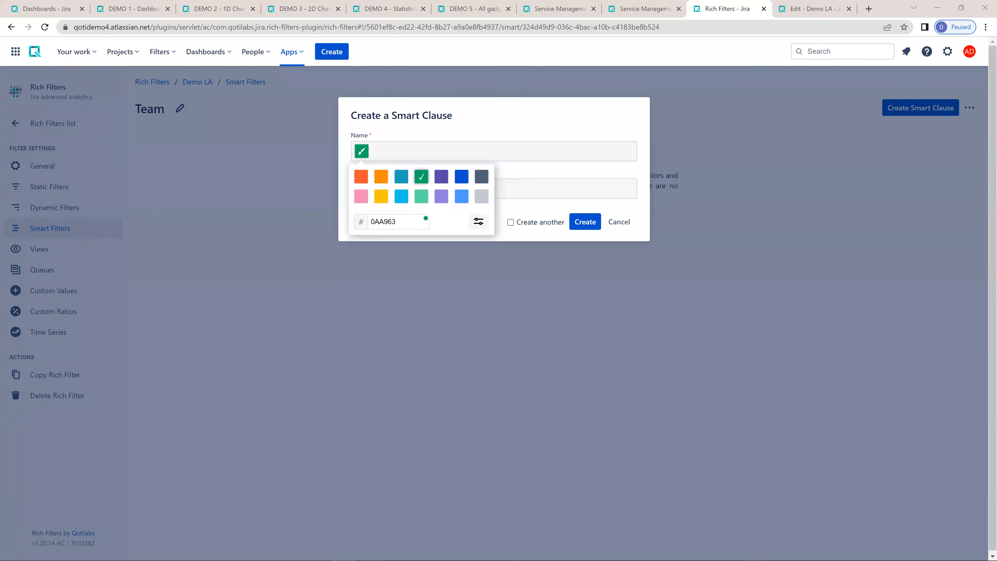
click(516, 155)
text(Green Team)
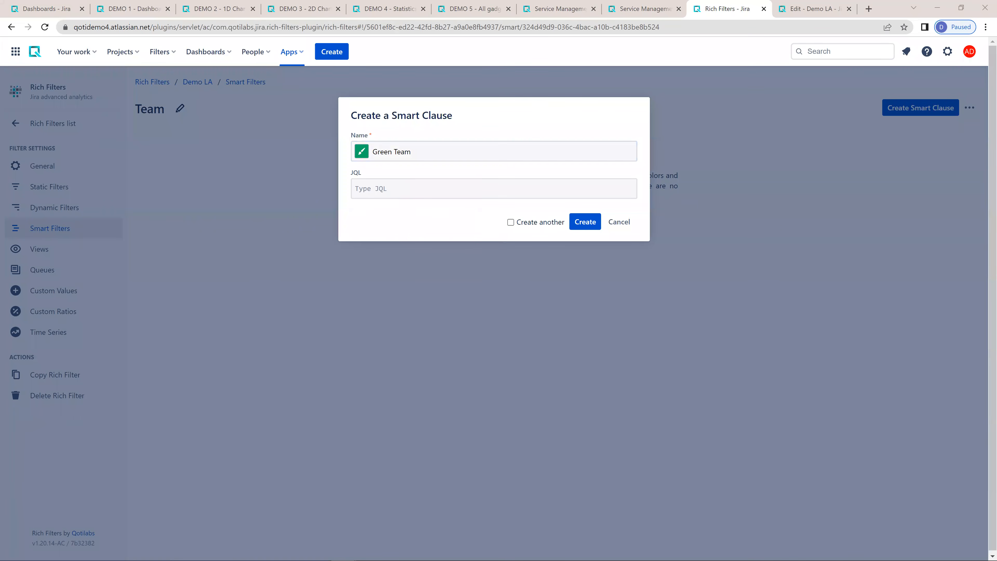
click(369, 188)
text(assignee in membersOf(green-team) OR assignee is EMPTY)
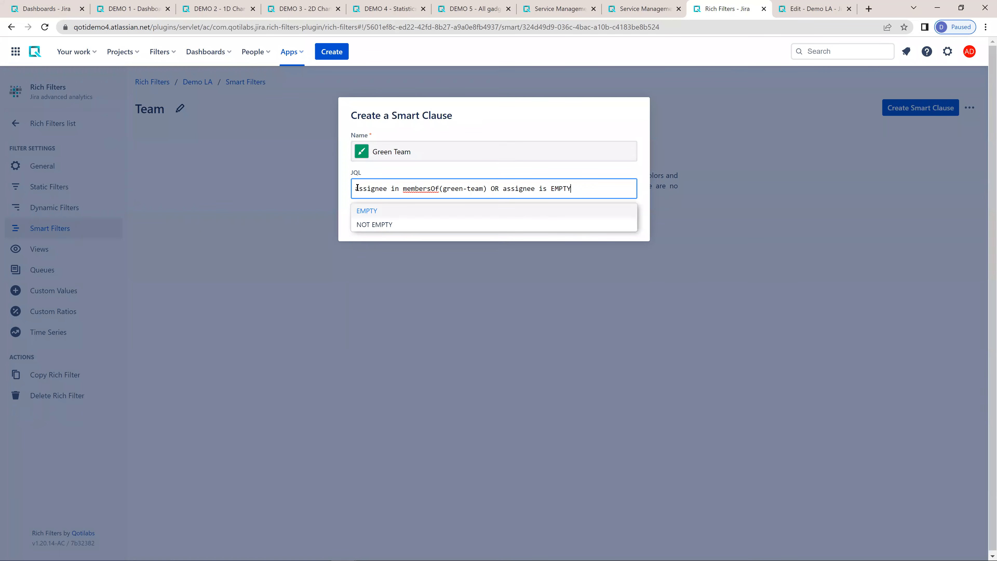
click(515, 114)
click(510, 223)
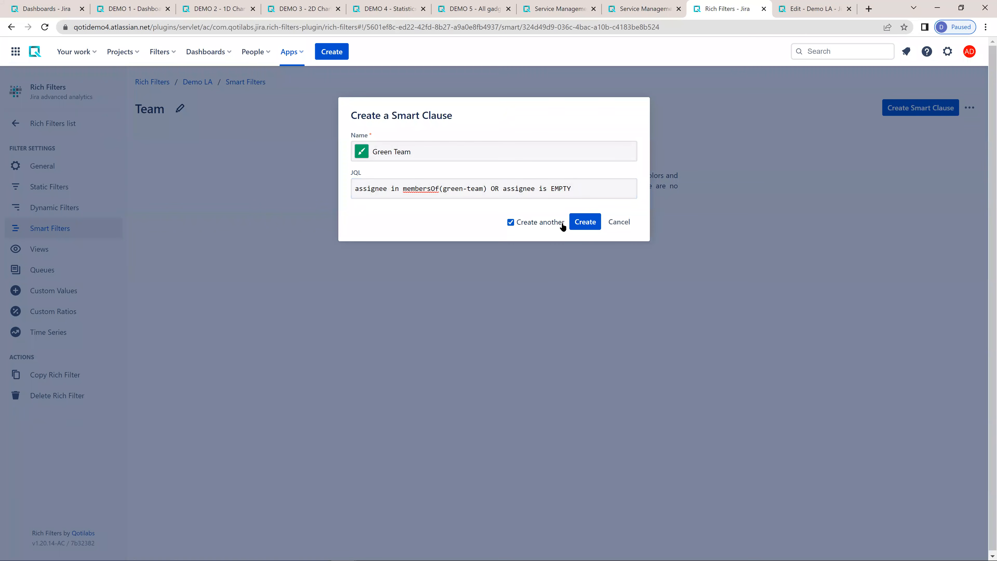
click(585, 221)
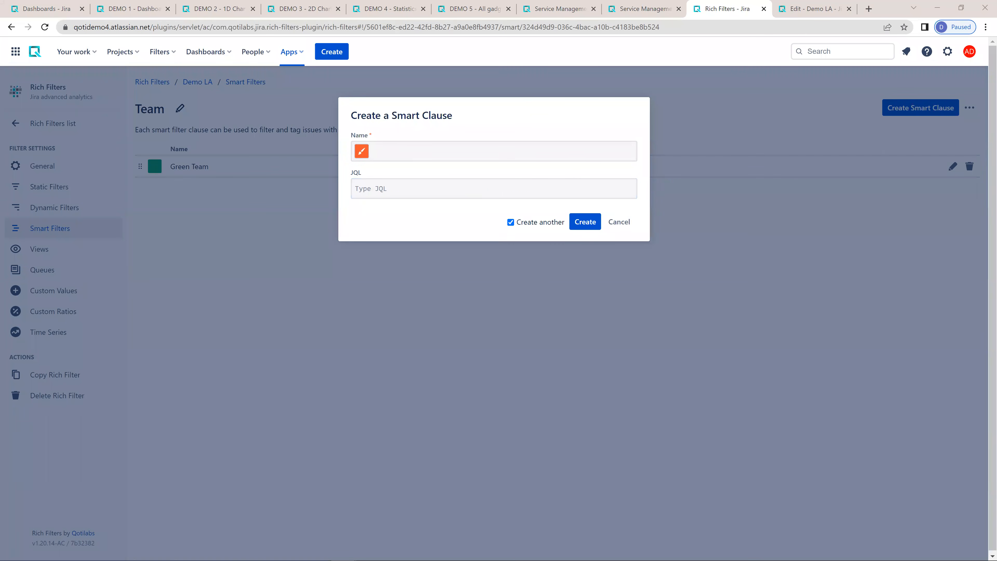
- Create an orange (FF8B00) clause named Orange Team with JQL "assignee in membersOf(orange-team)" in the Team smart filter
click(396, 151)
text(Orange Team)
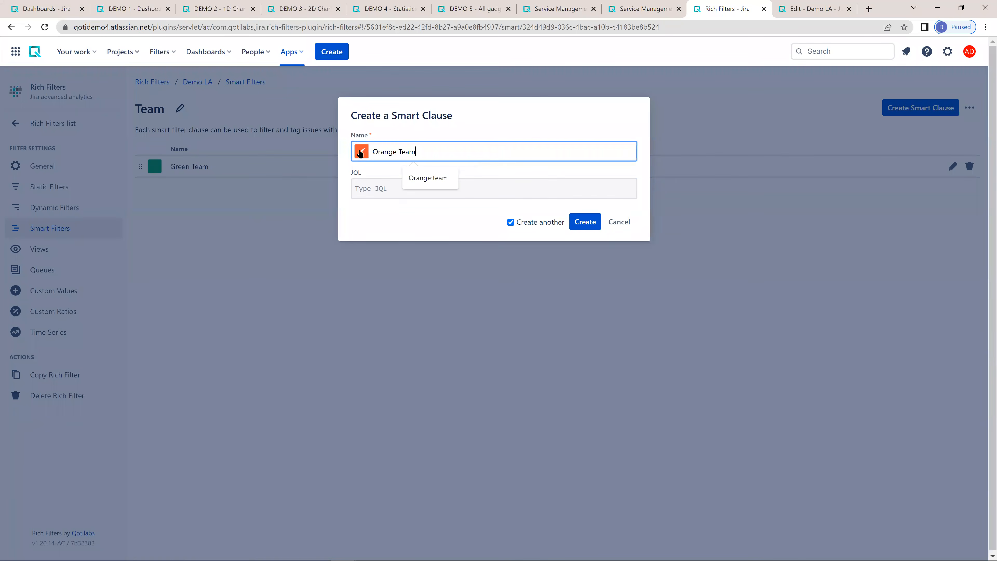
click(360, 153)
click(380, 177)
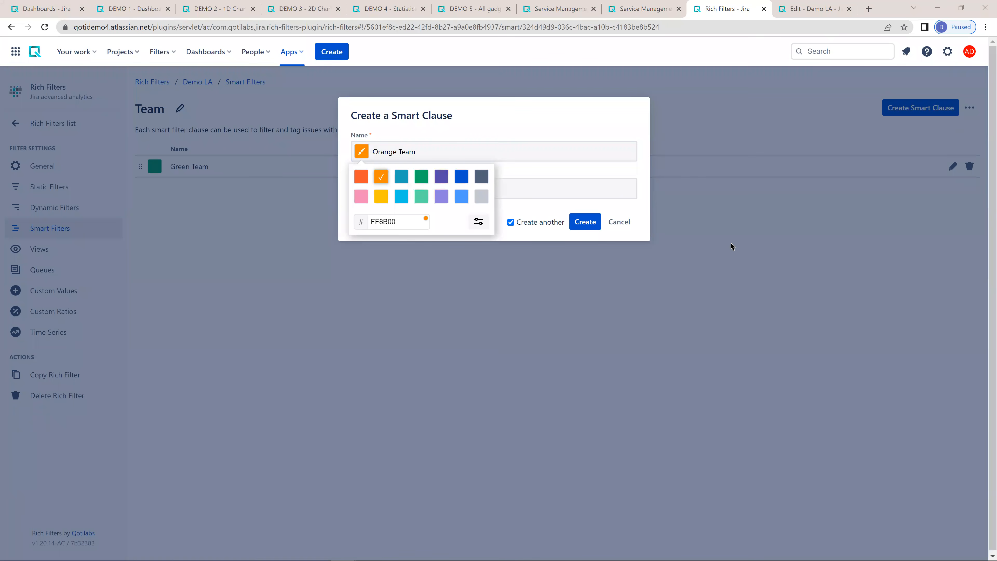
click(615, 180)
text(assignee in membersOf(orange-team))
click(545, 222)
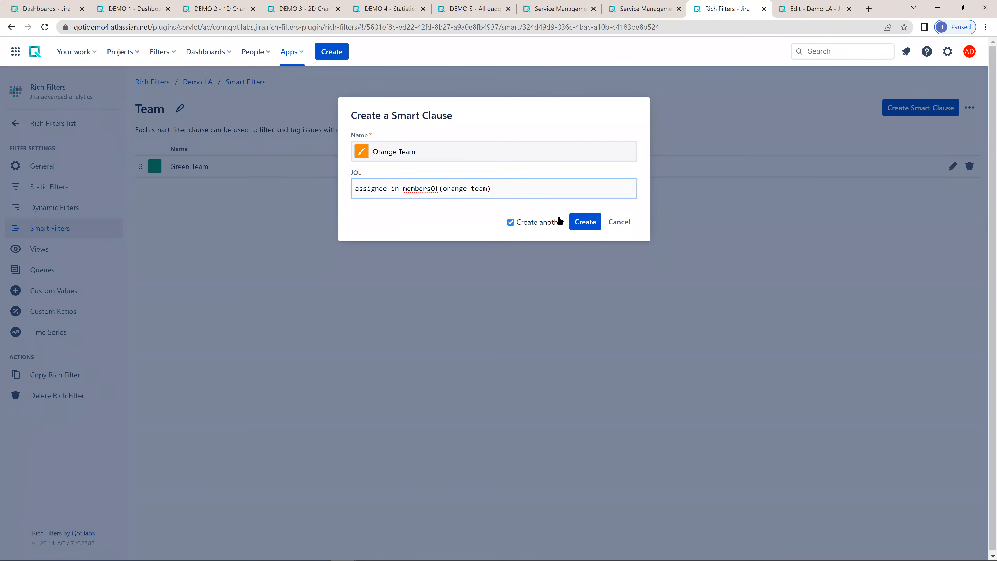
click(583, 222)
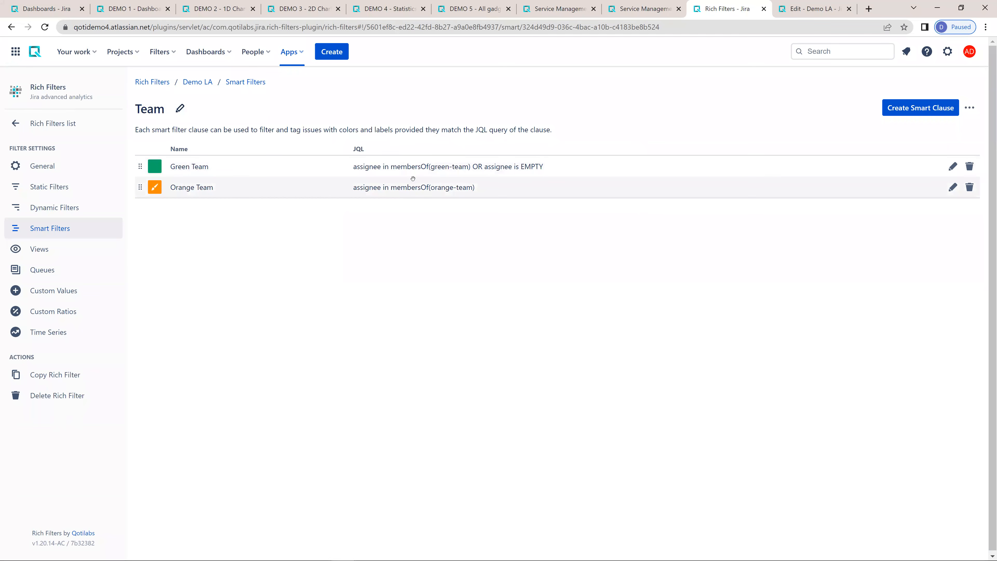
- Filter the Demo LA dashboard by Green Team through the Rich Filter Controller
click(805, 9)
scroll(868, 192, up, 5)
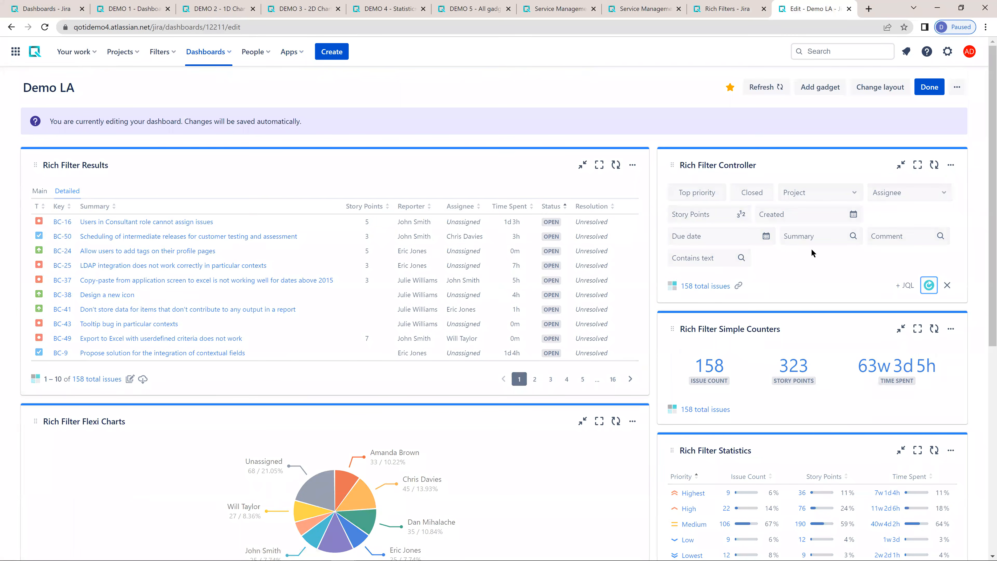
click(783, 261)
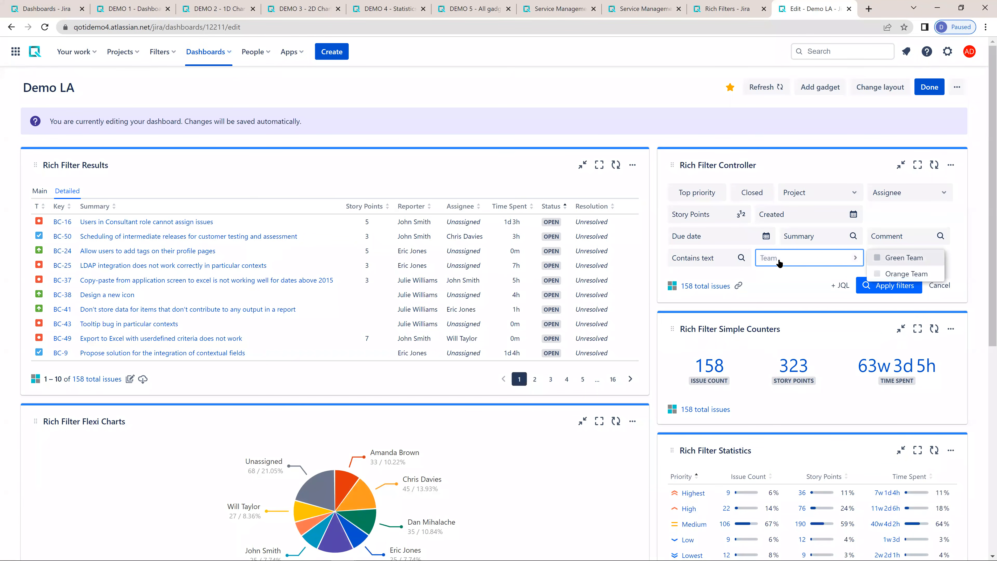
click(910, 261)
click(885, 286)
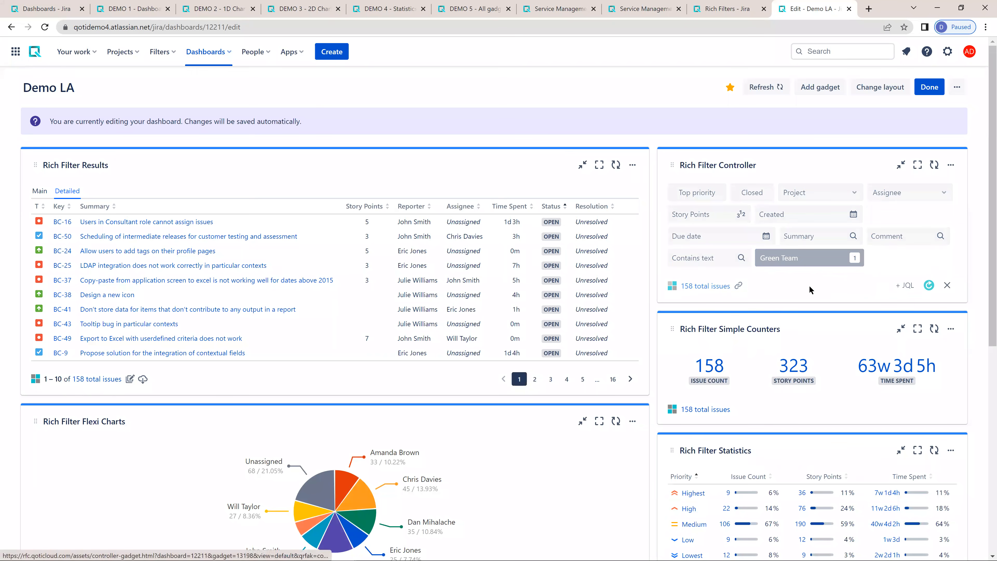
click(820, 258)
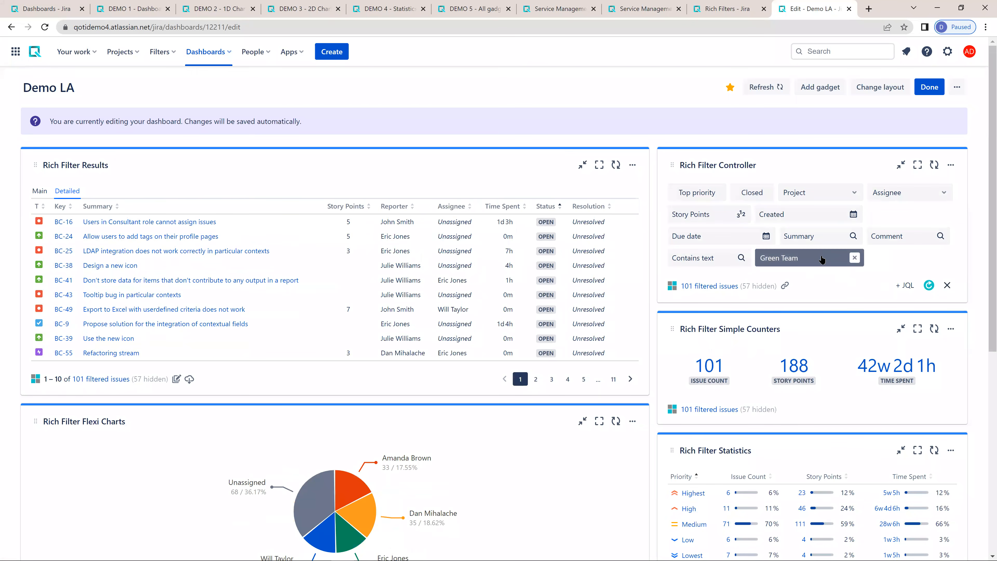
- Check the Team smart filter's clauses, and clear the Green Team filter from the Demo LA dashboard
click(728, 9)
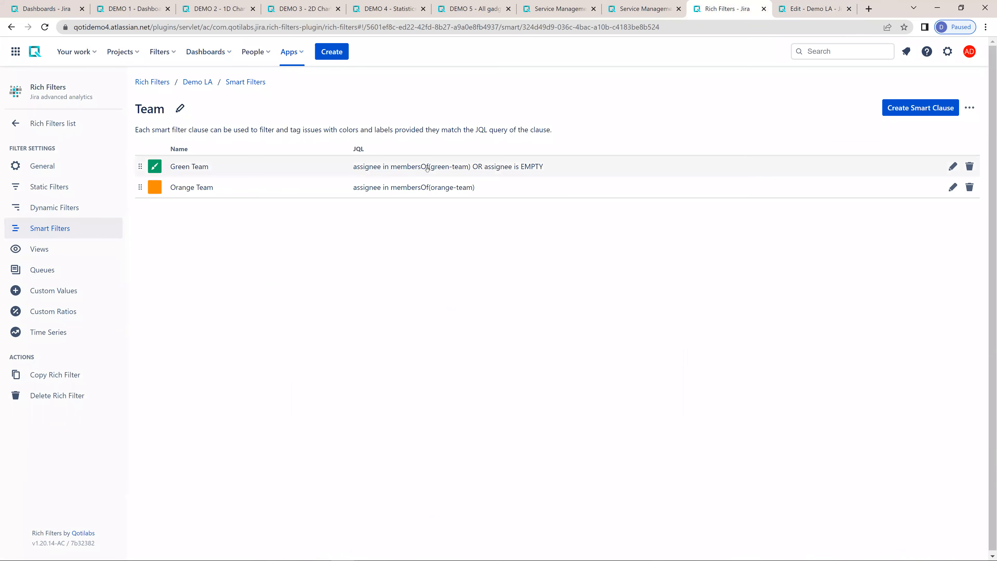
click(815, 8)
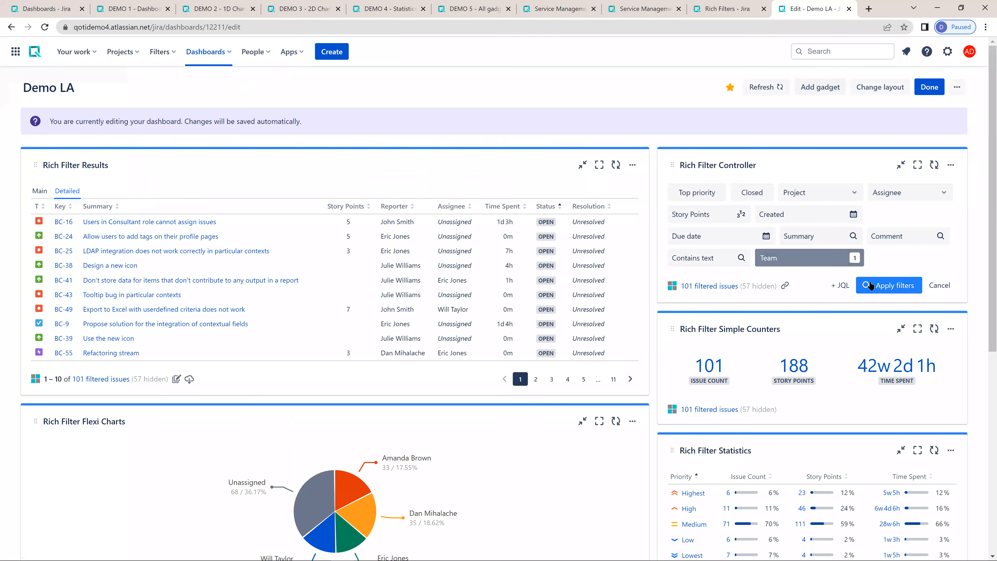
click(854, 257)
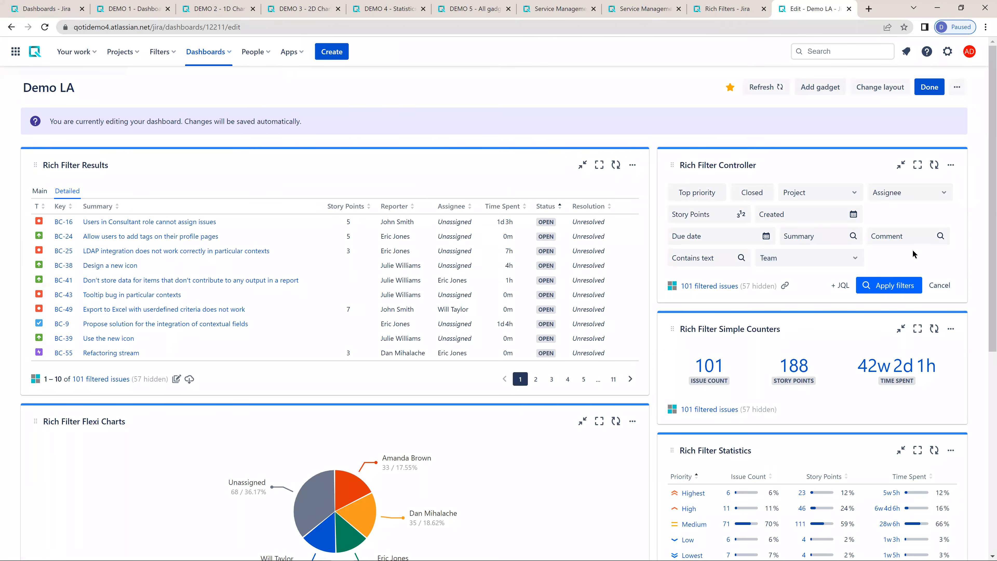
click(890, 285)
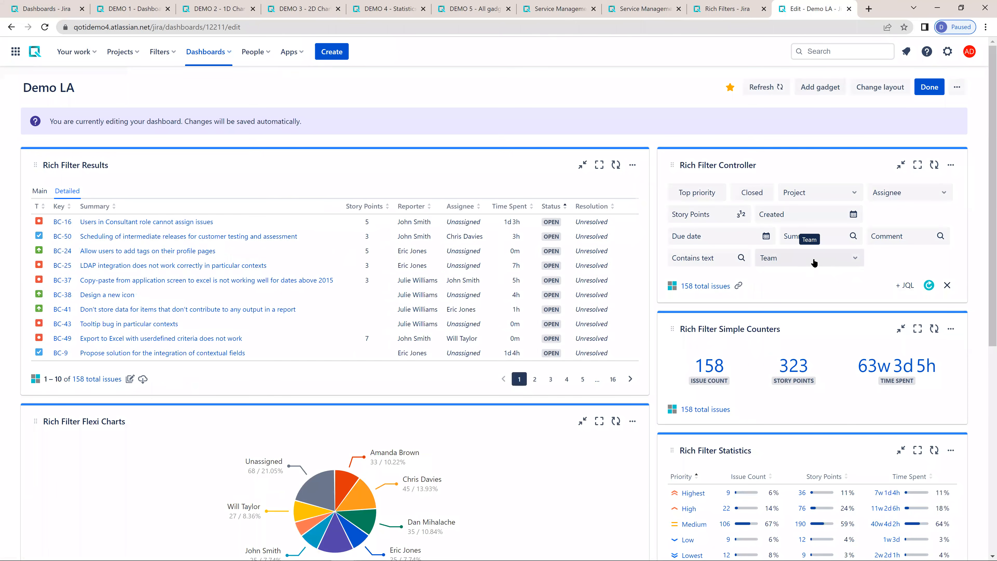
- Add the Team smart filter as a column of the Detailed view and place it directly after Assignee
click(716, 11)
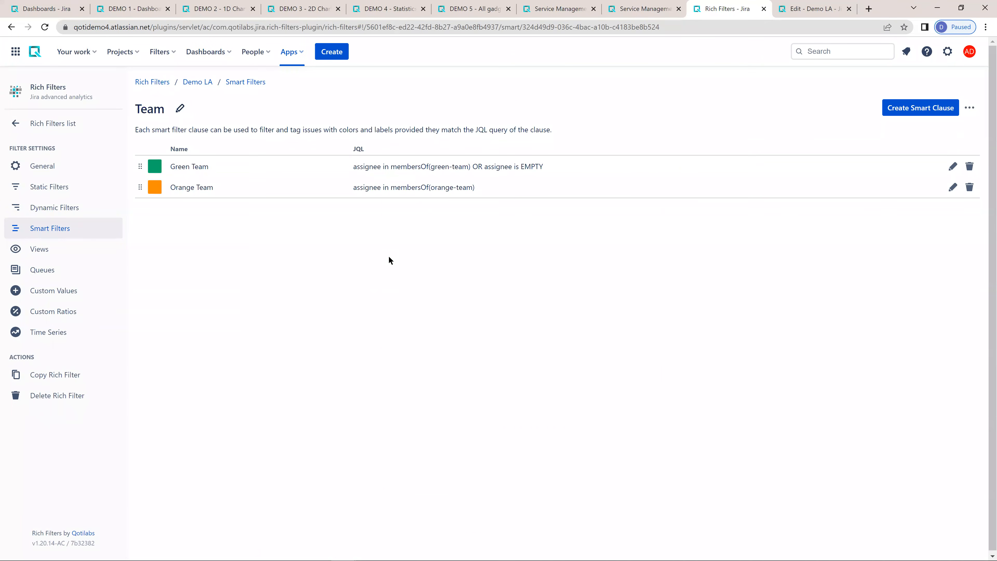
click(56, 250)
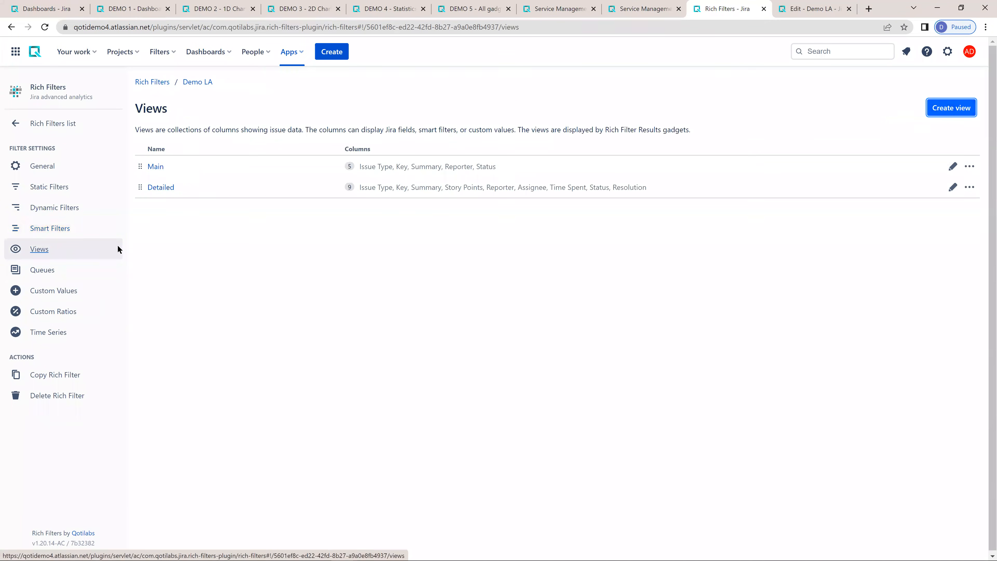
click(159, 188)
click(215, 375)
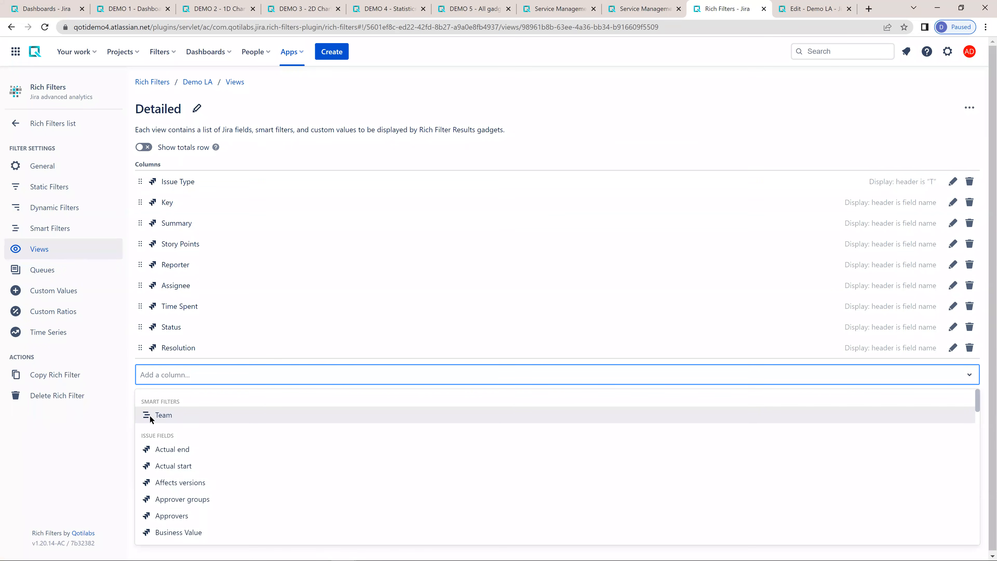
click(165, 415)
drag(139, 372, 150, 314)
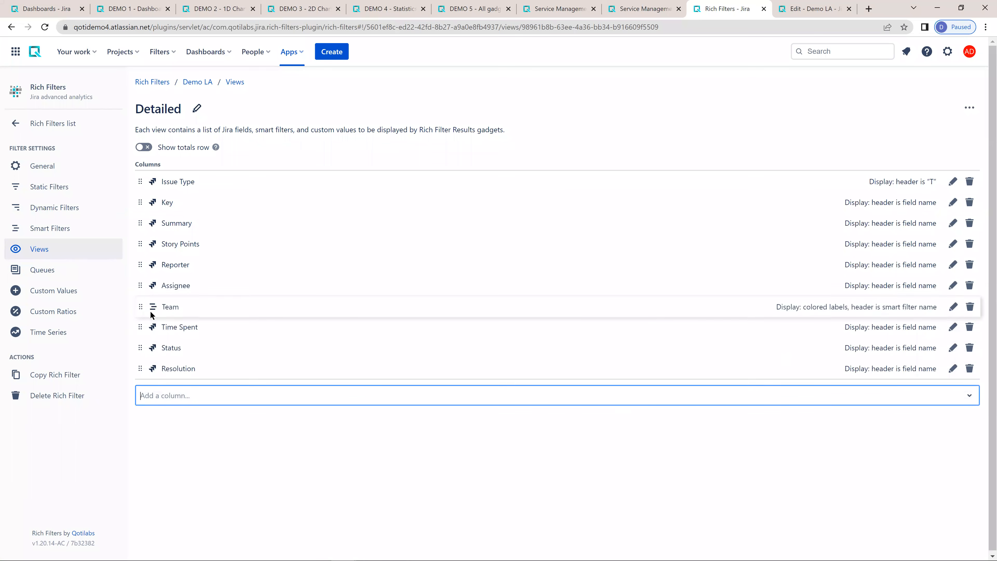
- Turn on equal size labels for the Team column and check the Detailed view on the Demo LA dashboard
click(952, 306)
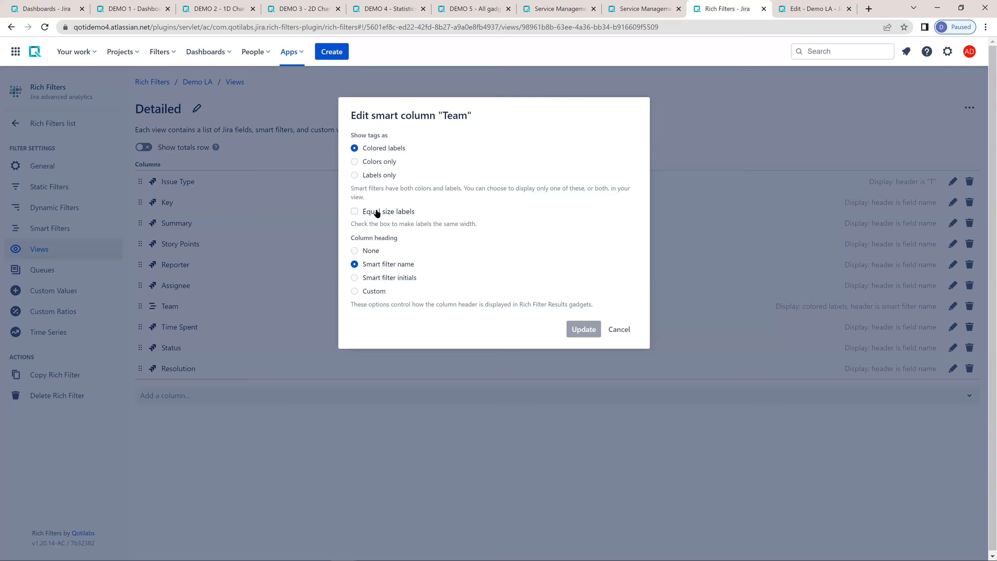
click(376, 212)
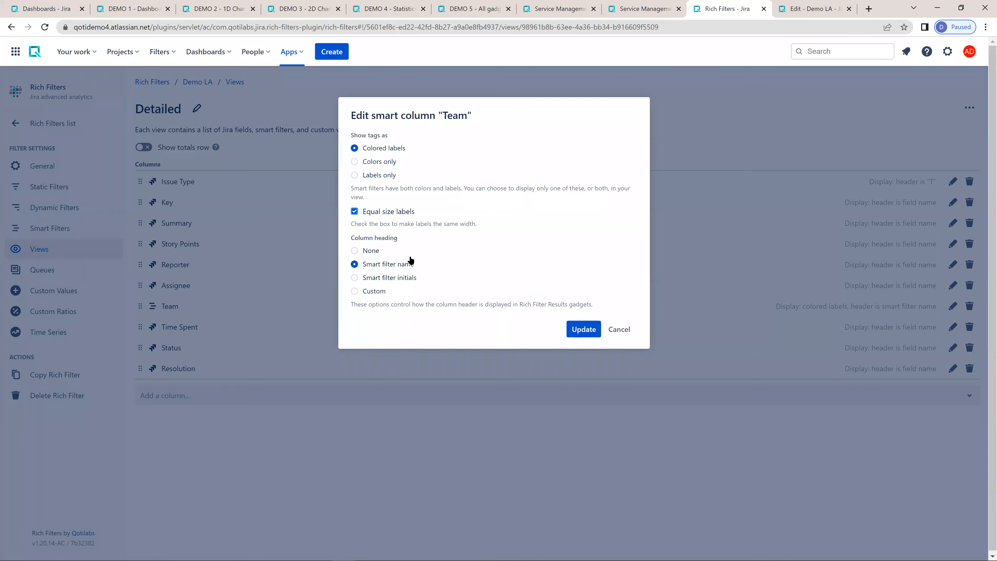
click(583, 329)
click(805, 10)
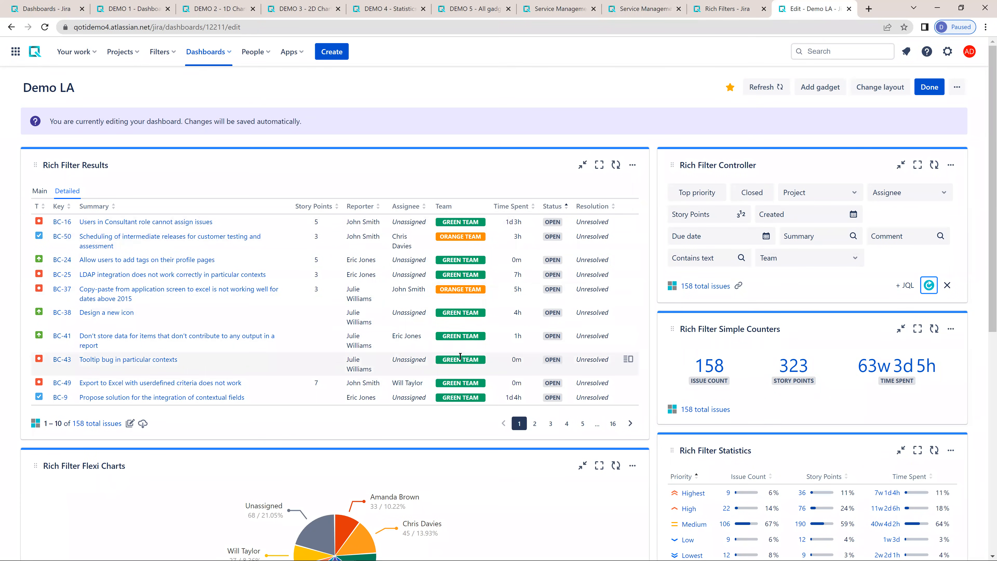
- Add the Team smart filter as a column of Demo LA's Main view and place it directly after Summary
click(715, 9)
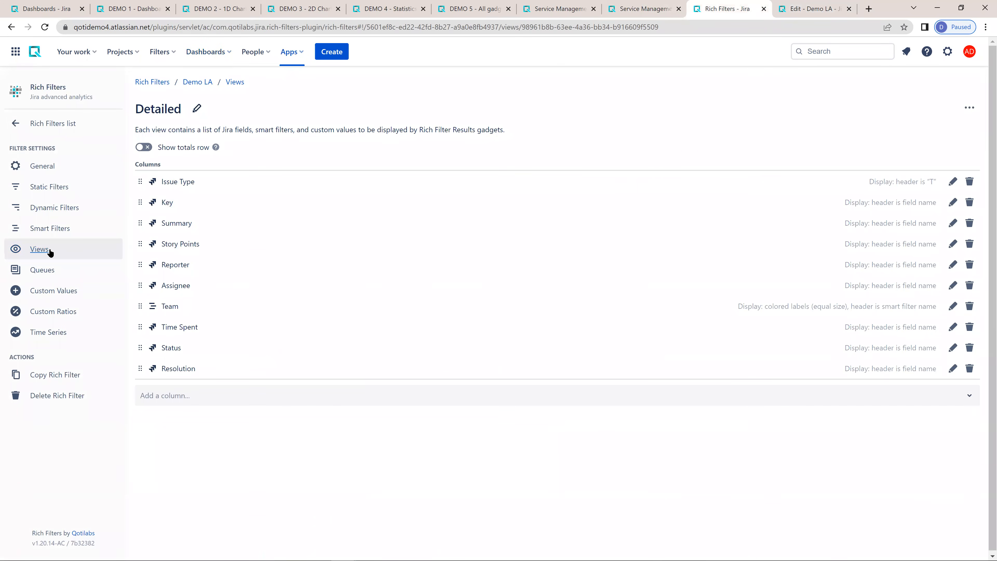
click(72, 256)
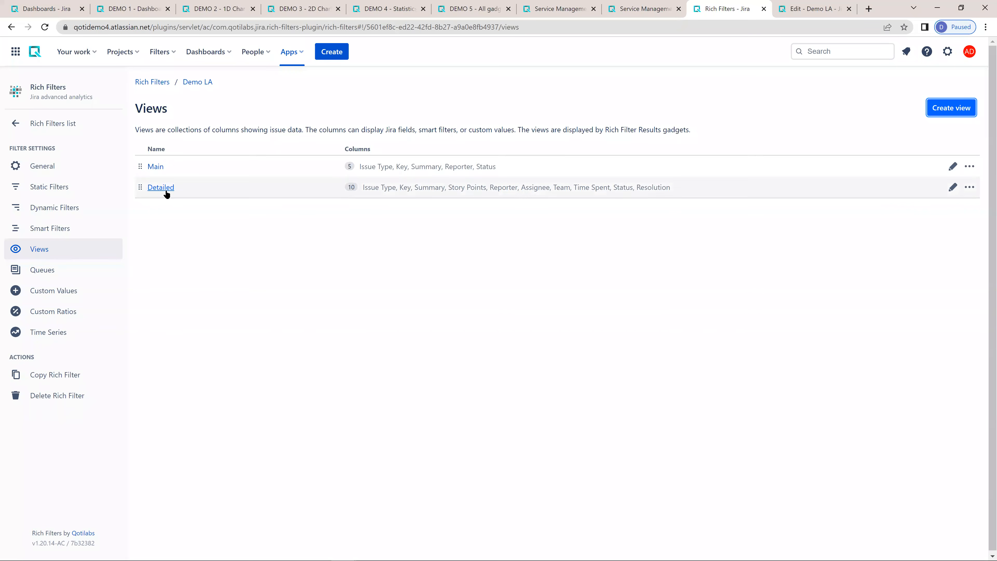
click(154, 166)
click(220, 292)
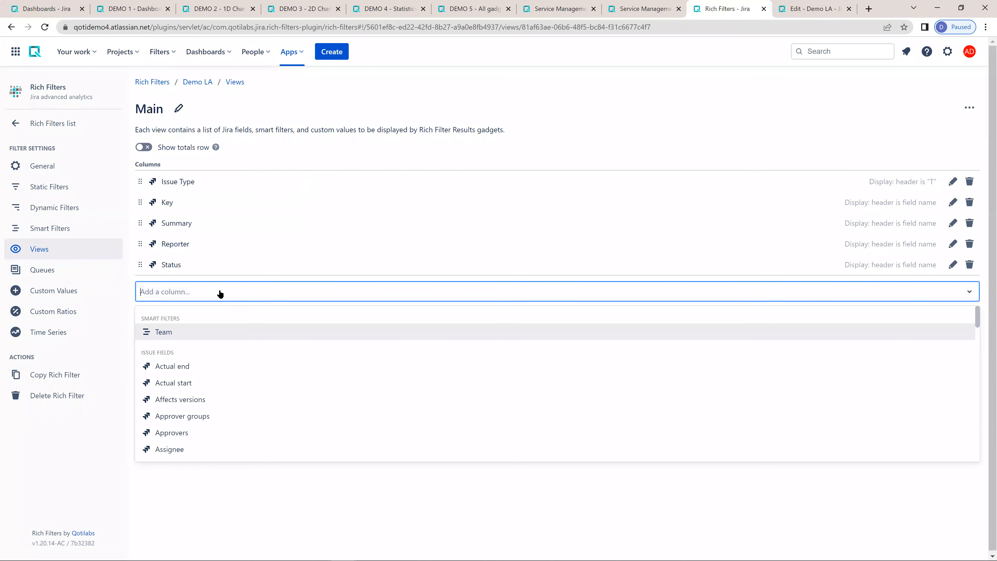
text(team)
key(Return)
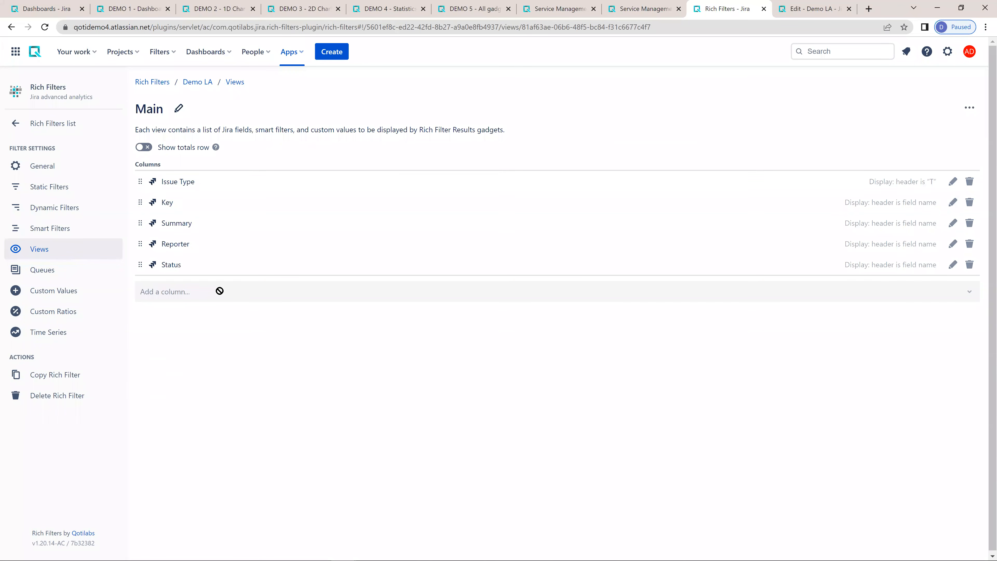
drag(170, 291, 902, 242)
- Set the Main view's Team column to show colors only, with the smart filter initials as its heading
click(953, 244)
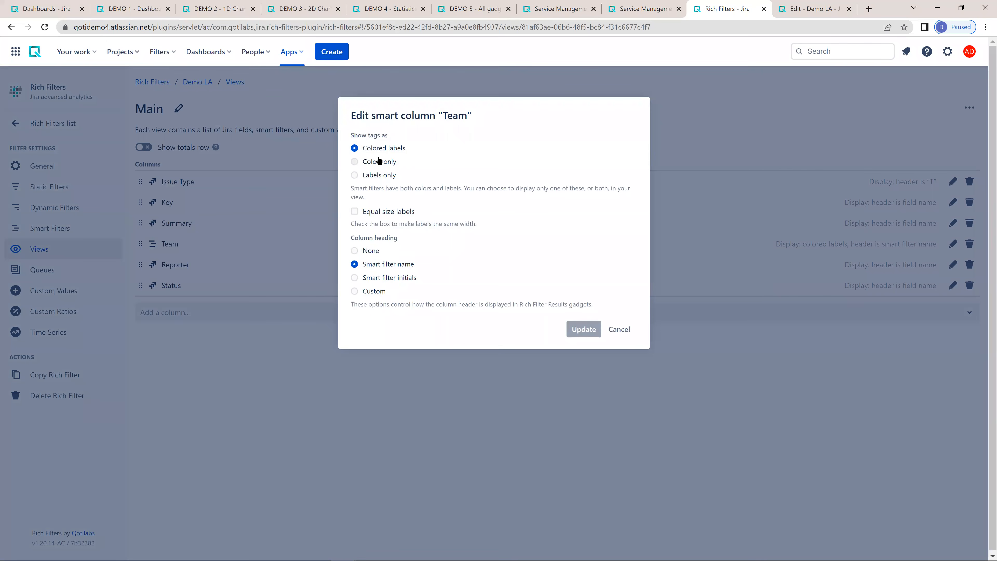
click(379, 161)
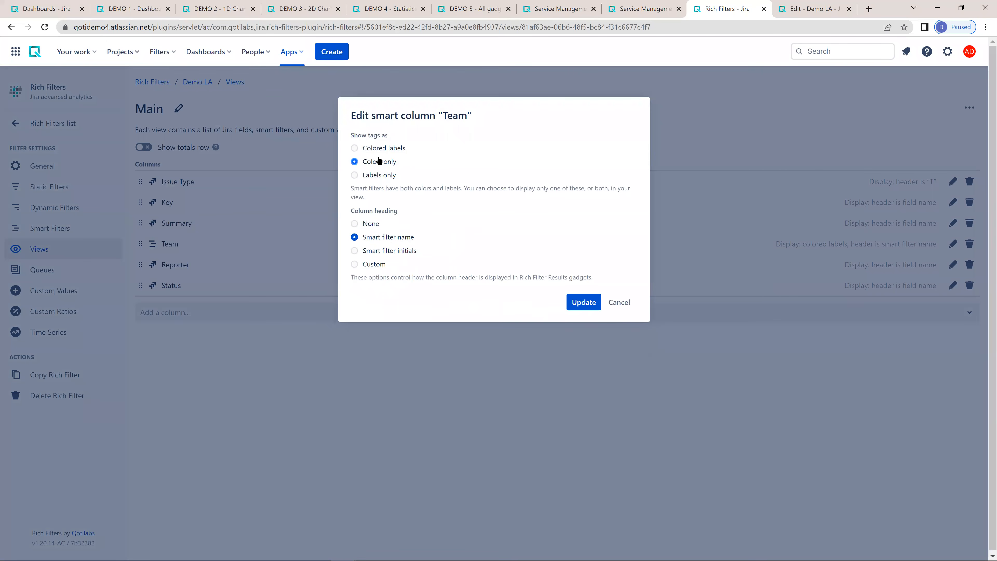
click(379, 250)
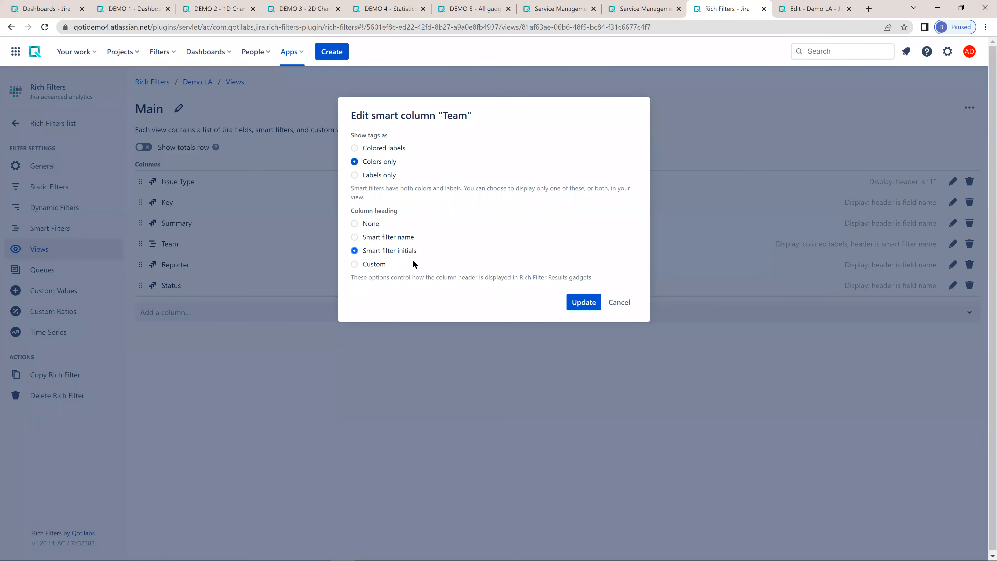
click(585, 302)
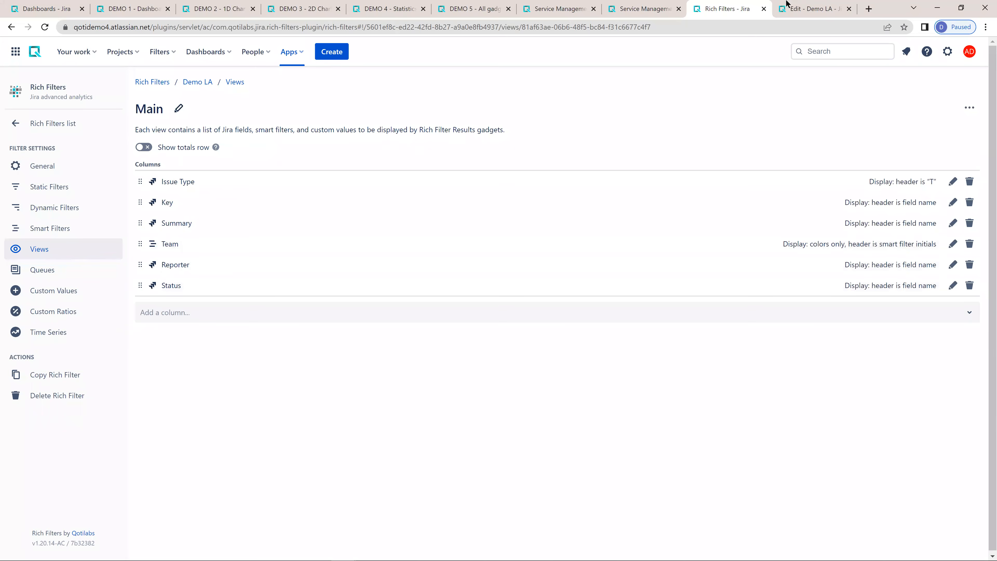
- Compare the Team column in the Main and Detailed views of the Rich Filter Results gadget on the Demo LA dashboard
click(802, 7)
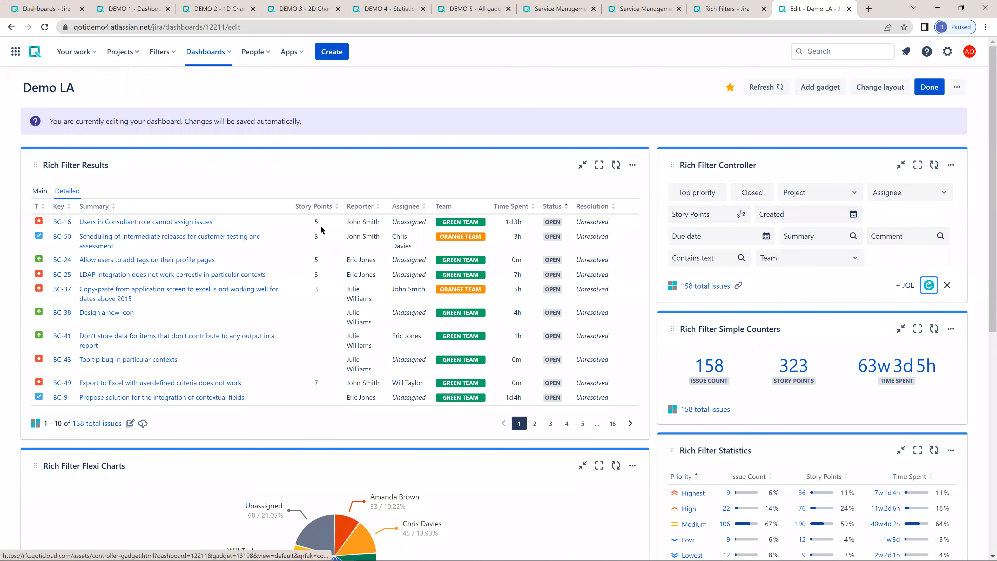
click(38, 191)
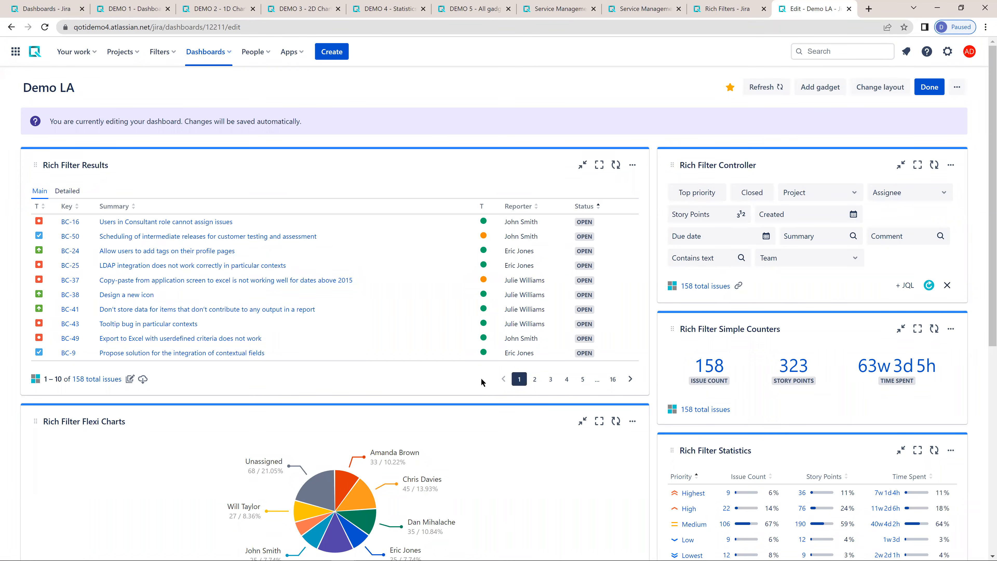
click(58, 191)
click(41, 192)
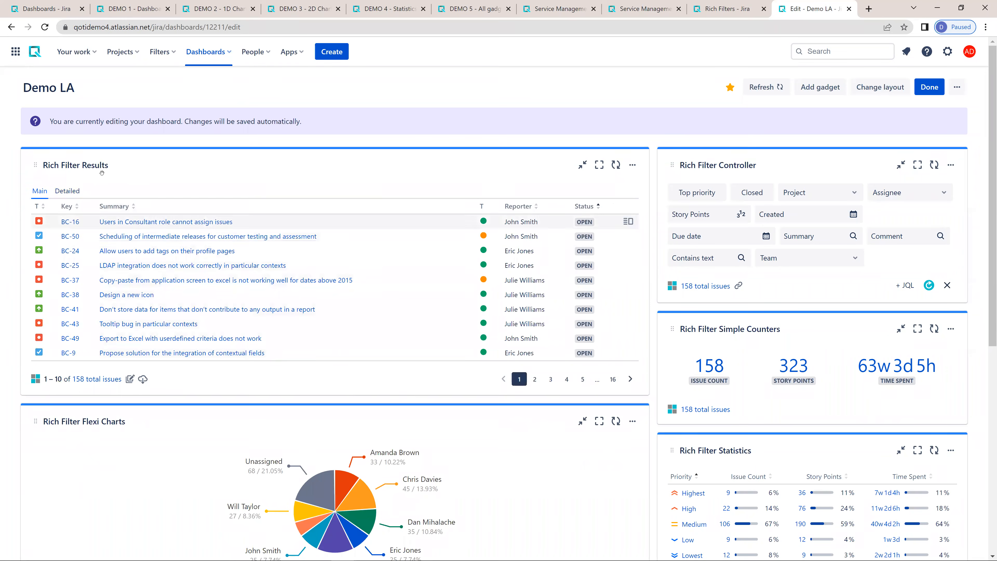
click(73, 191)
click(40, 191)
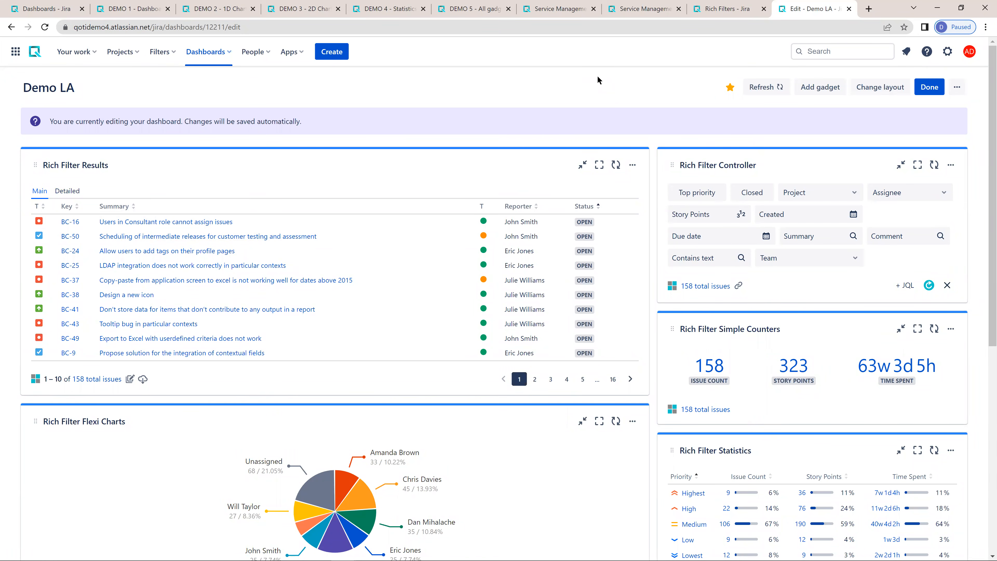
click(725, 9)
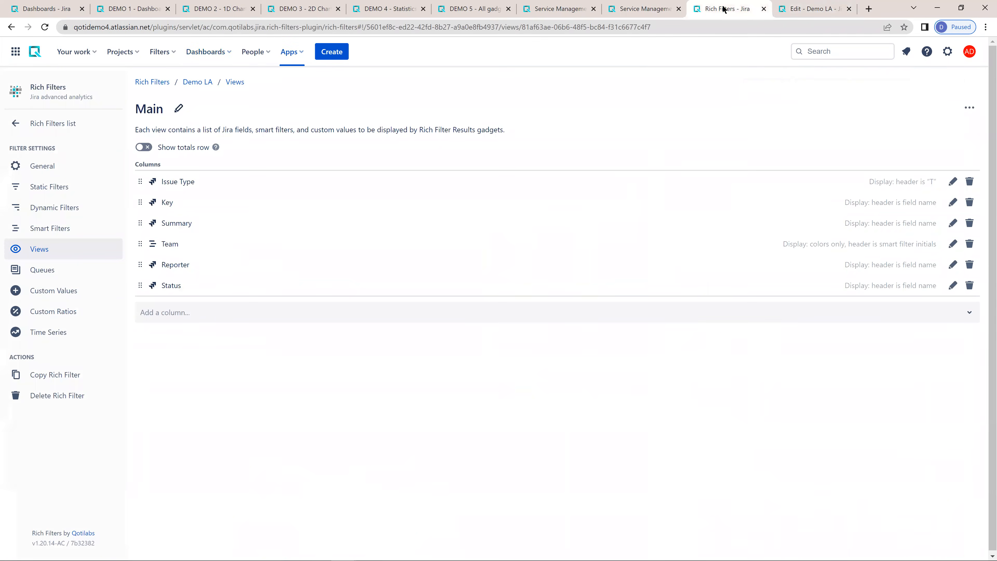
click(811, 12)
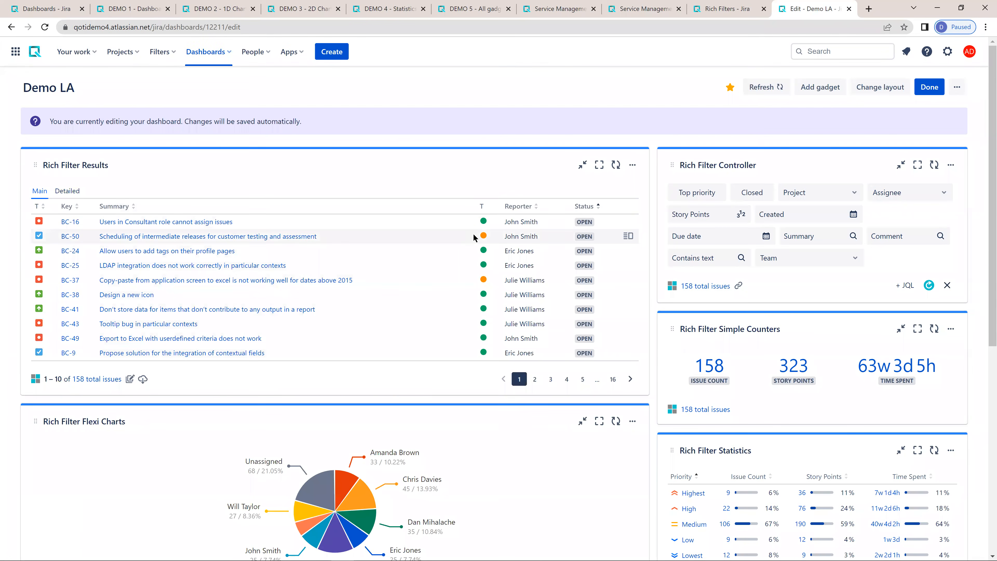
- Change the Rich Filter Flexi Charts pie chart's breakdown to the Team smart filter
scroll(484, 234, down, 4)
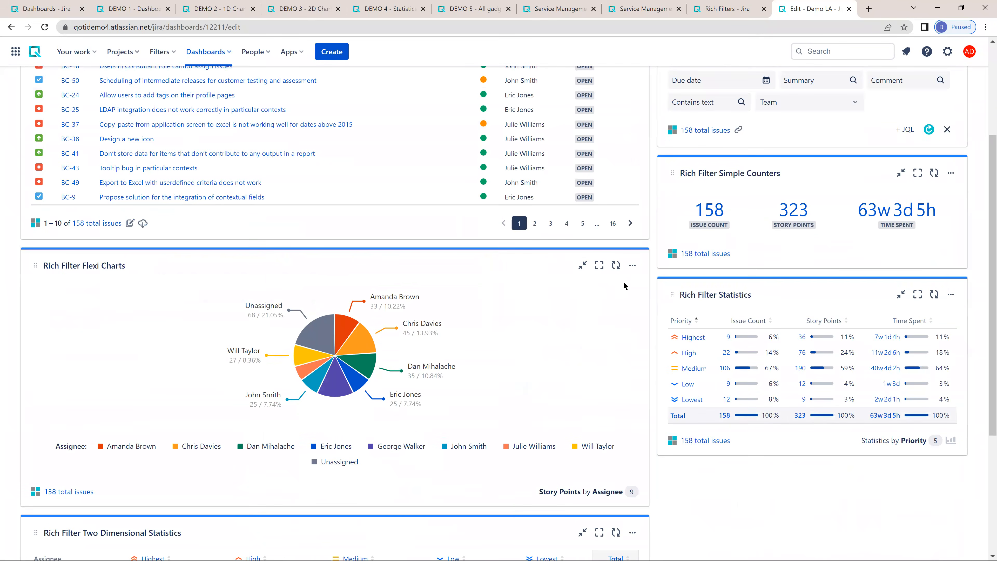
click(633, 267)
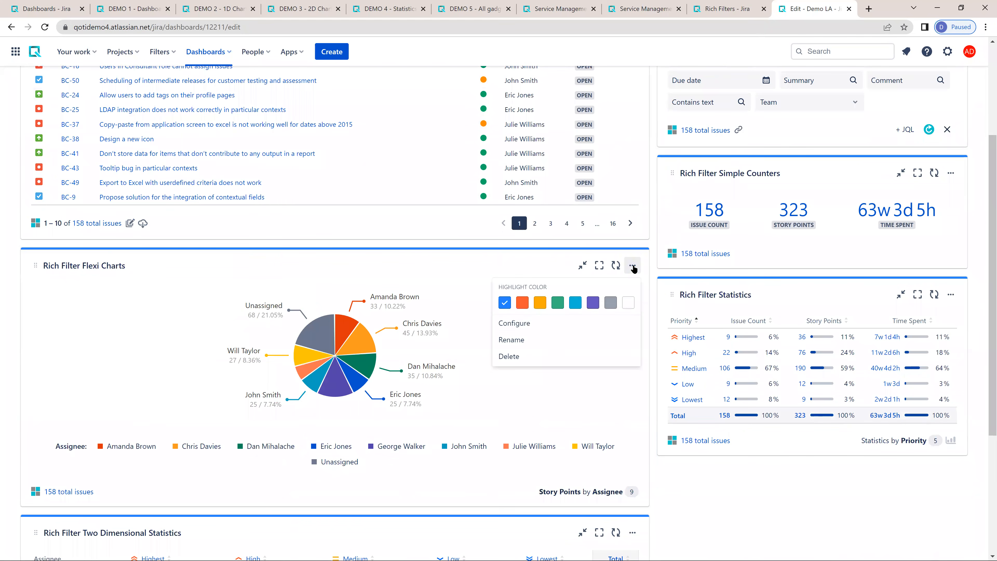
click(537, 322)
scroll(80, 333, down, 4)
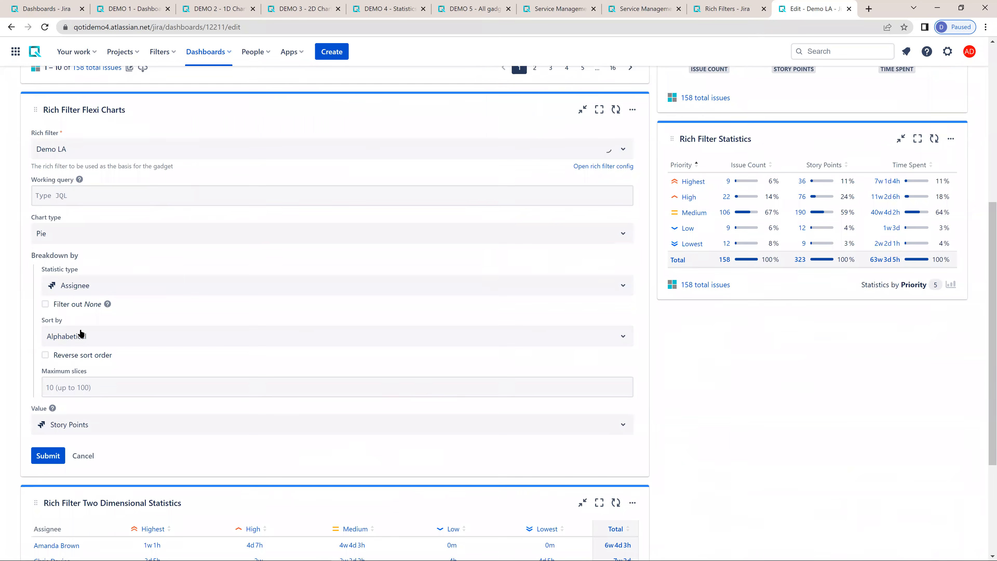
click(81, 288)
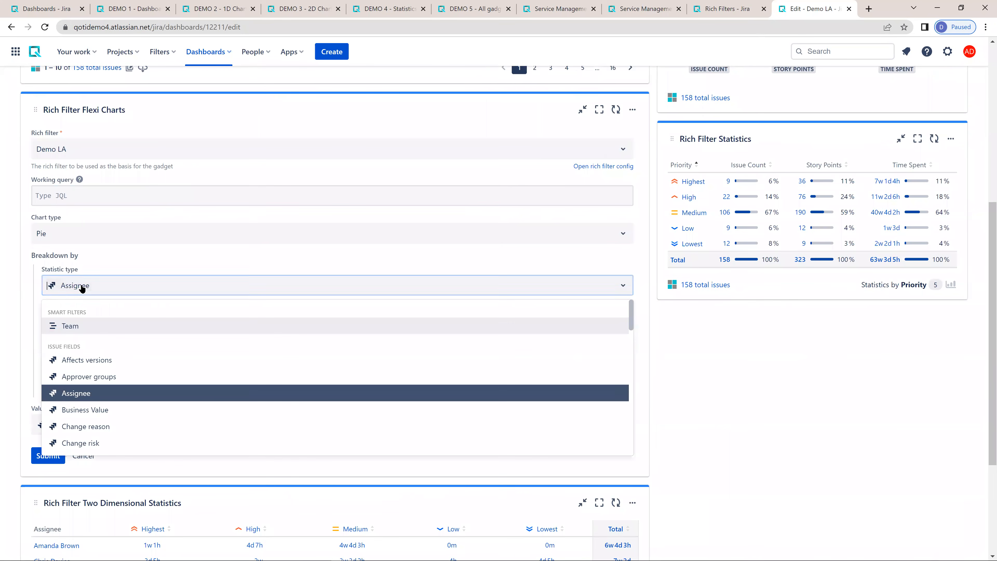
click(74, 325)
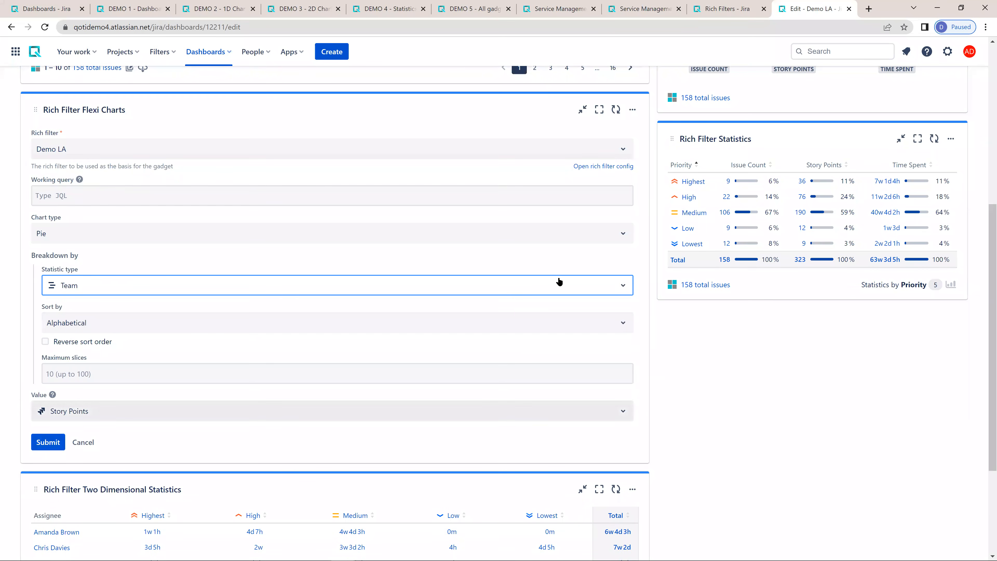
click(51, 443)
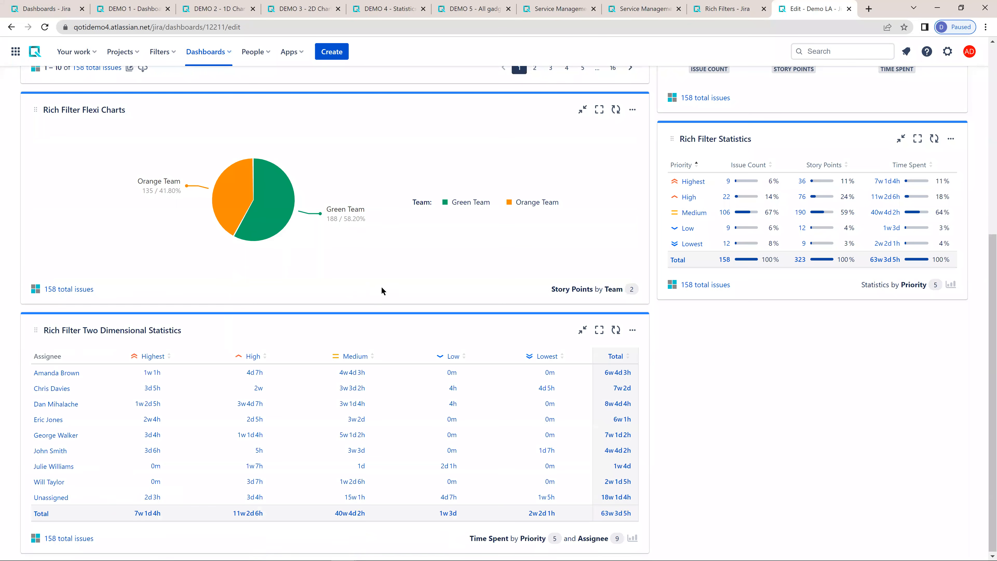
- Change the Rich Filter Statistics gadget's breakdown to the Team smart filter and check the updated table
scroll(390, 269, up, 2)
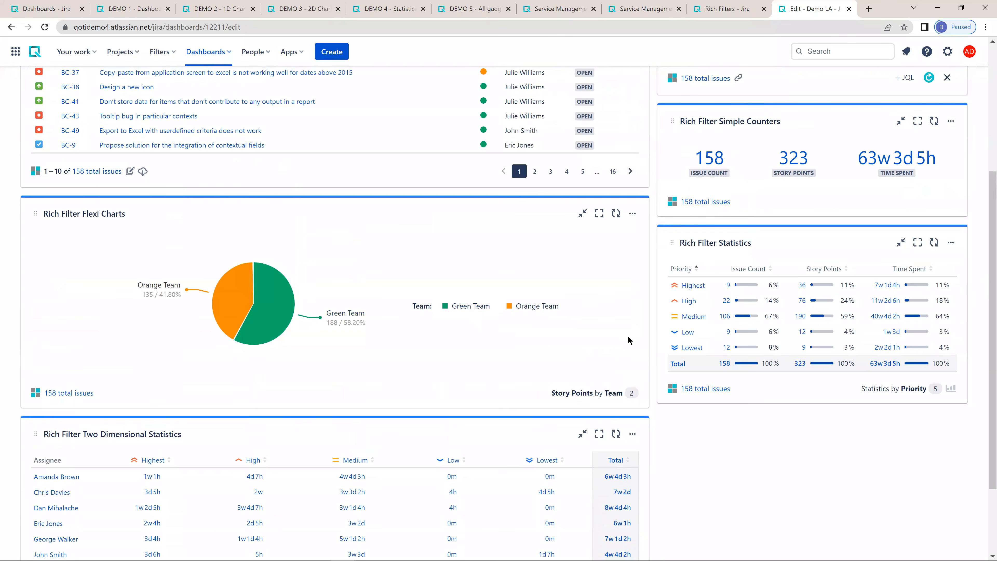
click(673, 389)
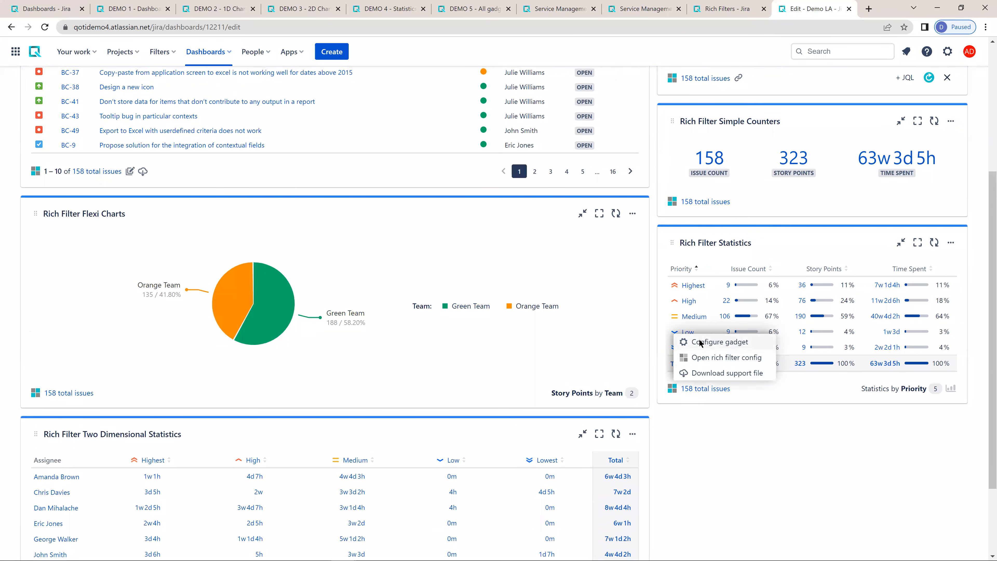
click(700, 342)
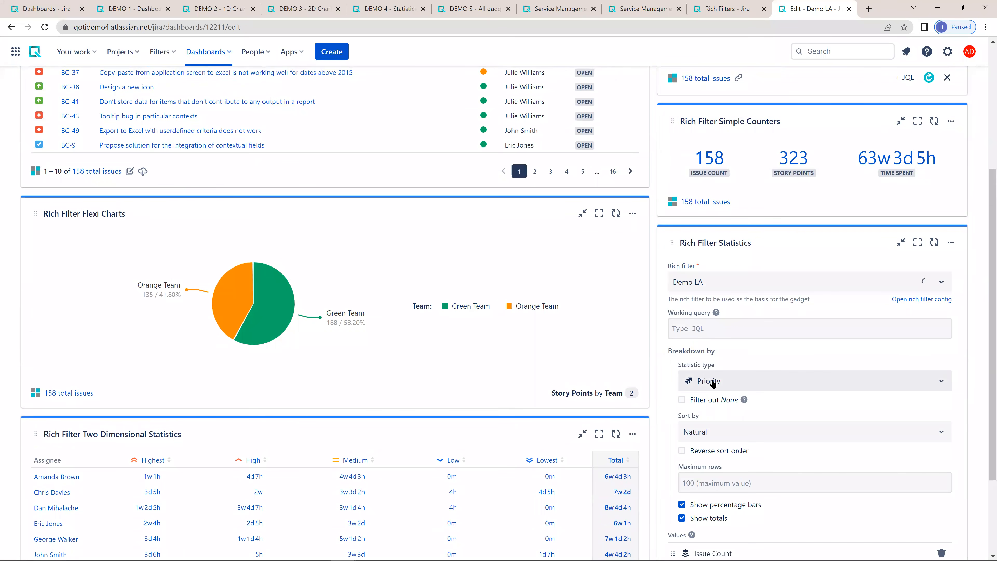
click(713, 384)
scroll(720, 423, up, 5)
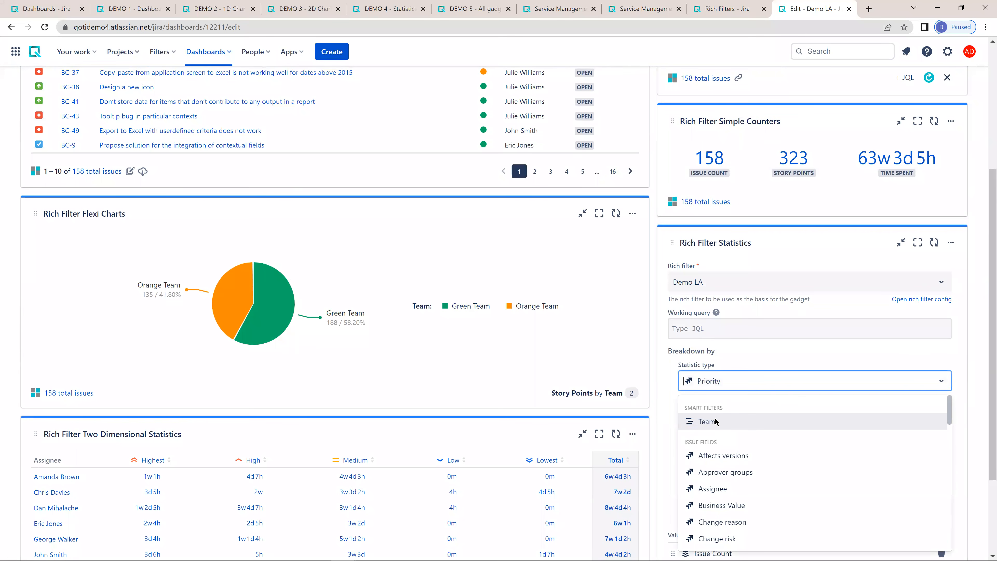
click(714, 421)
scroll(781, 363, down, 3)
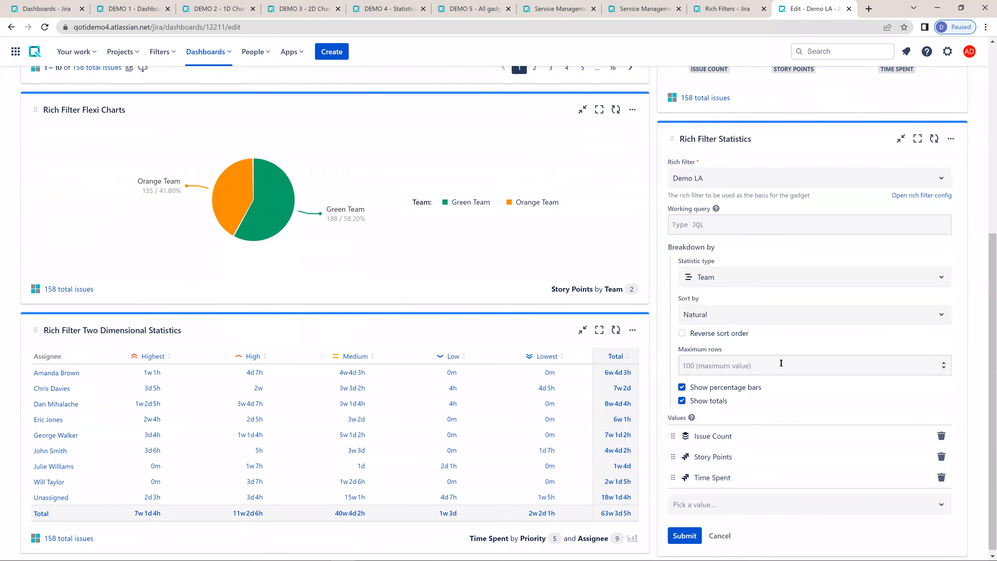
click(684, 536)
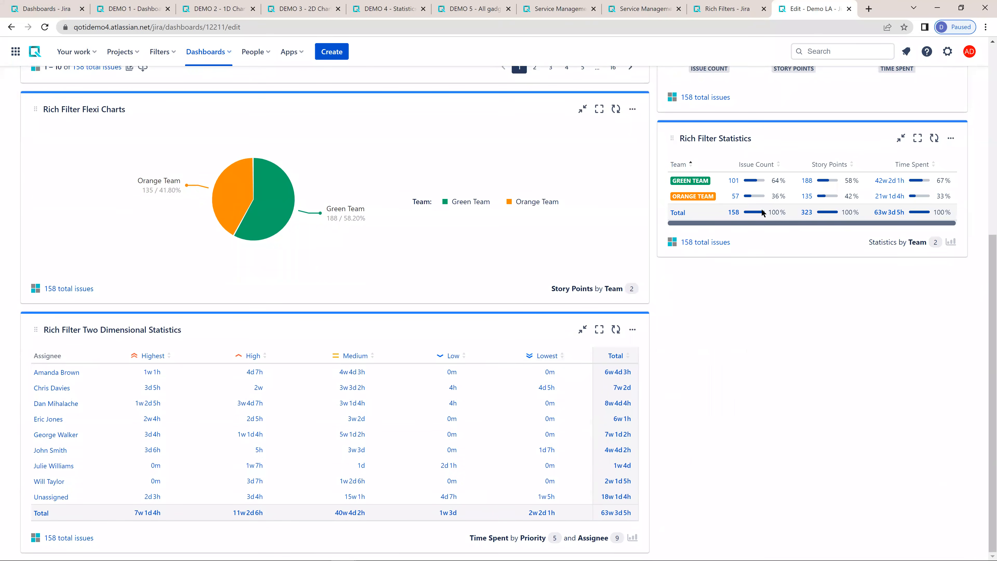
scroll(762, 212, up, 4)
drag(881, 379, 815, 378)
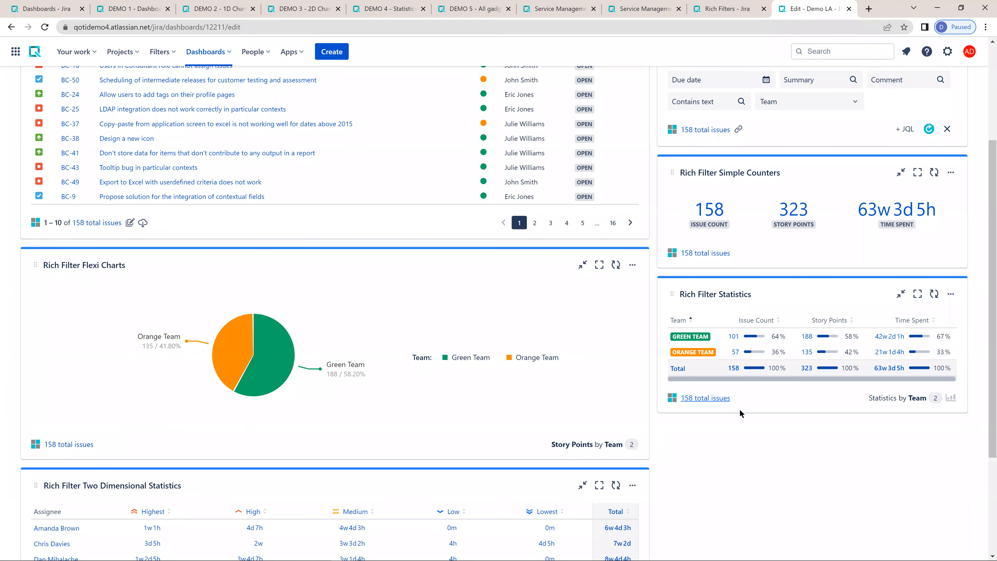
- Examine the smart filters of the Demo 1 rich filter, including the clauses and JQL of High Level Status and Risk
click(720, 10)
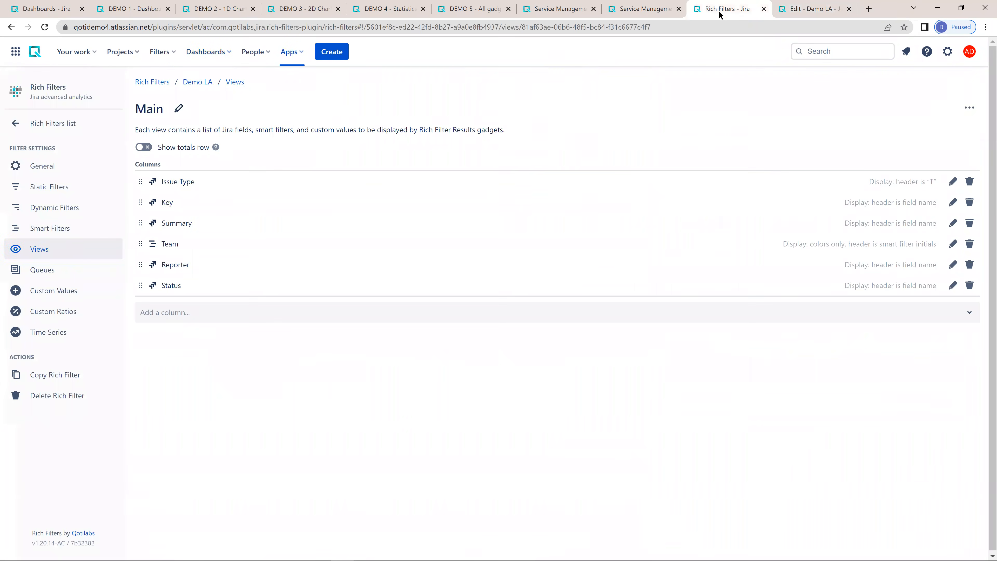
click(50, 229)
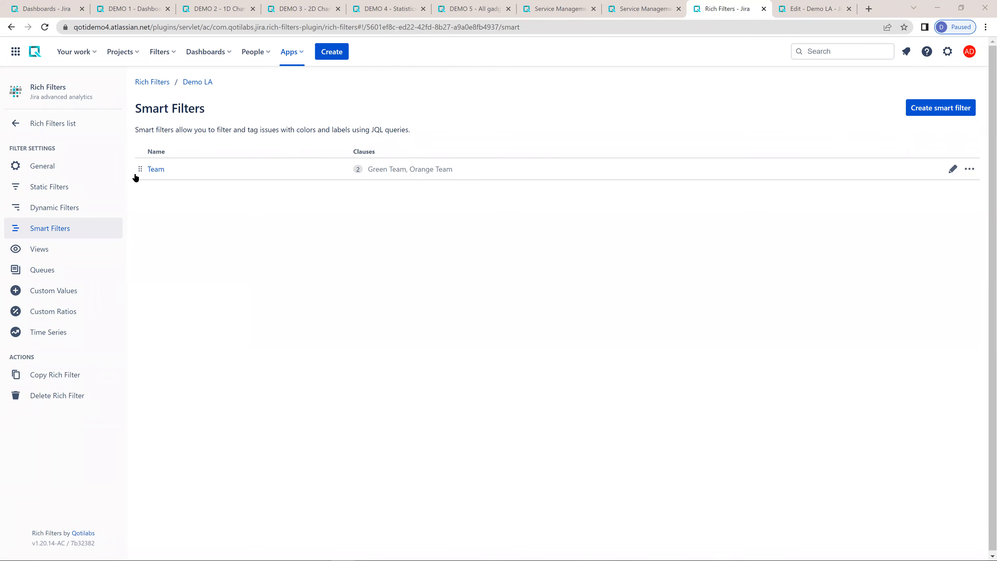
click(46, 126)
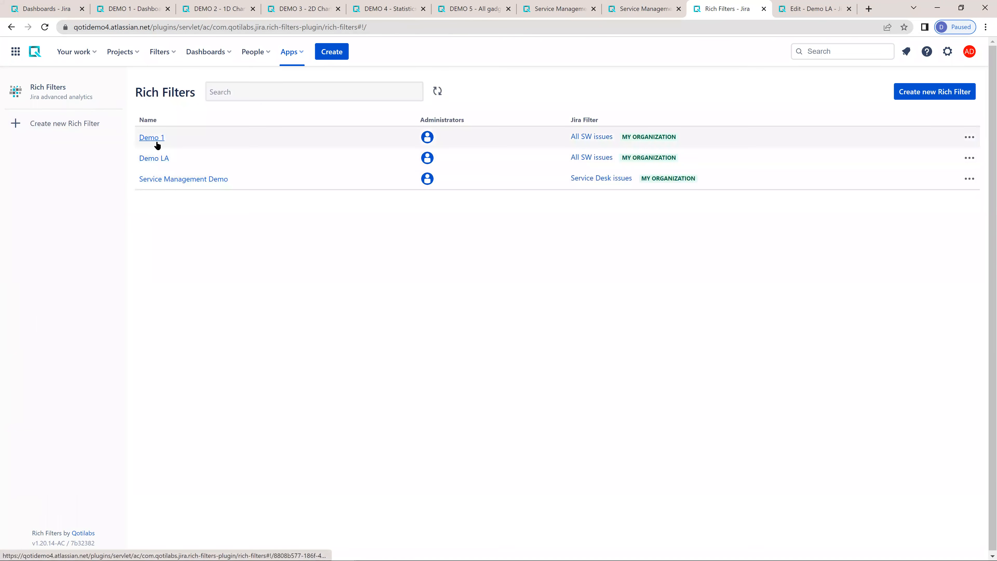
click(155, 139)
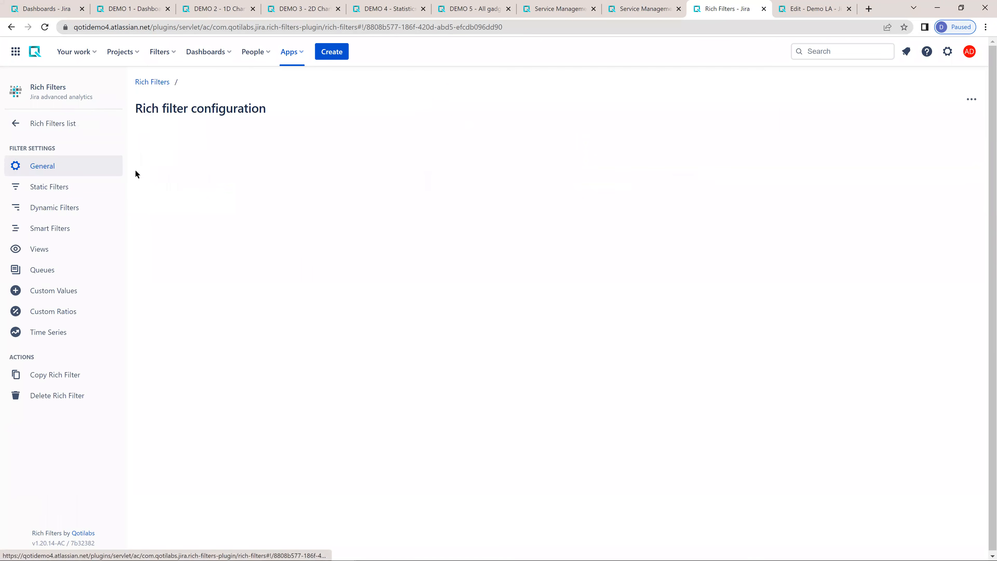
click(48, 229)
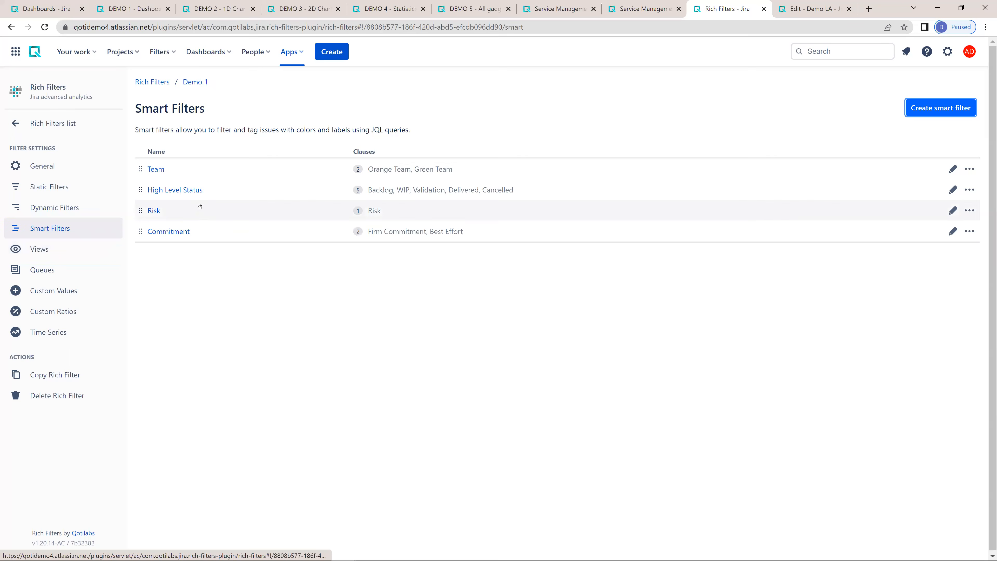
click(175, 190)
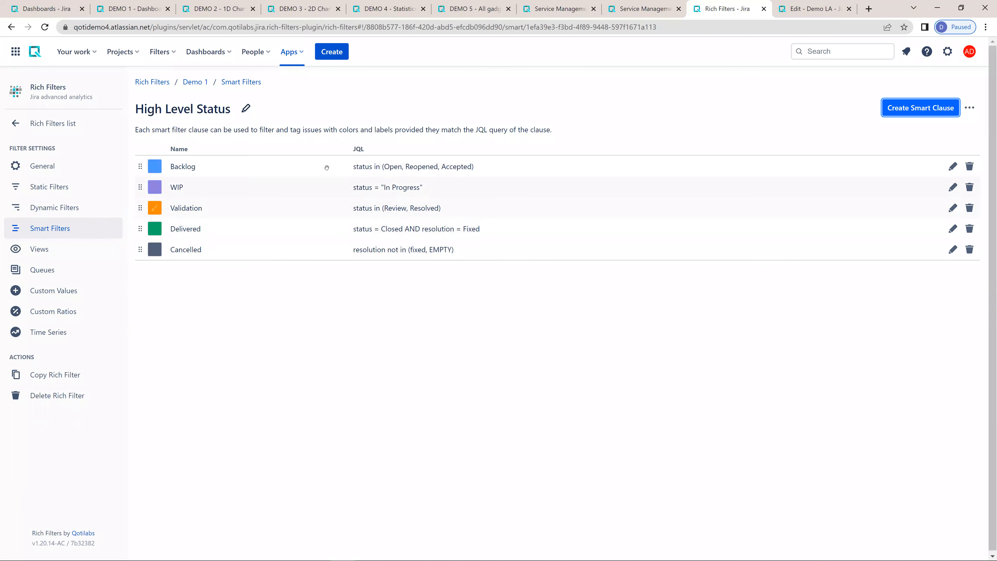
click(56, 228)
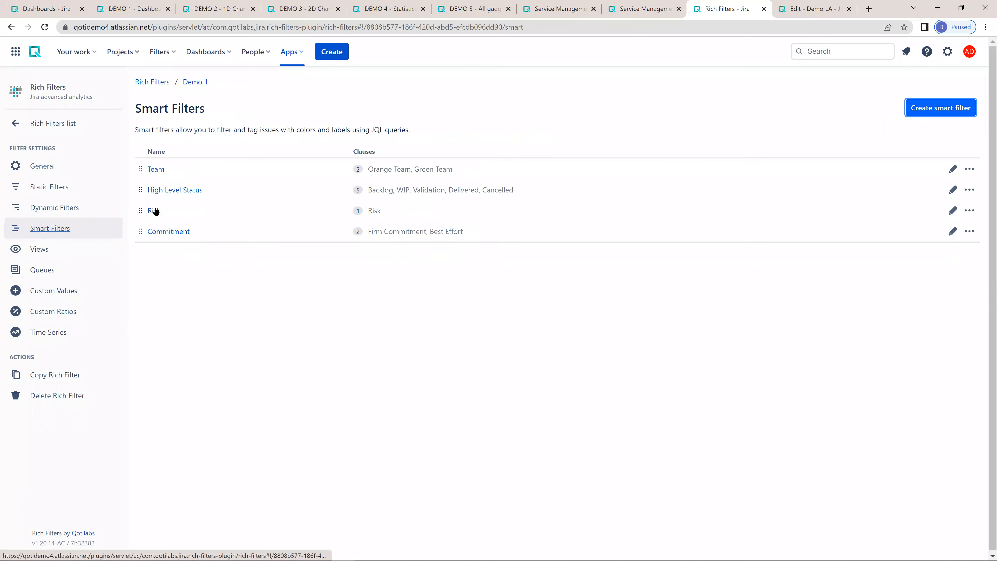
click(373, 209)
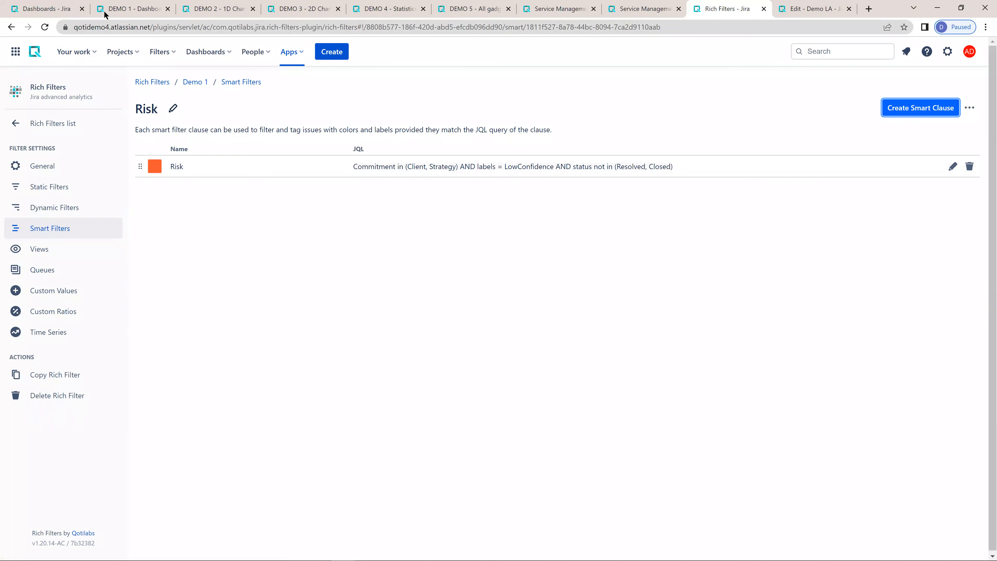
- View page 5 of the Rich Filter Results gadget on the DEMO 1 dashboard, and return to the Rich Filters configuration
click(126, 11)
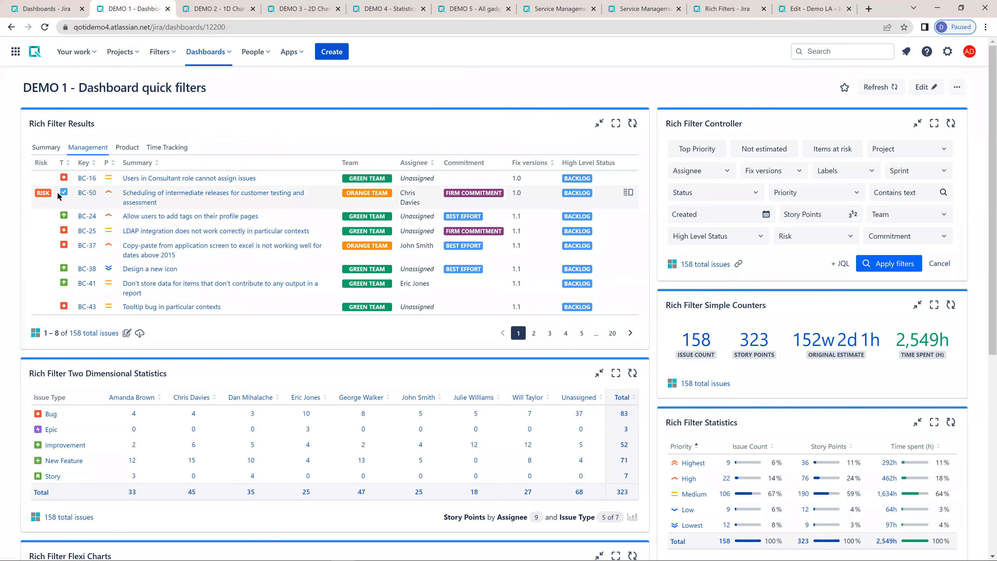
click(581, 333)
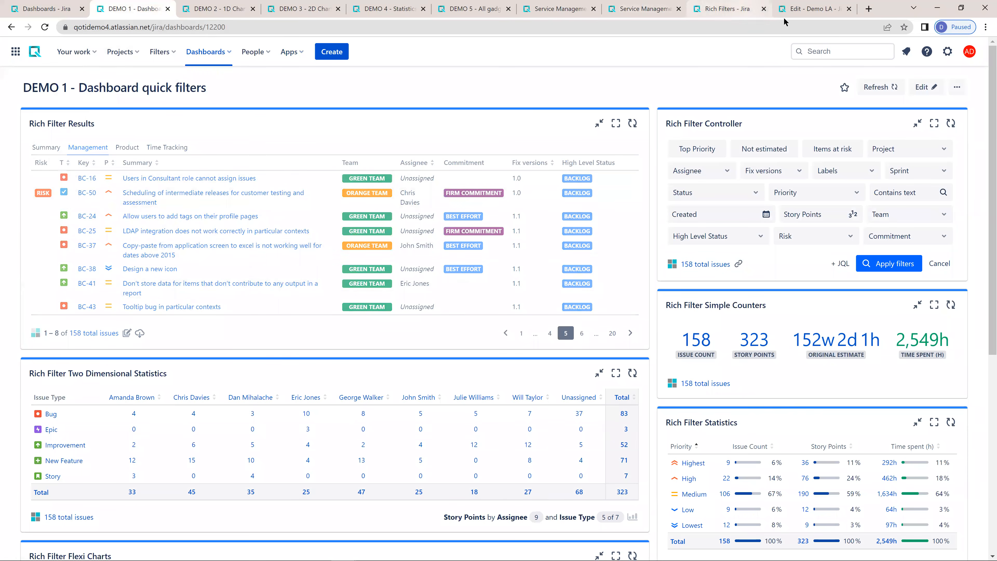
click(796, 11)
click(741, 10)
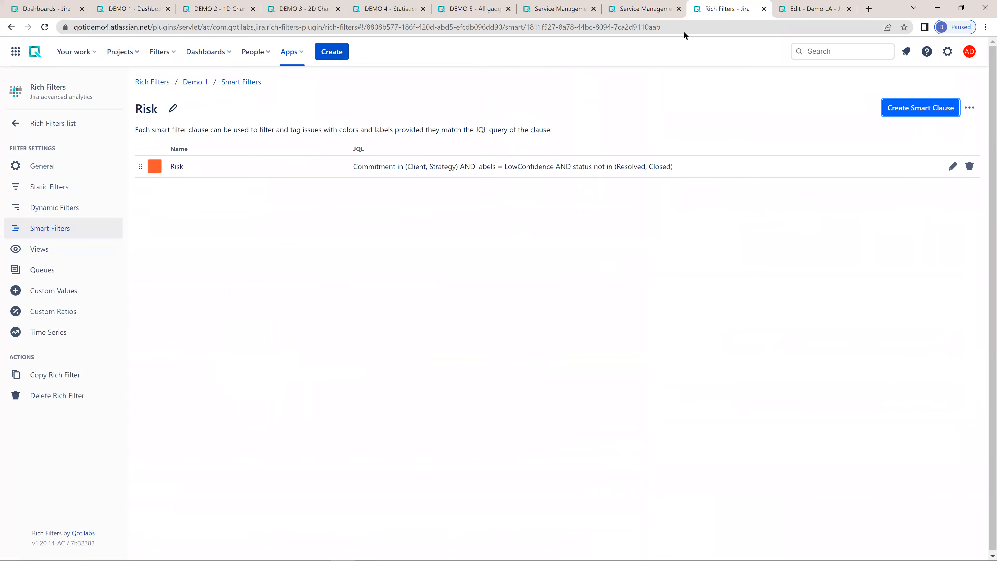
- Open the Queues settings of the Demo LA rich filter
click(45, 126)
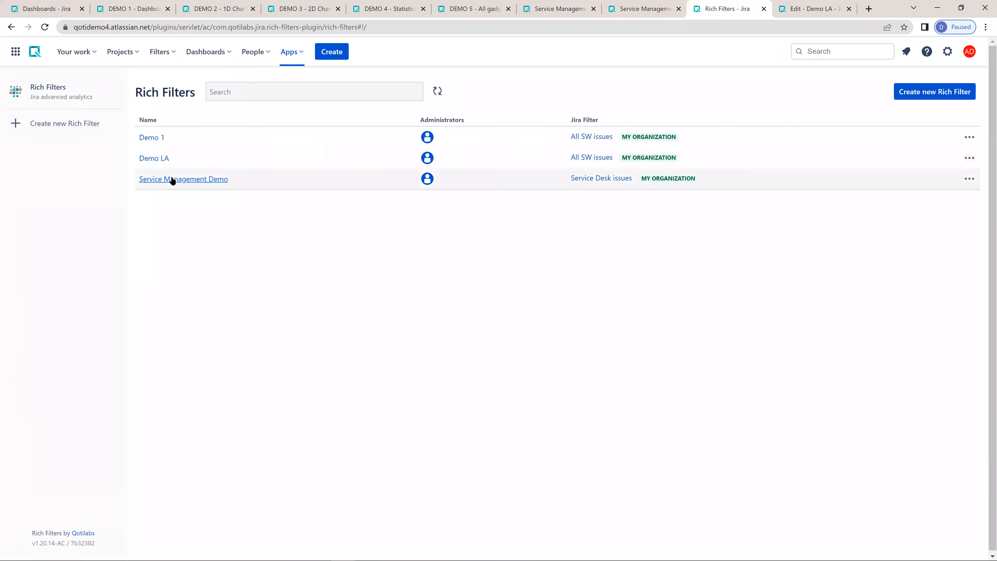
click(150, 161)
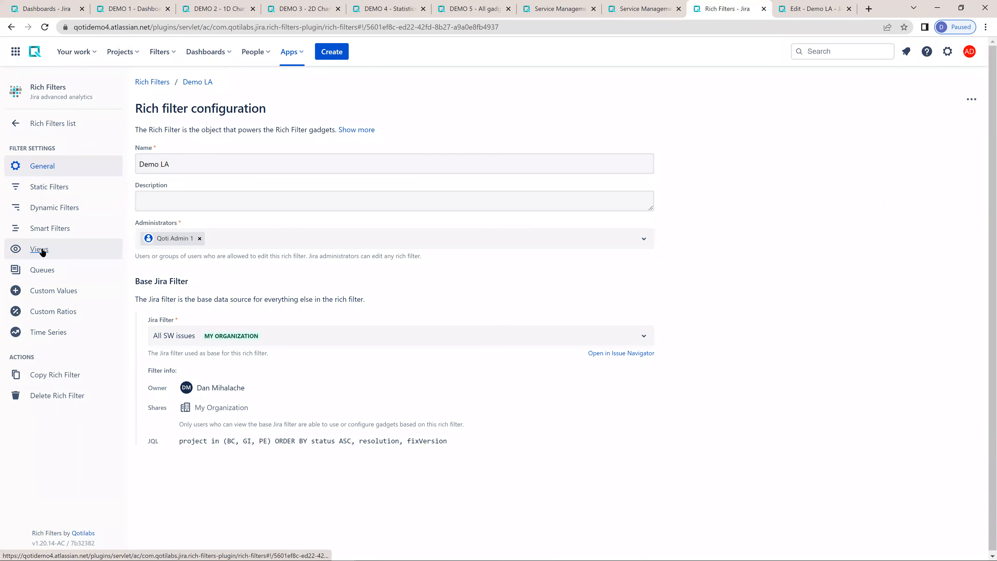
click(42, 271)
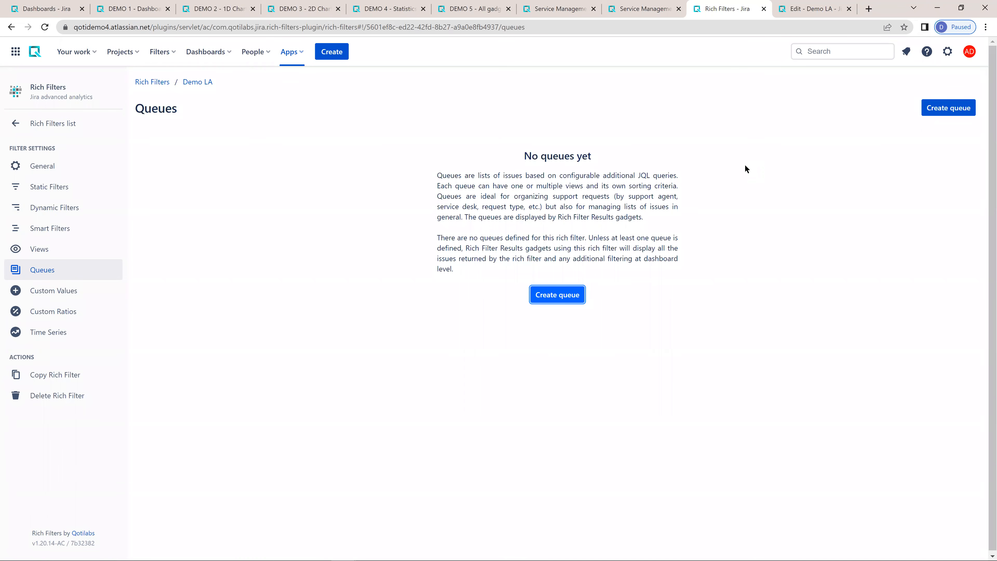
- Create a queue named Backlog with the JQL status = Open, keeping the form ready for another queue
click(548, 294)
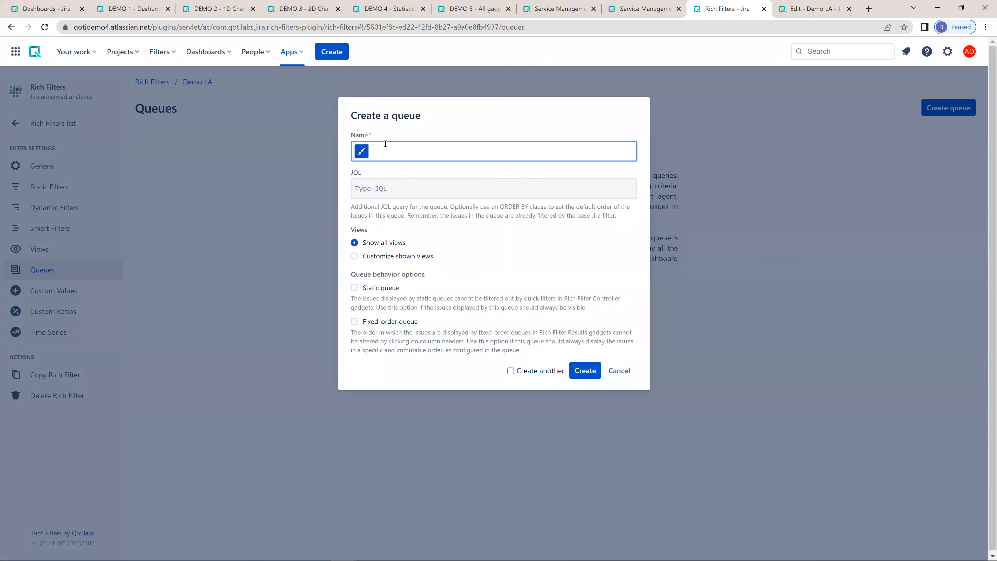
text(Backlog)
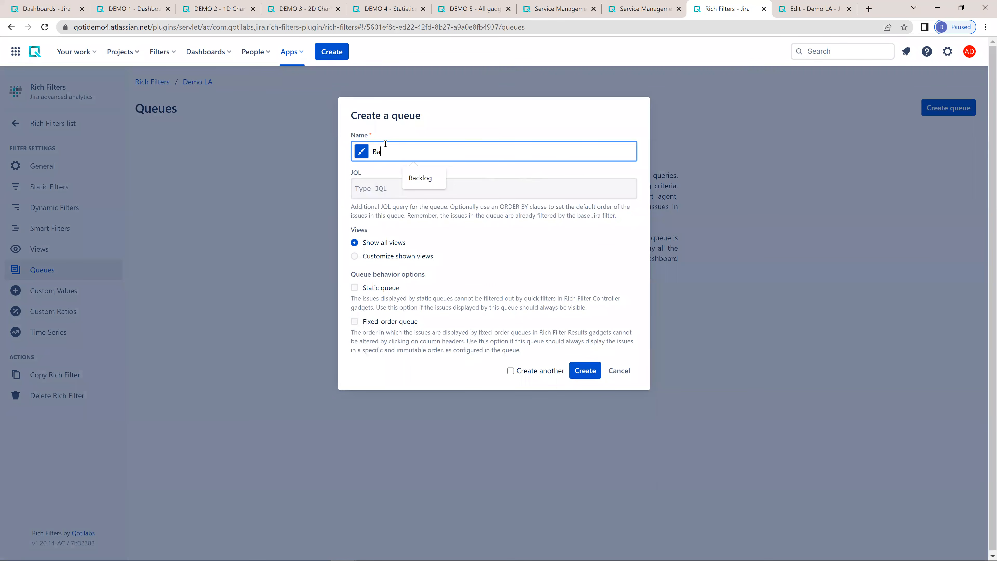
click(408, 189)
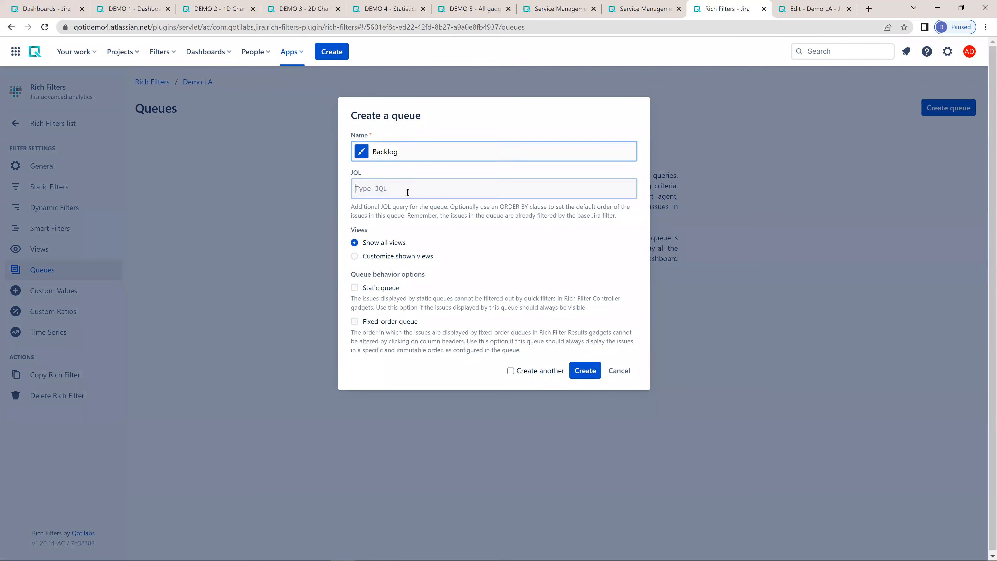
text(st)
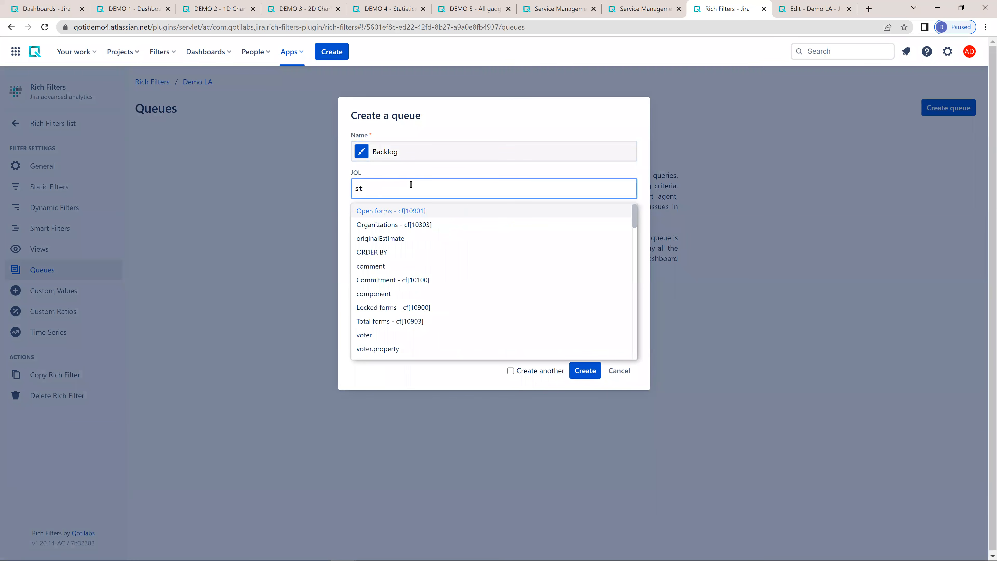
text(atus = Open)
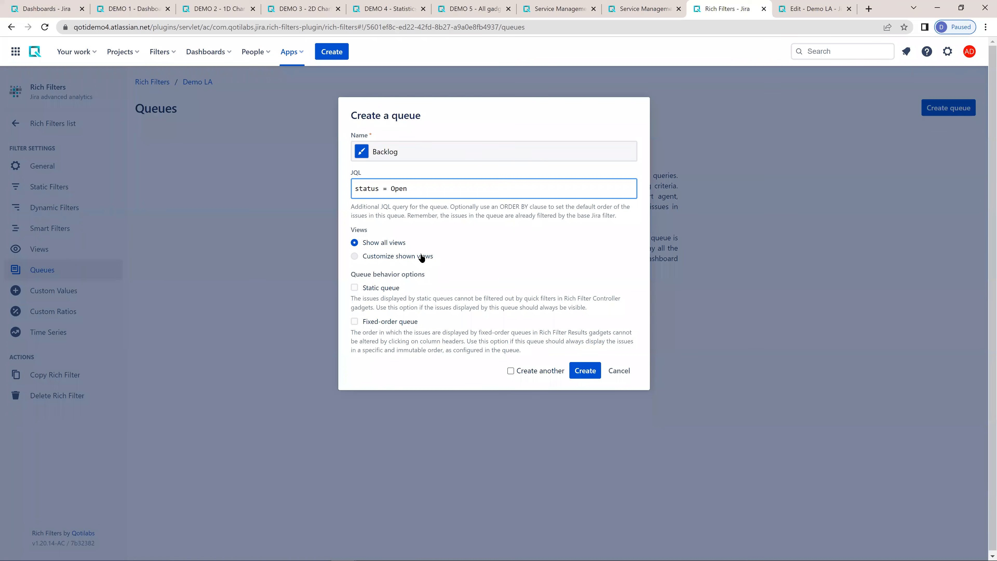
click(524, 371)
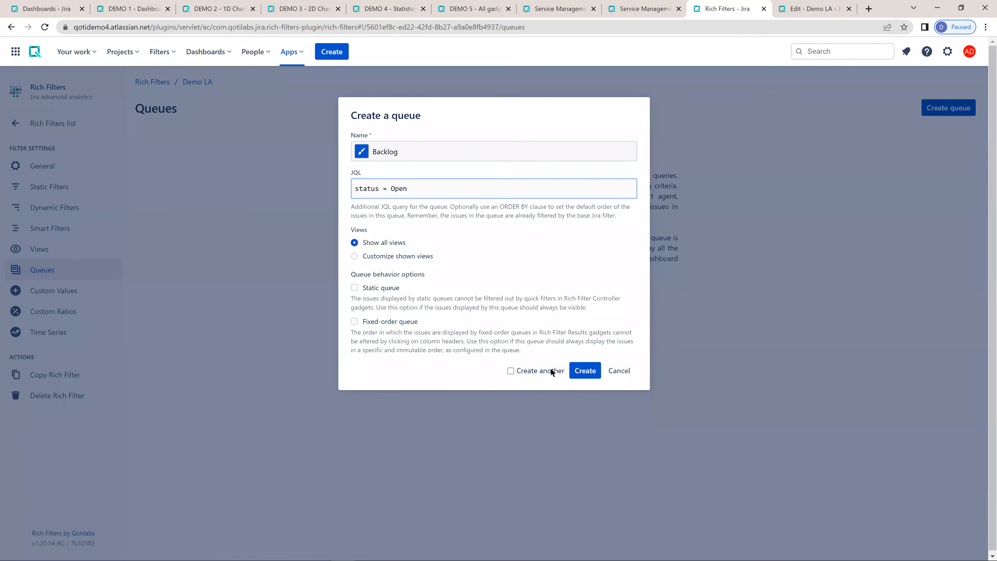
click(586, 371)
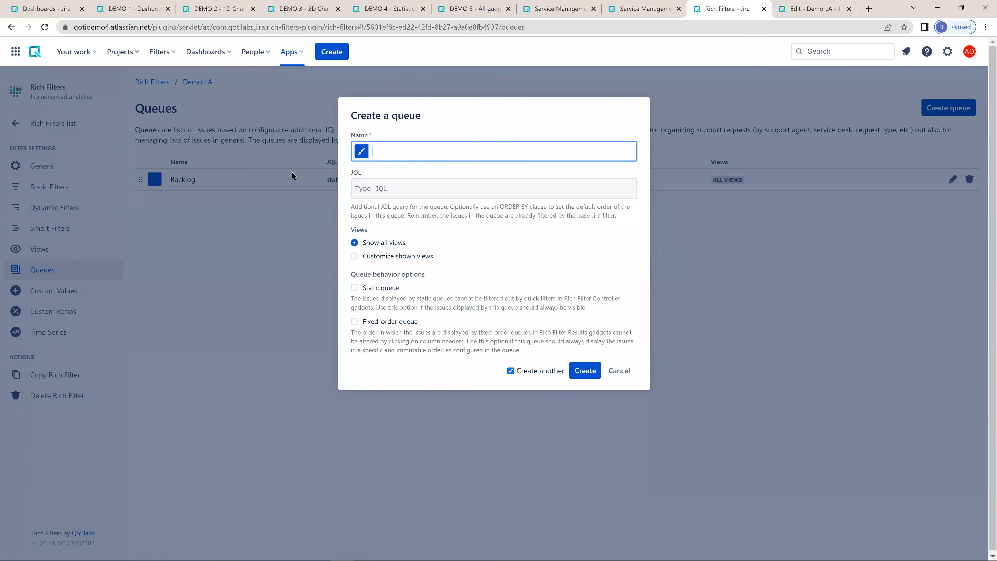
- Create an orange (FF8B00) queue named WIP with the JQL status = "In Progress"
text(WIP)
click(419, 184)
text(sta)
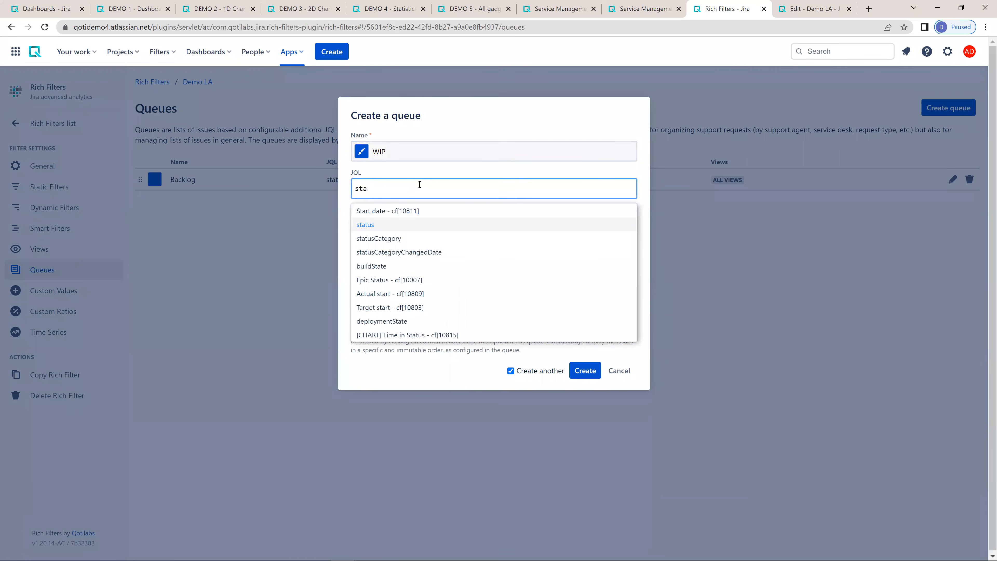
key(Return)
text(= )
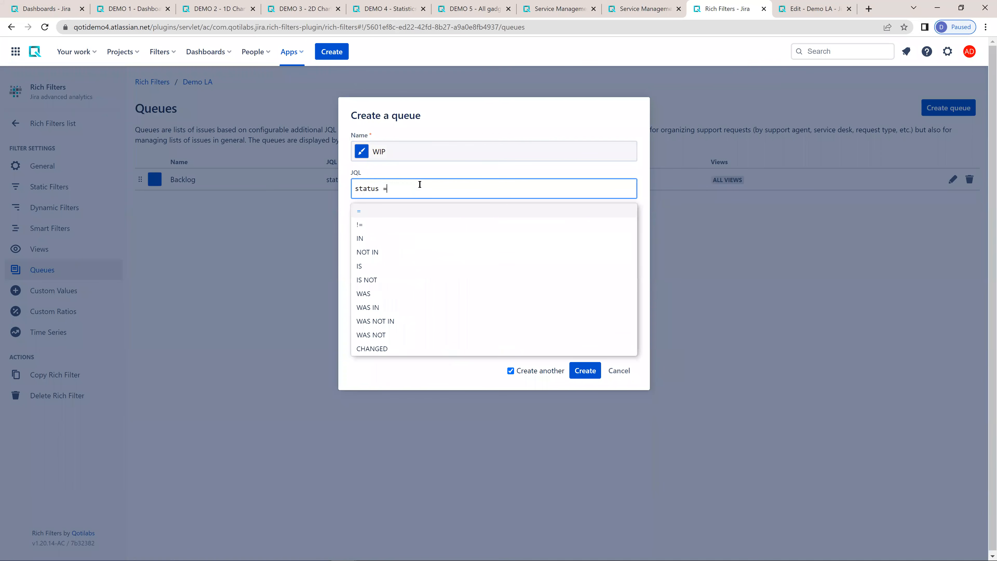
text("In)
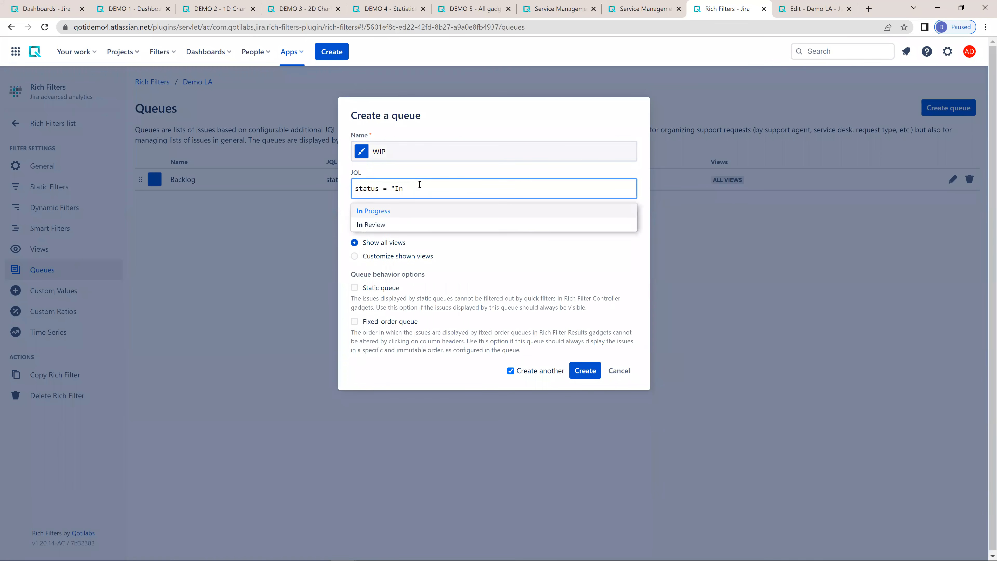
key(Return)
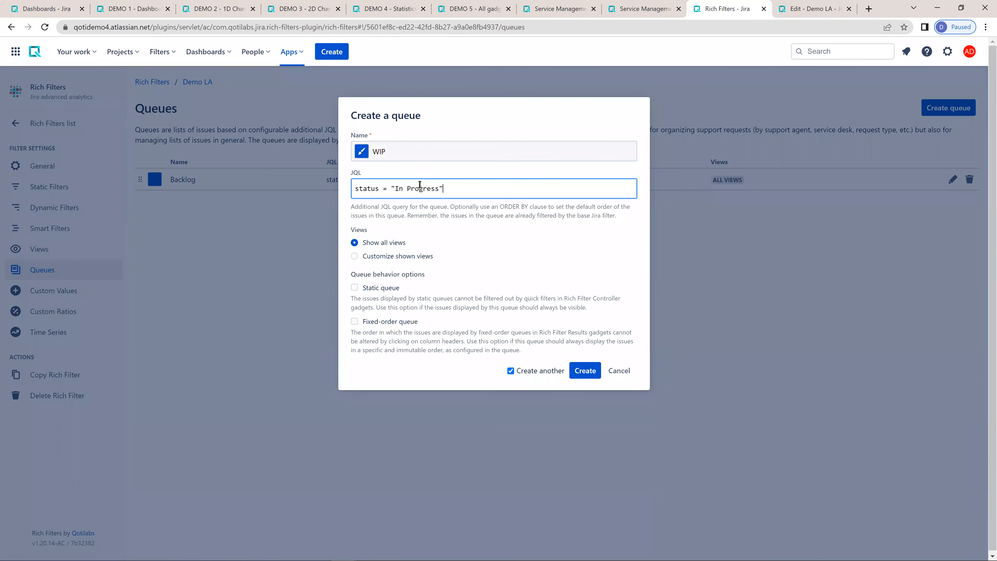
click(361, 151)
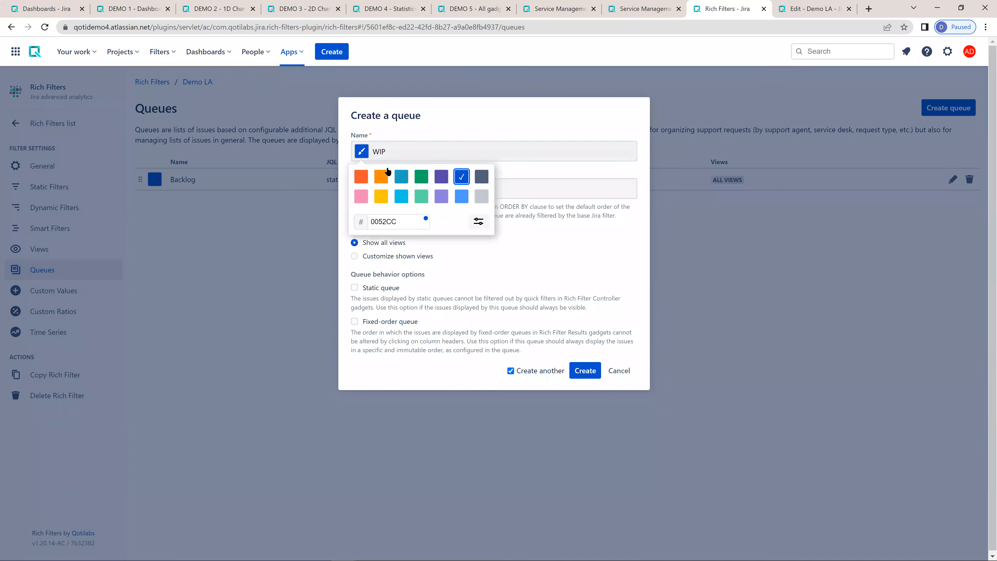
click(380, 177)
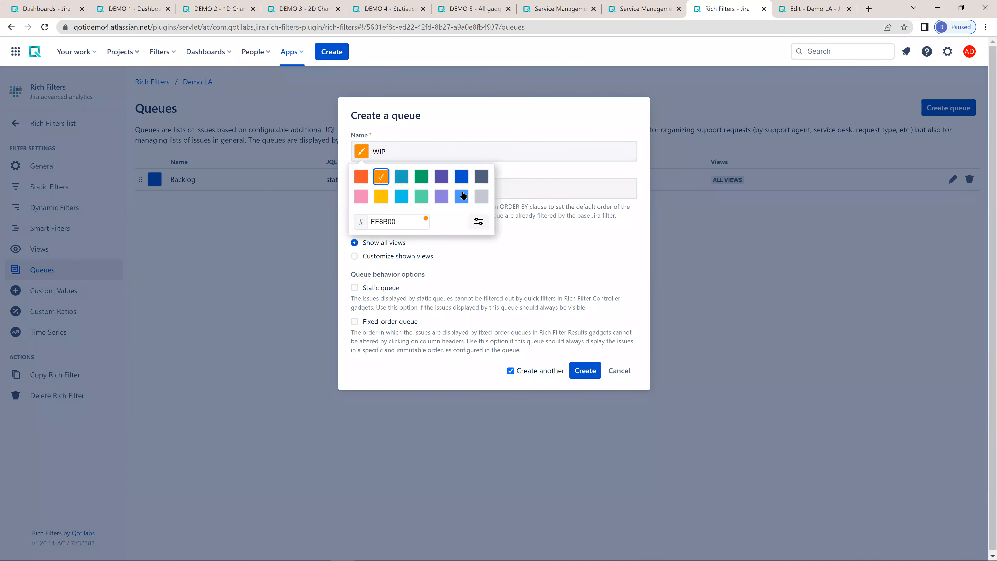
click(584, 371)
- Name the new queue Urgent and give it the red-orange colour
click(398, 153)
text(Urgent)
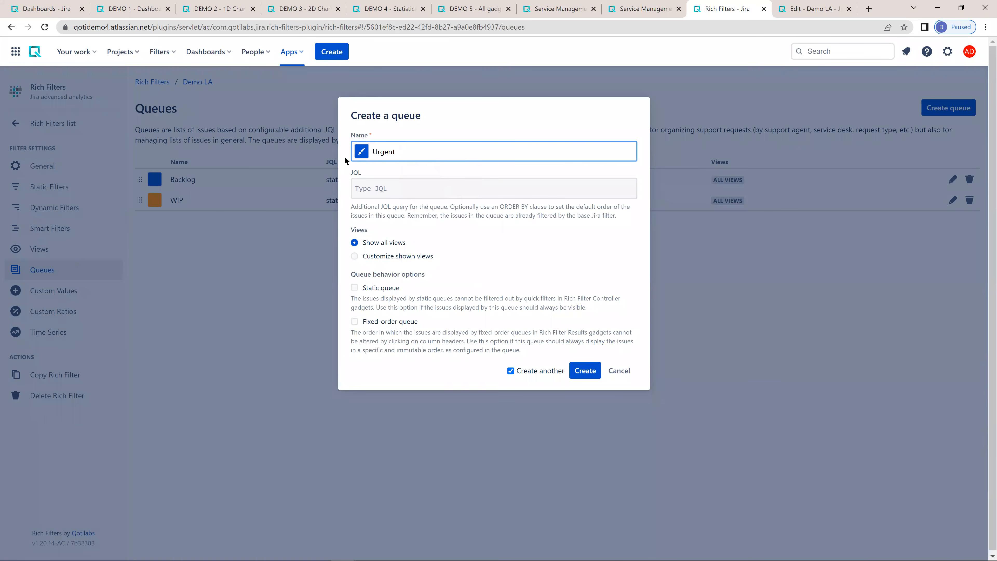
click(361, 152)
click(361, 176)
- Set the Urgent queue's JQL to priority = Highest and resolution is EMPTY
click(528, 186)
text(pri)
key(Return)
text(= hi)
key(Down)
key(Return)
text(and)
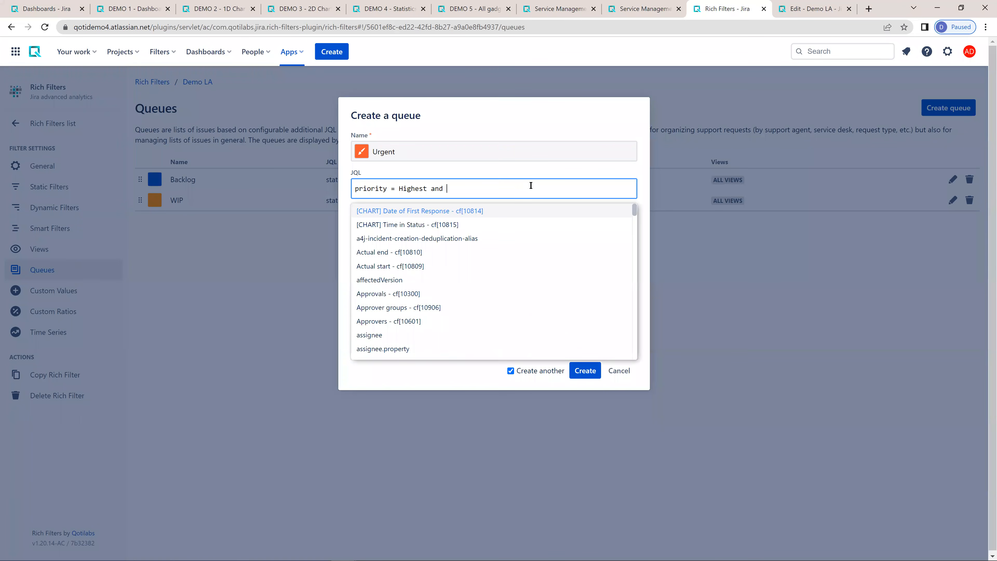
text( r)
key(BackSpace)
text(reso)
key(Down)
key(Down)
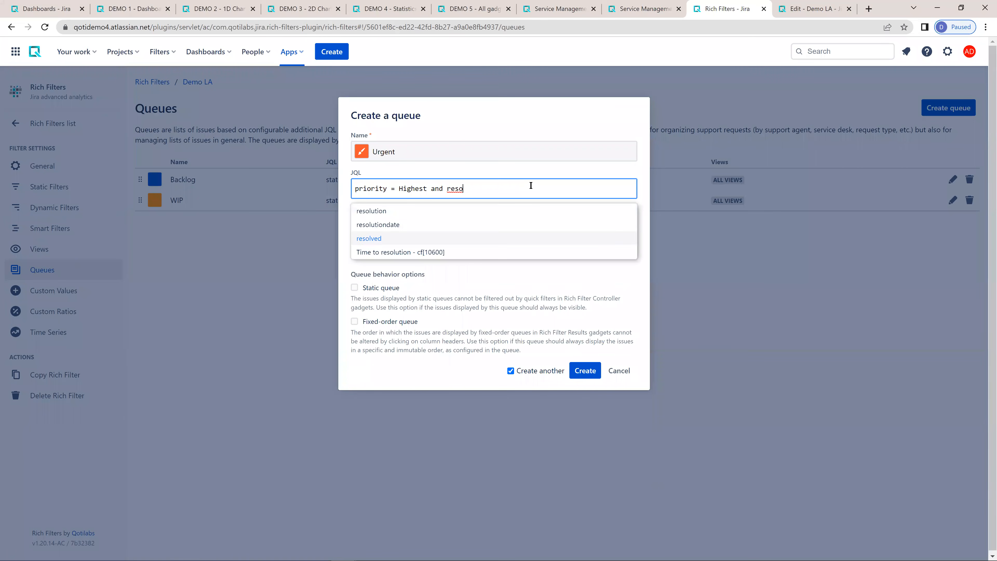
key(Up)
key(Up)
key(Return)
text(is empty)
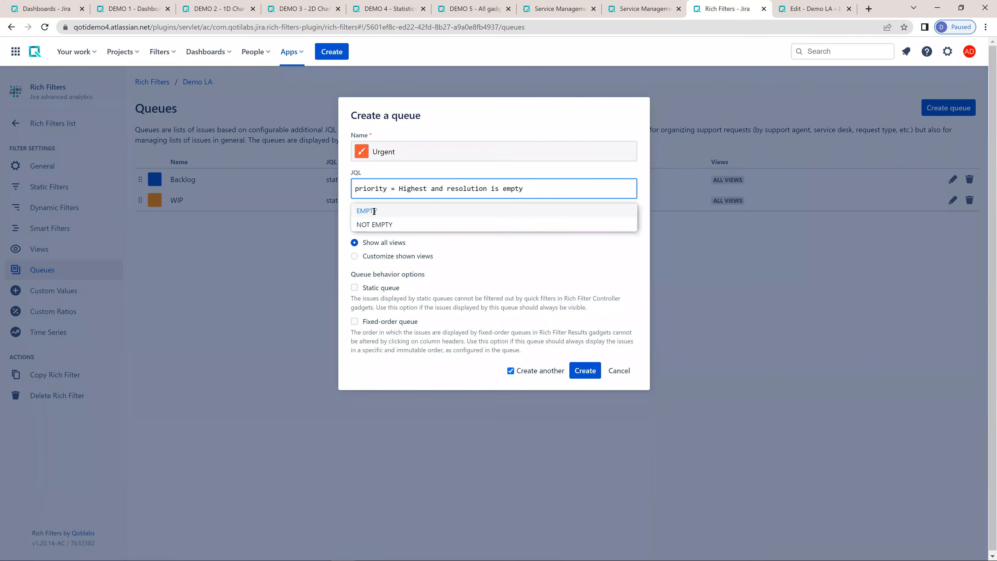
key(Return)
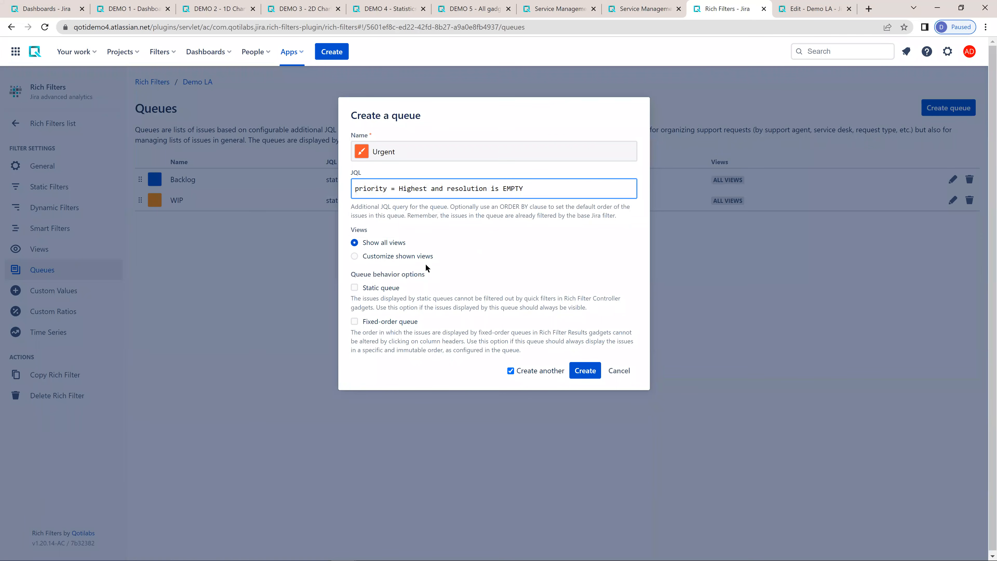
- Restrict the Urgent queue's shown views to Main and create the queue
click(397, 256)
click(417, 279)
click(380, 304)
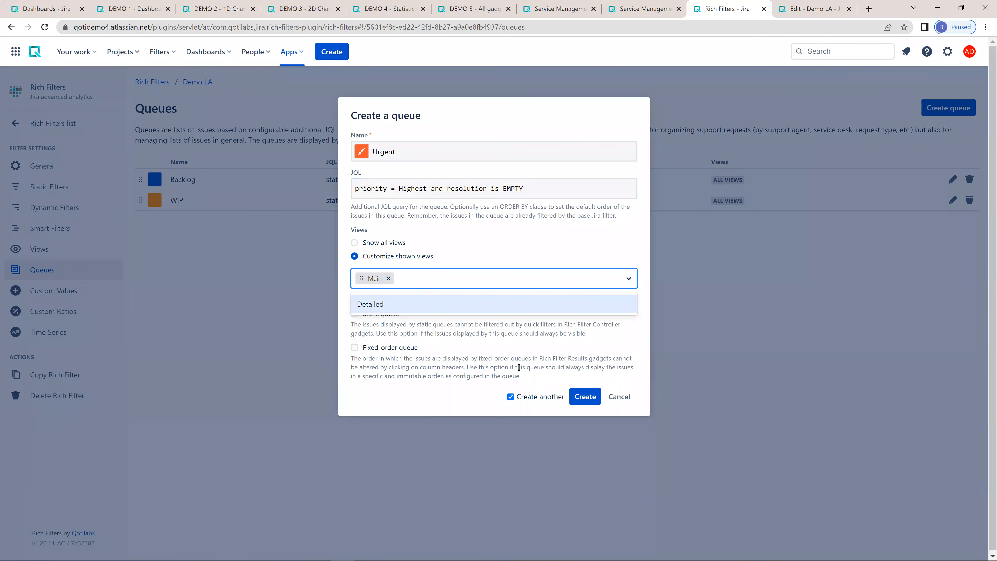
click(437, 390)
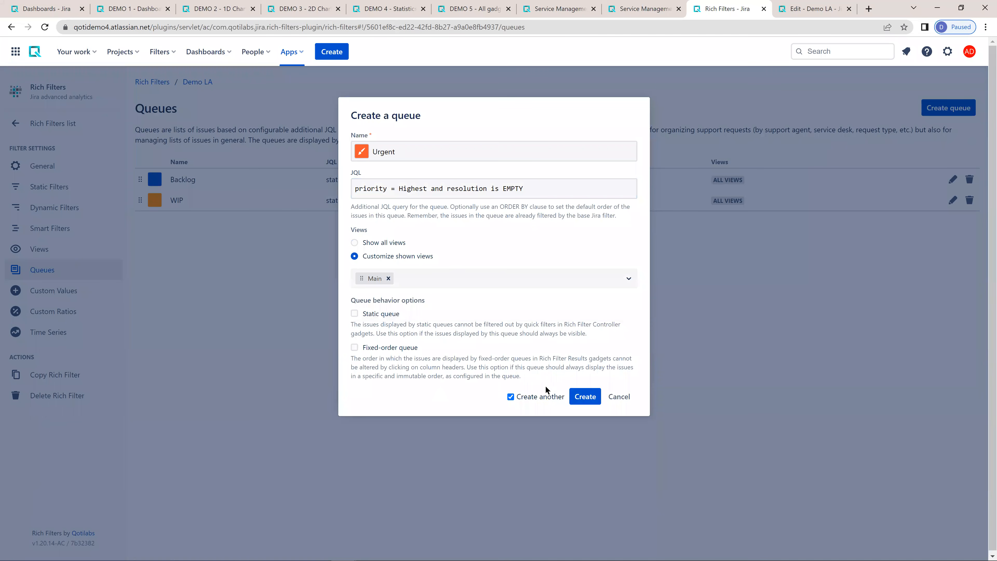
click(593, 398)
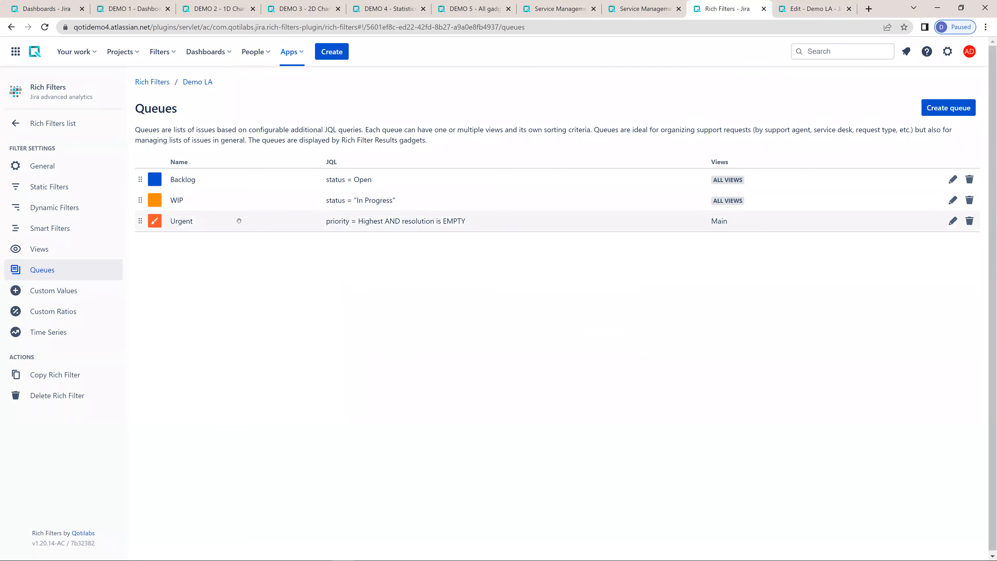
- Create a green queue named Closed with the JQL status = Closed, showing all views
click(949, 108)
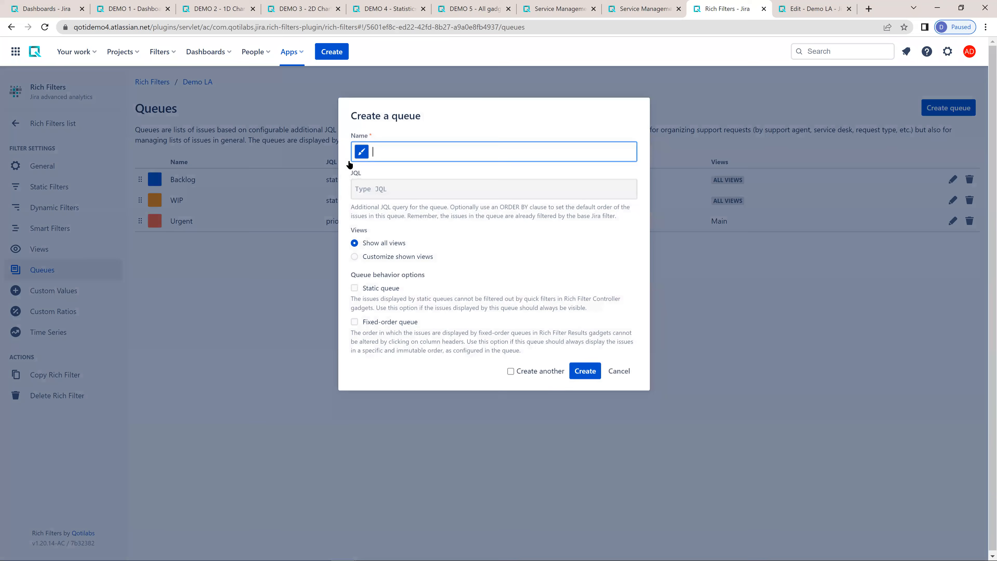
click(361, 151)
click(421, 173)
click(536, 190)
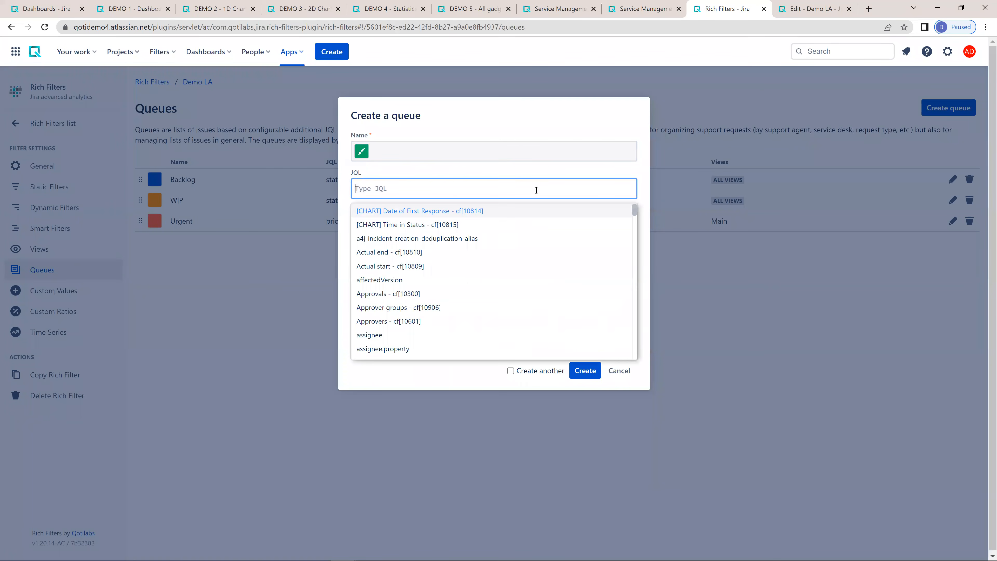
click(432, 149)
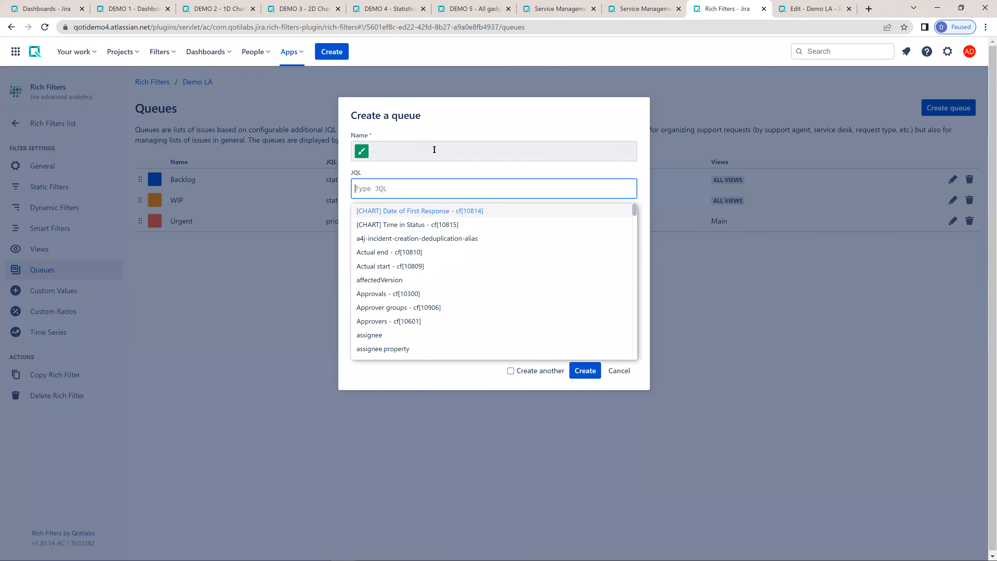
text(Closed)
key(Tab)
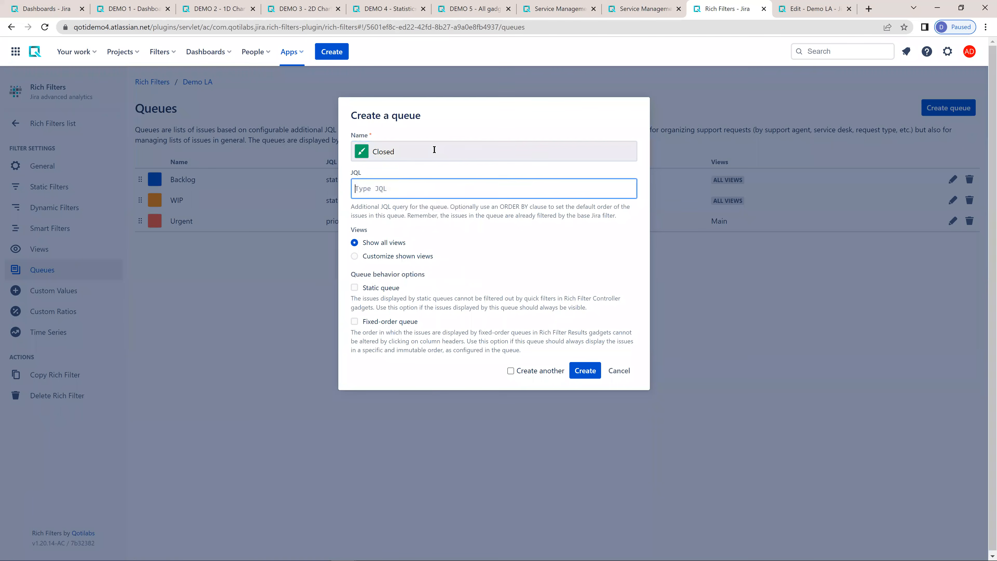
text(status = Clo)
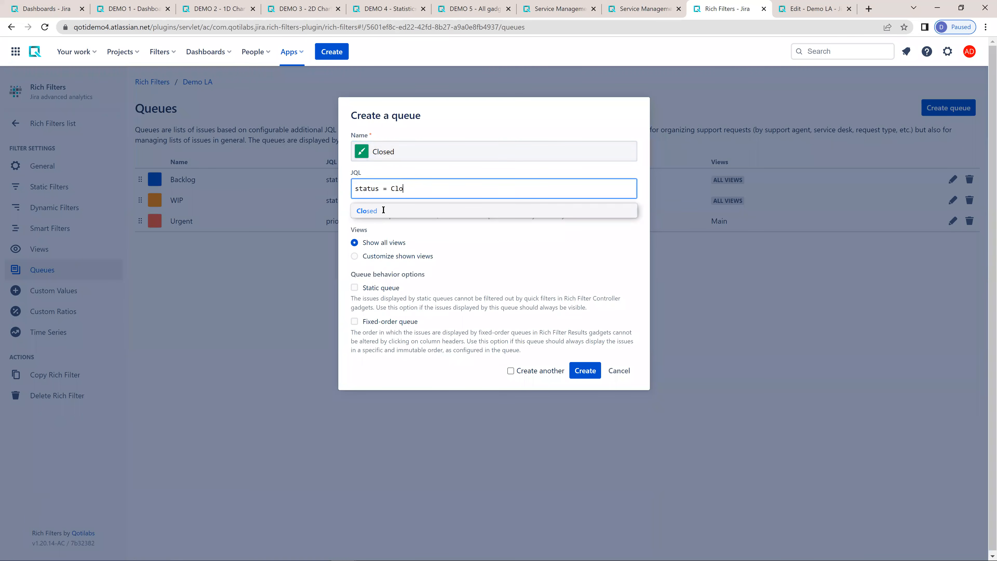
click(383, 211)
click(575, 371)
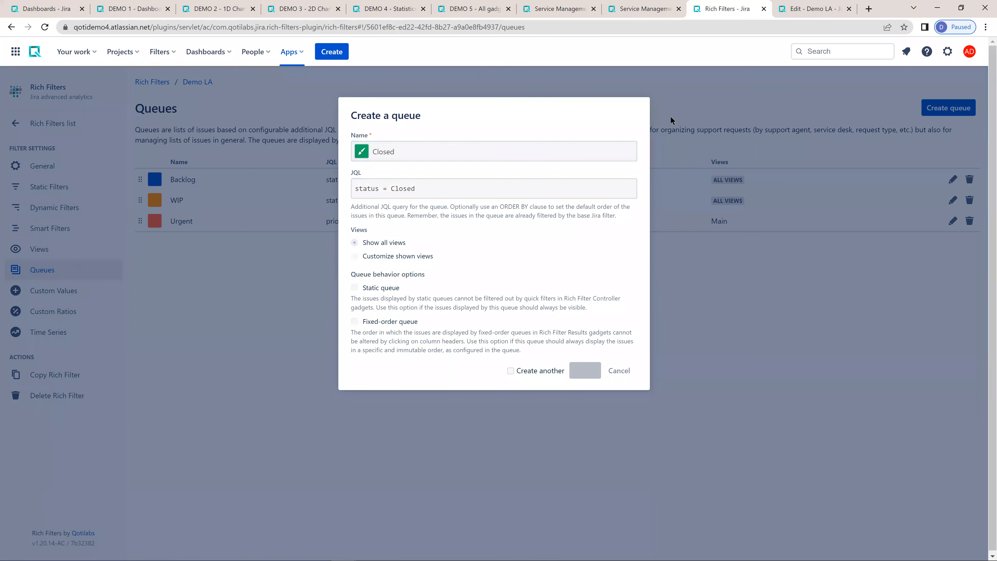
- Configure the Rich Filter Results gadget on the Demo LA dashboard to display queues instead of all issues
click(797, 9)
scroll(589, 236, up, 5)
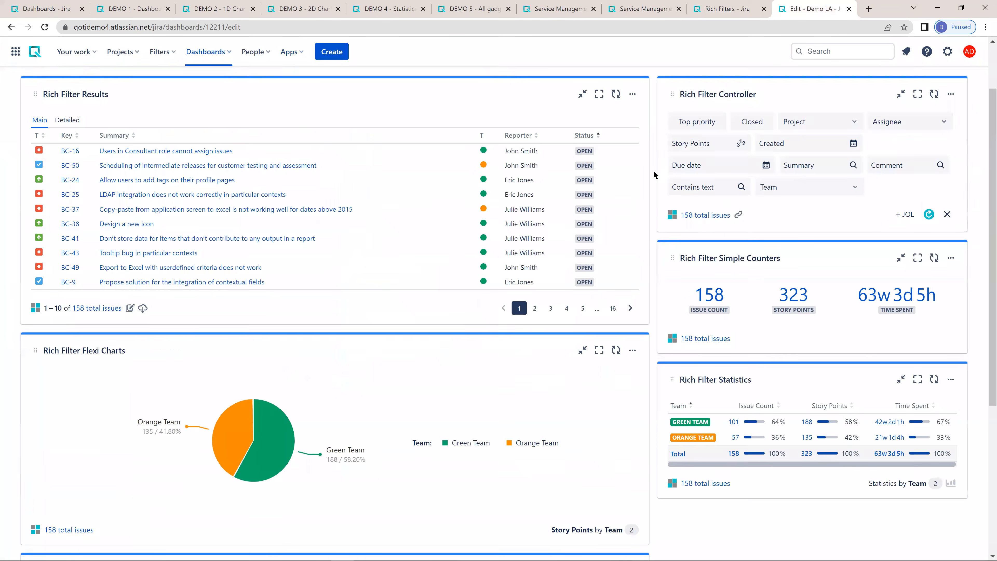
click(633, 165)
click(510, 222)
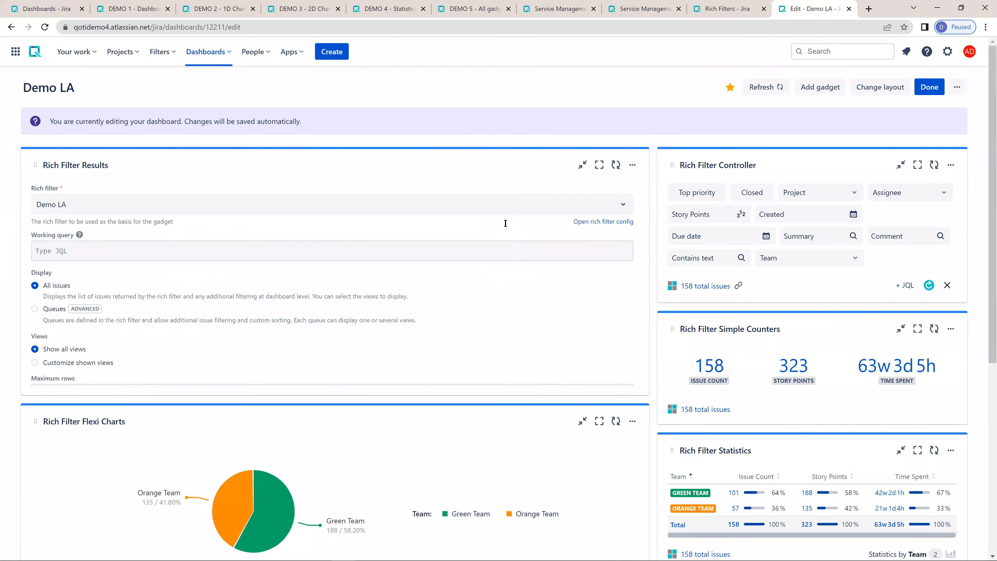
click(52, 309)
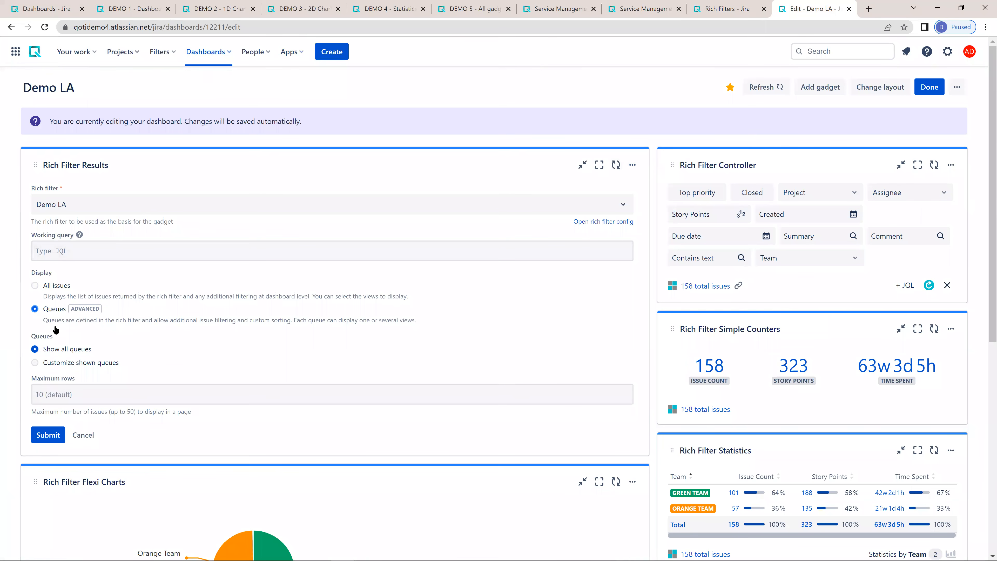
click(48, 435)
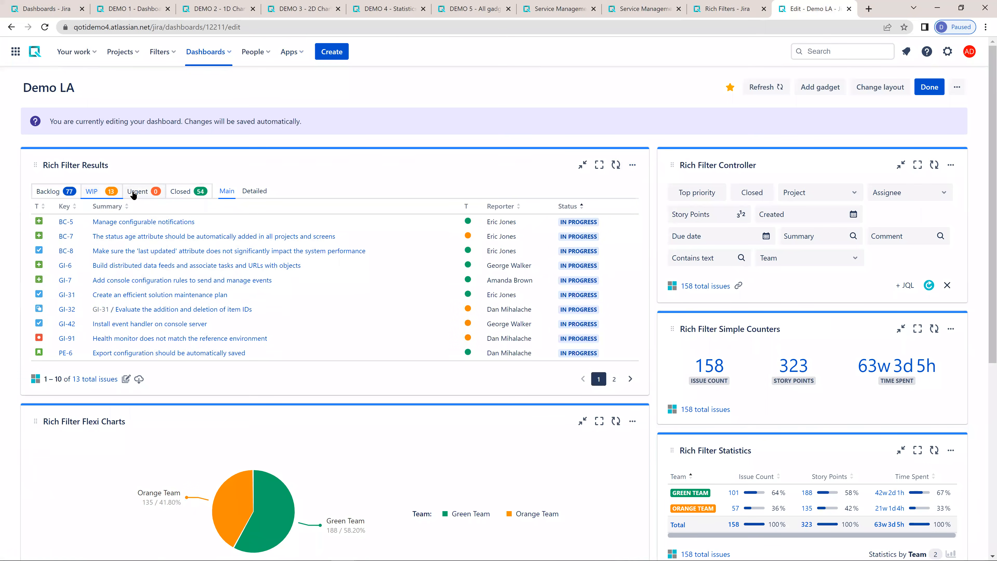
- Examine the Closed, WIP and Backlog queues in the Rich Filter Results gadget, checking both the Detailed and Main views
click(177, 192)
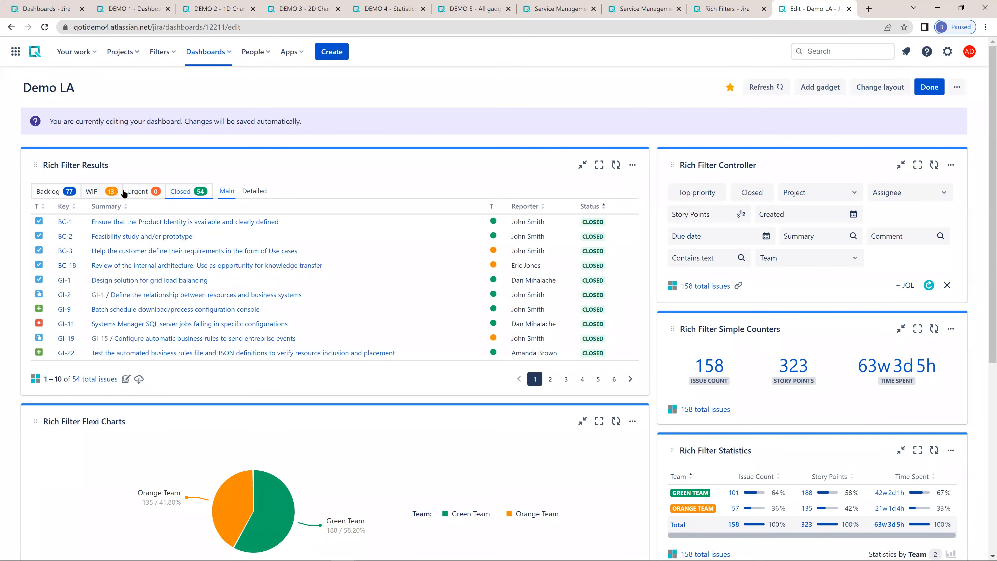
click(255, 191)
click(220, 192)
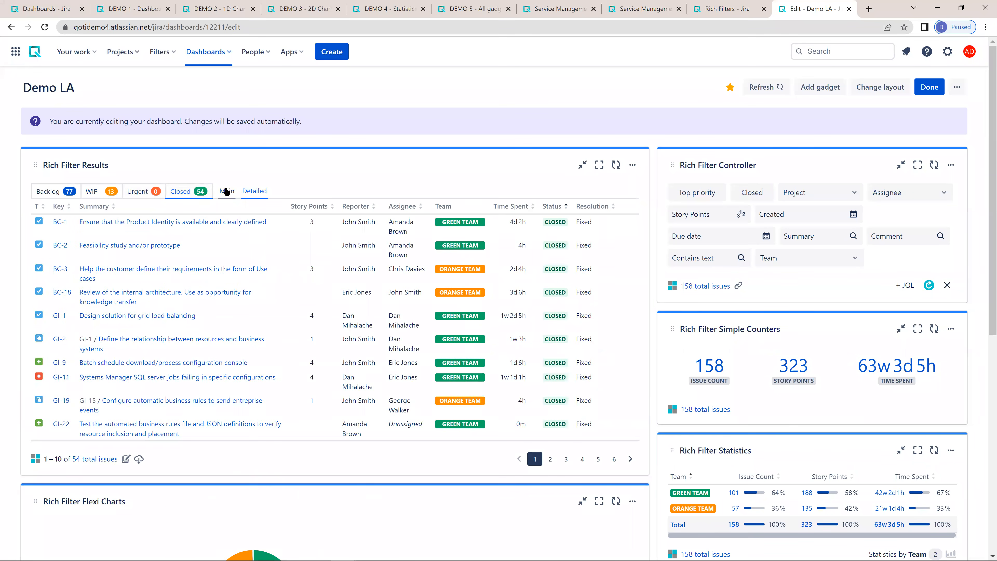
click(111, 192)
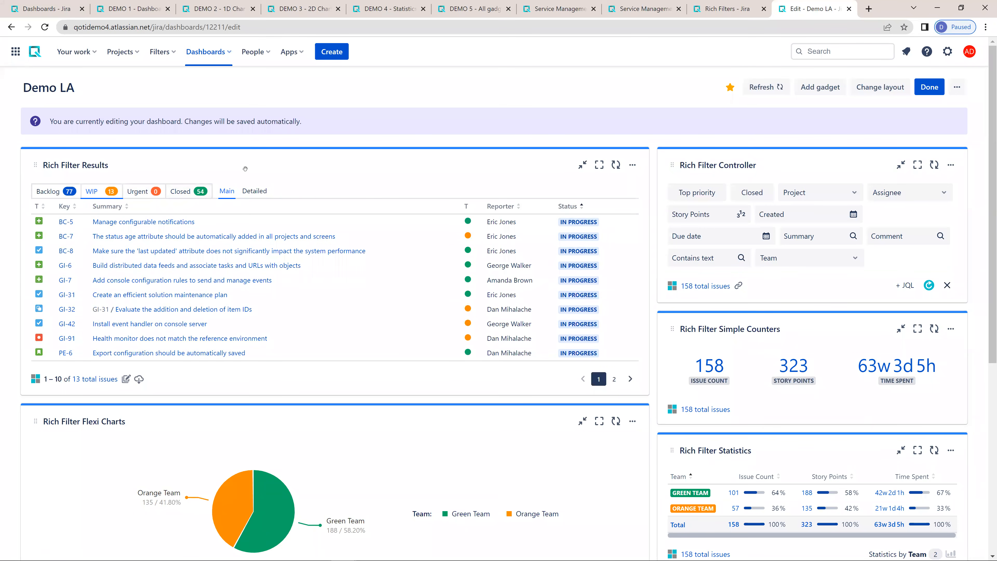
click(59, 193)
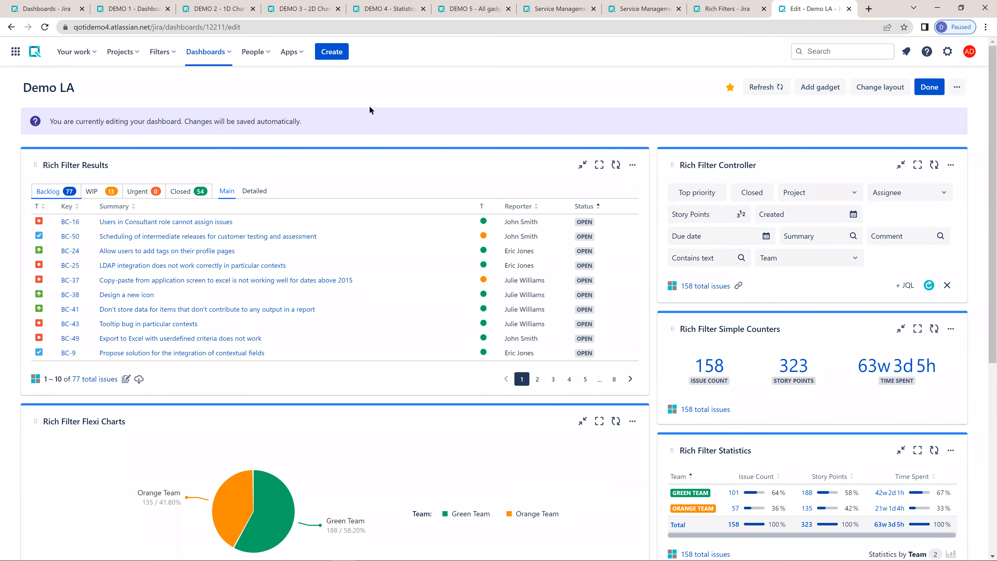
- Turn on the totals row for Demo LA's Detailed view and display that view in the dashboard's Rich Filter Results gadget
click(727, 8)
click(43, 249)
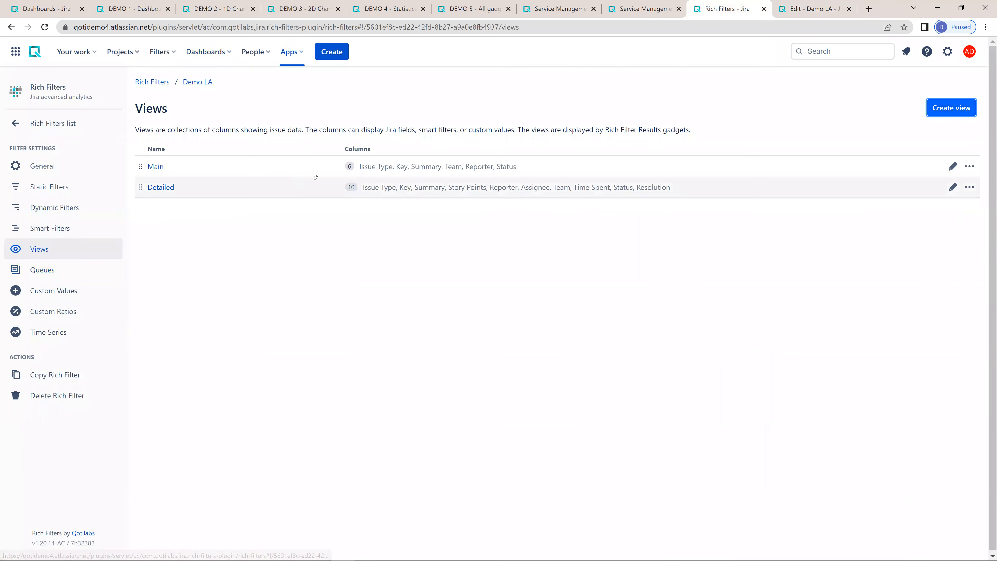
click(595, 190)
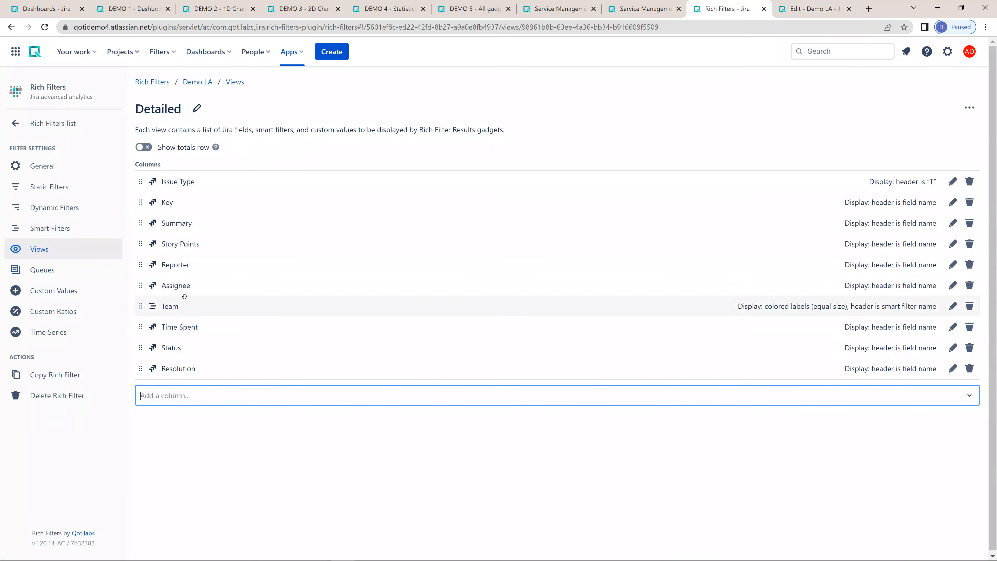
click(144, 148)
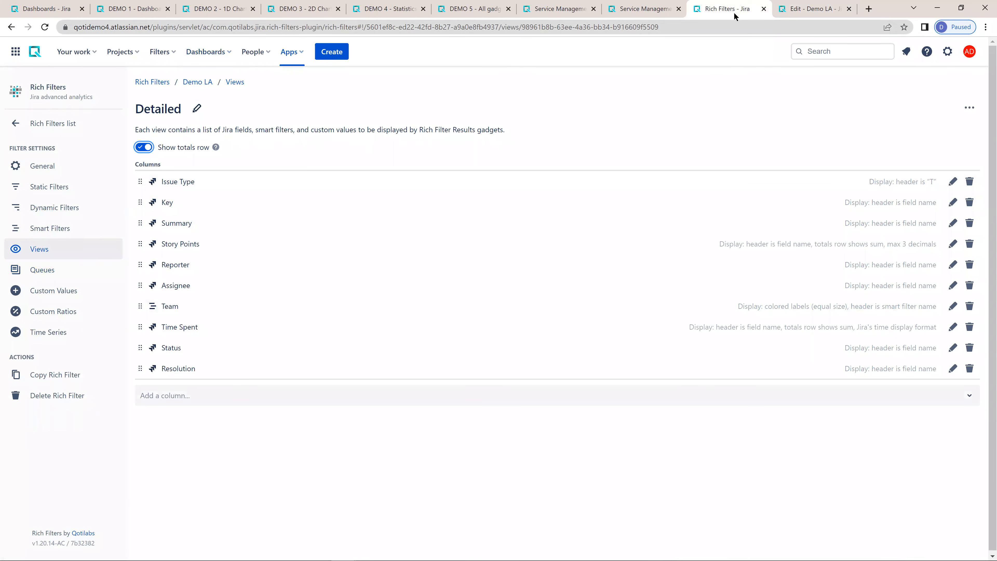
click(808, 9)
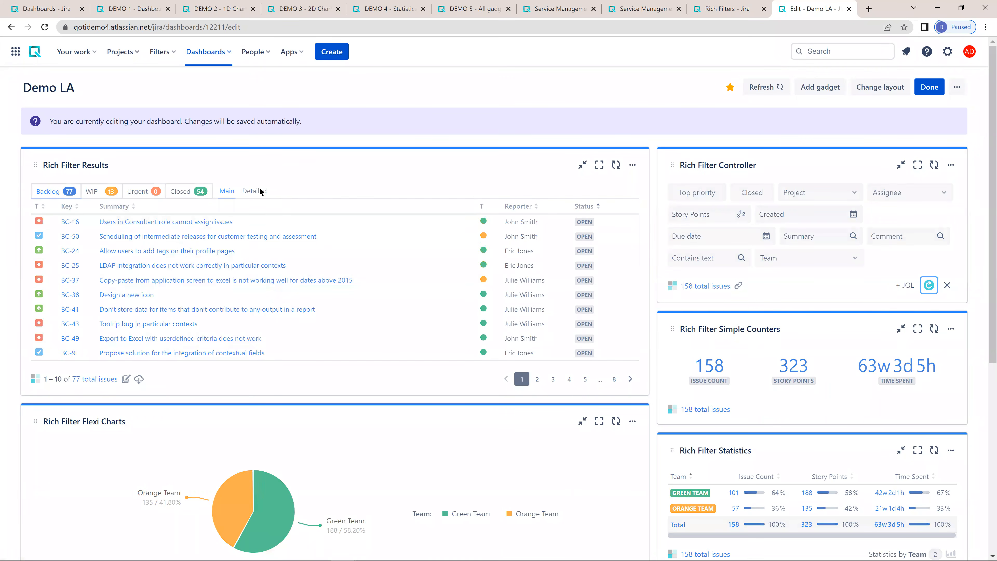
click(254, 192)
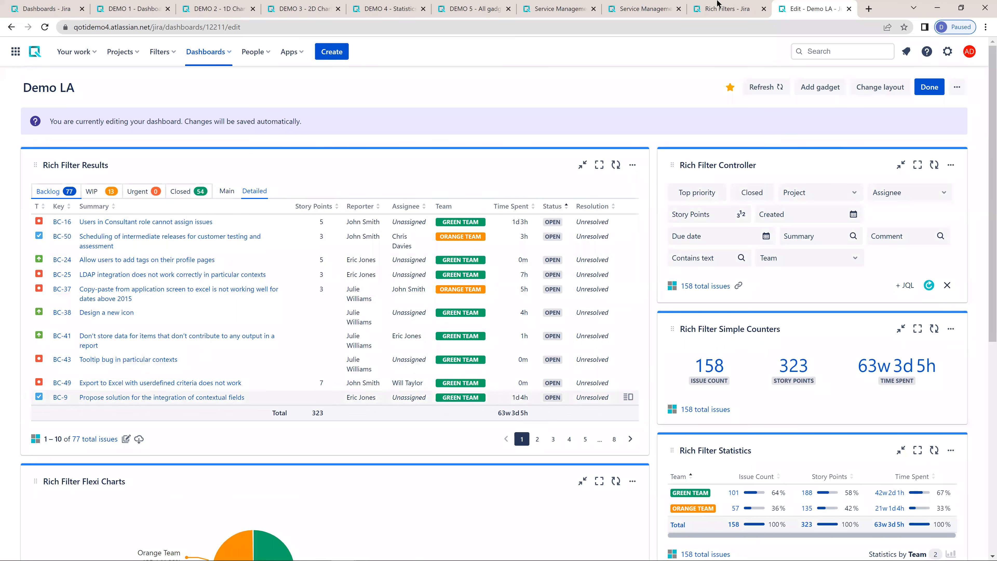
- Set the Story Points column's total formula to Average value in the Detailed view and refresh the Demo LA dashboard gadgets
click(716, 10)
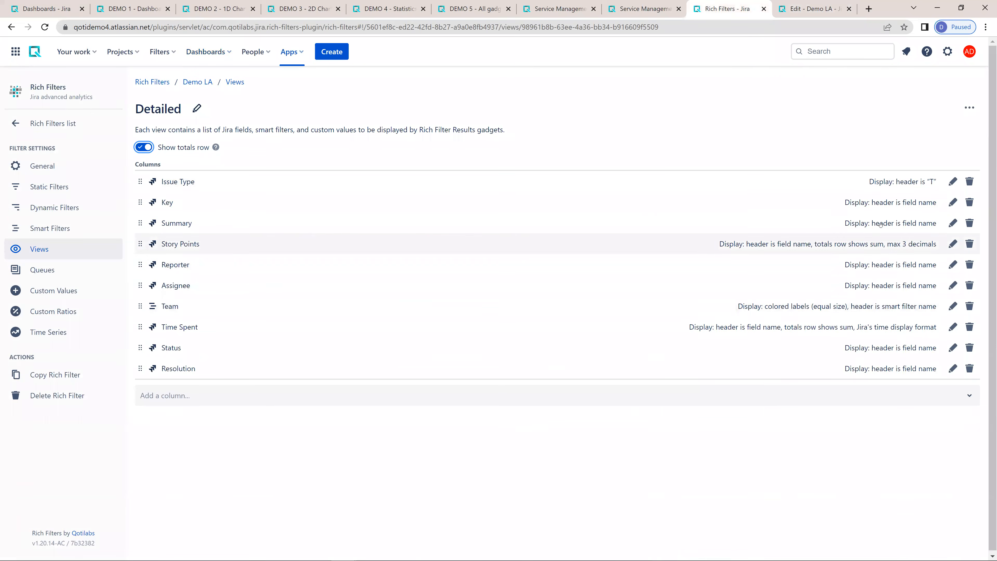
click(953, 244)
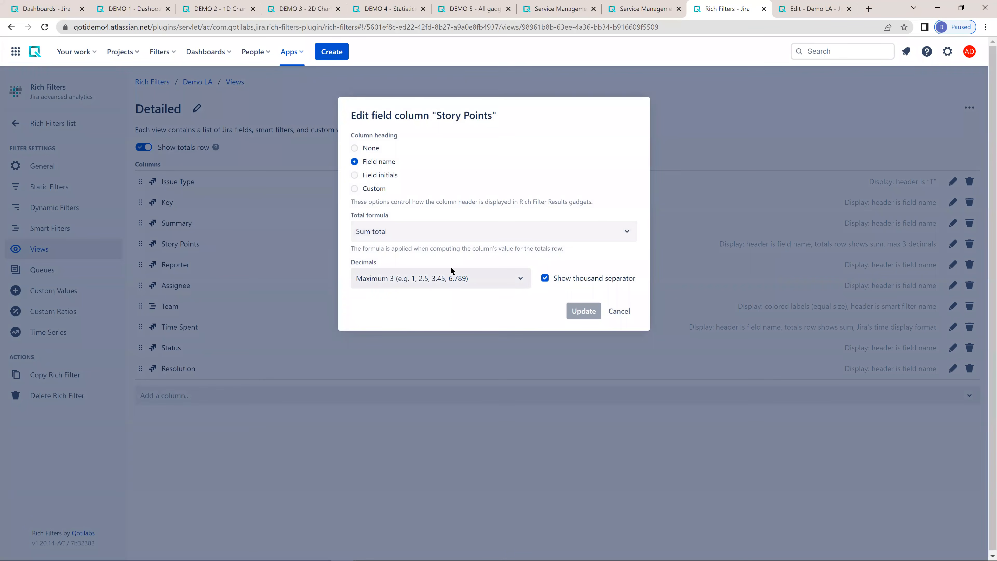
click(384, 231)
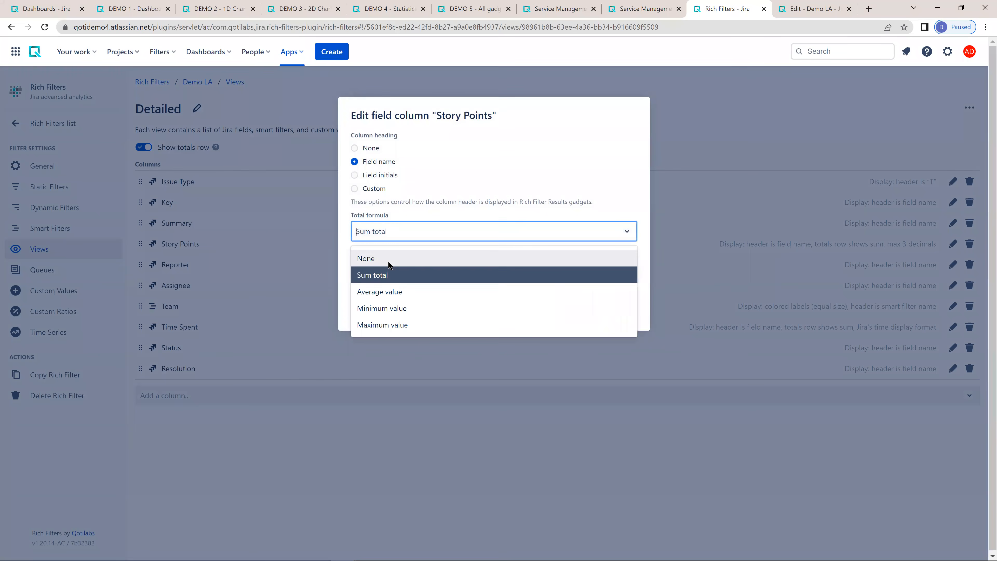
click(385, 289)
click(581, 313)
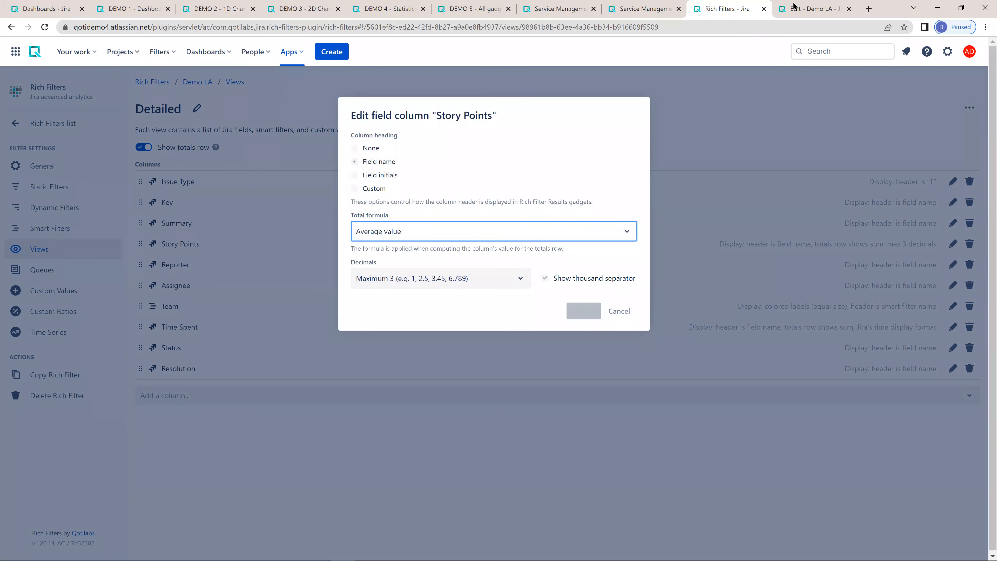
click(815, 9)
click(931, 287)
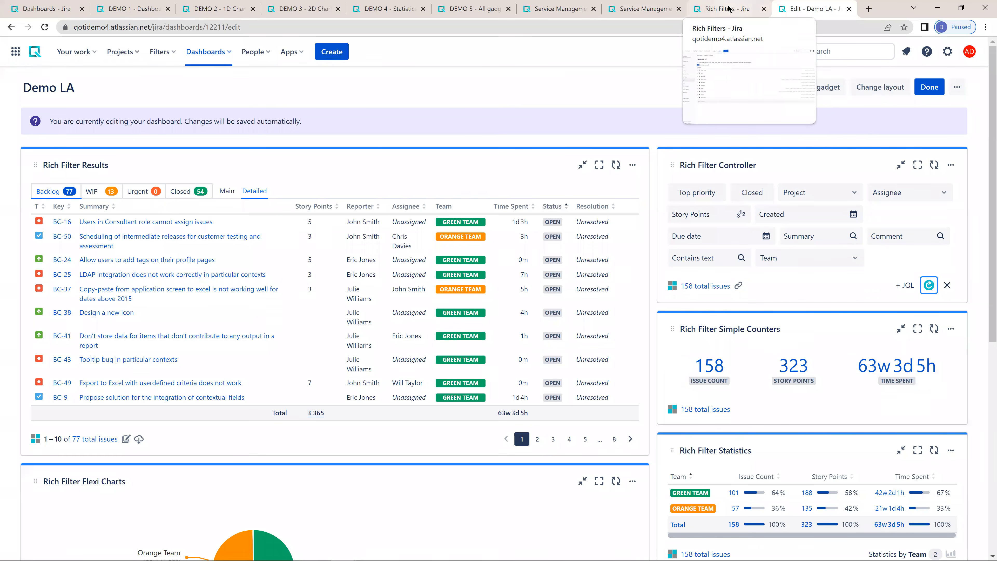
- Finish editing the Demo LA dashboard, checking the Detailed view's column configuration along the way
click(728, 8)
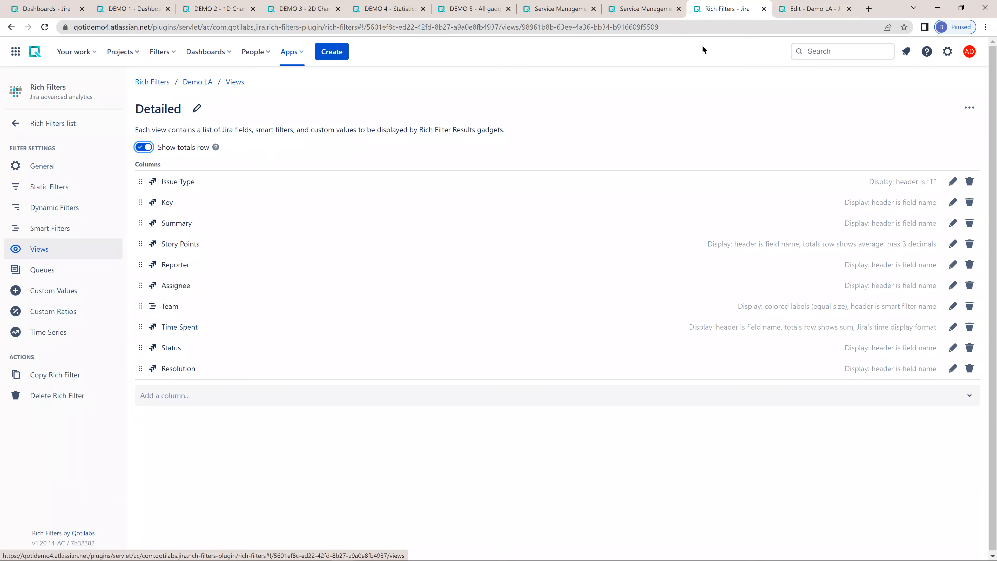
click(811, 8)
click(929, 87)
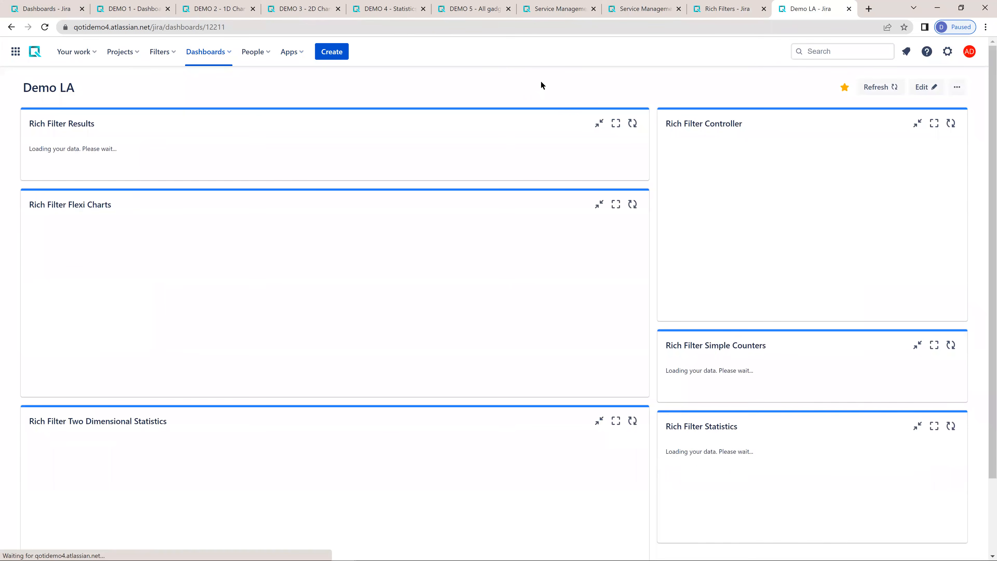
click(729, 9)
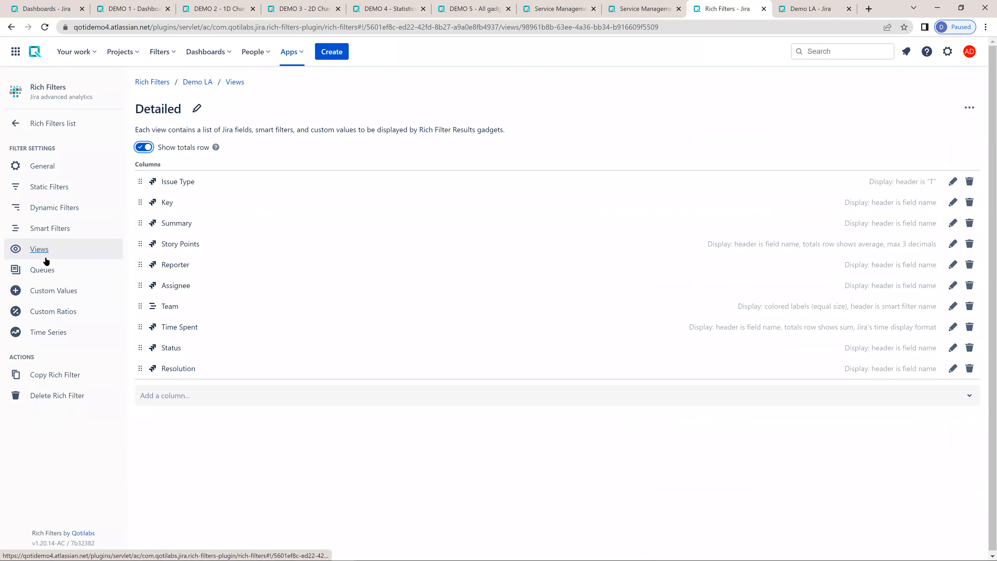
click(805, 8)
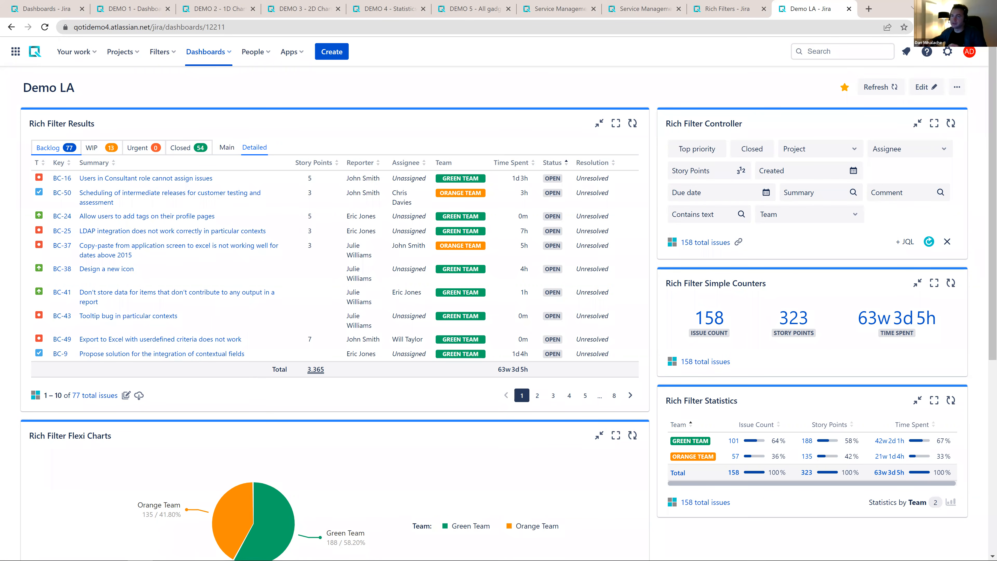
- Examine the Jira feature request "Enable Insight REST API for Connect apps" and return to the Demo LA dashboard
double_click(393, 89)
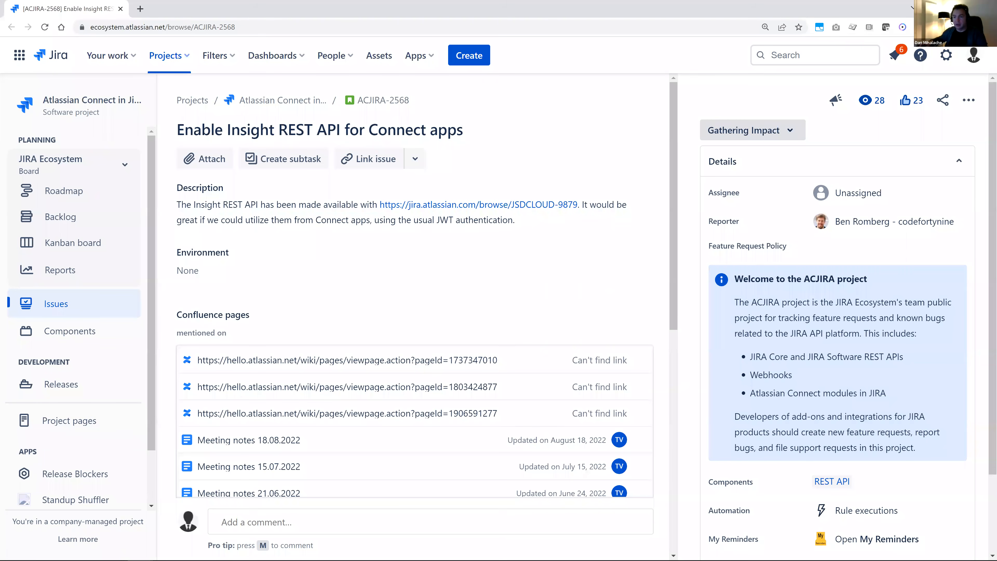
click(937, 8)
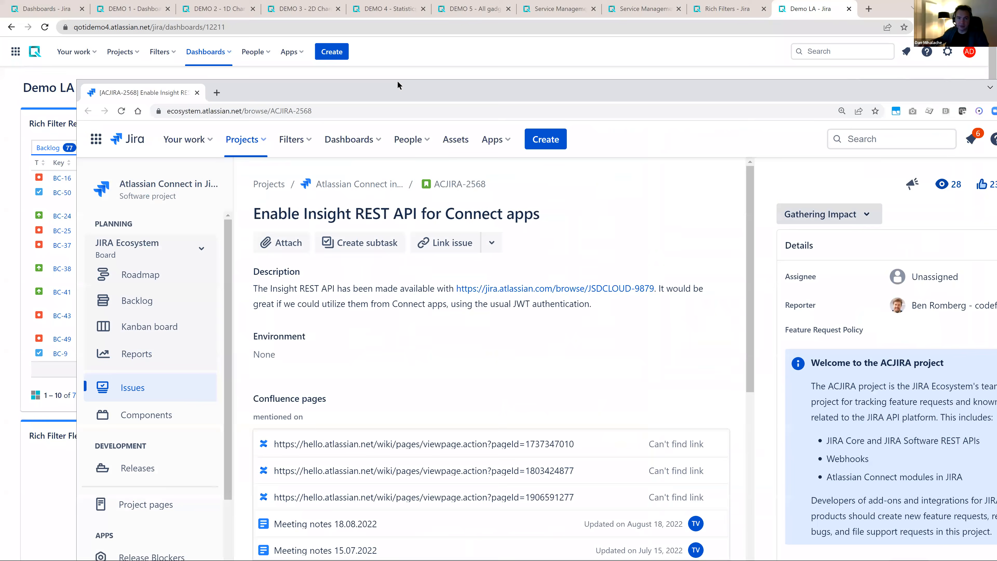
double_click(397, 81)
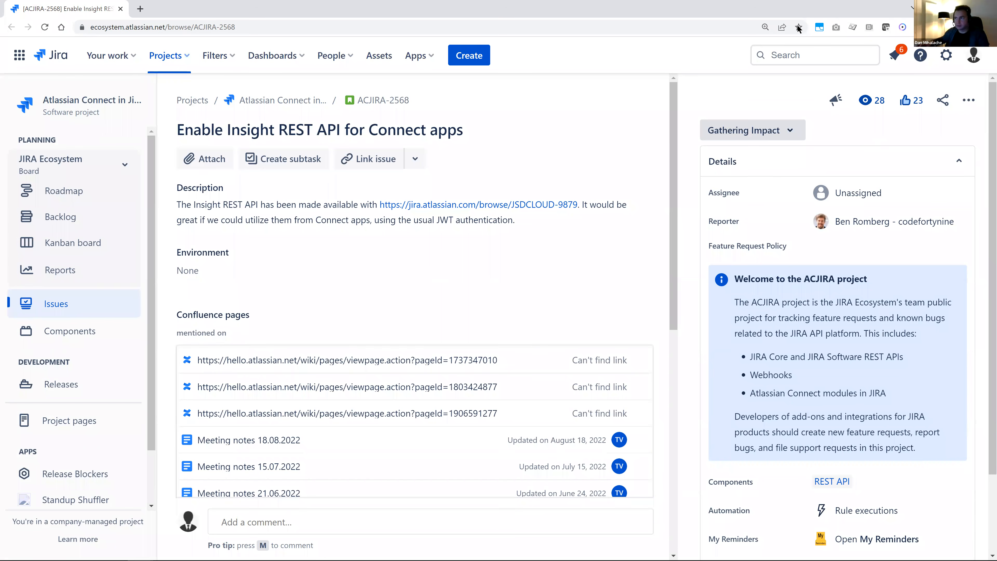
click(938, 7)
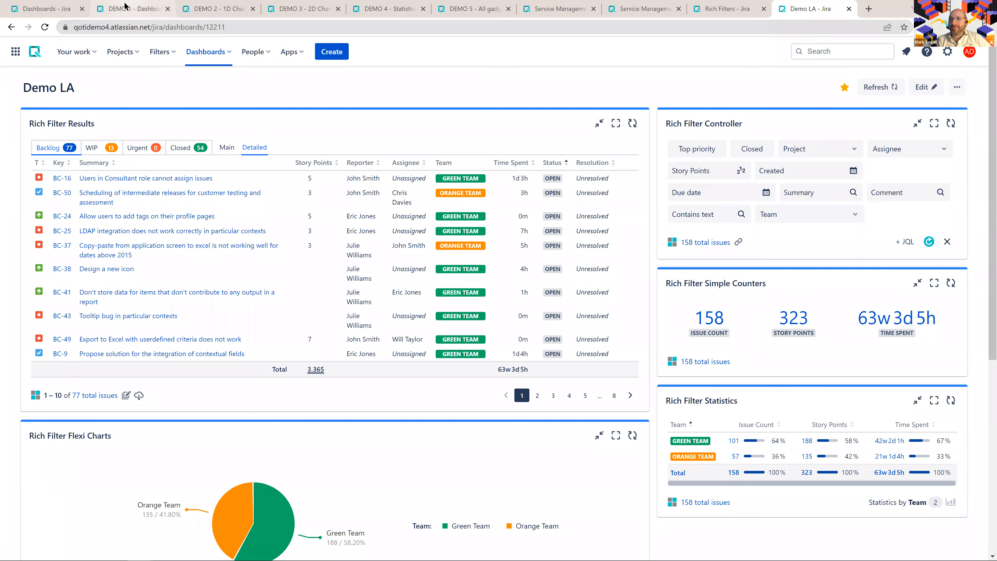
- Open the rich filter configuration behind the DEMO 1 dashboard's controller gadget and review its smart filters
click(123, 11)
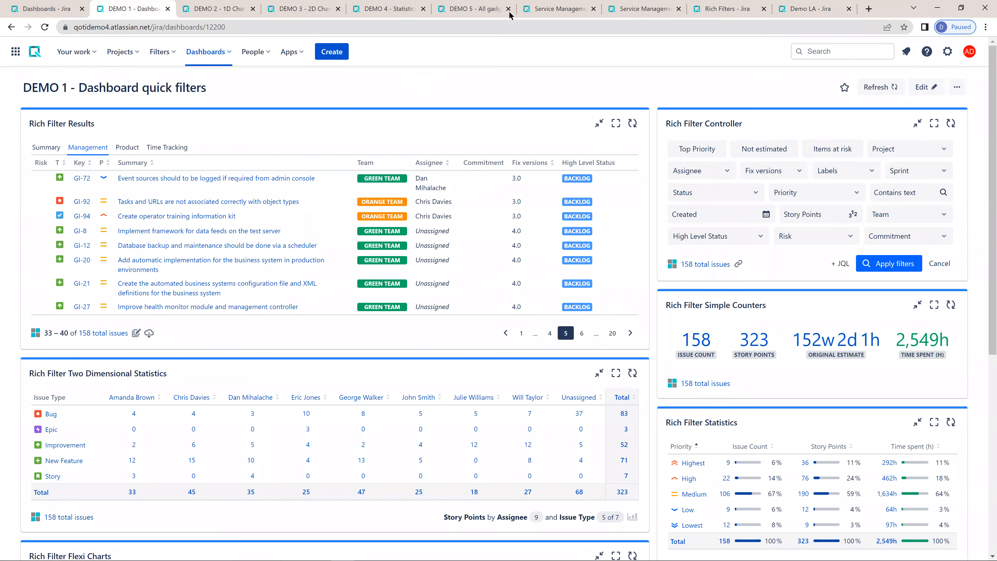
click(879, 263)
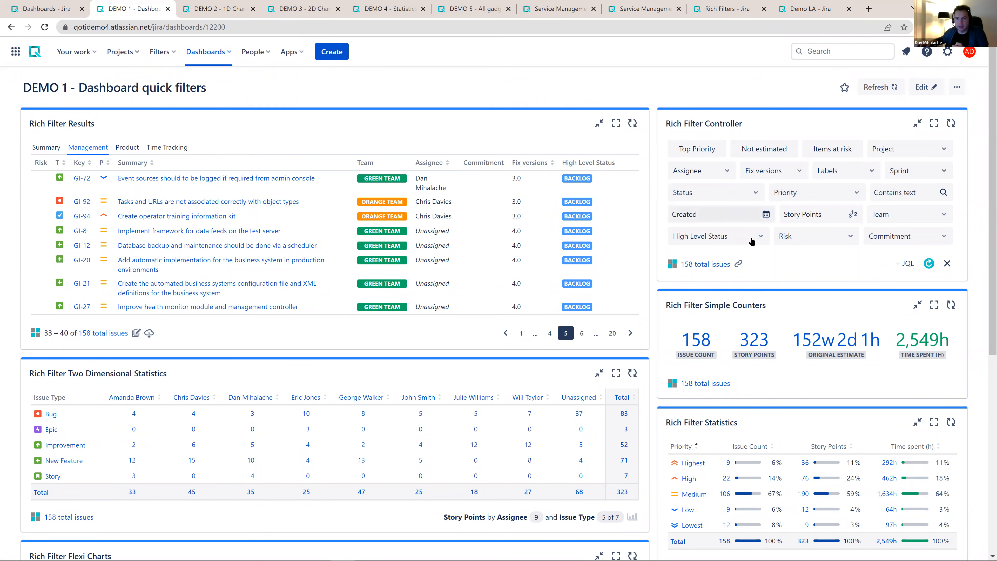
click(672, 264)
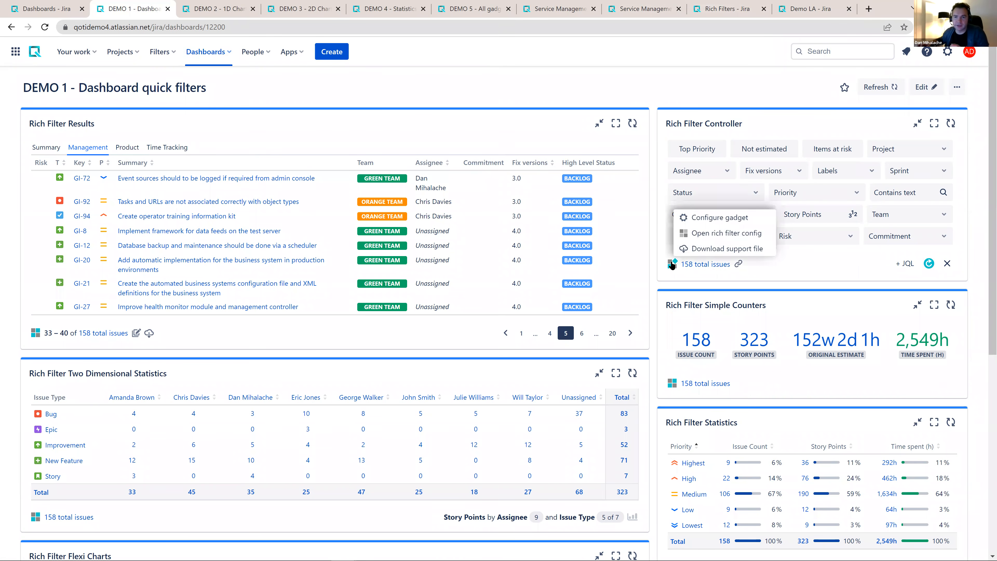
click(713, 235)
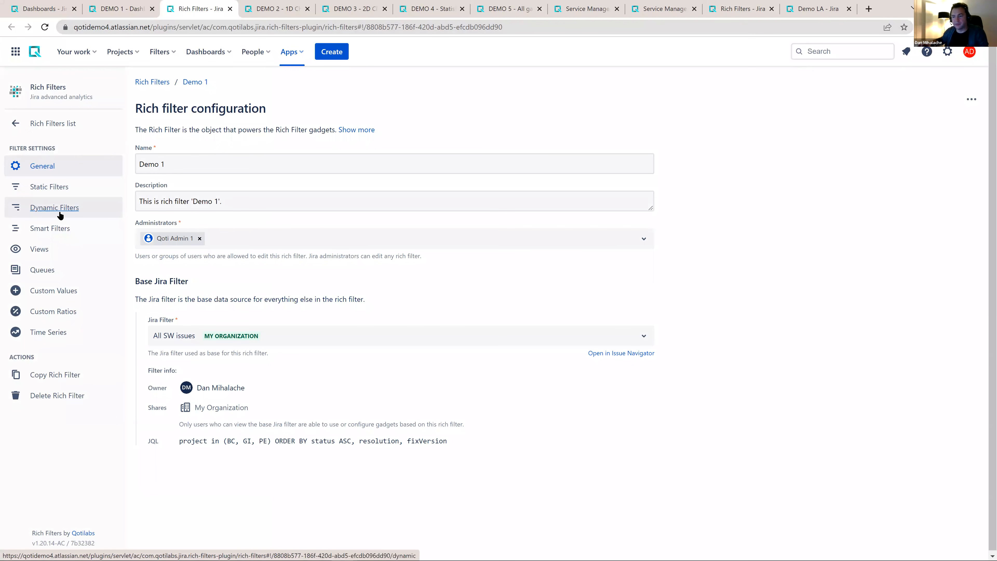
click(42, 231)
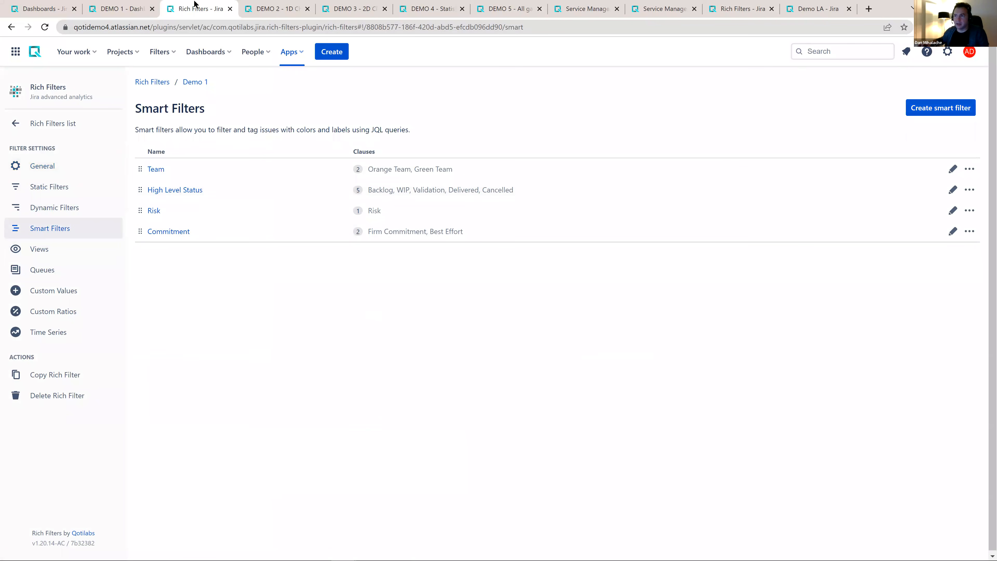
- Filter the DEMO 1 dashboard to issues with the In Progress status
click(106, 9)
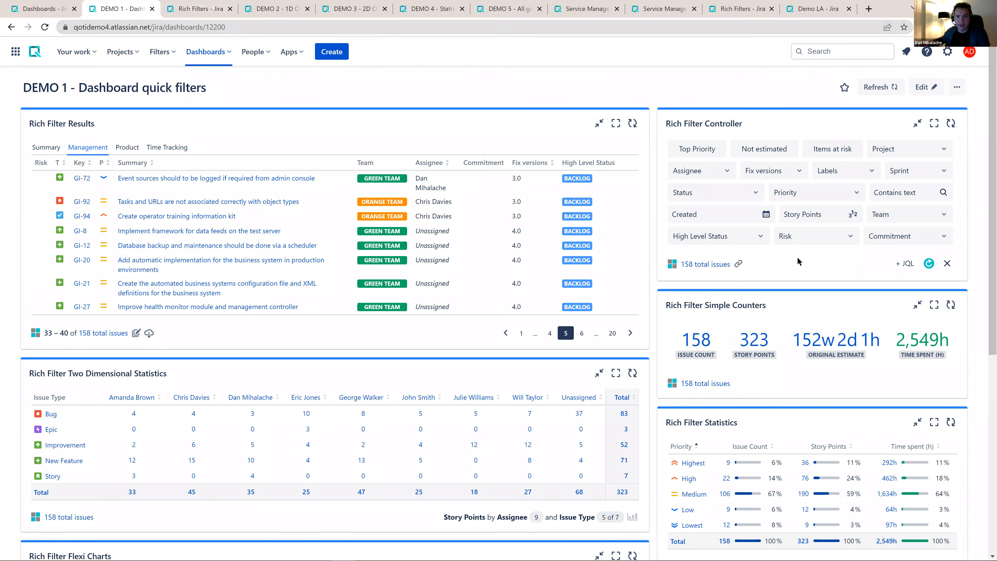
click(714, 192)
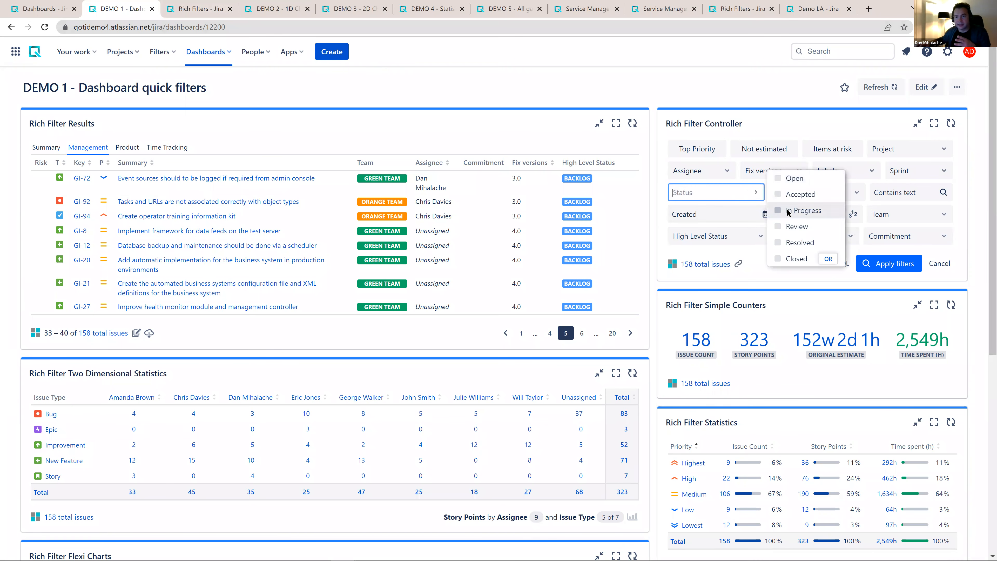
click(797, 210)
click(888, 263)
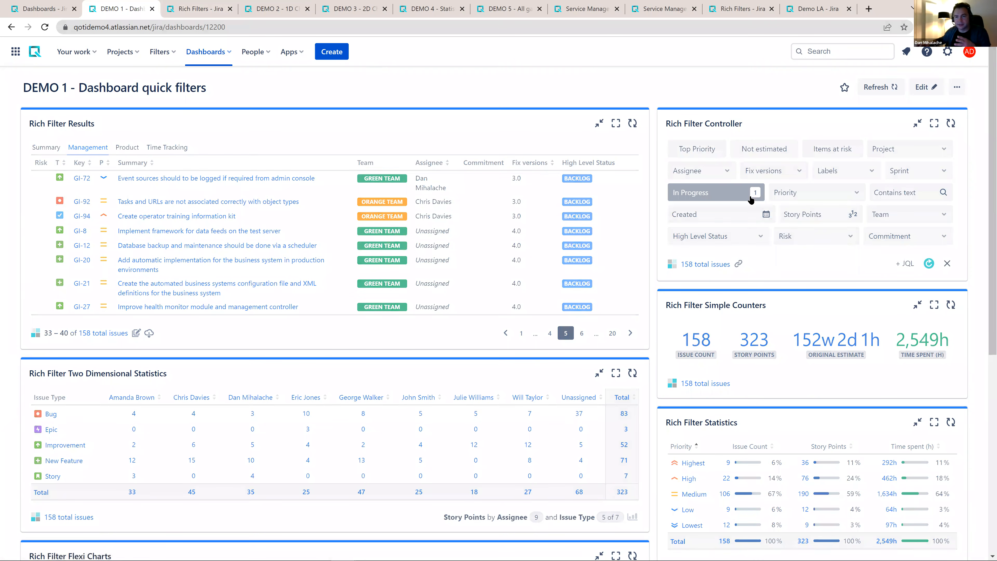
- Look over the Priority filter's options and clear all filters on the DEMO 1 dashboard
click(835, 199)
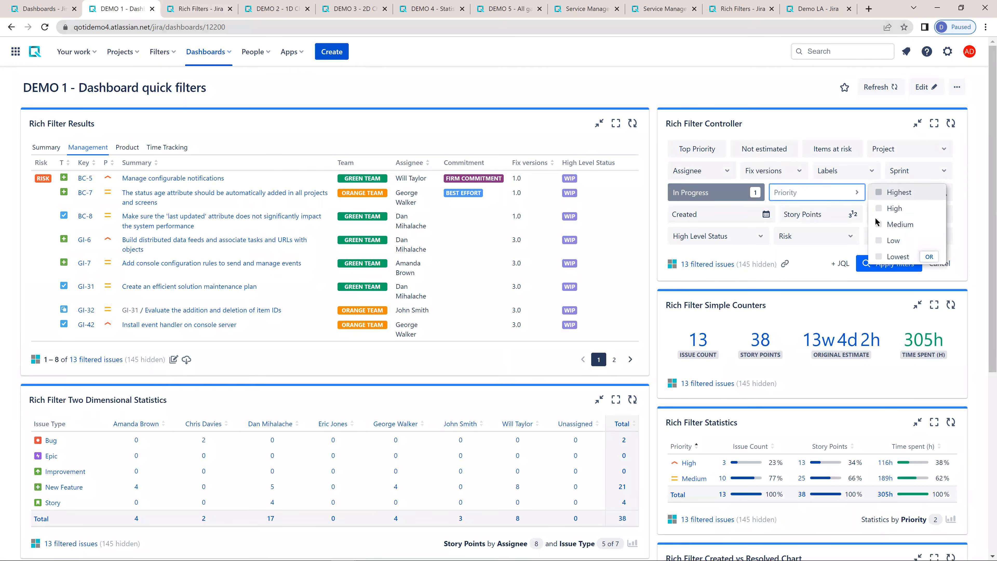
click(826, 262)
click(945, 263)
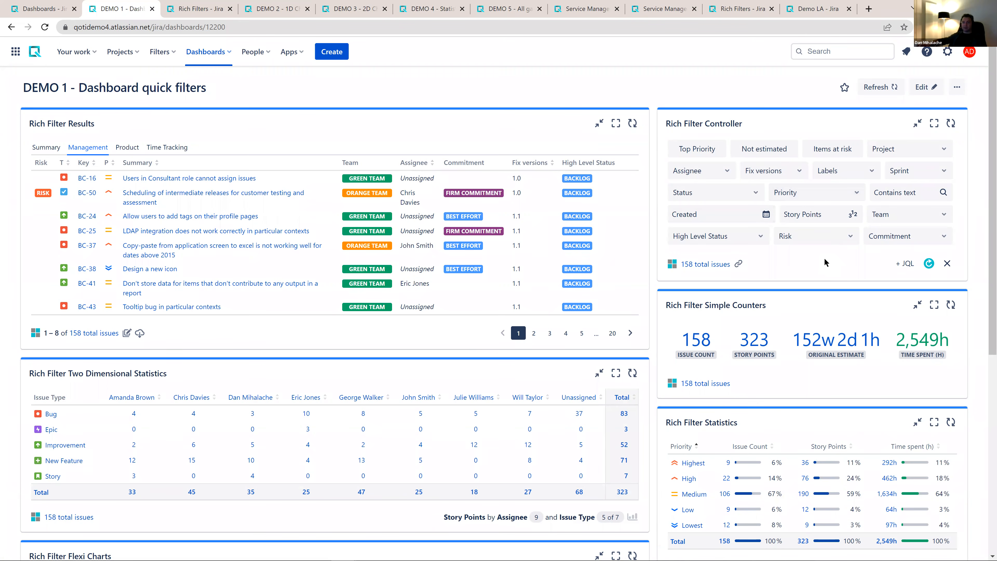
- Open all issues from the DEMO 1 dashboard's Rich Filter Controller in the issue navigator, placing that page beside the dashboard
ctrl+click(698, 268)
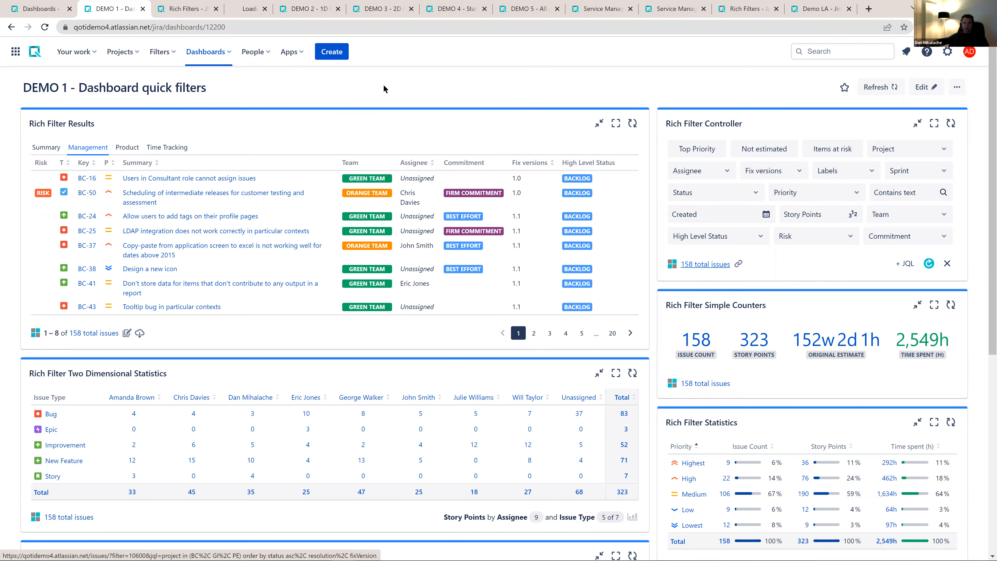
click(253, 9)
drag(255, 10, 191, 9)
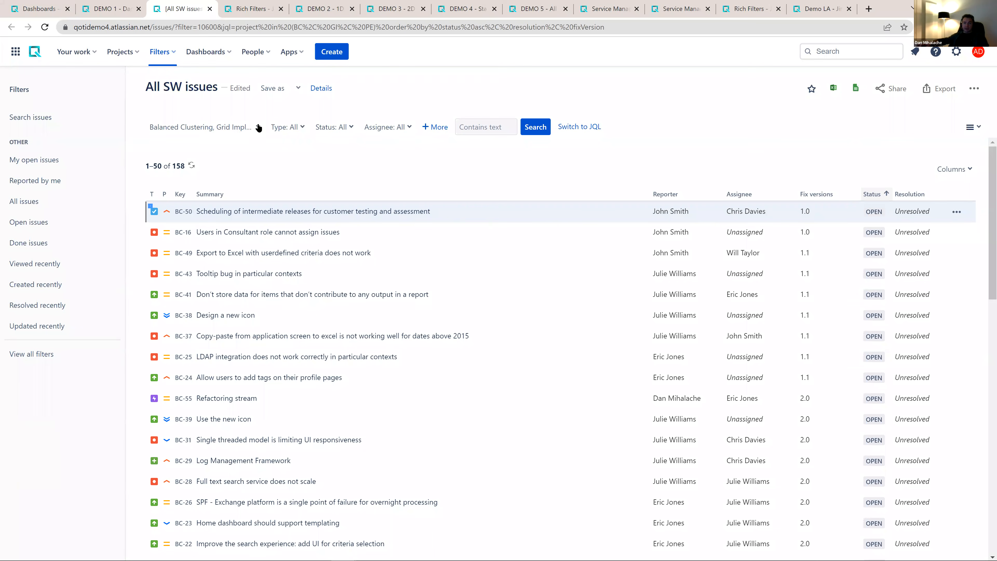
- Examine the Status and Assignee filter options and the additional search criteria available for All SW issues
click(339, 128)
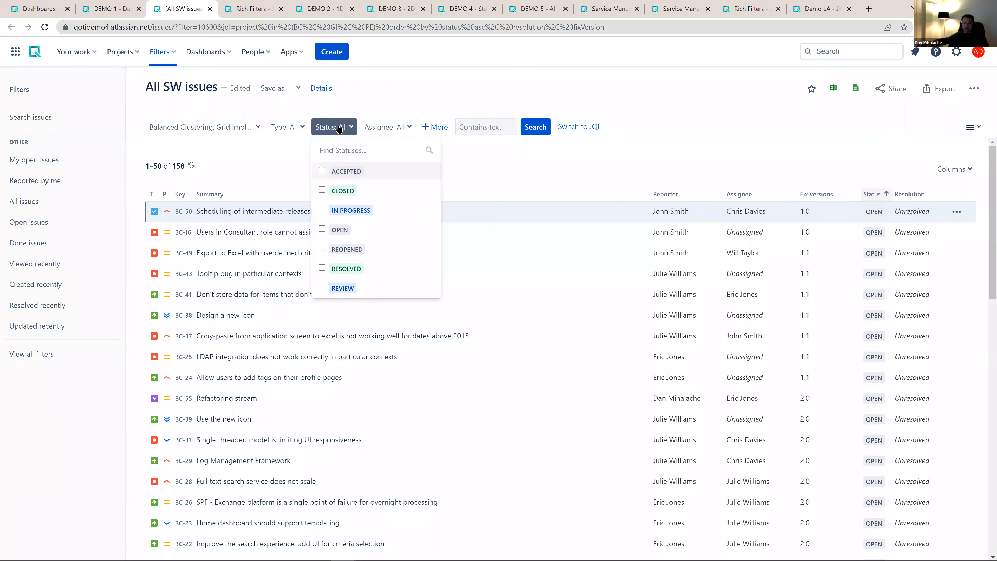
click(379, 126)
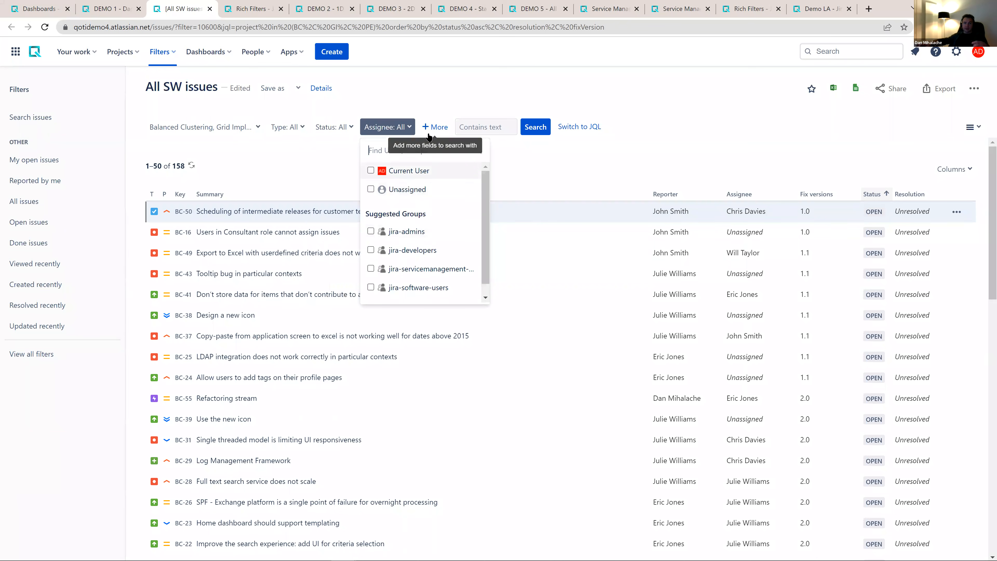
click(433, 126)
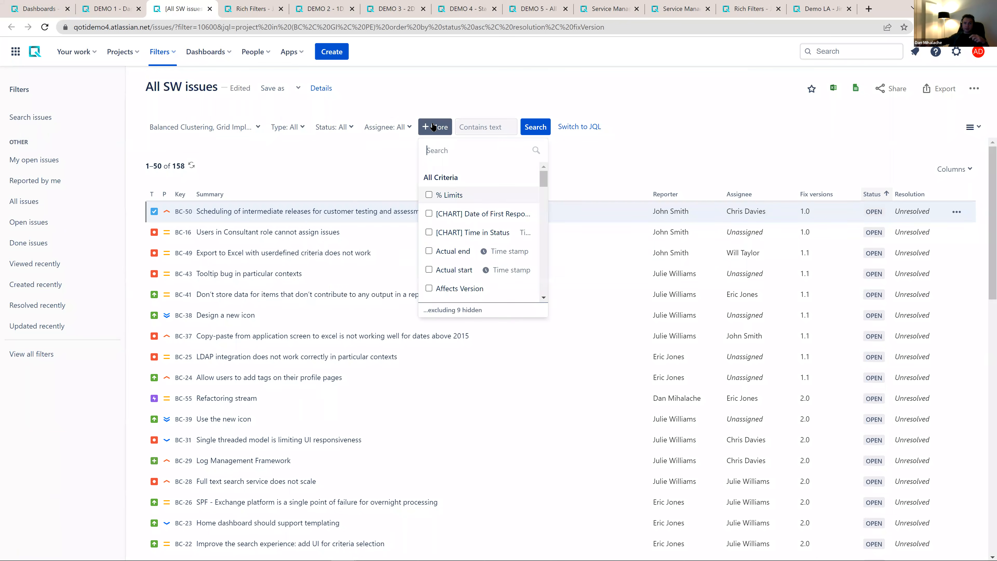
scroll(452, 236, down, 8)
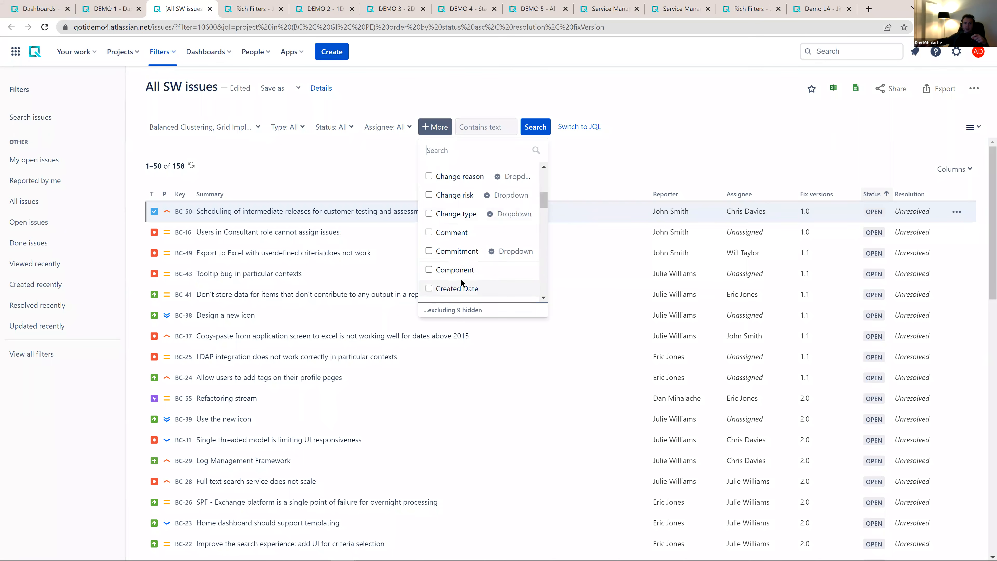
click(659, 161)
- Add the Component criterion to the All SW issues search, look over its options, and return to the DEMO 1 dashboard
click(441, 133)
scroll(457, 267, down, 3)
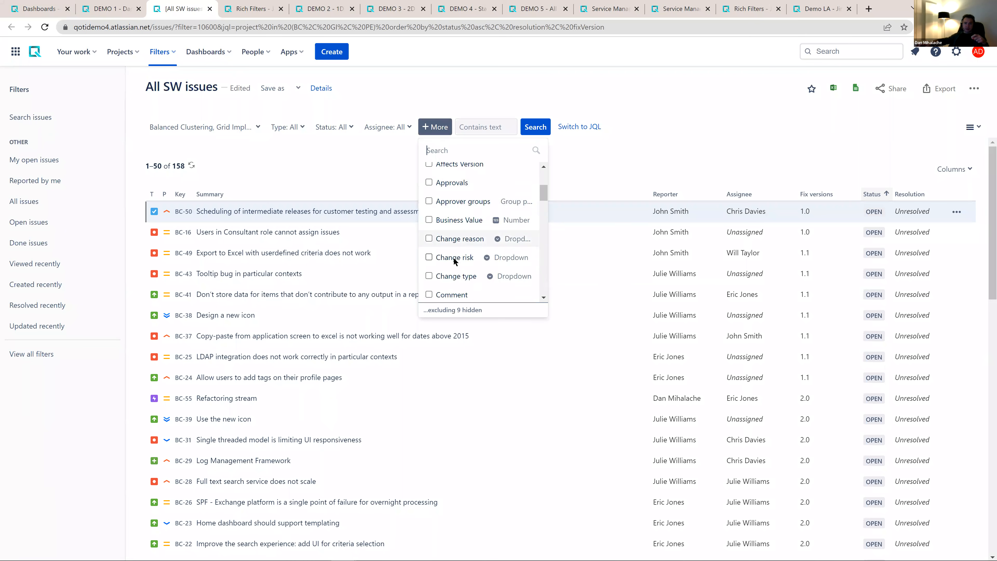
scroll(454, 253, down, 2)
click(462, 266)
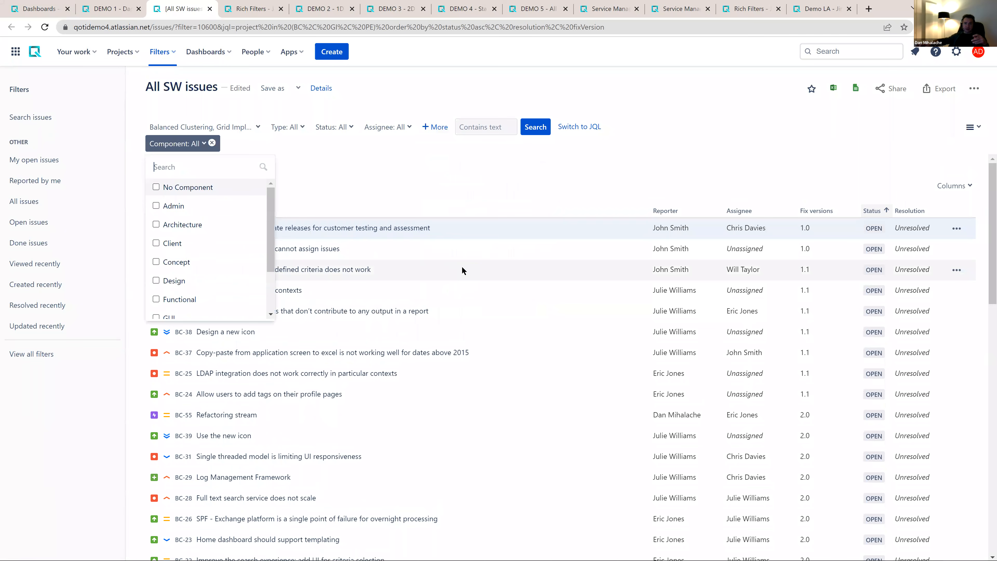
scroll(235, 220, down, 2)
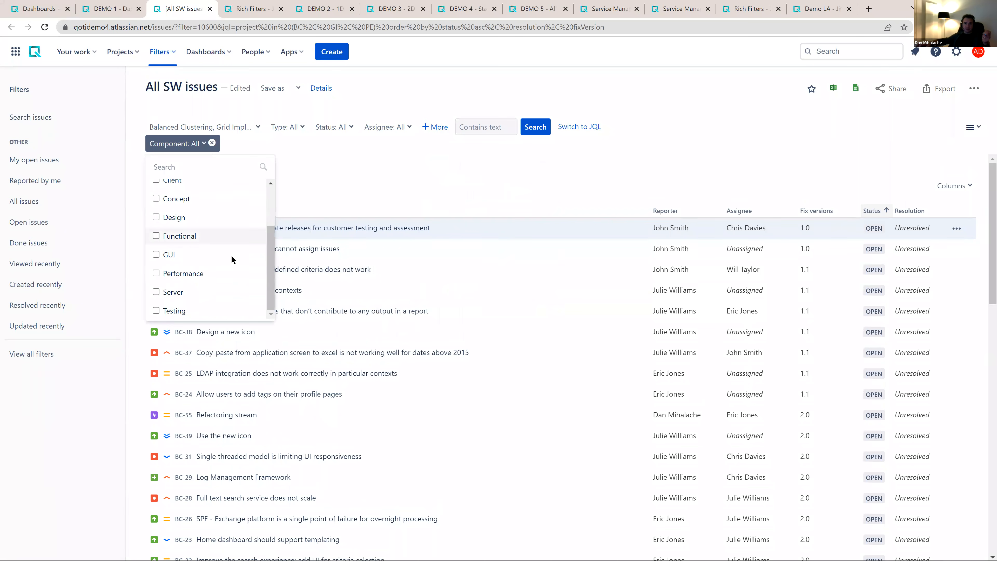
click(434, 187)
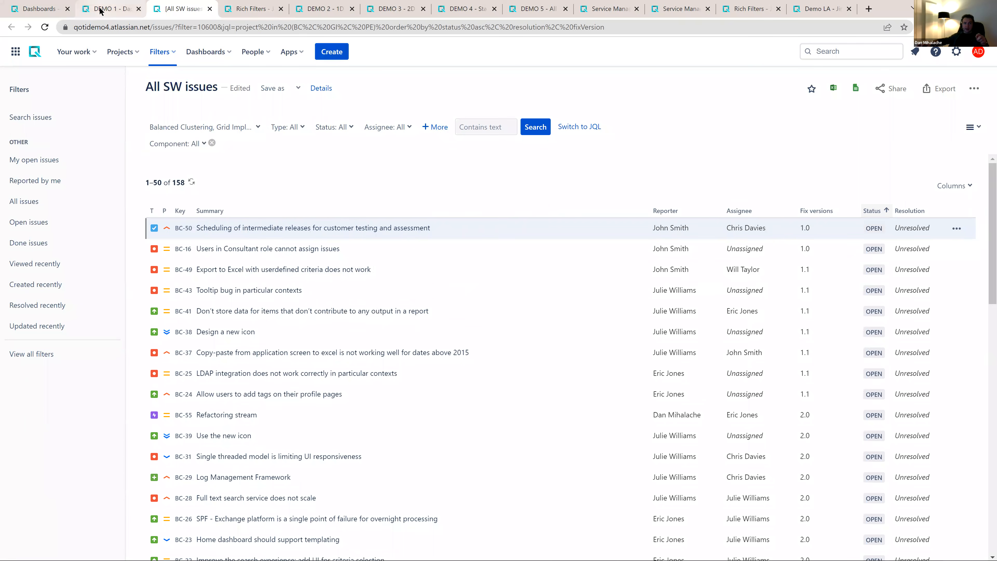
click(100, 11)
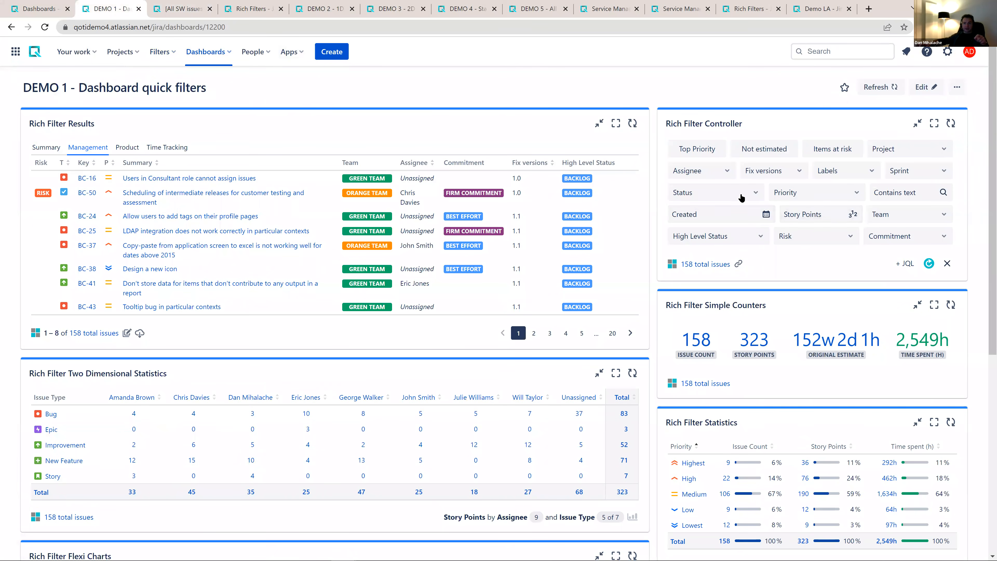
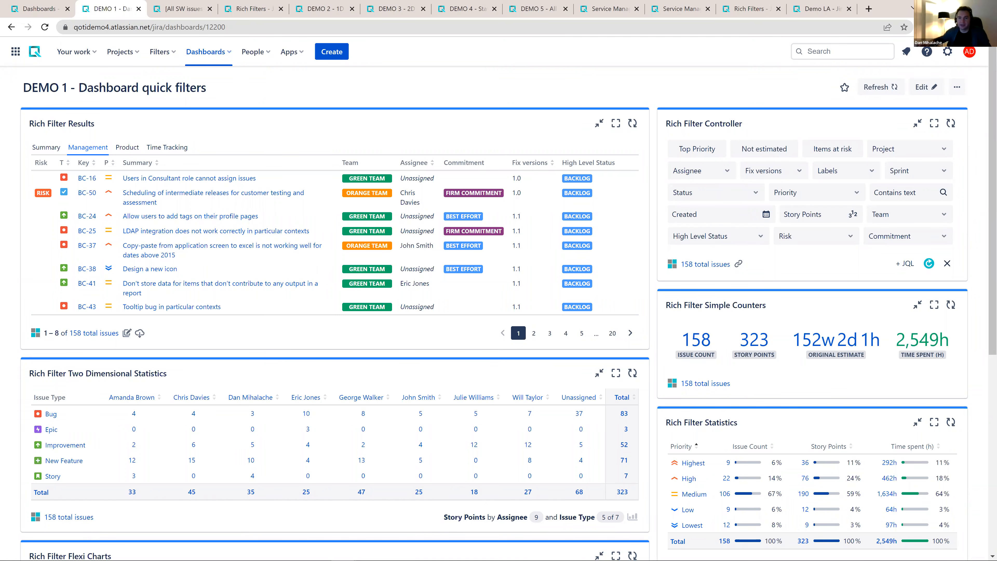
click(718, 178)
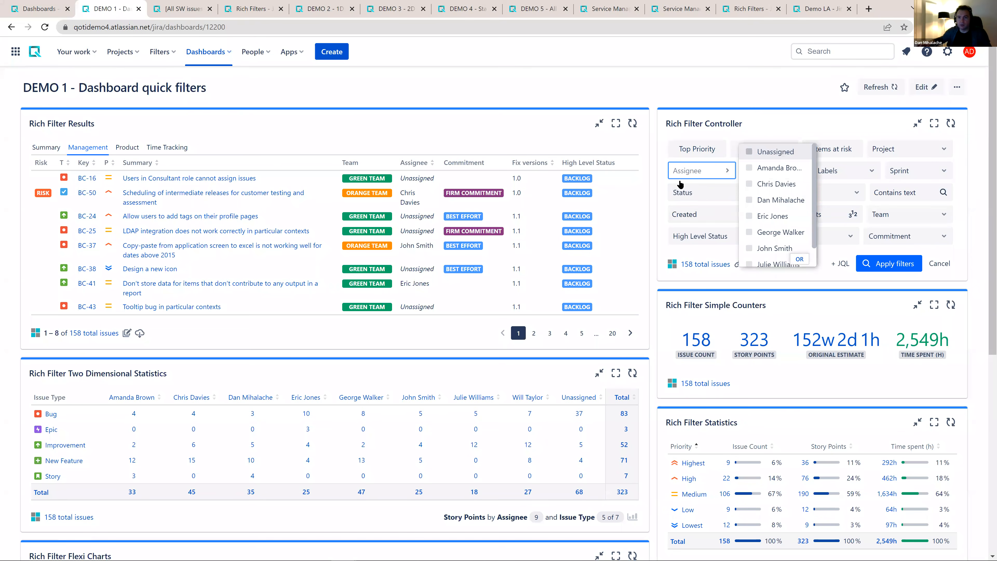
click(764, 204)
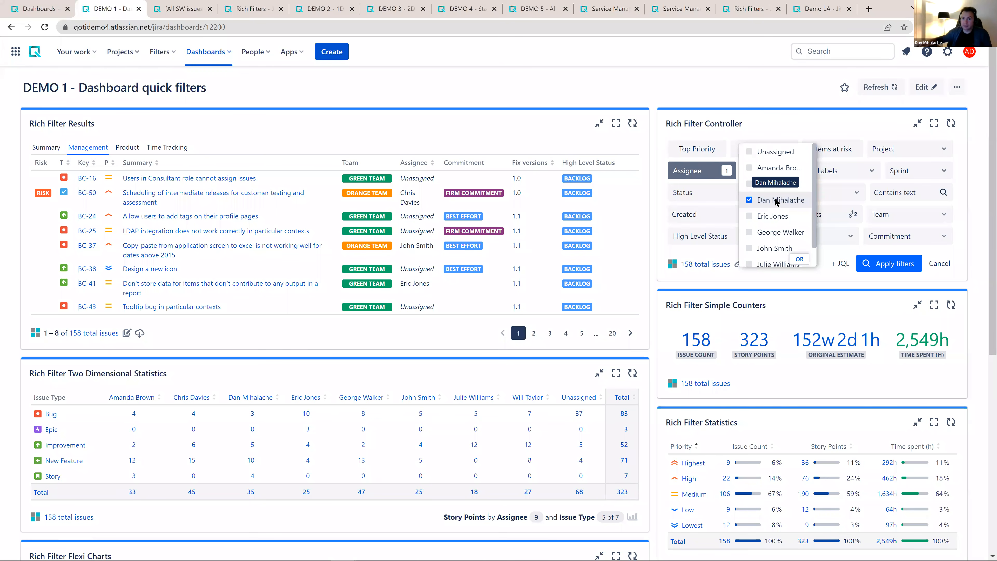
click(775, 201)
click(946, 263)
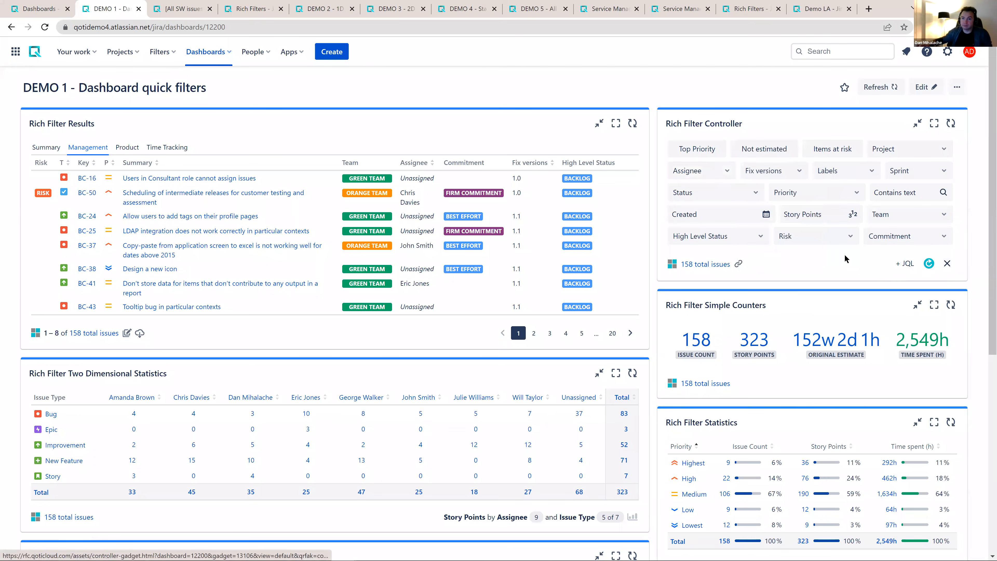